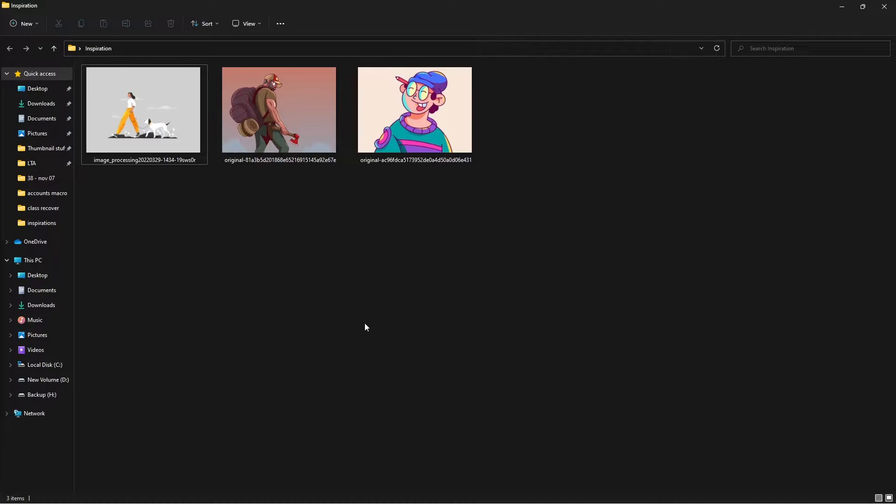
- Open the backpacker illustration from the Inspiration folder, examine the whole figure and its details, and close it
{"action": "double_click", "coordinate": [279, 113]}
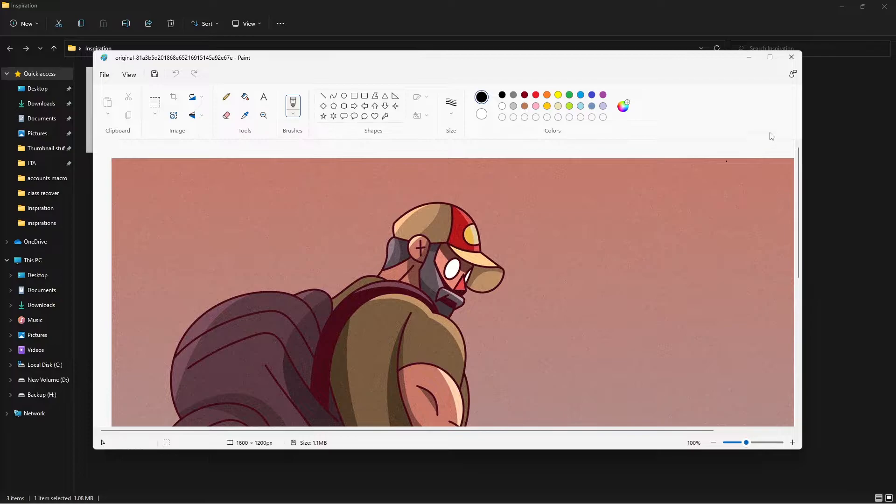
{"action": "left_click", "coordinate": [770, 59]}
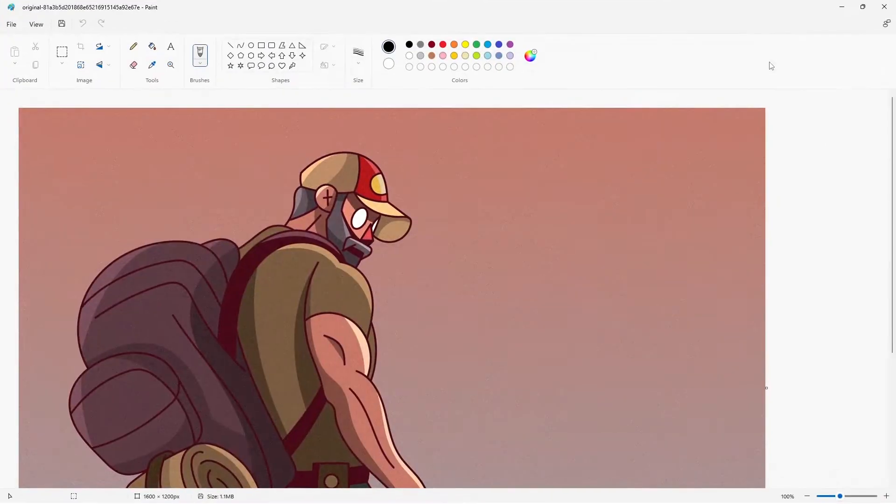
{"action": "scroll", "coordinate": [616, 324], "scroll_direction": "up", "scroll_amount": 3}
{"action": "scroll", "coordinate": [617, 325], "scroll_direction": "down", "scroll_amount": 2, "text": "ctrl"}
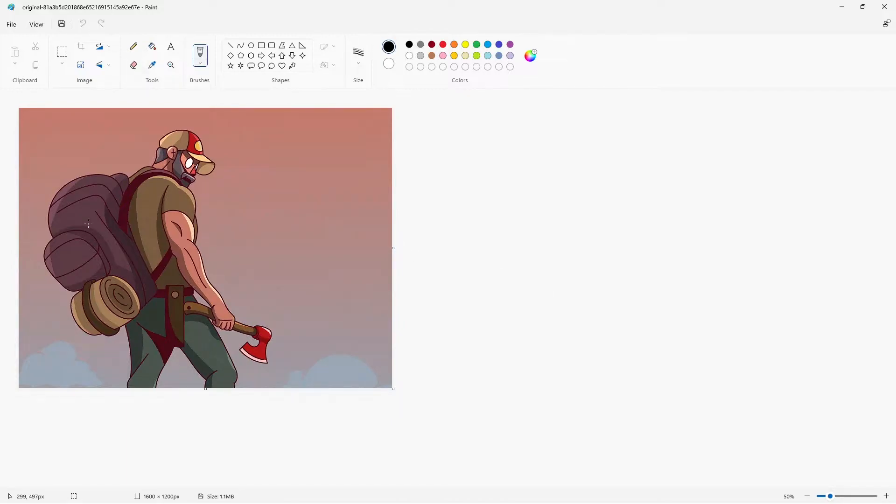
{"action": "scroll", "coordinate": [88, 224], "scroll_direction": "up", "scroll_amount": 1}
{"action": "scroll", "coordinate": [243, 240], "scroll_direction": "down", "scroll_amount": 1}
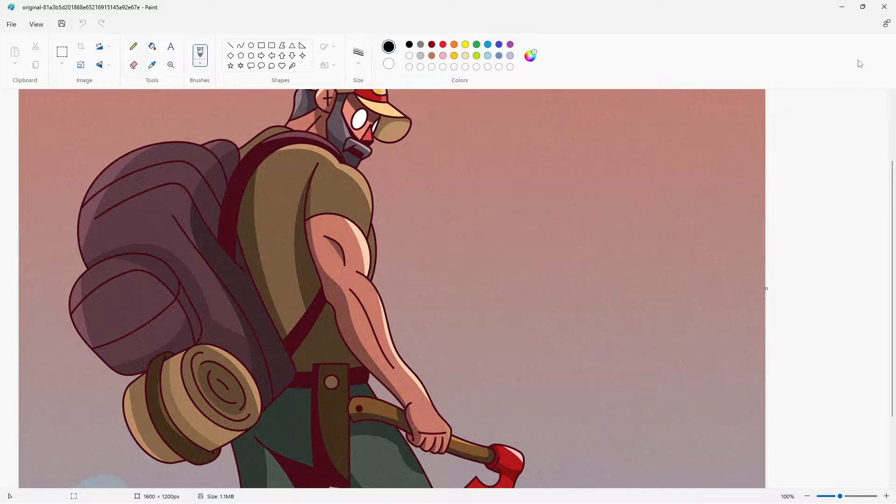
{"action": "left_click", "coordinate": [874, 10]}
{"action": "left_click", "coordinate": [327, 267]}
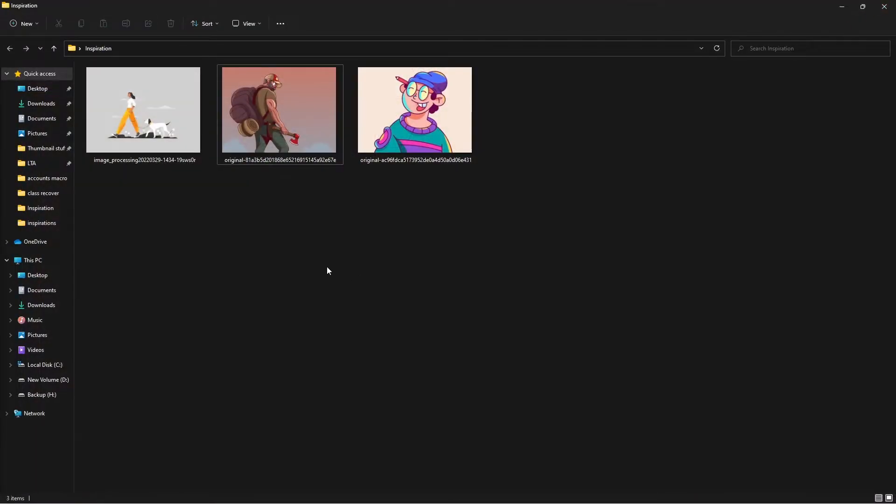
- View the dog-walker and blue-cap character illustrations one after the other, close them and select the backpacker image
{"action": "double_click", "coordinate": [161, 117]}
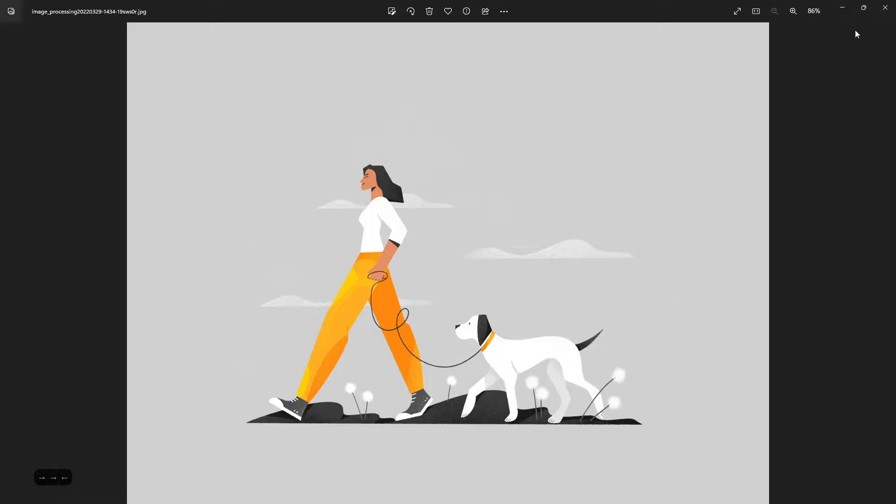
{"action": "left_click", "coordinate": [886, 7]}
{"action": "double_click", "coordinate": [449, 127]}
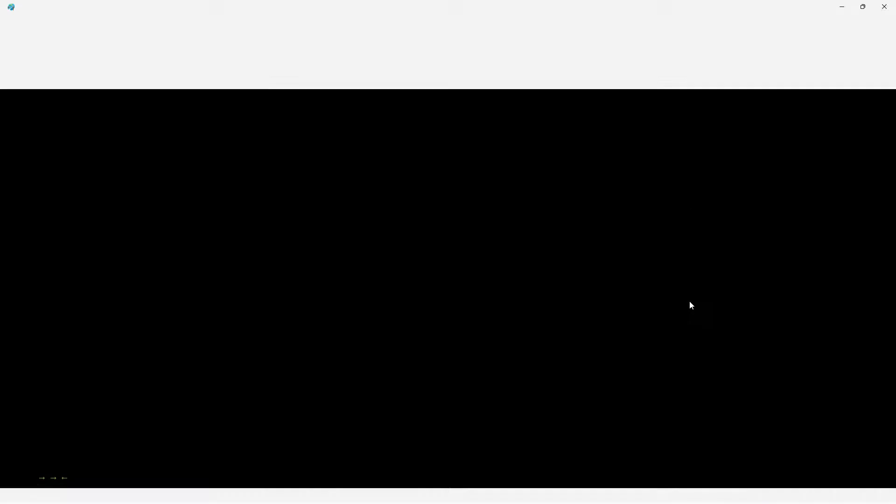
{"action": "scroll", "coordinate": [691, 305], "scroll_direction": "down", "scroll_amount": 2}
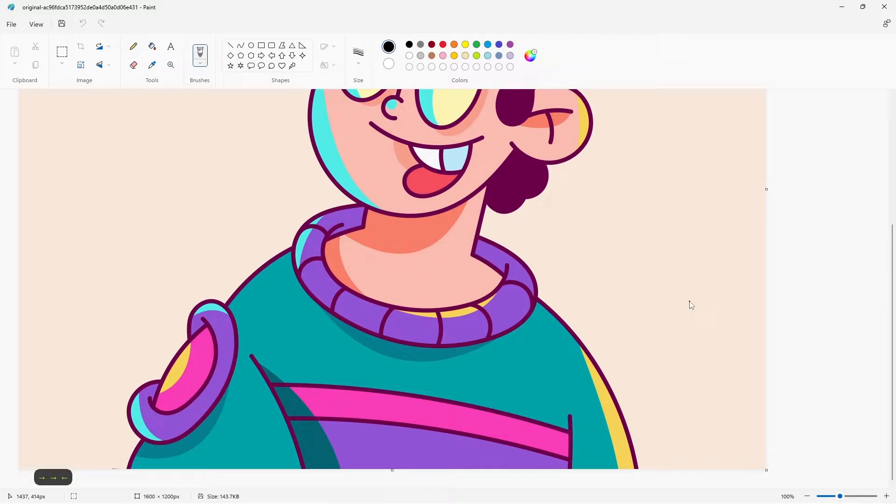
{"action": "key", "text": "ctrl+w"}
{"action": "key", "text": "Escape"}
{"action": "key", "text": "alt+F4"}
{"action": "left_click", "coordinate": [303, 118]}
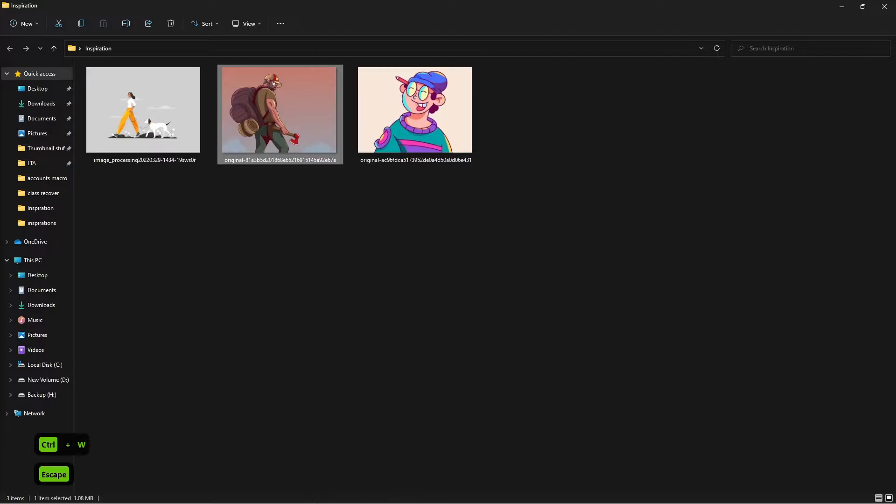
- Switch to Illustrator, create a landscape A4 document from the Art & Illustration presets, and move the Character panel off the artboard below Pathfinder
{"action": "key", "text": "alt+Tab"}
{"action": "key", "text": "alt+Tab"}
{"action": "key", "text": "alt+Tab"}
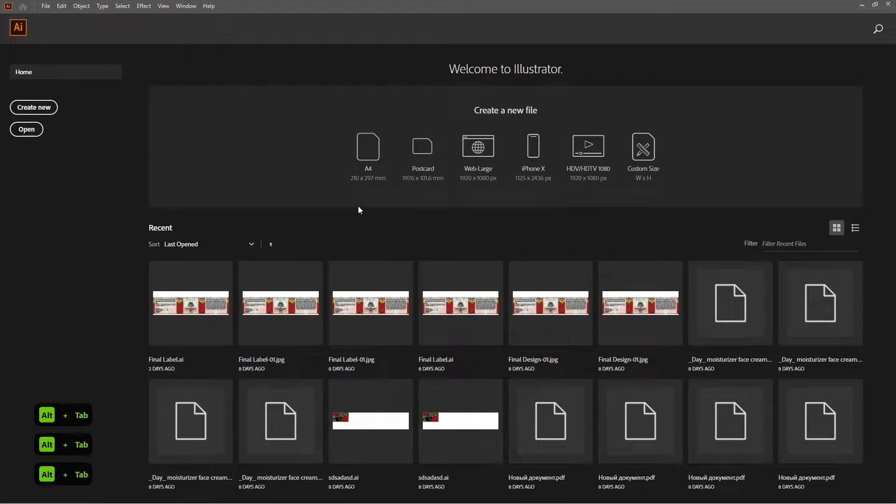
{"action": "left_click", "coordinate": [42, 111]}
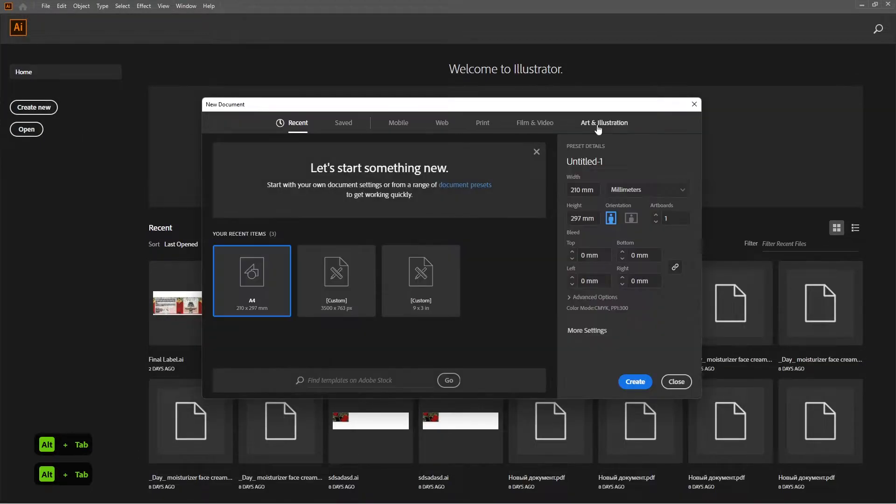
{"action": "left_click", "coordinate": [598, 126]}
{"action": "left_click", "coordinate": [330, 317]}
{"action": "left_click", "coordinate": [335, 293]}
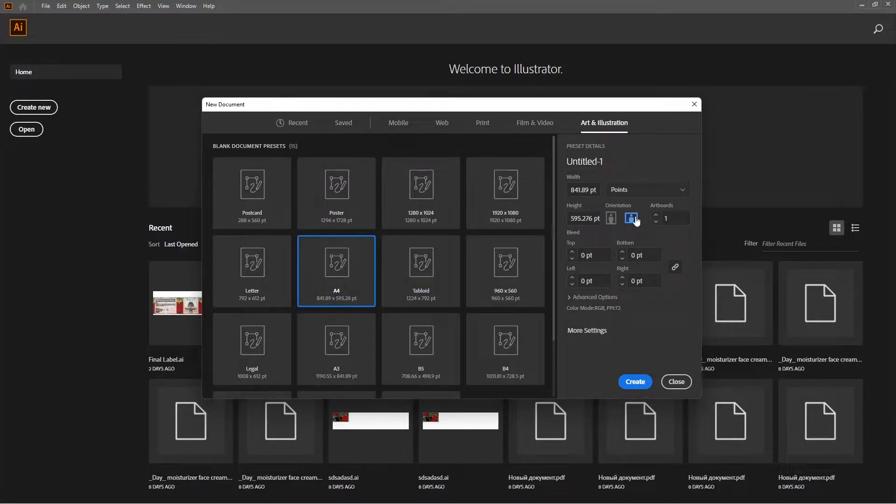
{"action": "left_click", "coordinate": [633, 386]}
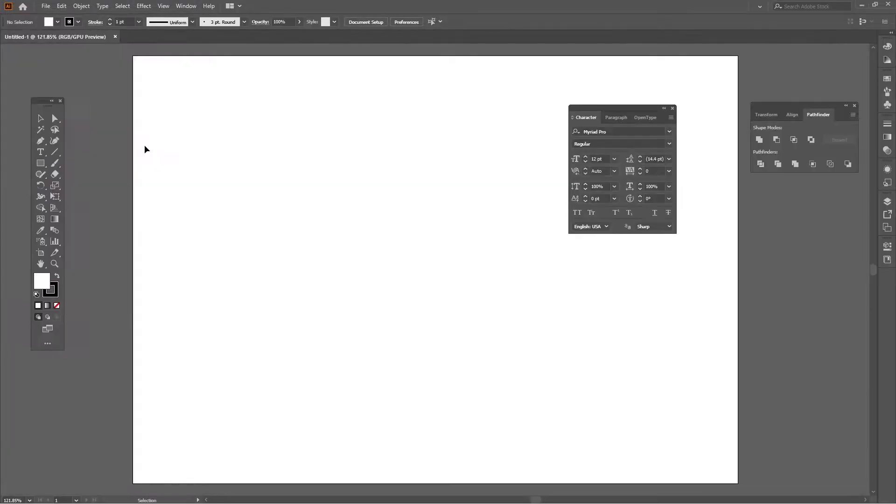
{"action": "left_click_drag", "start_coordinate": [602, 107], "coordinate": [790, 228]}
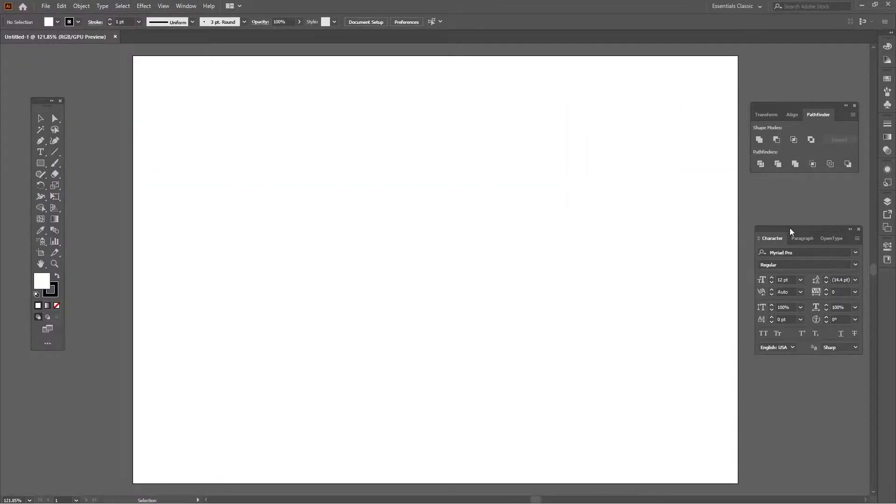
- Try to place the original backpacker image from the desktop's Inspiration folder into the document
{"action": "left_click", "coordinate": [46, 6]}
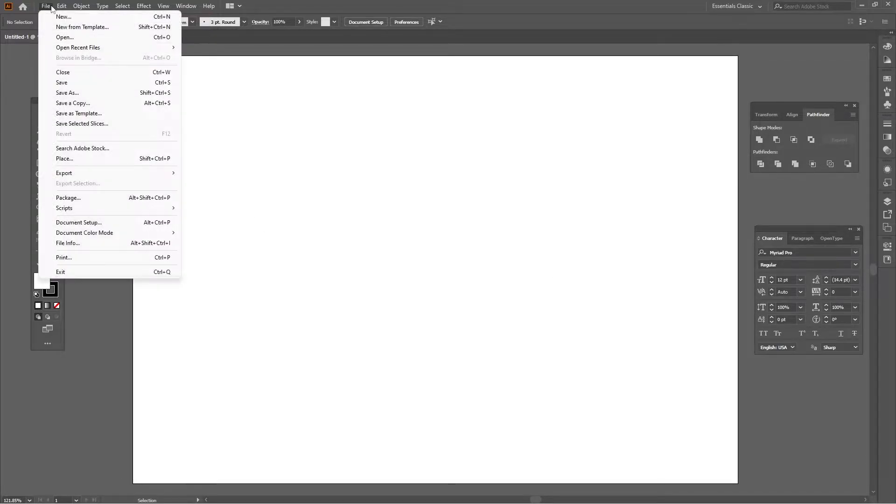
{"action": "left_click", "coordinate": [71, 159]}
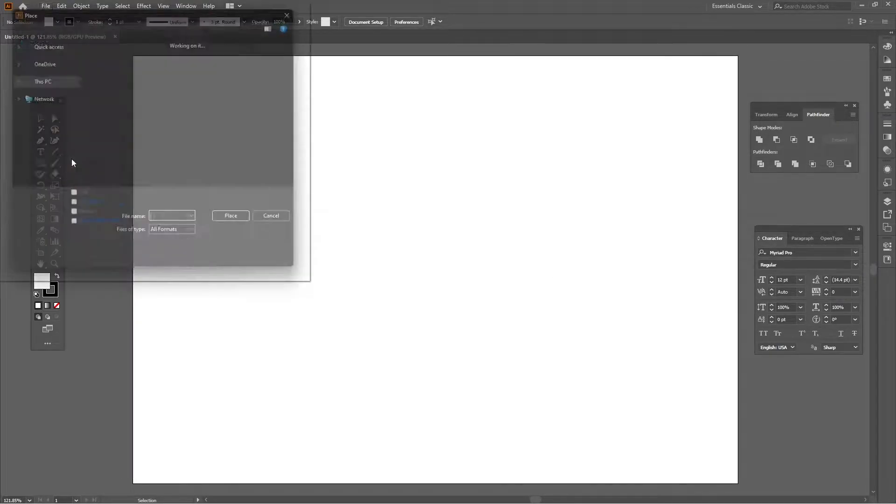
{"action": "left_click", "coordinate": [56, 82]}
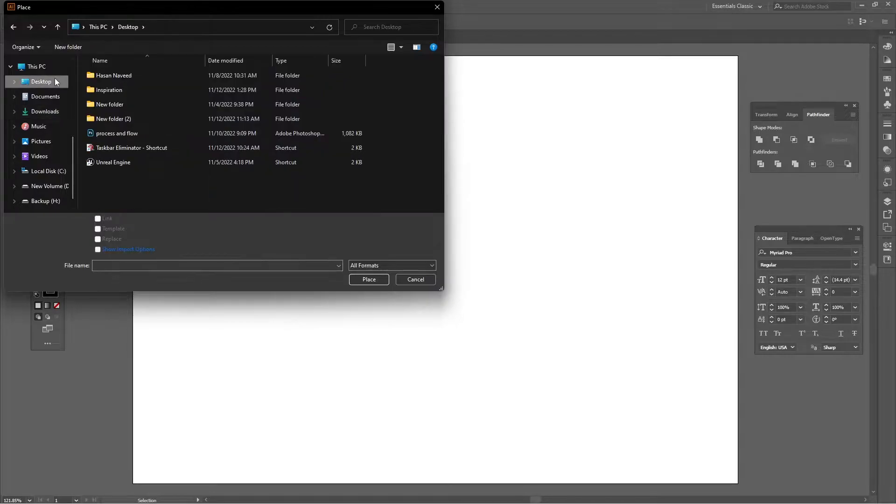
{"action": "double_click", "coordinate": [133, 90]}
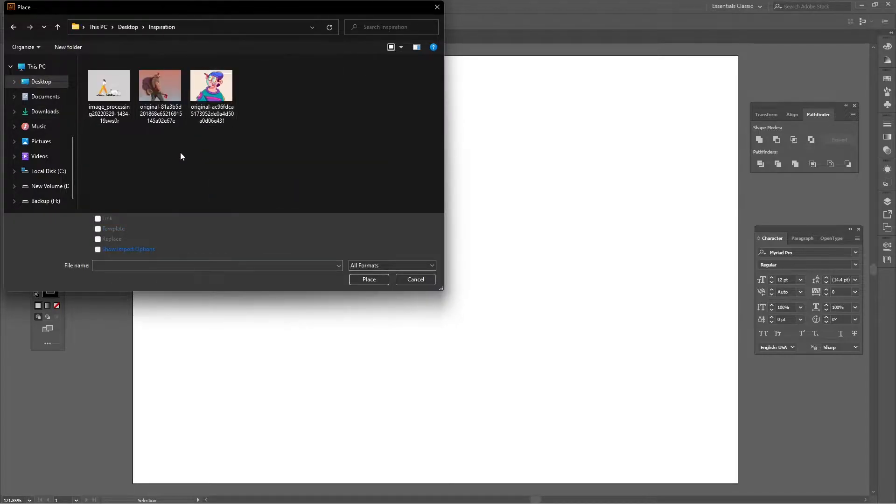
{"action": "left_click", "coordinate": [157, 114]}
{"action": "left_click", "coordinate": [369, 279]}
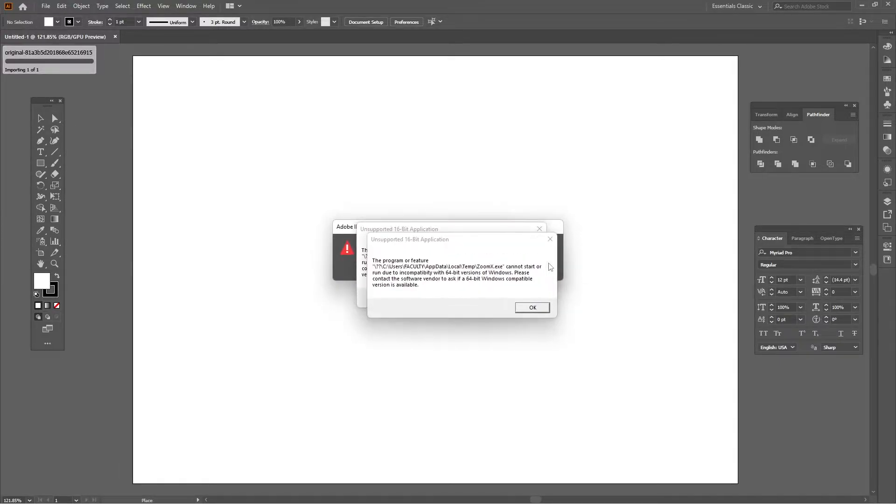
{"action": "left_click", "coordinate": [548, 306]}
{"action": "left_click", "coordinate": [547, 271]}
- Open the backpacker image in Paint and save it as a JPEG picture named 1 in the desktop's Inspiration folder
{"action": "key", "text": "alt+Tab"}
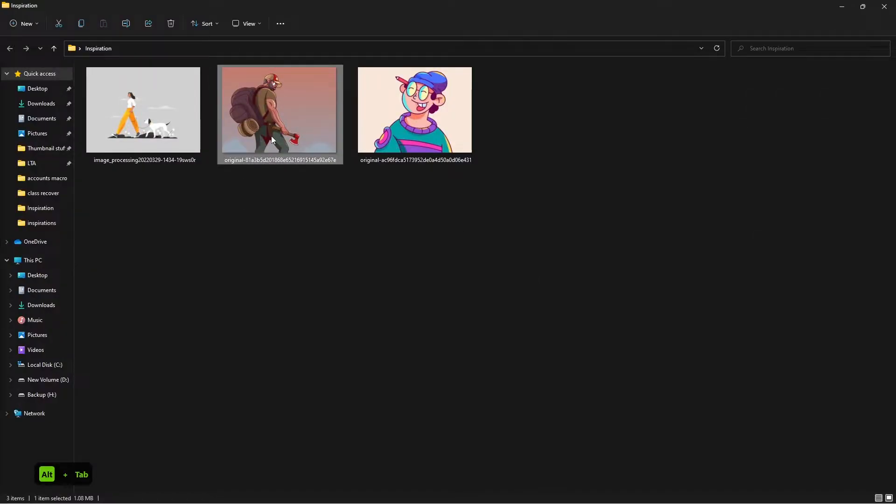
{"action": "double_click", "coordinate": [274, 140]}
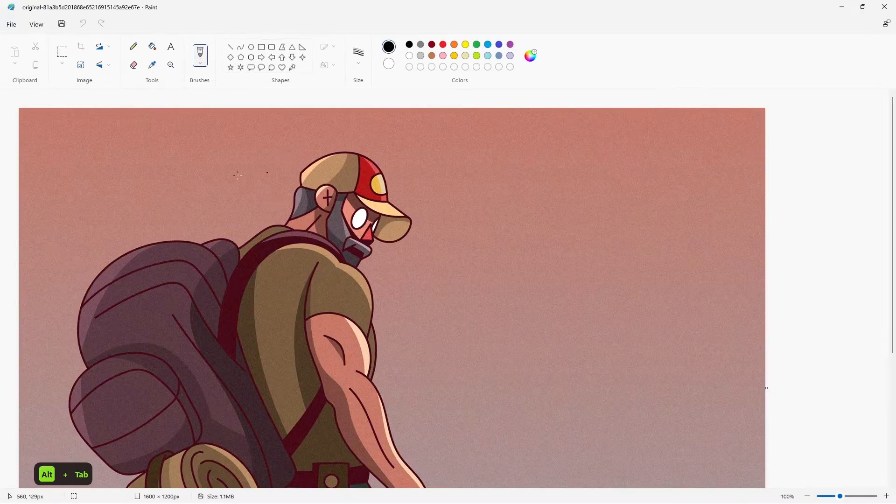
{"action": "left_click", "coordinate": [12, 24]}
{"action": "mouse_move", "coordinate": [50, 102]}
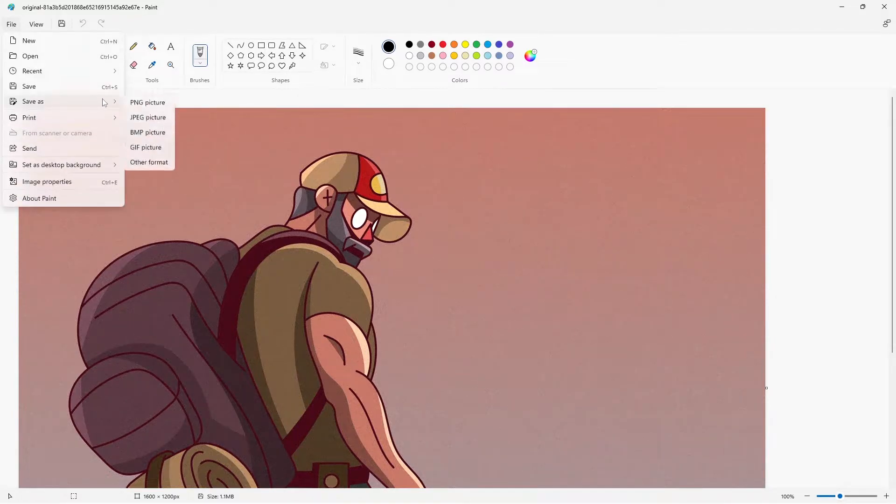
{"action": "left_click", "coordinate": [158, 118]}
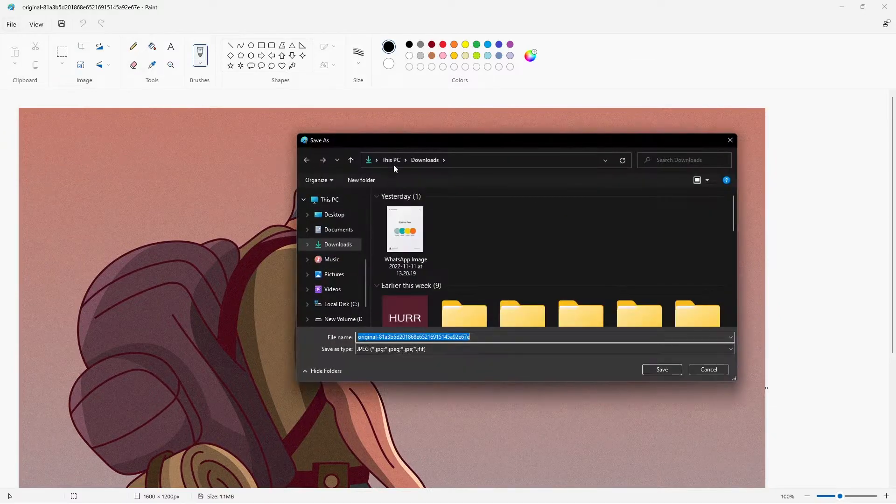
{"action": "left_click", "coordinate": [346, 217]}
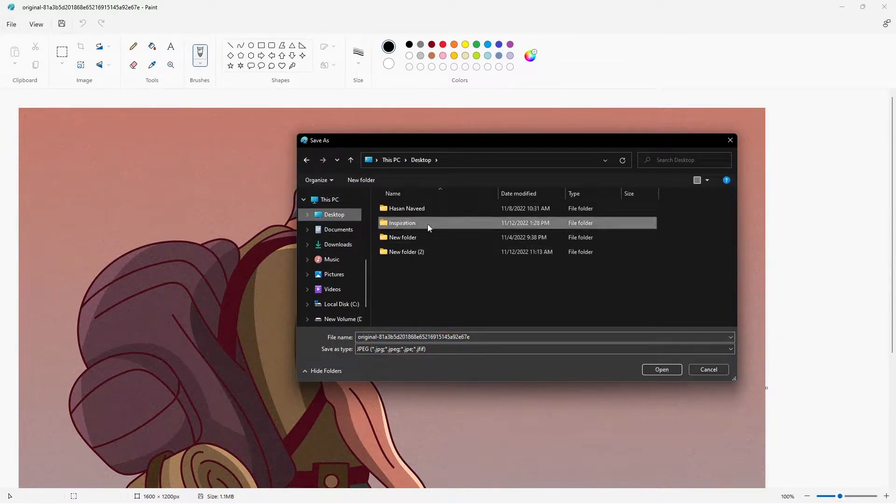
{"action": "double_click", "coordinate": [428, 224]}
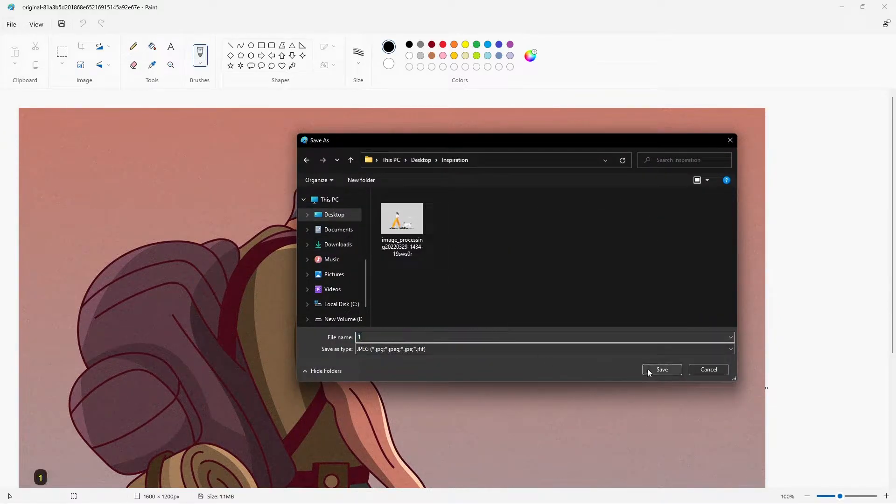
{"action": "left_click", "coordinate": [649, 369]}
{"action": "left_click", "coordinate": [430, 284]}
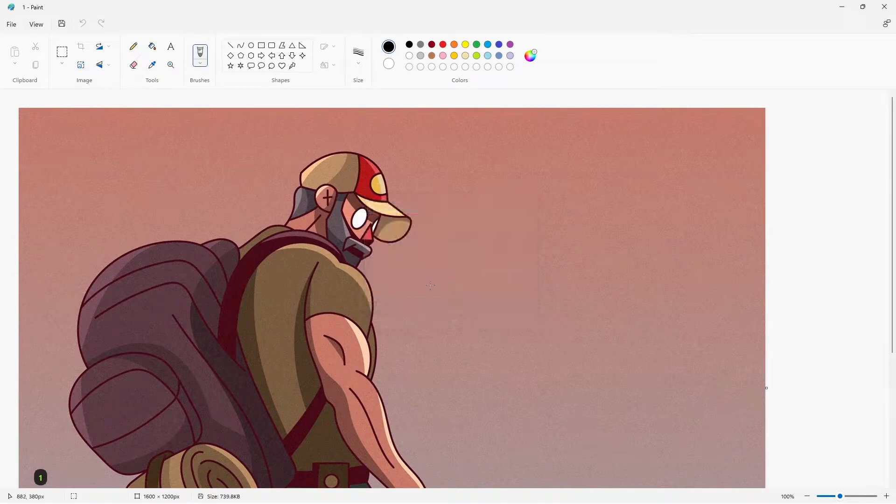
- Switch back to Illustrator and place image 1 from the Inspiration folder at full size, starting at the artboard's upper-left corner
{"action": "key", "text": "alt+Tab"}
{"action": "key", "text": "alt+Tab"}
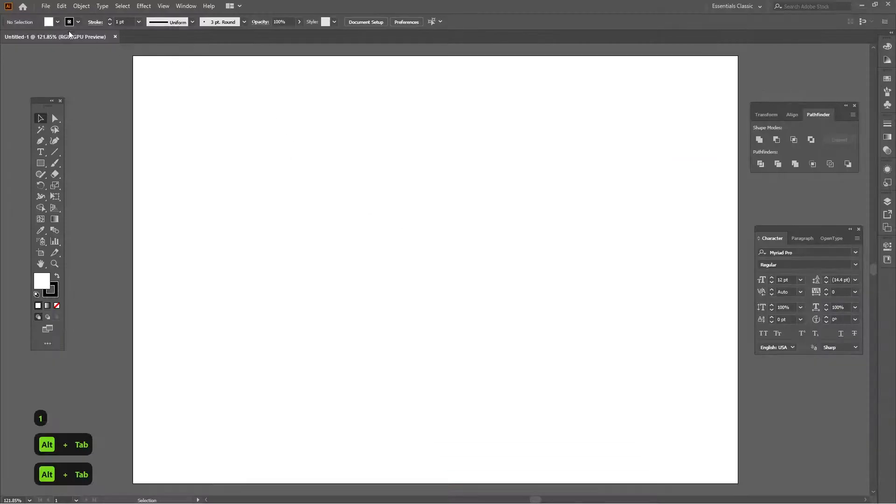
{"action": "left_click", "coordinate": [45, 6]}
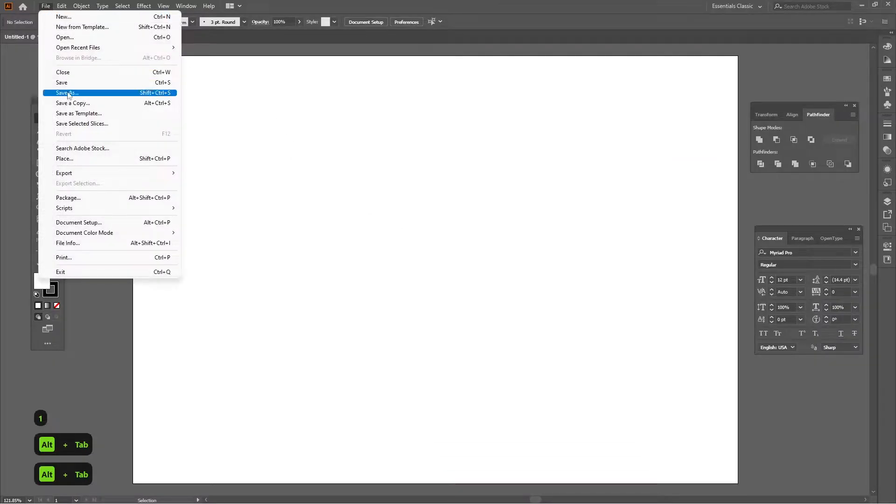
{"action": "left_click", "coordinate": [87, 159]}
{"action": "left_click", "coordinate": [102, 86]}
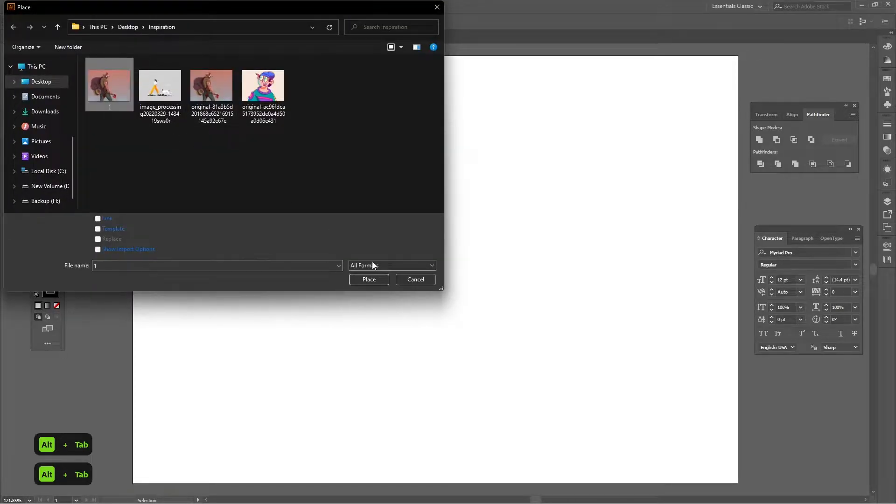
{"action": "left_click", "coordinate": [369, 280]}
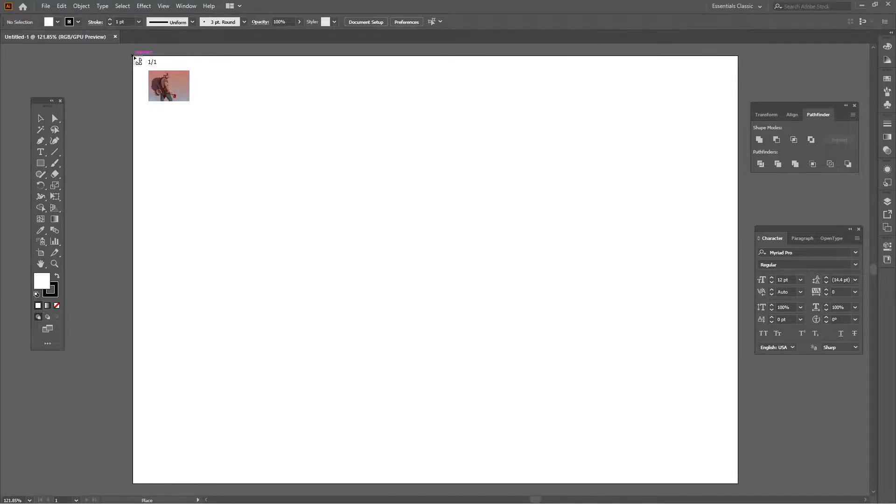
{"action": "left_click", "coordinate": [134, 56]}
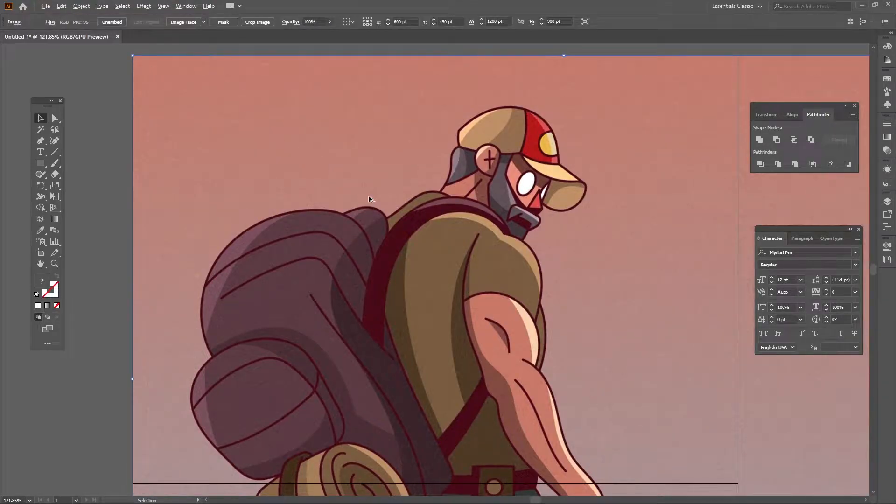
- Centre the placed image over the artboard and scale it proportionally about its centre to the artboard width, 841.89 pt
{"action": "scroll", "coordinate": [369, 199], "scroll_direction": "down", "scroll_amount": 2}
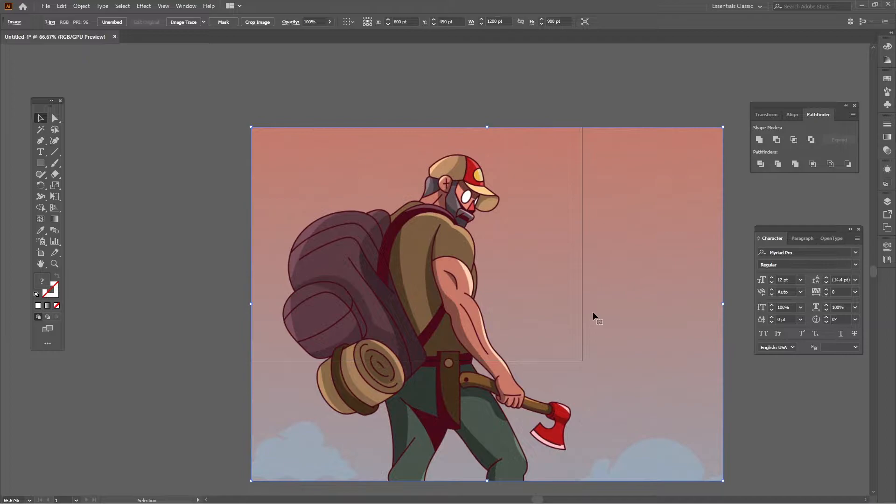
{"action": "left_click_drag", "start_coordinate": [594, 316], "coordinate": [524, 257]}
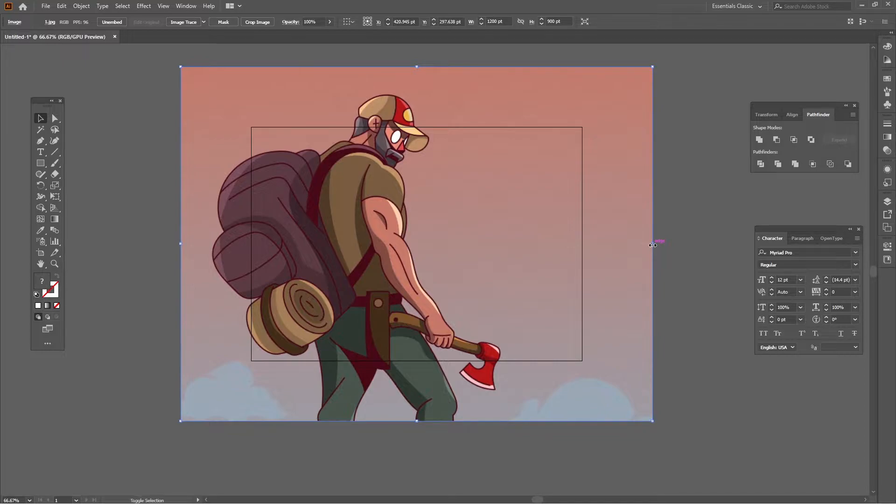
{"action": "left_click_drag", "start_coordinate": [653, 245], "coordinate": [583, 241]}
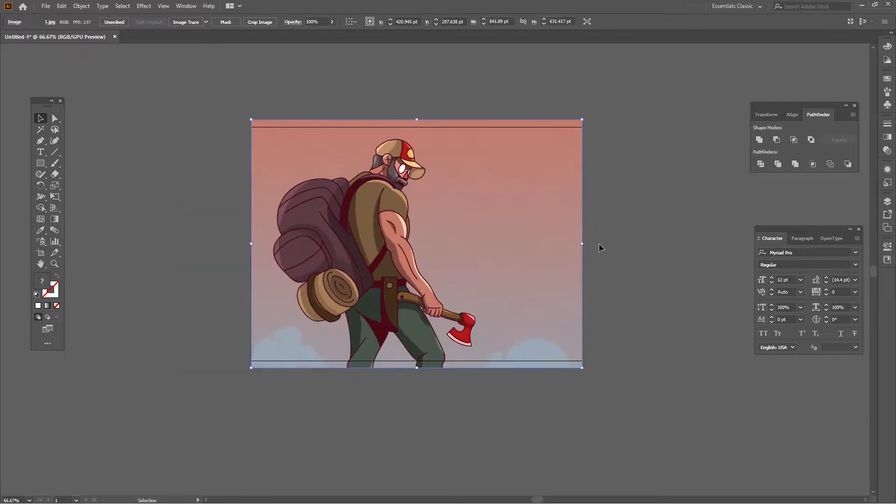
{"action": "left_click", "coordinate": [626, 248]}
- Shift the image up about 18 pt so its lower edge meets the artboard's lower edge
{"action": "left_click_drag", "start_coordinate": [501, 289], "coordinate": [501, 282]}
{"action": "scroll", "coordinate": [379, 236], "scroll_direction": "up", "scroll_amount": 1}
{"action": "scroll", "coordinate": [441, 248], "scroll_direction": "right", "scroll_amount": 1}
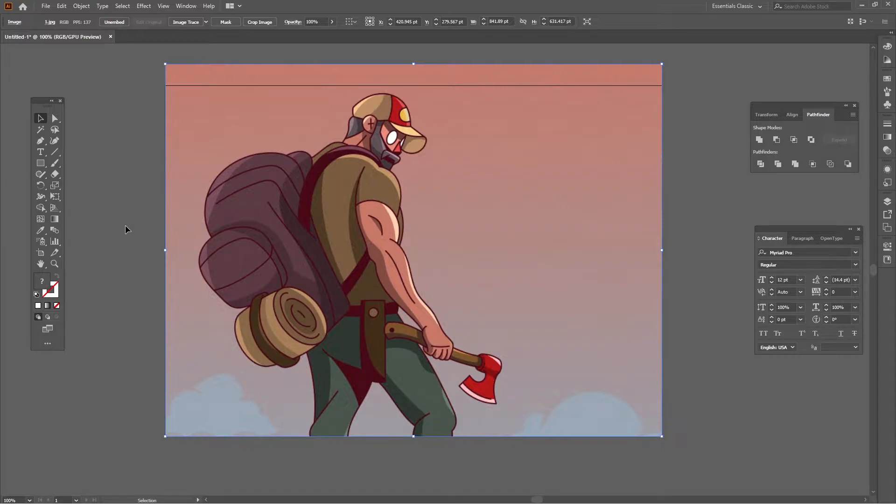
- Float Layers on its own, collapse the rest of its group, narrow it and place it beside the artboard over Pathfinder
{"action": "left_click", "coordinate": [887, 202]}
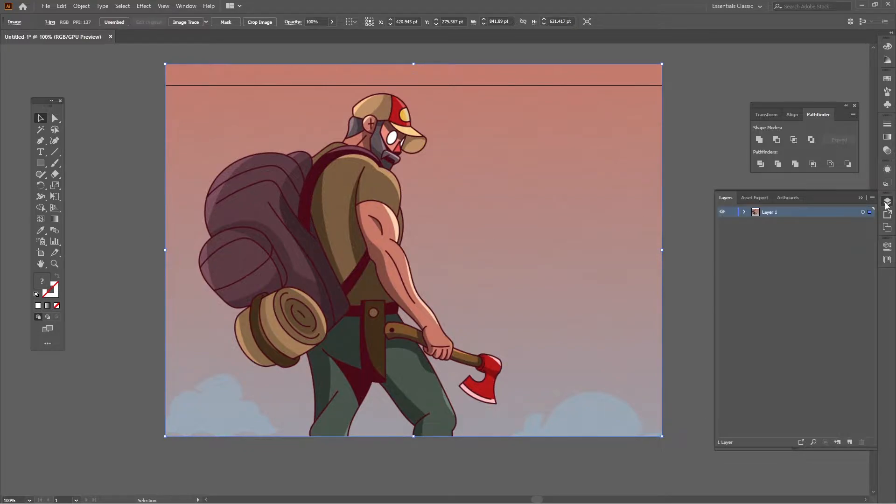
{"action": "left_click_drag", "start_coordinate": [723, 198], "coordinate": [568, 185]}
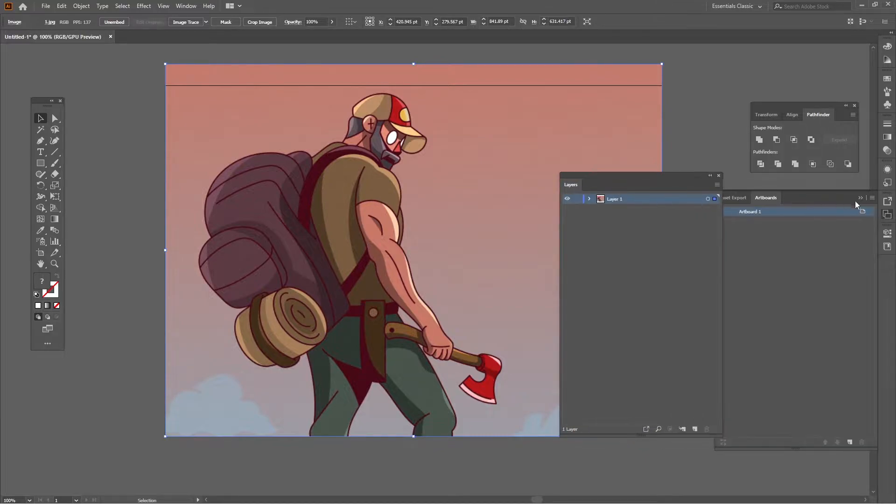
{"action": "left_click", "coordinate": [887, 216]}
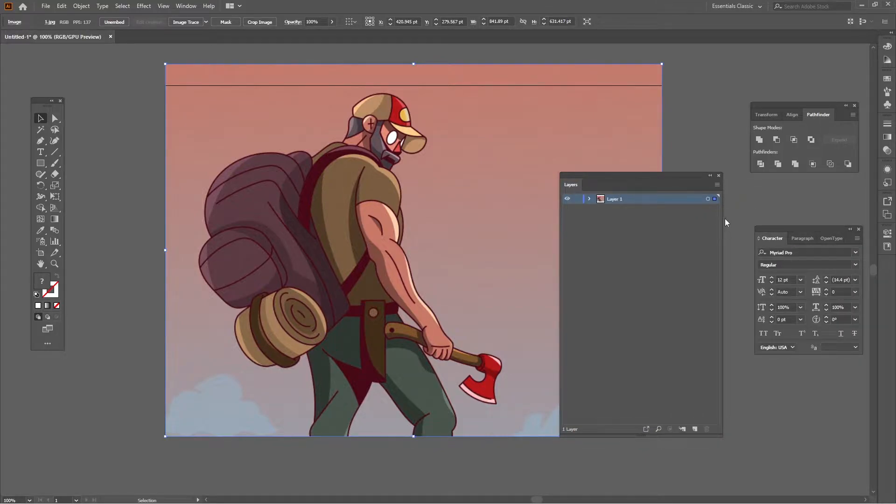
{"action": "left_click_drag", "start_coordinate": [723, 218], "coordinate": [667, 219]}
{"action": "left_click_drag", "start_coordinate": [613, 175], "coordinate": [774, 64]}
- Lock Layer 1 holding the reference image and add a new layer above it
{"action": "left_click", "coordinate": [740, 88]}
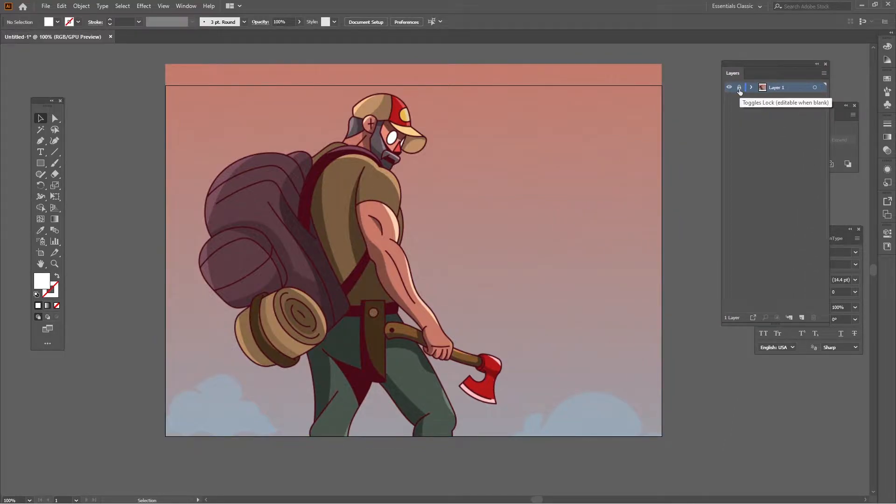
{"action": "left_click", "coordinate": [802, 318]}
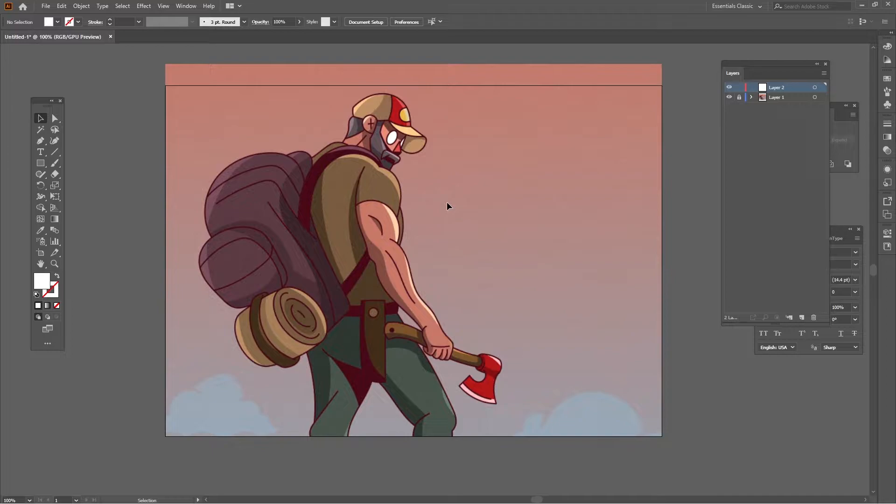
- Draw an open zigzag of four straight Pen segments on the empty canvas left of the artboard, with a white stroke and no fill
{"action": "key", "text": "z"}
{"action": "left_click_drag", "start_coordinate": [340, 115], "coordinate": [489, 167]}
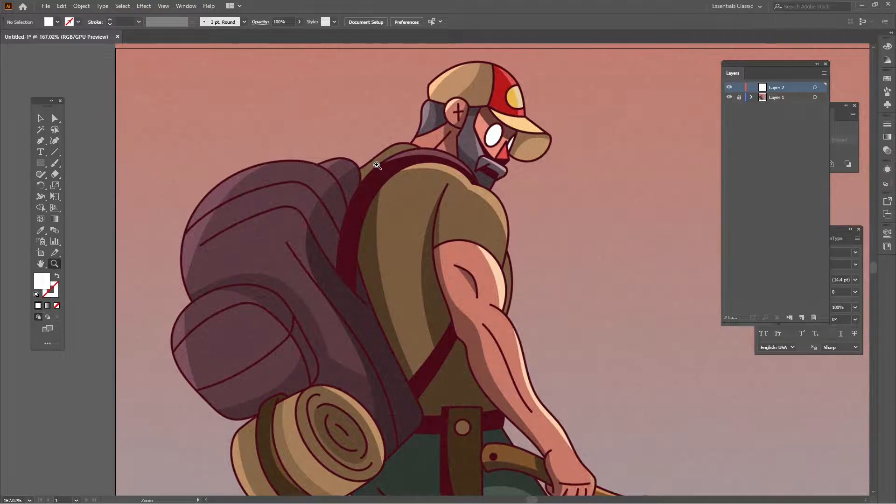
{"action": "left_click", "coordinate": [38, 142]}
{"action": "left_click_drag", "start_coordinate": [289, 196], "coordinate": [421, 206]}
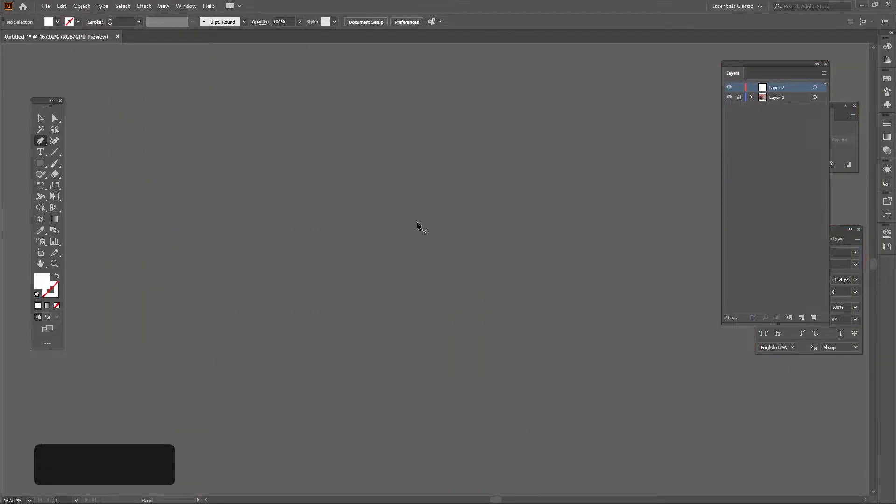
{"action": "left_click", "coordinate": [220, 135]}
{"action": "left_click", "coordinate": [306, 101]}
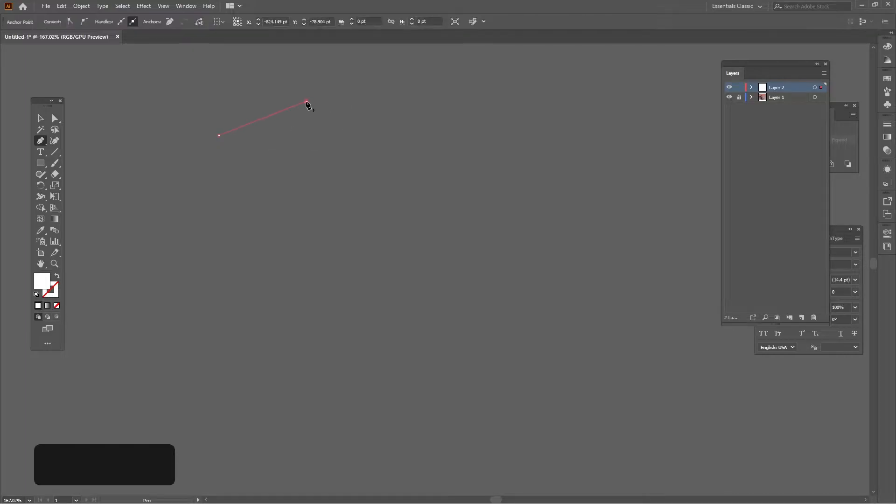
{"action": "left_click", "coordinate": [365, 160]}
{"action": "left_click", "coordinate": [412, 104]}
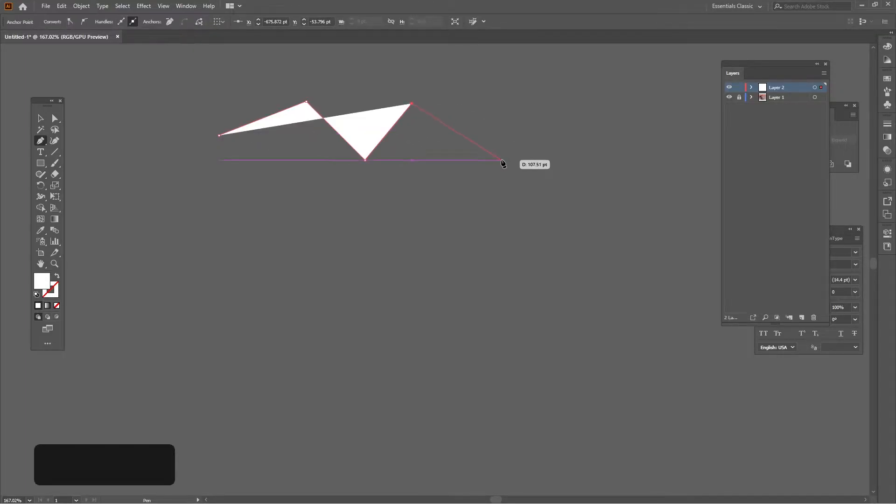
{"action": "left_click", "coordinate": [502, 159]}
{"action": "key", "text": "shift+x"}
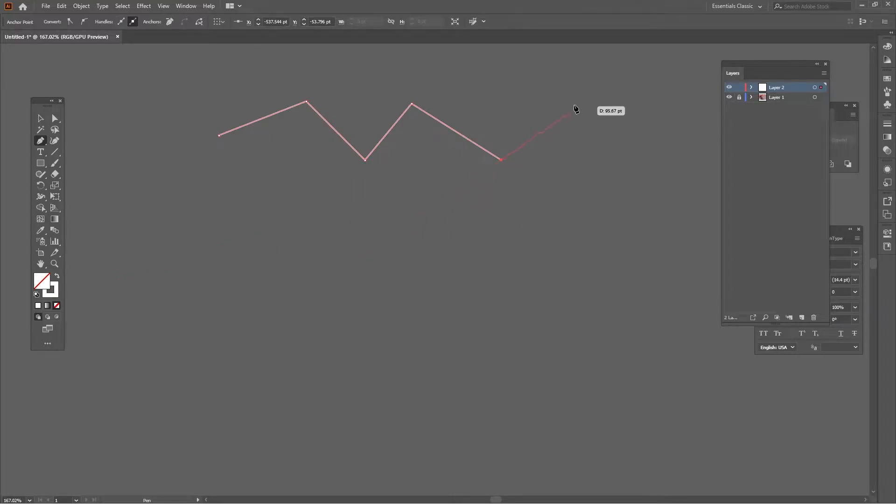
- Extend the zigzag downward with a curved segment ending in a smooth anchor, and swing the anchor's handles to bend the curve both ways
{"action": "left_click_drag", "start_coordinate": [484, 272], "coordinate": [462, 298]}
{"action": "left_click_drag", "start_coordinate": [435, 335], "coordinate": [435, 336]}
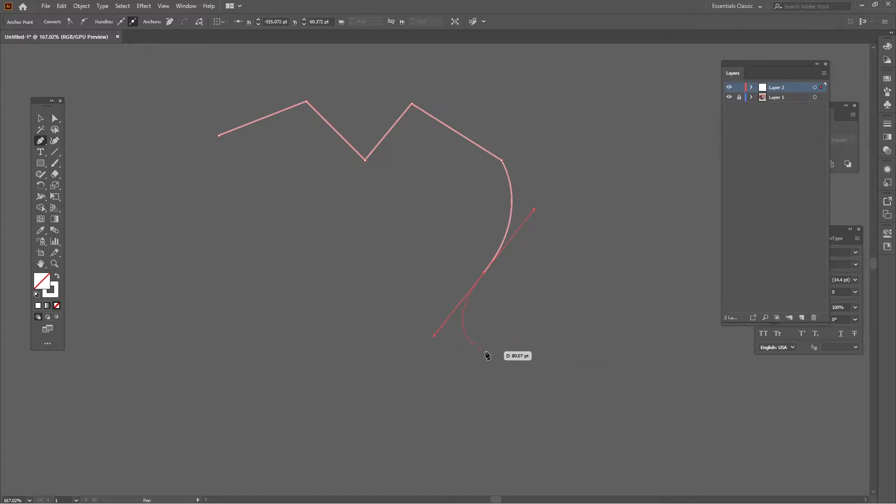
{"action": "key", "text": "ctrl"}
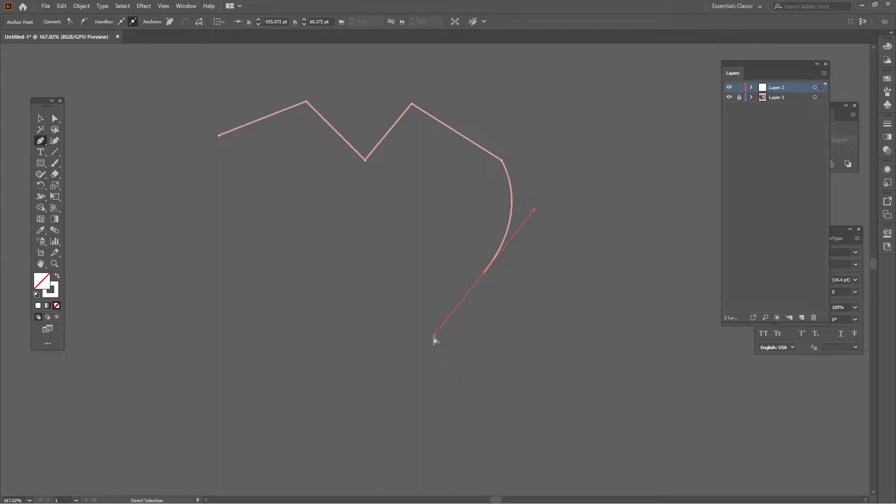
{"action": "left_click_drag", "start_coordinate": [434, 336], "coordinate": [555, 351]}
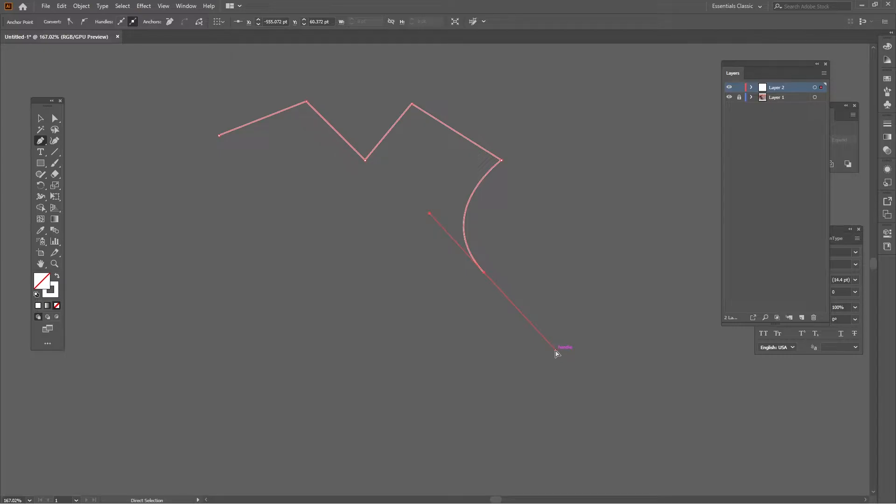
{"action": "left_click_drag", "start_coordinate": [557, 354], "coordinate": [441, 367]}
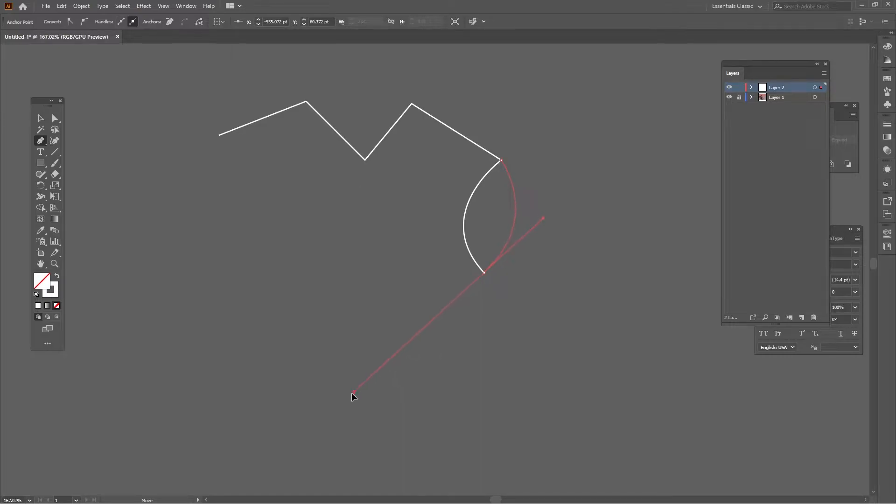
{"action": "left_click_drag", "start_coordinate": [342, 416], "coordinate": [335, 422]}
- Shorten the outgoing handle at the path's end anchor, and rotate the handle pair to reshape the curve
{"action": "scroll", "coordinate": [458, 406], "scroll_direction": "down", "scroll_amount": 1}
{"action": "left_click_drag", "start_coordinate": [458, 409], "coordinate": [439, 296]}
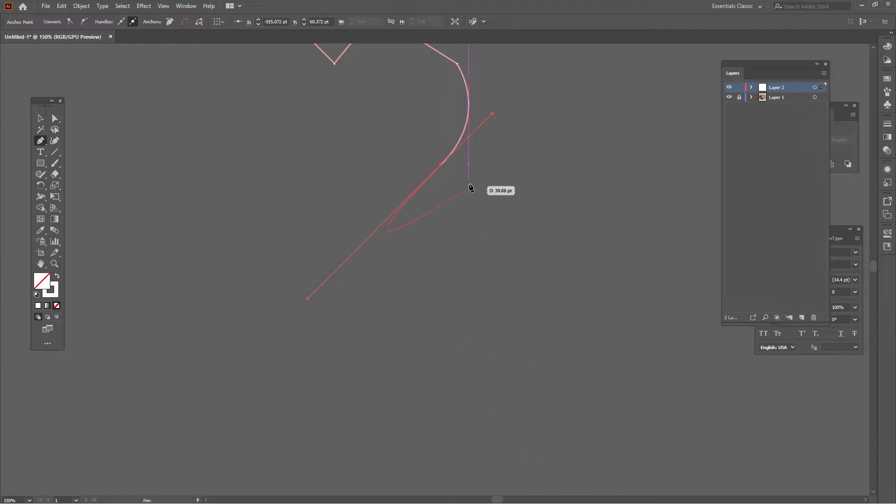
{"action": "left_click", "coordinate": [309, 298]}
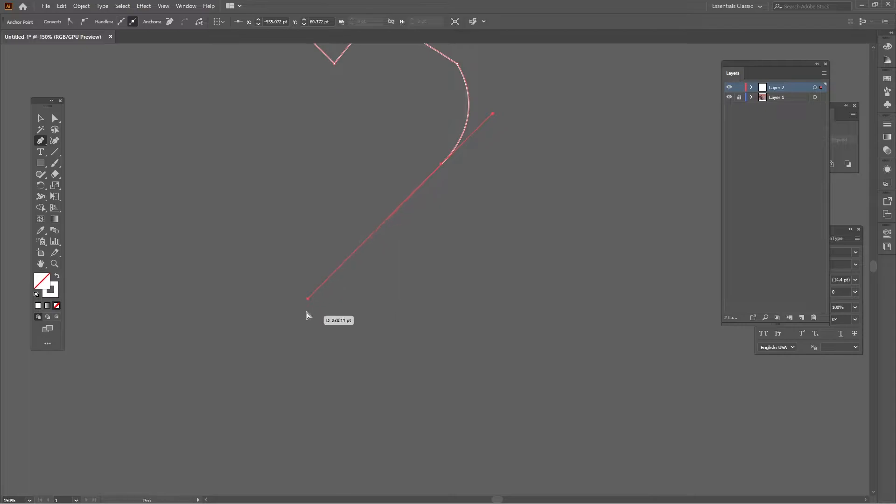
{"action": "left_click_drag", "start_coordinate": [309, 300], "coordinate": [401, 204]}
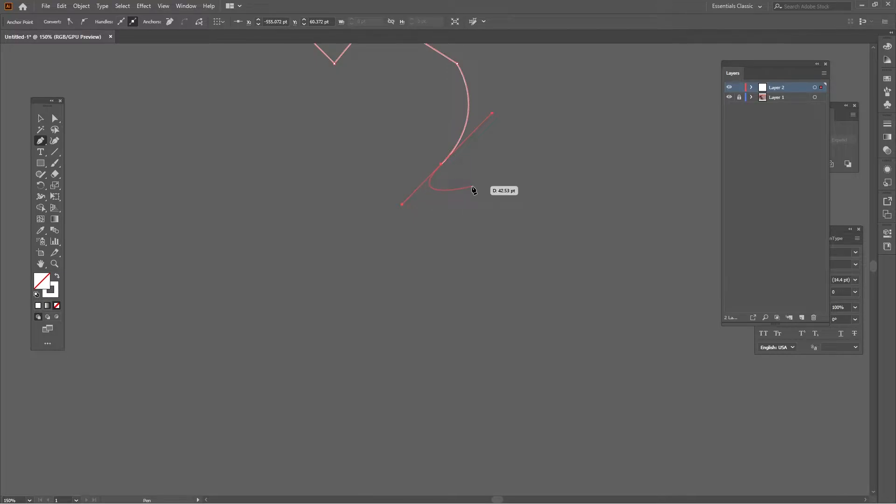
{"action": "key", "text": "ctrl"}
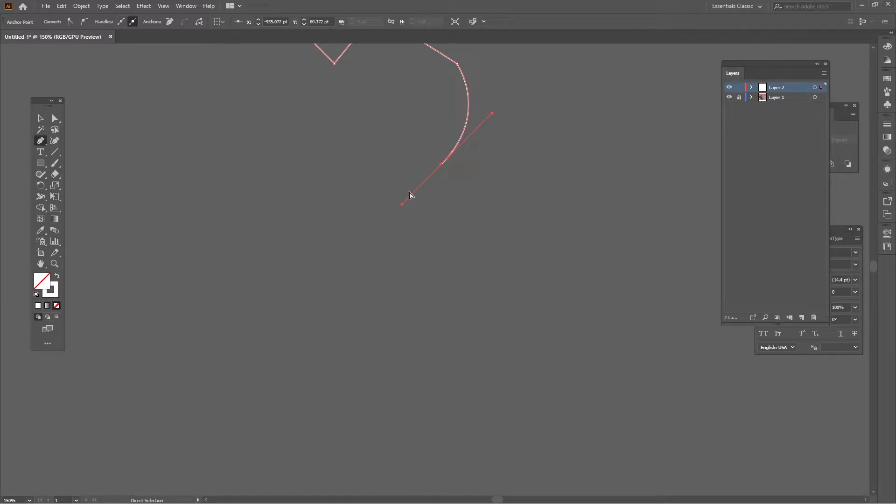
{"action": "left_click_drag", "start_coordinate": [402, 205], "coordinate": [424, 252]}
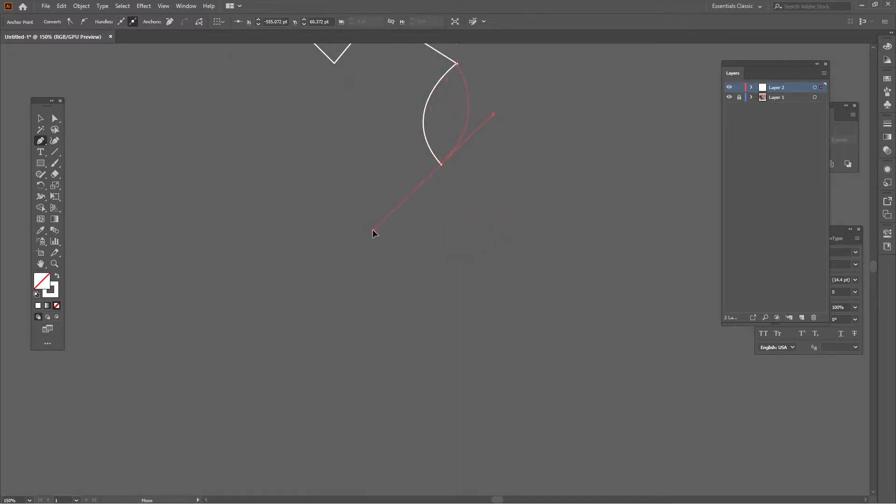
{"action": "left_click_drag", "start_coordinate": [373, 229], "coordinate": [373, 229]}
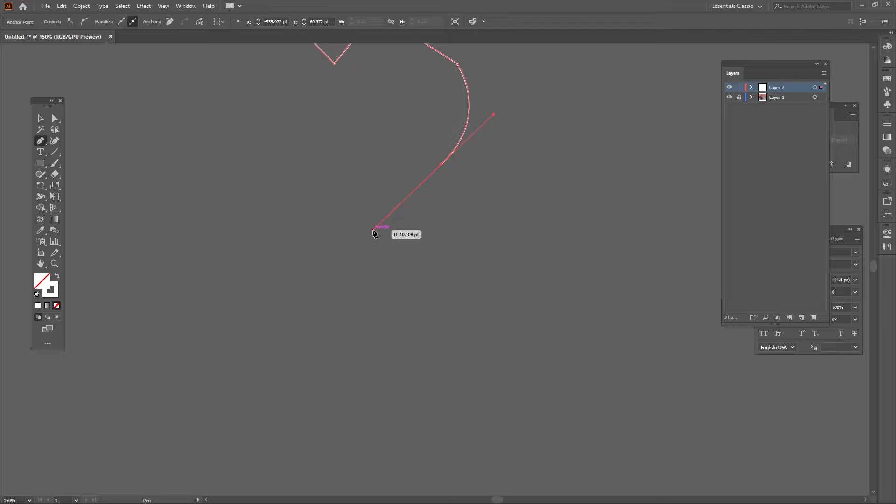
- Break the end anchor's outgoing handle away from its partner and add a U-shaped curved segment ending up and to the right
{"action": "key", "text": "alt"}
{"action": "mouse_move", "coordinate": [373, 230]}
{"action": "left_mouse_down"}
{"action": "mouse_move", "coordinate": [380, 280]}
{"action": "mouse_move", "coordinate": [379, 241]}
{"action": "left_mouse_up"}
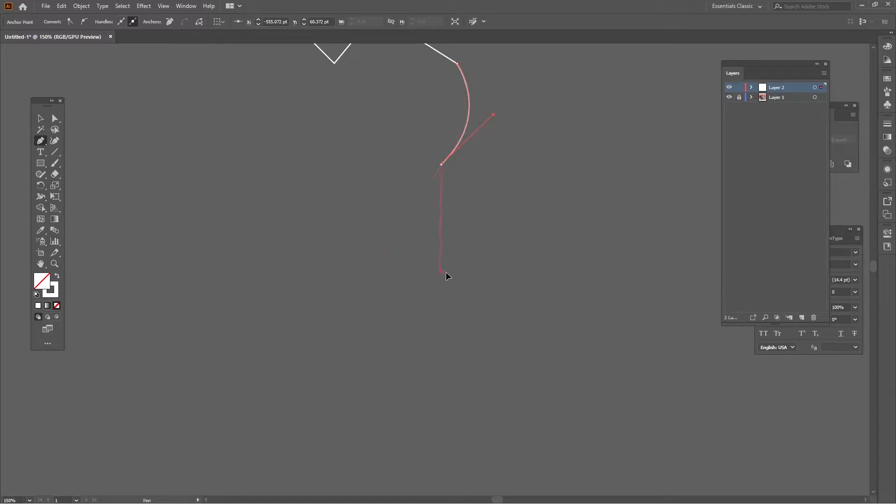
{"action": "left_click_drag", "start_coordinate": [510, 238], "coordinate": [357, 196]}
{"action": "left_click_drag", "start_coordinate": [577, 131], "coordinate": [555, 189]}
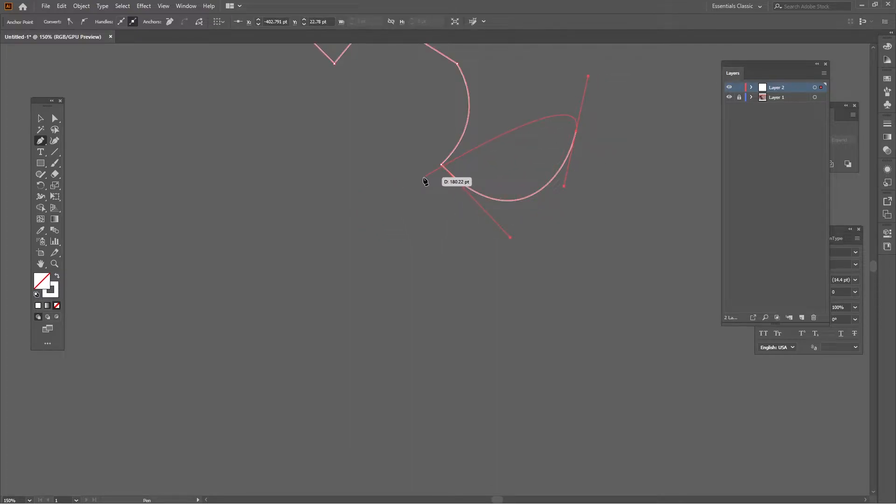
- Adjust both handles of the corner anchor independently so the two curves flow into one another
{"action": "key", "text": "ctrl"}
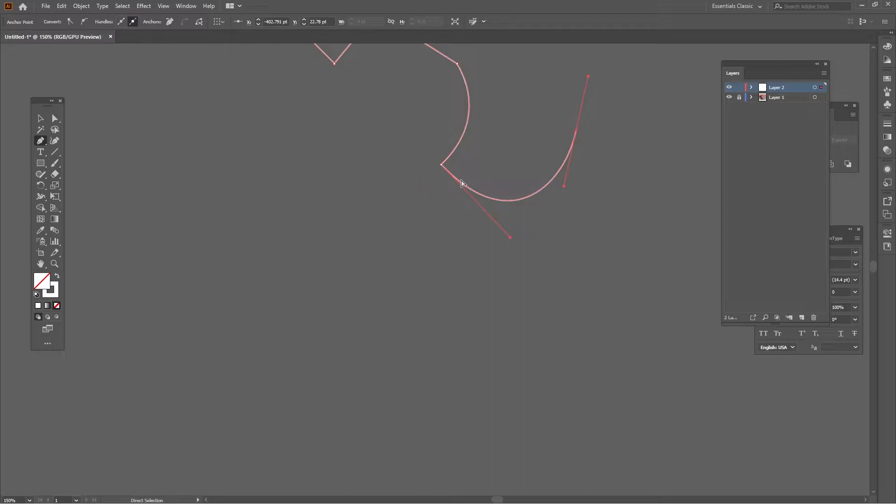
{"action": "left_click_drag", "start_coordinate": [509, 240], "coordinate": [456, 276]}
{"action": "left_click_drag", "start_coordinate": [419, 240], "coordinate": [476, 251]}
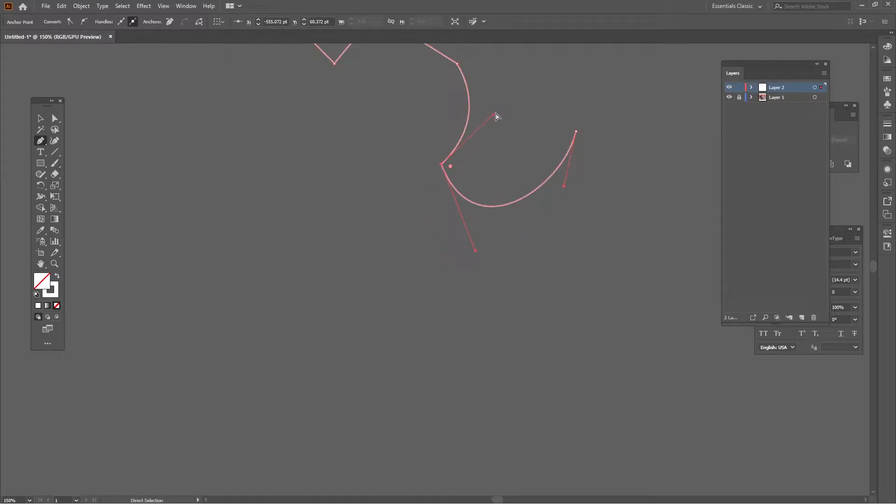
{"action": "left_click_drag", "start_coordinate": [496, 114], "coordinate": [427, 106]}
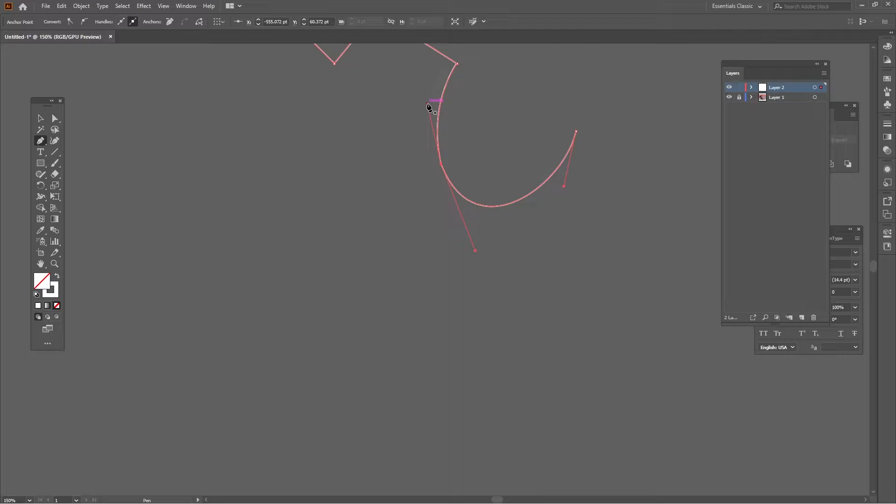
- End the practice path, delete it, and return to the backpacker artwork
{"action": "key", "text": "Escape"}
{"action": "key", "text": "v"}
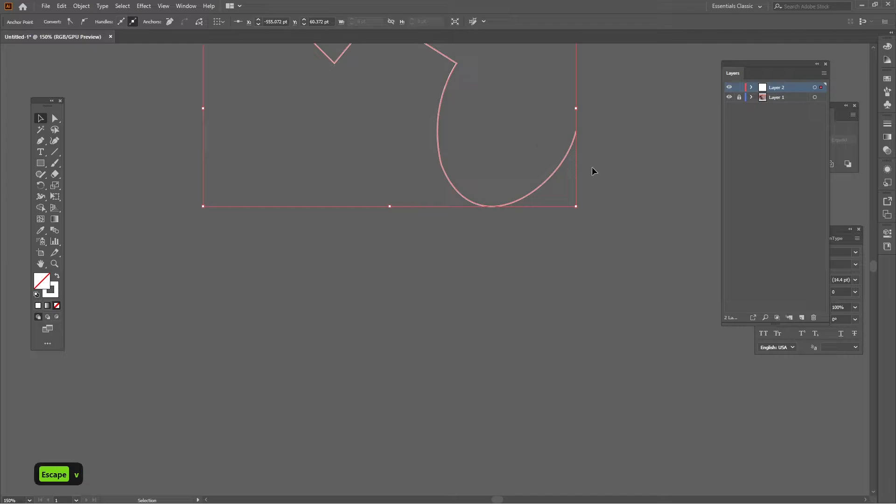
{"action": "key", "text": "Delete"}
{"action": "key", "text": "Delete"}
{"action": "left_click_drag", "start_coordinate": [622, 321], "coordinate": [238, 334]}
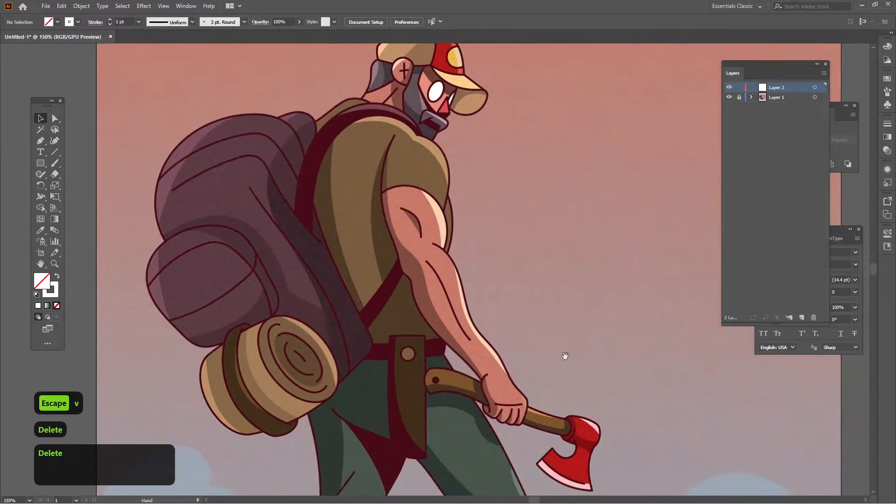
- Switch to full screen mode without the interface and examine the backpacker's arm, shirt and backpack outlines up close
{"action": "key", "text": "f"}
{"action": "key", "text": "f"}
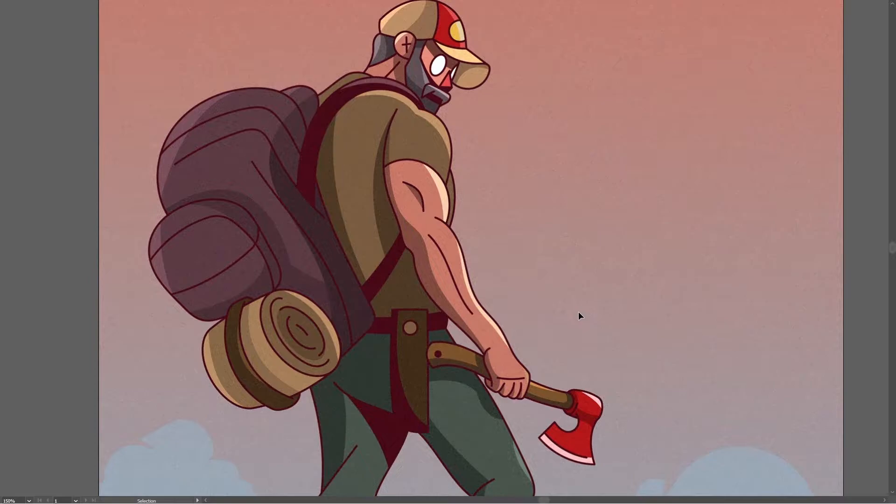
{"action": "scroll", "coordinate": [430, 150], "scroll_direction": "up", "scroll_amount": 2}
{"action": "left_click_drag", "start_coordinate": [382, 120], "coordinate": [419, 194]}
{"action": "scroll", "coordinate": [430, 208], "scroll_direction": "down", "scroll_amount": 2}
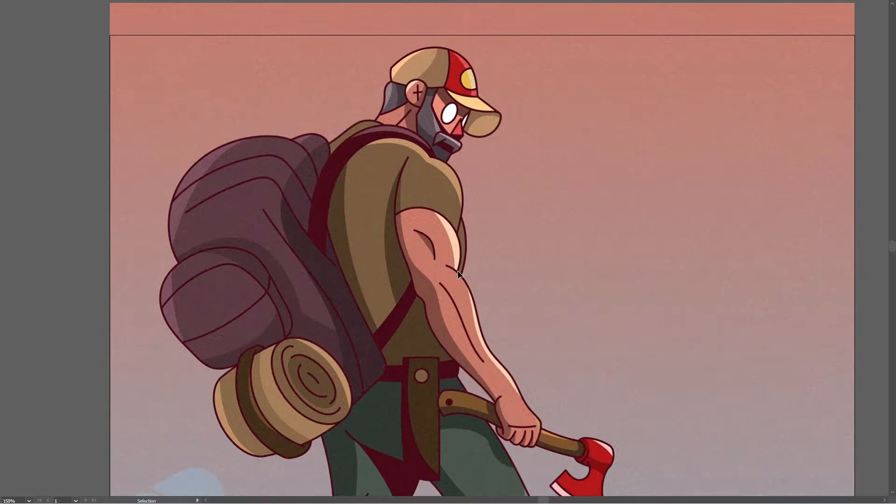
{"action": "scroll", "coordinate": [457, 271], "scroll_direction": "up", "scroll_amount": 2}
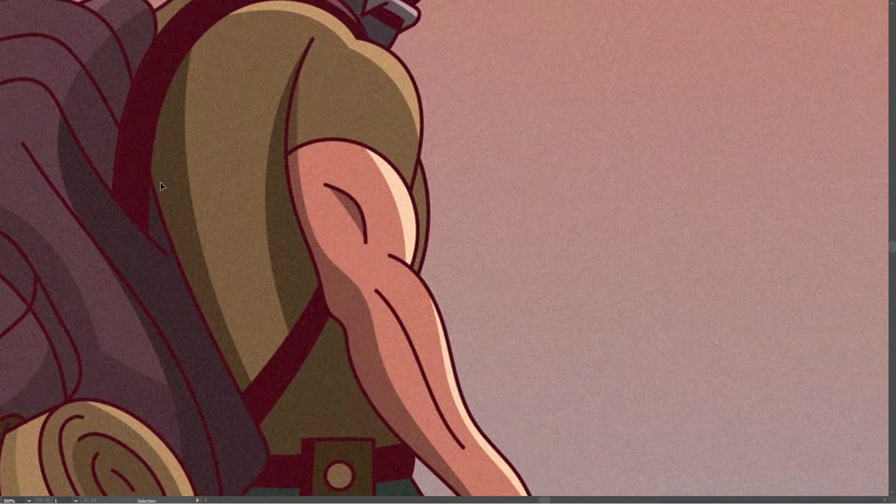
{"action": "scroll", "coordinate": [161, 190], "scroll_direction": "up", "scroll_amount": 3}
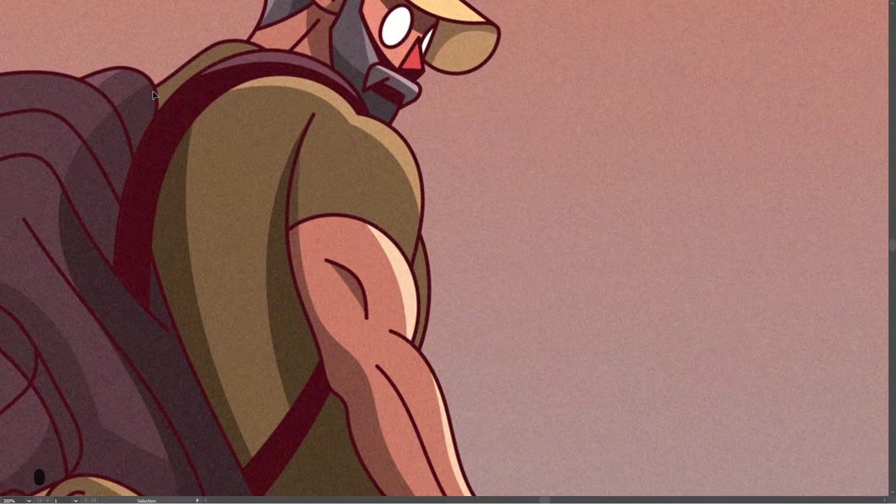
{"action": "scroll", "coordinate": [262, 225], "scroll_direction": "down", "scroll_amount": 2}
- Draw an open Pen path of two smooth curved segments on the empty canvas left of the artboard, arching over and down to the right
{"action": "key", "text": "space"}
{"action": "left_click_drag", "start_coordinate": [171, 144], "coordinate": [549, 308]}
{"action": "key", "text": "p"}
{"action": "mouse_move", "coordinate": [138, 151]}
{"action": "left_mouse_down"}
{"action": "mouse_move", "coordinate": [202, 149]}
{"action": "mouse_move", "coordinate": [179, 159]}
{"action": "left_mouse_up"}
{"action": "left_click_drag", "start_coordinate": [339, 79], "coordinate": [404, 114]}
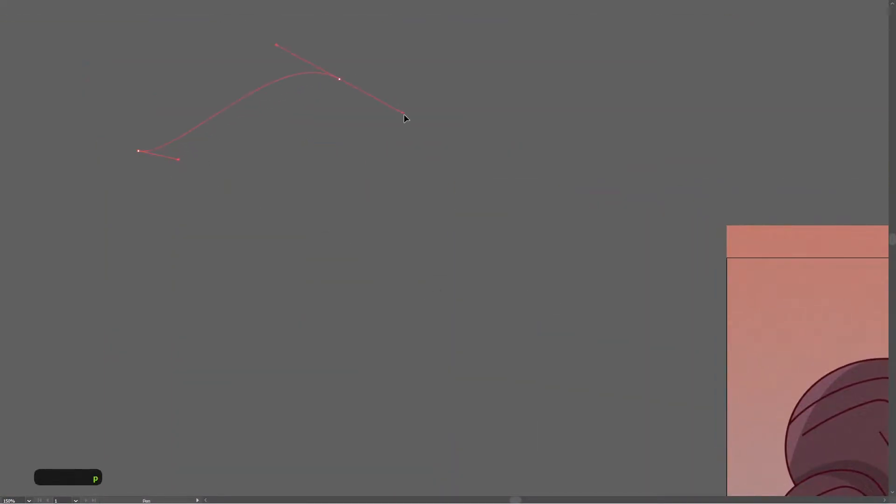
{"action": "left_click_drag", "start_coordinate": [526, 258], "coordinate": [506, 357]}
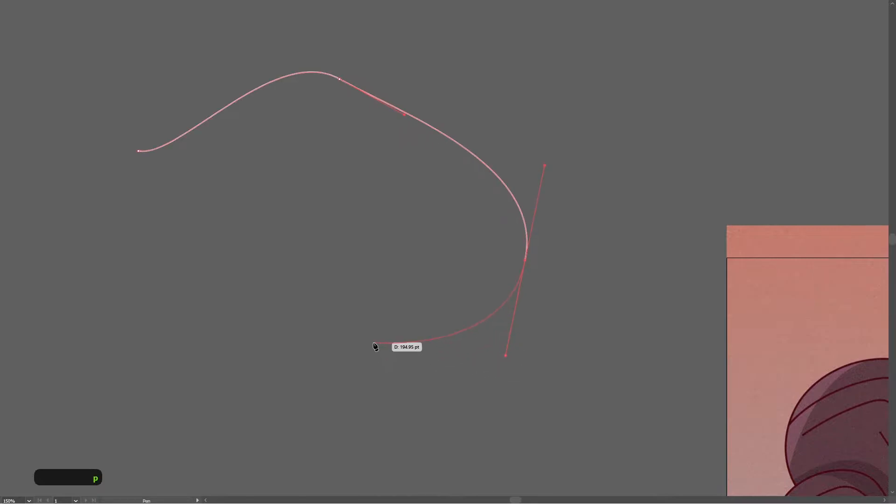
- Swap fill and stroke, and continue the practice path with further smooth curves until it closes into a filled shape at its starting anchor
{"action": "key", "text": "shift+x"}
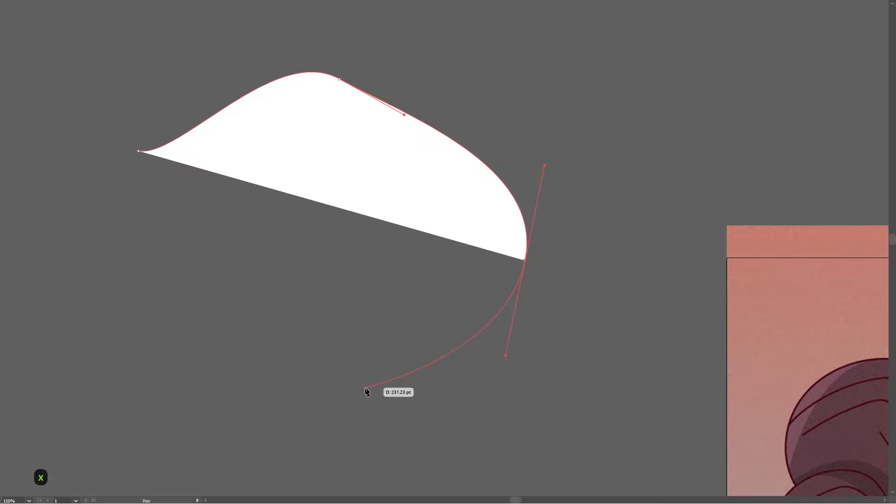
{"action": "left_click_drag", "start_coordinate": [362, 375], "coordinate": [324, 298]}
{"action": "left_click_drag", "start_coordinate": [257, 217], "coordinate": [197, 172]}
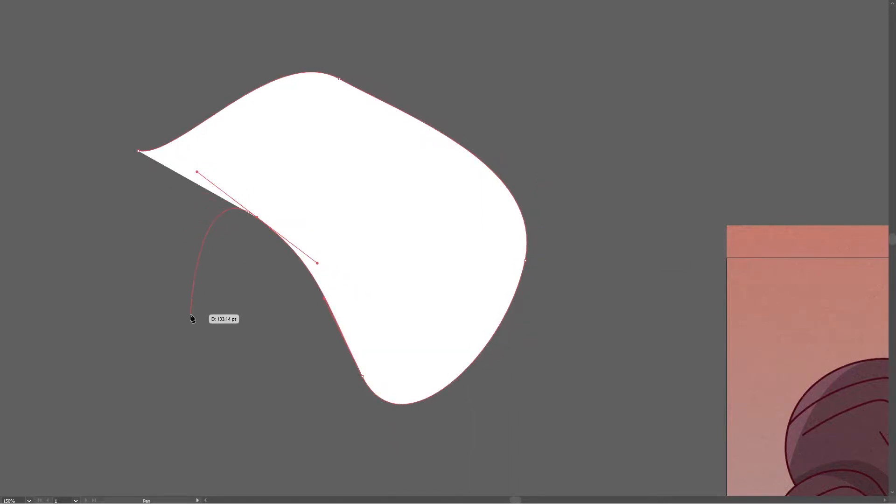
{"action": "left_click", "coordinate": [138, 151]}
{"action": "left_click_drag", "start_coordinate": [139, 151], "coordinate": [154, 76]}
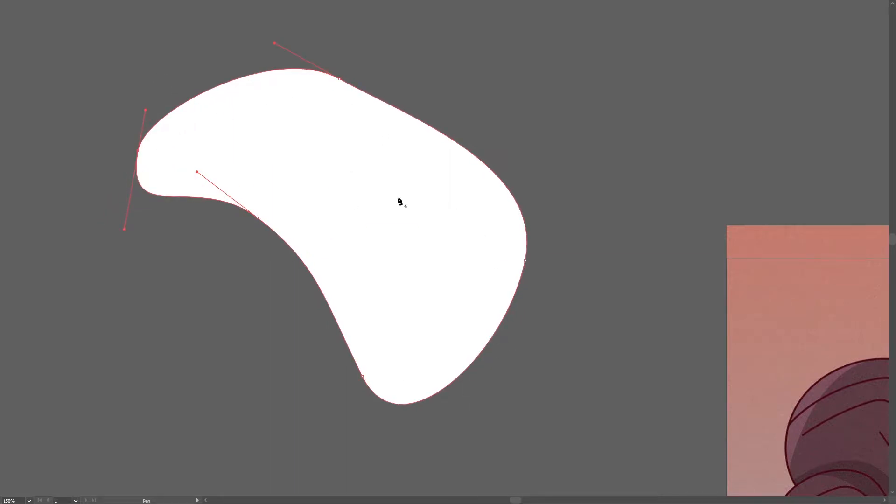
- Remove the practice shape entirely from the empty canvas beside the artboard
{"action": "key", "text": "v"}
{"action": "key", "text": "ctrl+x"}
{"action": "key", "text": "ctrl+z"}
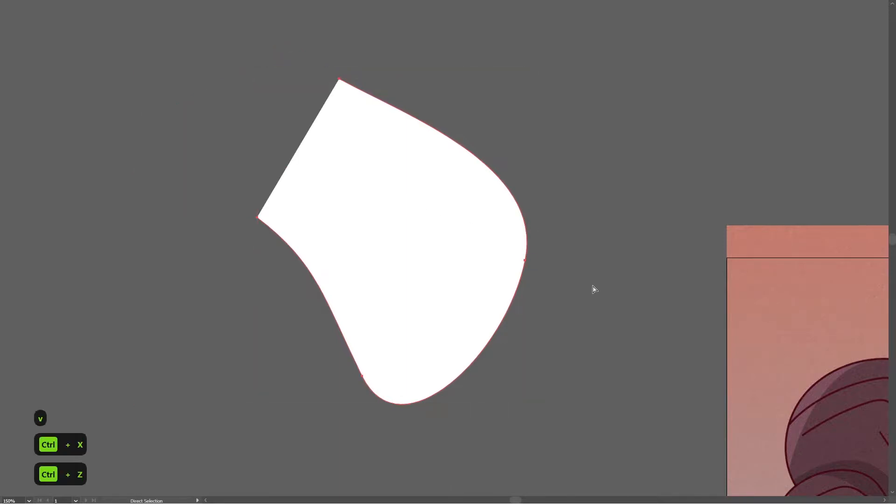
{"action": "key", "text": "ctrl+z"}
{"action": "key", "text": "ctrl+z"}
{"action": "key", "text": "ctrl+z"}
{"action": "key", "text": "Delete"}
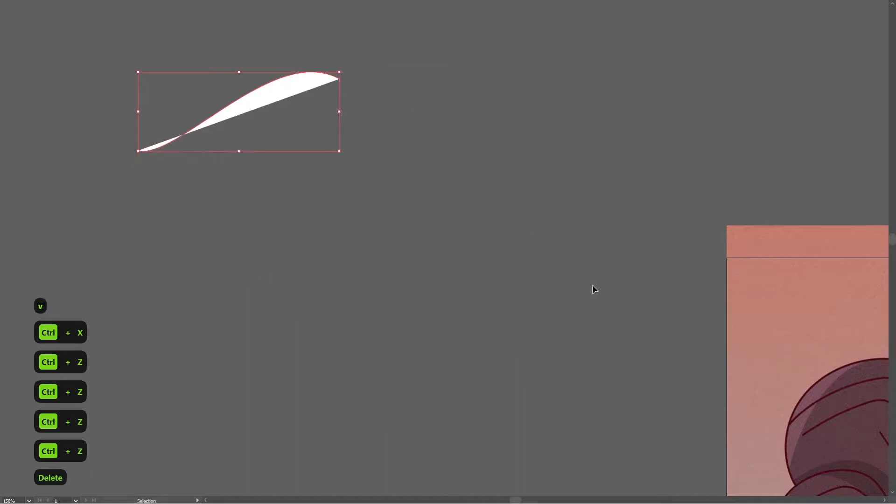
{"action": "key", "text": "Delete"}
- Draw a curved Pen segment over the shirt collar from the backpack to behind the neck, and swap fill and stroke so only the outline shows
{"action": "scroll", "coordinate": [600, 298], "scroll_direction": "right", "scroll_amount": 10}
{"action": "scroll", "coordinate": [601, 298], "scroll_direction": "down", "scroll_amount": 3}
{"action": "key", "text": "z"}
{"action": "left_click_drag", "start_coordinate": [466, 310], "coordinate": [496, 214]}
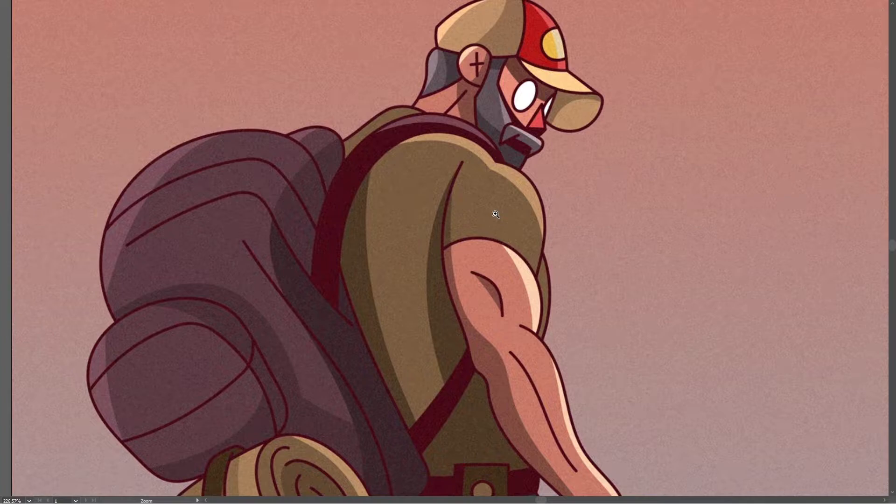
{"action": "key", "text": "space"}
{"action": "left_click_drag", "start_coordinate": [497, 215], "coordinate": [480, 242]}
{"action": "key", "text": "ctrl+space"}
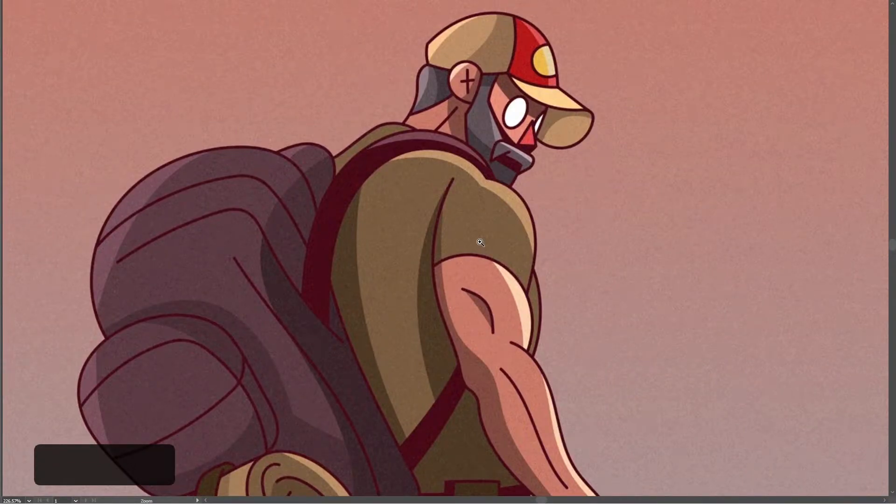
{"action": "key", "text": "p"}
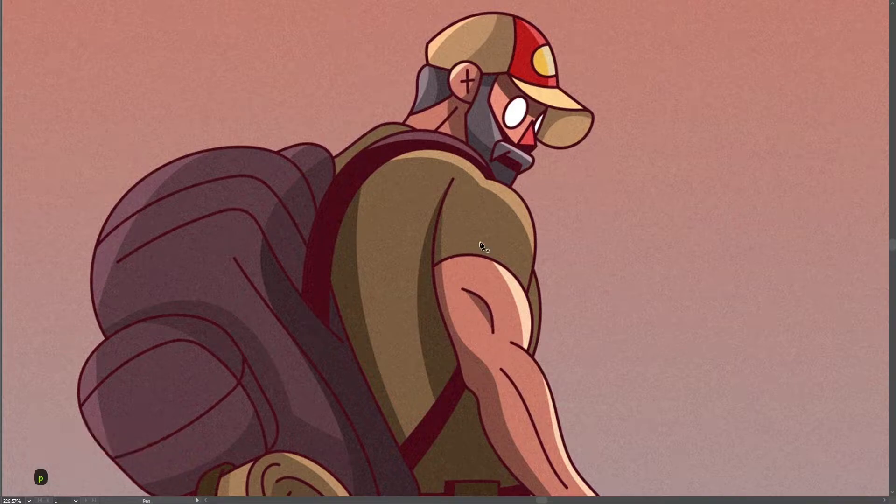
{"action": "scroll", "coordinate": [339, 147], "scroll_direction": "up", "scroll_amount": 3}
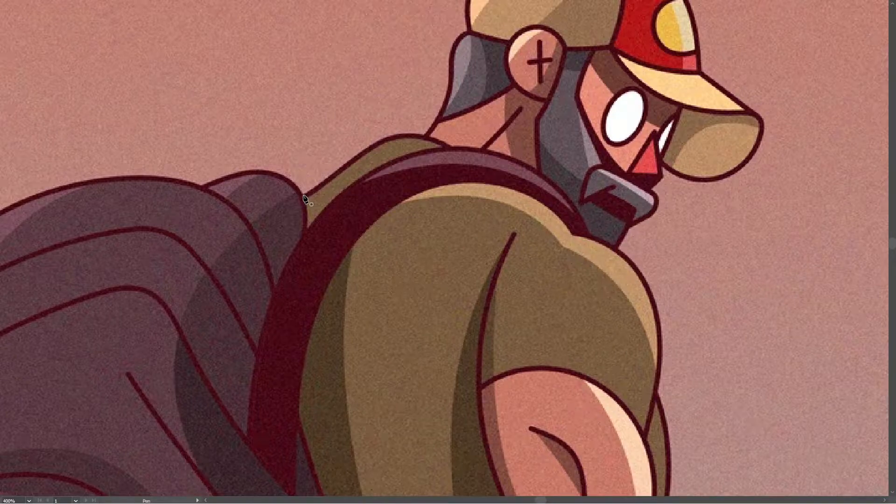
{"action": "left_click_drag", "start_coordinate": [304, 194], "coordinate": [337, 149]}
{"action": "left_click_drag", "start_coordinate": [452, 146], "coordinate": [505, 184]}
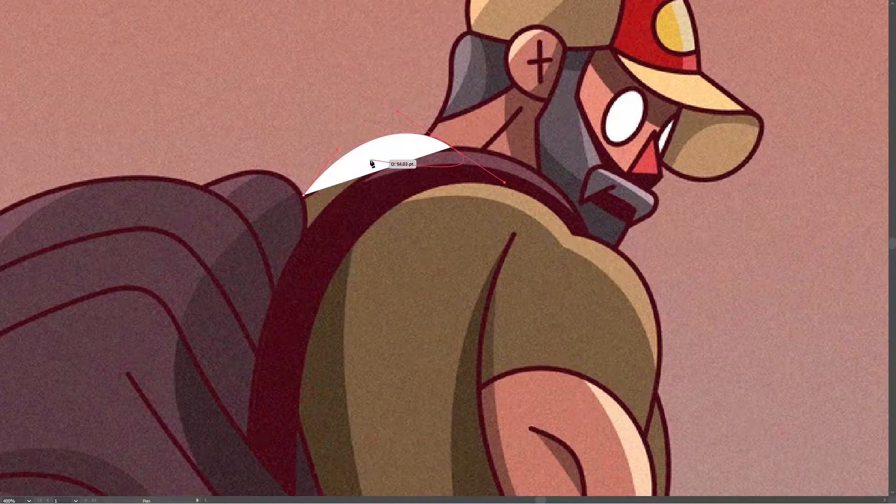
{"action": "key", "text": "shift+x"}
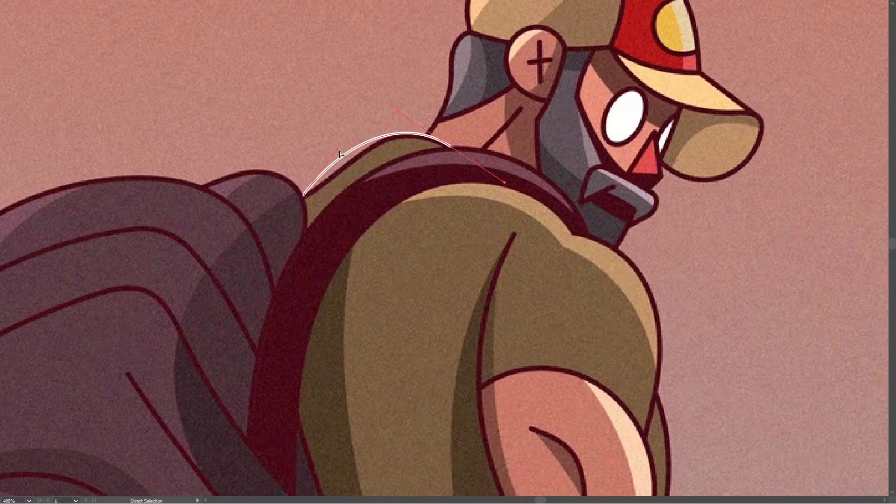
- Adjust the collar segment's handles so the curve follows the shirt's dark outline, and resume drawing with the Pen tool
{"action": "left_click_drag", "start_coordinate": [340, 153], "coordinate": [340, 178]}
{"action": "left_click_drag", "start_coordinate": [397, 112], "coordinate": [388, 103]}
{"action": "key", "text": "p"}
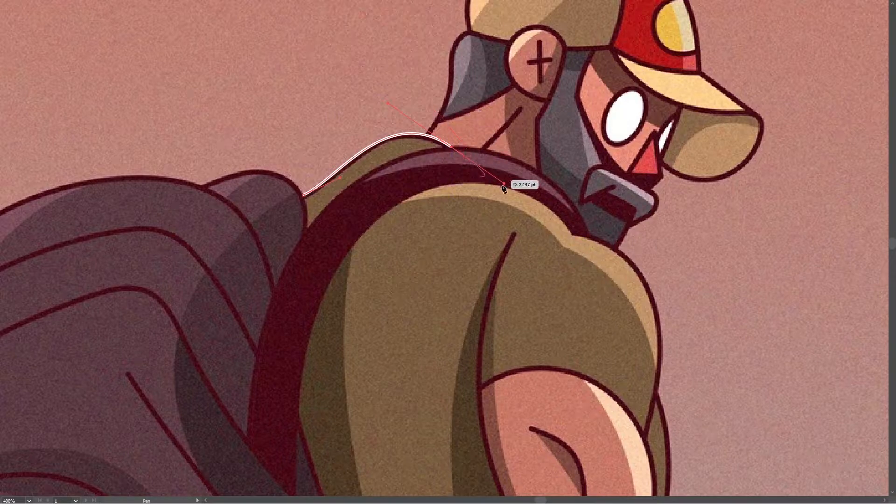
- Shorten the outgoing handle of the anchor where the collar meets the backpack strap, keeping it aligned with the strap's slope
{"action": "left_click_drag", "start_coordinate": [605, 243], "coordinate": [509, 229]}
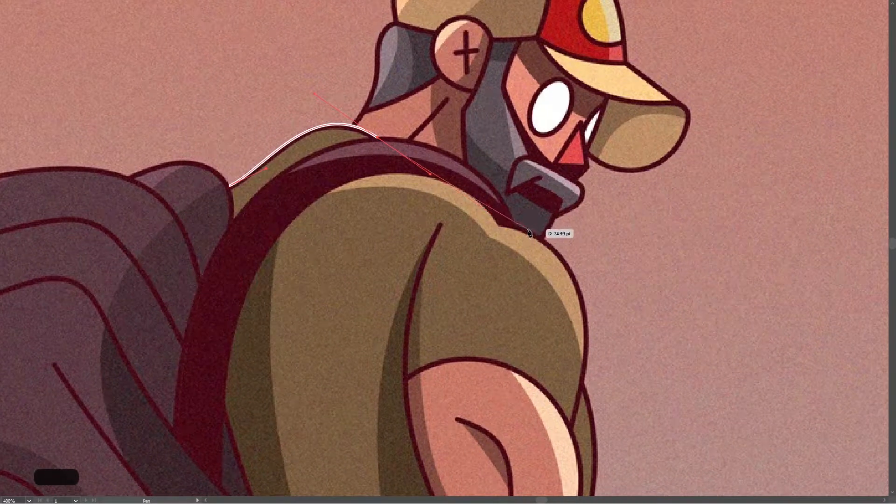
{"action": "left_click_drag", "start_coordinate": [381, 141], "coordinate": [416, 167]}
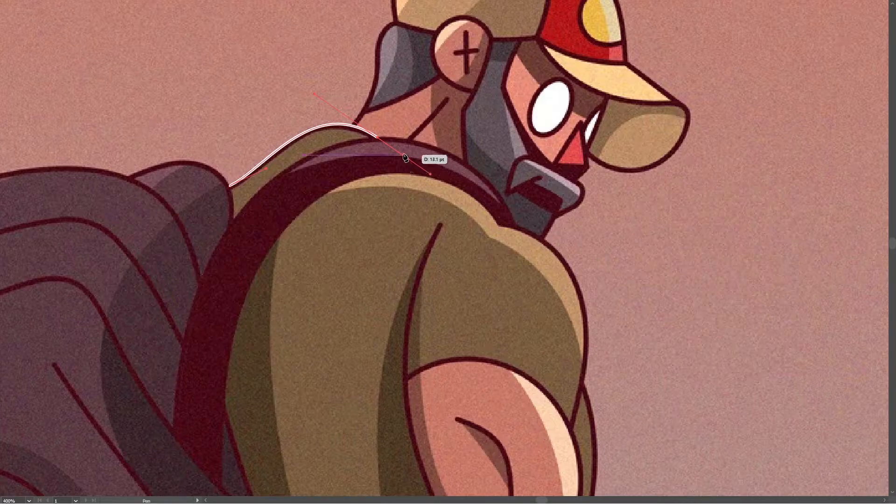
{"action": "key", "text": "ctrl"}
{"action": "left_click_drag", "start_coordinate": [430, 175], "coordinate": [410, 163]}
{"action": "left_click_drag", "start_coordinate": [410, 163], "coordinate": [411, 163]}
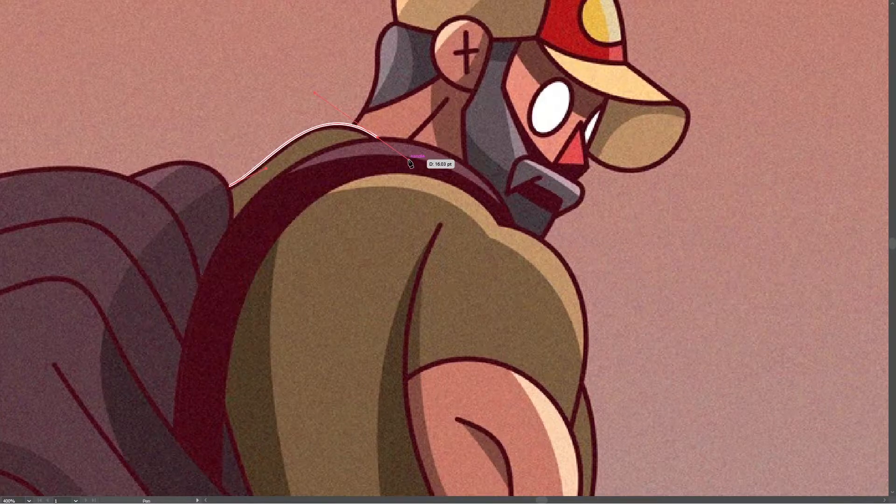
{"action": "left_click_drag", "start_coordinate": [411, 163], "coordinate": [339, 134]}
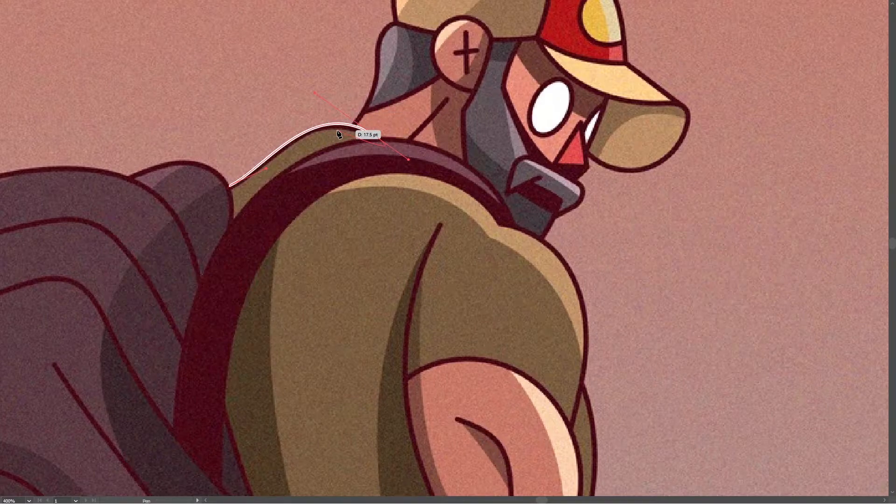
{"action": "left_click_drag", "start_coordinate": [339, 134], "coordinate": [393, 148]}
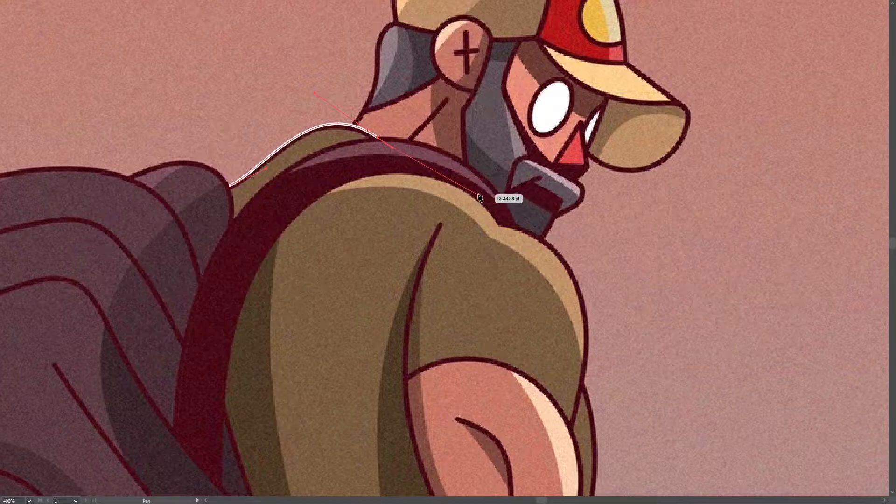
- Continue the path along the backpack strap to the notch below the beard, and redo the end anchor with its outgoing handle pointing along the shoulder
{"action": "left_click_drag", "start_coordinate": [499, 219], "coordinate": [544, 279]}
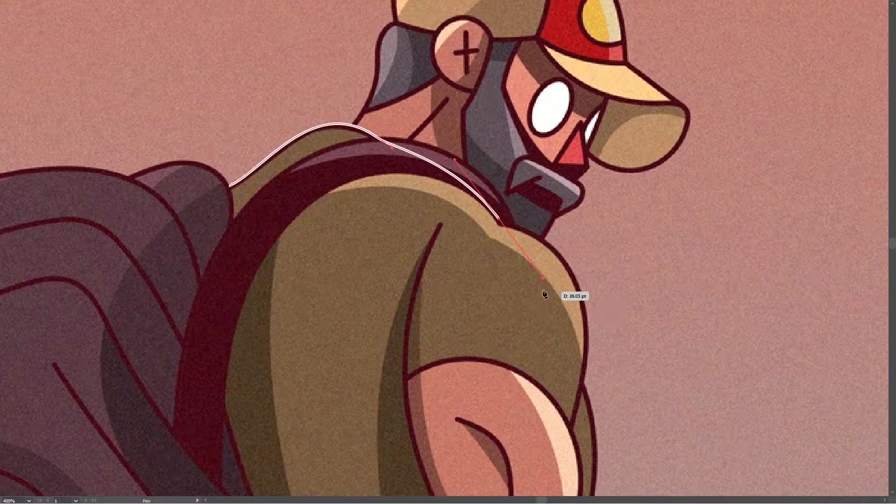
{"action": "key", "text": "a"}
{"action": "left_click_drag", "start_coordinate": [545, 282], "coordinate": [540, 248]}
{"action": "key", "text": "ctrl+z"}
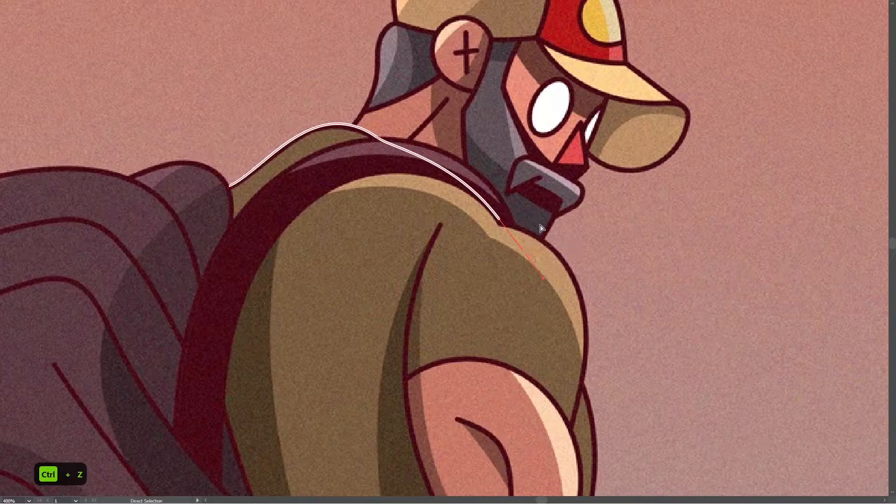
{"action": "key", "text": "ctrl+z"}
{"action": "left_click_drag", "start_coordinate": [471, 210], "coordinate": [502, 216]}
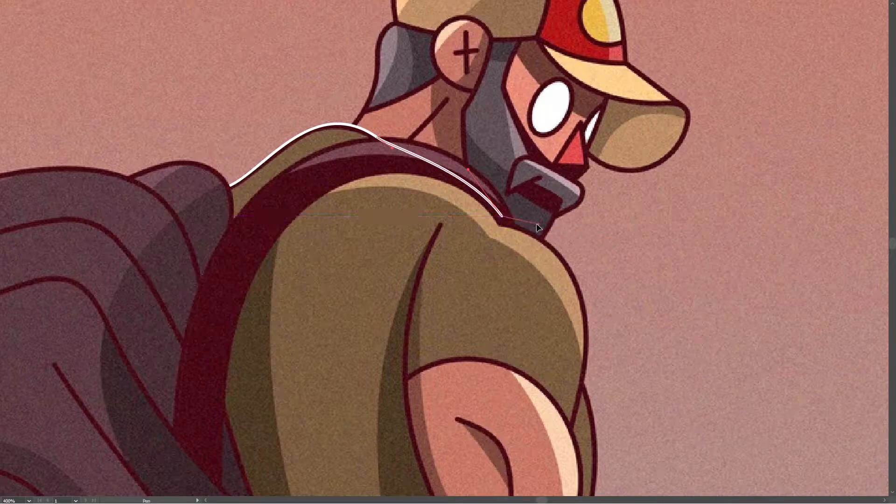
- Trace the shoulder and sleeve down to the sleeve hem, and fine-tune the corner anchor and handle at the shoulder notch
{"action": "left_click_drag", "start_coordinate": [579, 239], "coordinate": [521, 133]}
{"action": "mouse_move", "coordinate": [542, 205]}
{"action": "left_mouse_down"}
{"action": "mouse_move", "coordinate": [551, 180]}
{"action": "mouse_move", "coordinate": [537, 310]}
{"action": "mouse_move", "coordinate": [503, 341]}
{"action": "mouse_move", "coordinate": [507, 392]}
{"action": "mouse_move", "coordinate": [475, 439]}
{"action": "left_mouse_up"}
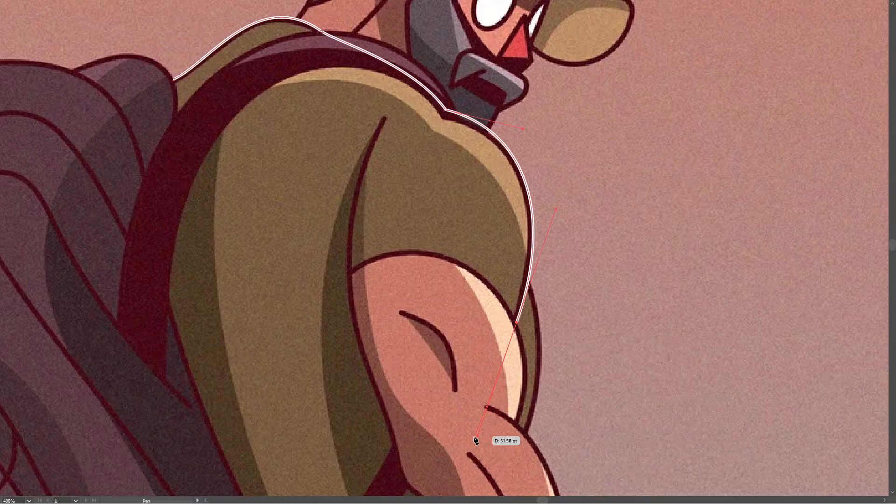
{"action": "scroll", "coordinate": [450, 116], "scroll_direction": "up", "scroll_amount": 2}
{"action": "left_click_drag", "start_coordinate": [590, 158], "coordinate": [594, 176]}
{"action": "left_click_drag", "start_coordinate": [448, 137], "coordinate": [448, 144]}
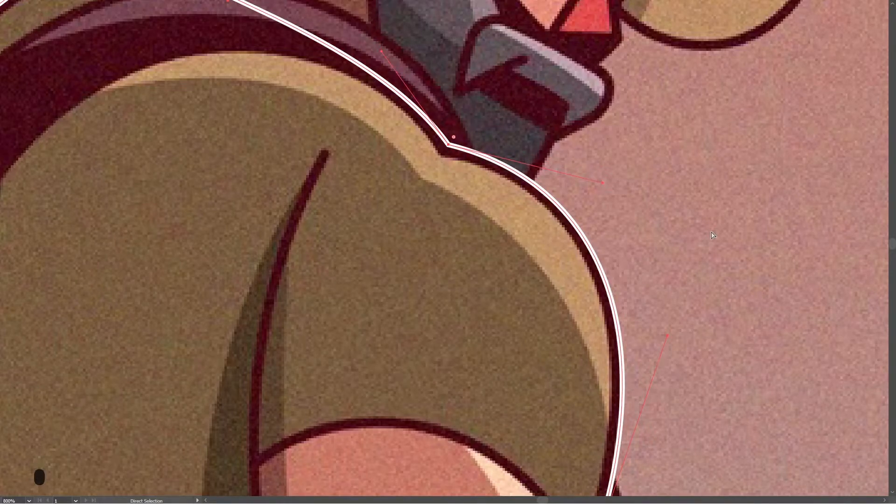
- End the shirt path, draw a separate path of two straight segments on the background beside the arm, and delete it
{"action": "key", "text": "ctrl+minus"}
{"action": "key", "text": "shift+c"}
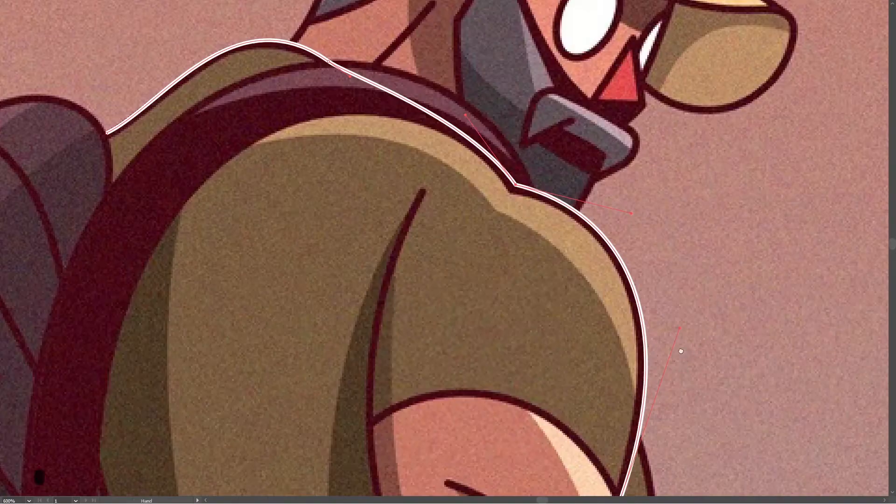
{"action": "scroll", "coordinate": [679, 327], "scroll_direction": "down", "scroll_amount": 3}
{"action": "key", "text": "ctrl+minus"}
{"action": "scroll", "coordinate": [650, 370], "scroll_direction": "down", "scroll_amount": 3}
{"action": "key", "text": "p"}
{"action": "key", "text": "v"}
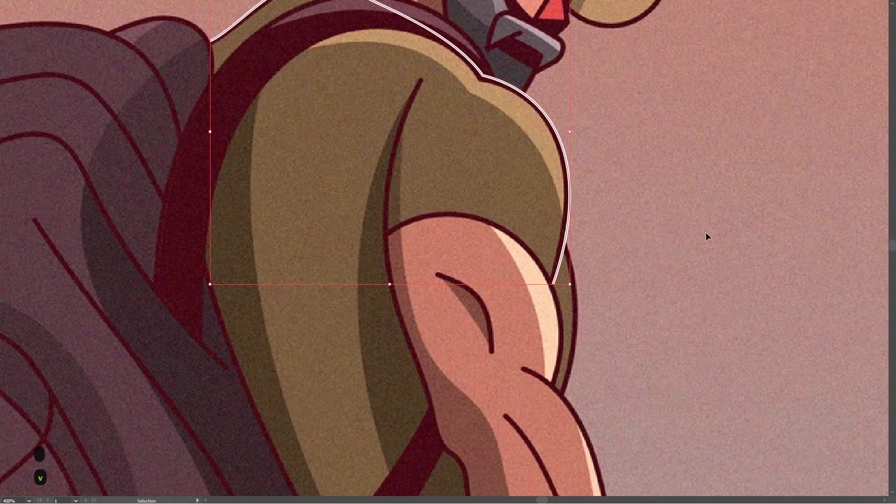
{"action": "key", "text": "p"}
{"action": "left_click", "coordinate": [676, 182]}
{"action": "left_click", "coordinate": [705, 257]}
{"action": "left_click", "coordinate": [648, 345]}
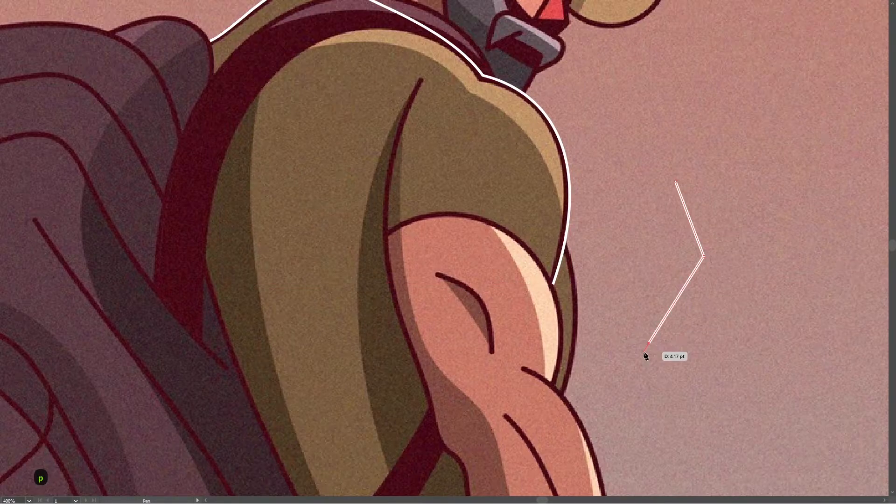
{"action": "key", "text": "Delete"}
{"action": "key", "text": "Delete"}
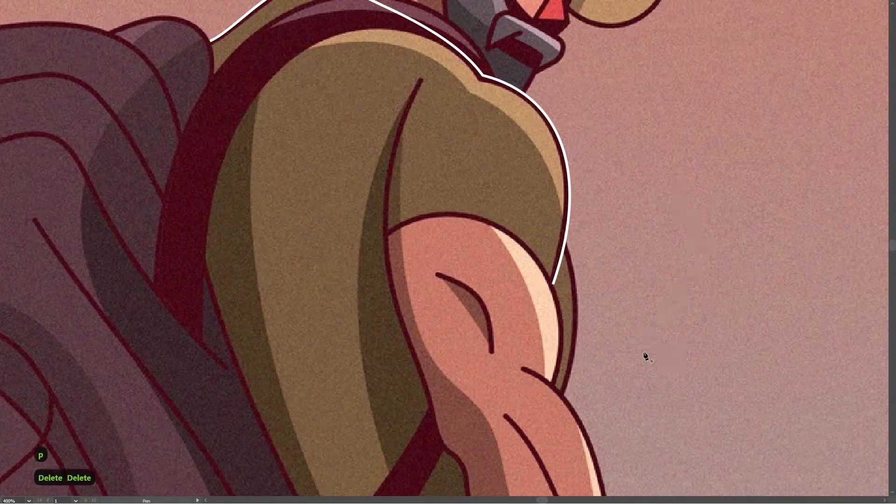
- Resume the shirt path at the sleeve's lower end, redirect its handle inward, and trace the curved sleeve hem across to the armpit
{"action": "left_click", "coordinate": [553, 284]}
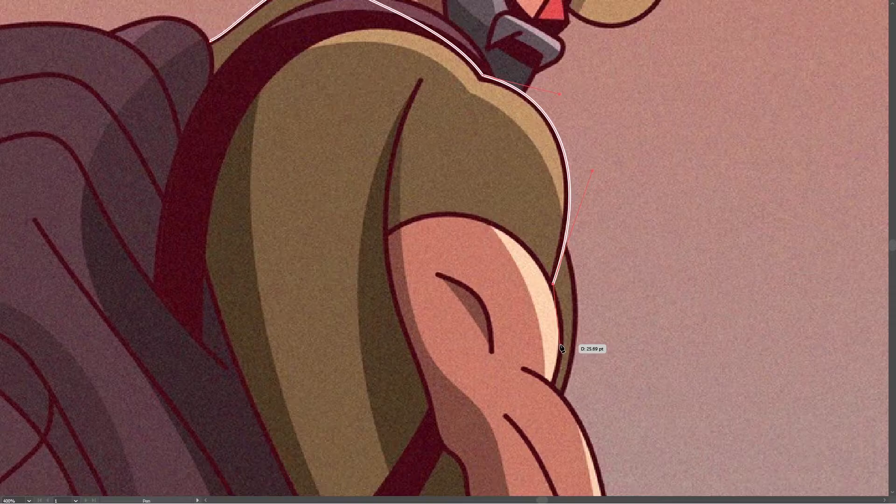
{"action": "left_click_drag", "start_coordinate": [554, 284], "coordinate": [522, 374]}
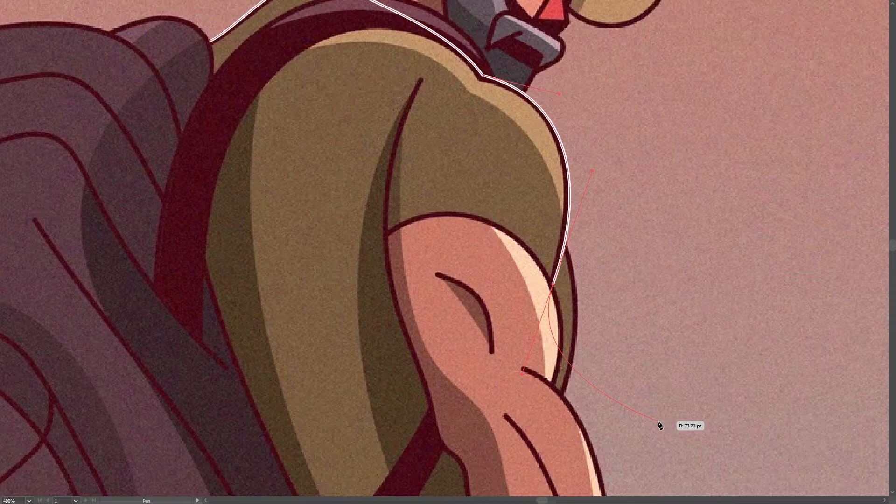
{"action": "key", "text": "alt"}
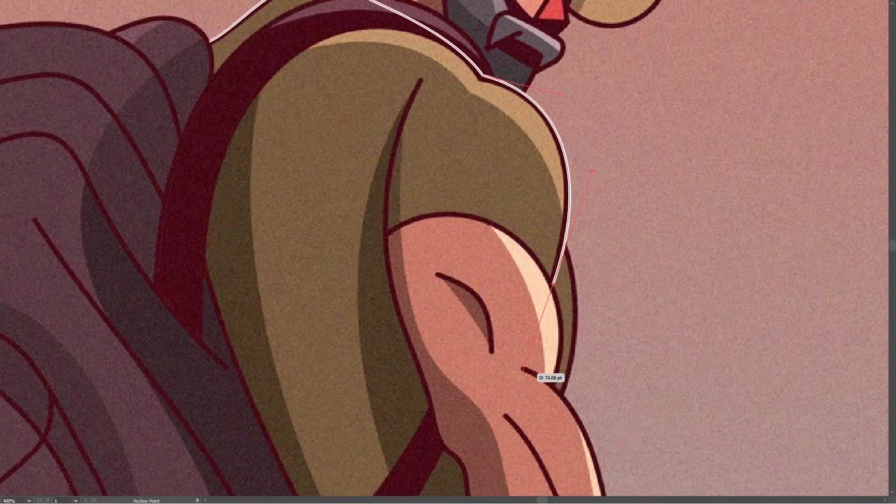
{"action": "left_click_drag", "start_coordinate": [521, 373], "coordinate": [554, 283]}
{"action": "left_click_drag", "start_coordinate": [536, 239], "coordinate": [533, 237]}
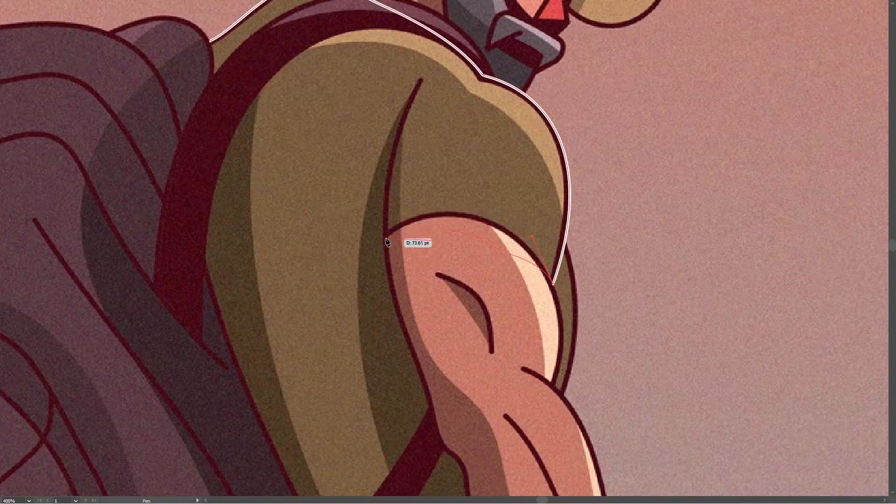
{"action": "left_click_drag", "start_coordinate": [387, 238], "coordinate": [316, 283]}
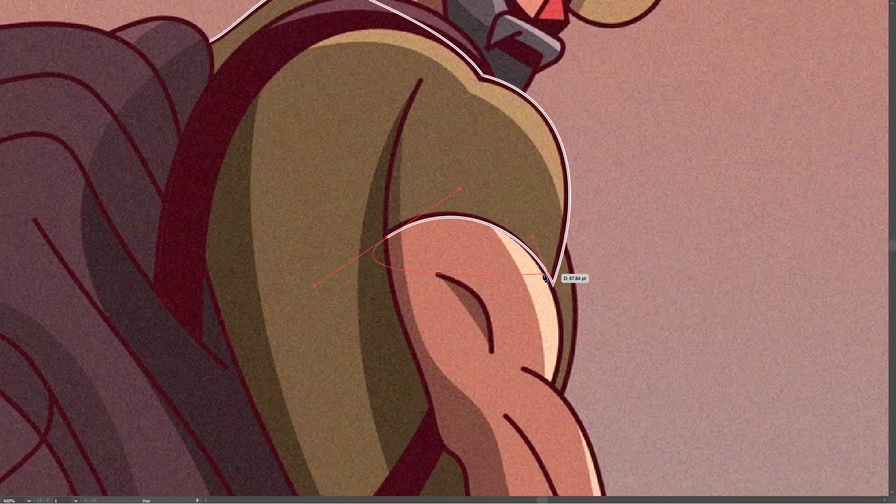
- Trace the arm's inner edge from the armpit down past the elbow, adjusting the handles to follow the outline
{"action": "left_click_drag", "start_coordinate": [545, 279], "coordinate": [318, 143]}
{"action": "scroll", "coordinate": [410, 276], "scroll_direction": "down", "scroll_amount": 3}
{"action": "left_click_drag", "start_coordinate": [391, 141], "coordinate": [456, 313]}
{"action": "key", "text": "ctrl"}
{"action": "left_click_drag", "start_coordinate": [391, 140], "coordinate": [383, 126]}
{"action": "left_click_drag", "start_coordinate": [469, 330], "coordinate": [433, 264]}
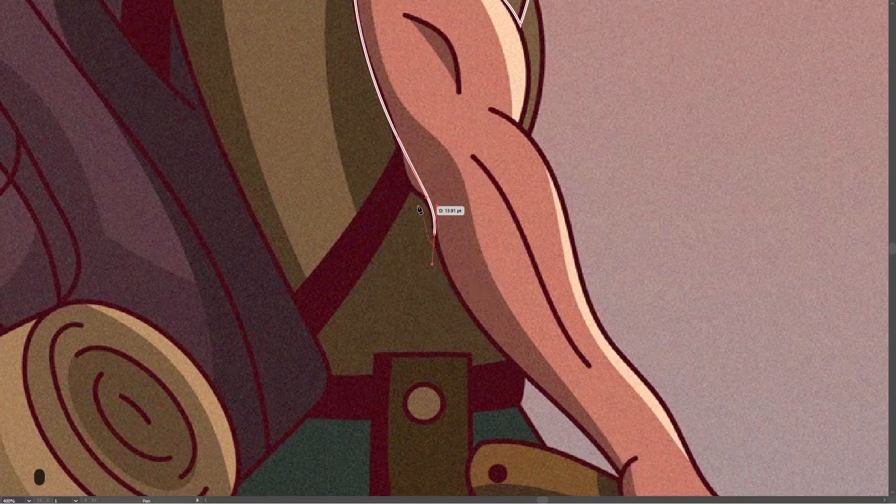
- Turn the anchor above the inner elbow into a corner and pull its lower handle downward so the curve follows the elbow's bulge
{"action": "scroll", "coordinate": [422, 211], "scroll_direction": "up", "scroll_amount": 1}
{"action": "left_click_drag", "start_coordinate": [462, 184], "coordinate": [470, 226]}
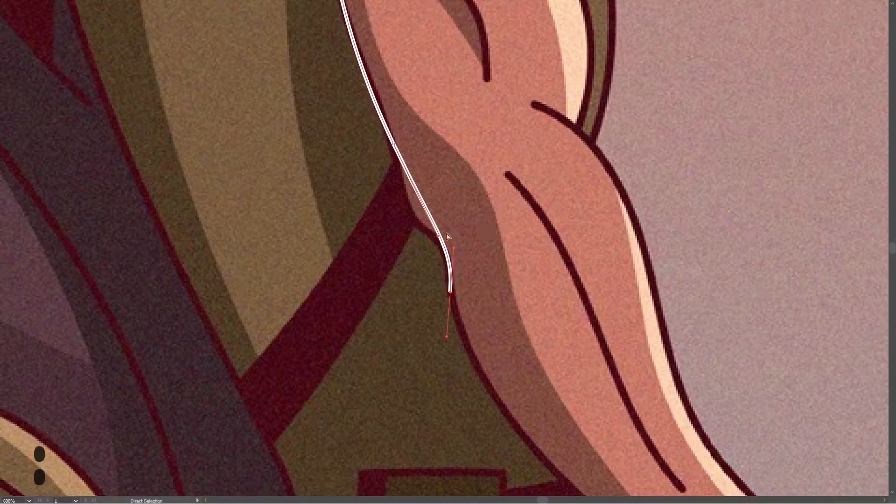
{"action": "mouse_move", "coordinate": [416, 235]}
{"action": "left_mouse_down"}
{"action": "mouse_move", "coordinate": [460, 244]}
{"action": "mouse_move", "coordinate": [411, 234]}
{"action": "mouse_move", "coordinate": [416, 244]}
{"action": "left_mouse_up"}
{"action": "key", "text": "ctrl+z"}
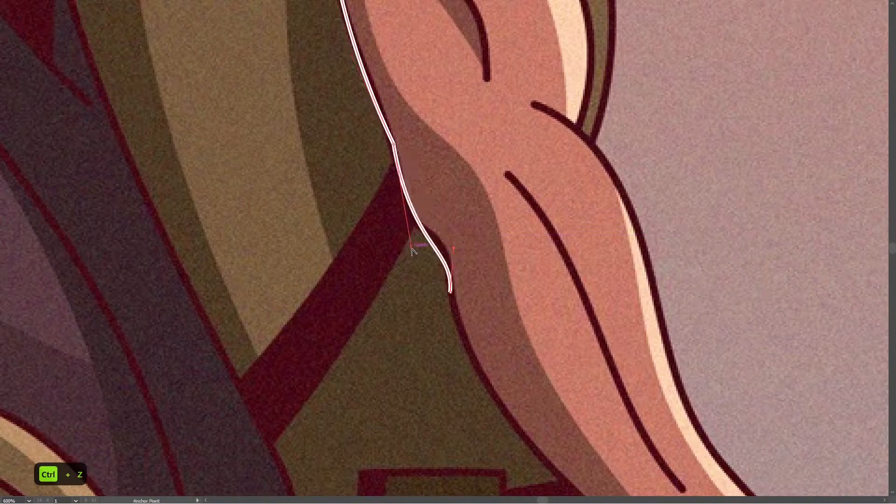
{"action": "mouse_move", "coordinate": [482, 287]}
{"action": "left_mouse_down"}
{"action": "mouse_move", "coordinate": [400, 134]}
{"action": "mouse_move", "coordinate": [392, 154]}
{"action": "mouse_move", "coordinate": [455, 252]}
{"action": "mouse_move", "coordinate": [453, 217]}
{"action": "left_mouse_up"}
{"action": "left_click_drag", "start_coordinate": [411, 255], "coordinate": [410, 257]}
{"action": "key", "text": "space"}
{"action": "left_click_drag", "start_coordinate": [502, 199], "coordinate": [523, 235]}
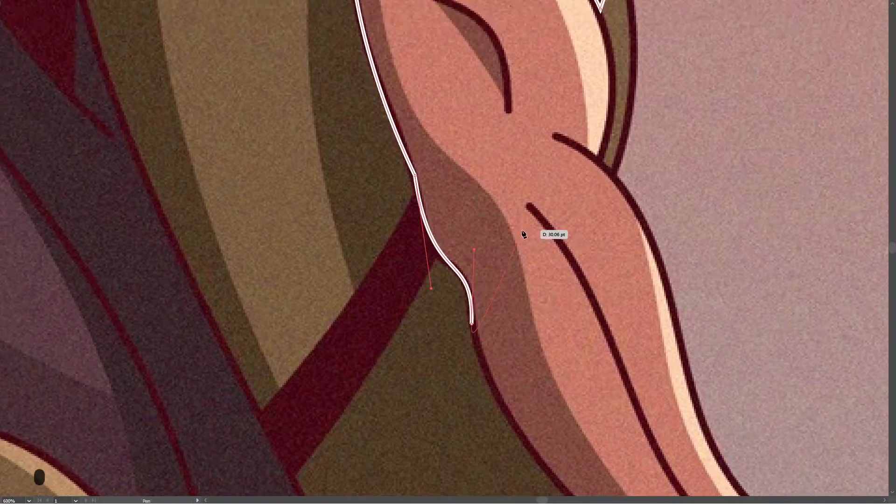
- Slightly round the corner anchor above the inner elbow on the traced path and deselect it
{"action": "key", "text": "v"}
{"action": "key", "text": "a"}
{"action": "left_click_drag", "start_coordinate": [415, 178], "coordinate": [332, 227]}
{"action": "left_click", "coordinate": [346, 257]}
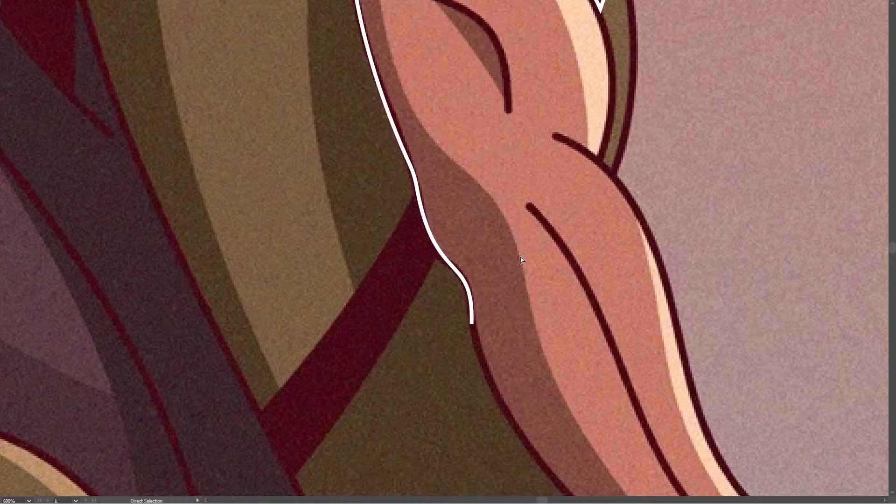
- Resume the path at its lower end on the inner forearm and trace the curve to the belt, shortening the handle to match the outline
{"action": "left_click_drag", "start_coordinate": [540, 262], "coordinate": [500, 120]}
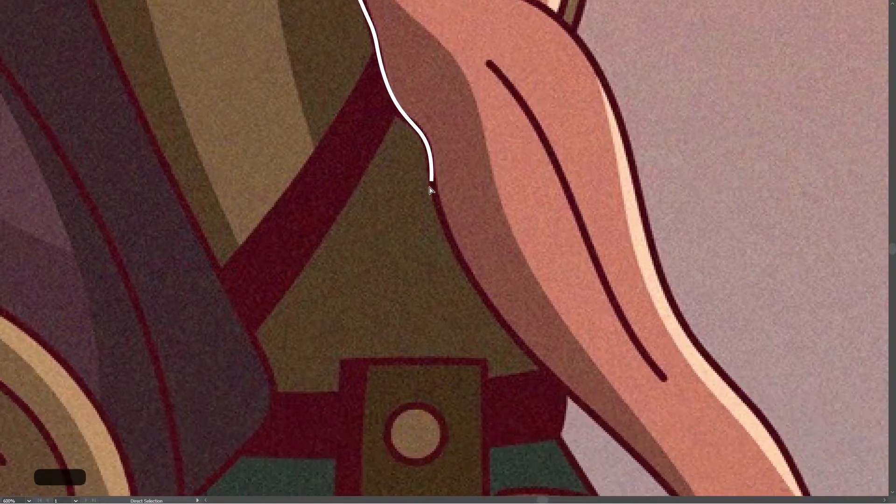
{"action": "key", "text": "p"}
{"action": "left_click_drag", "start_coordinate": [432, 182], "coordinate": [436, 323]}
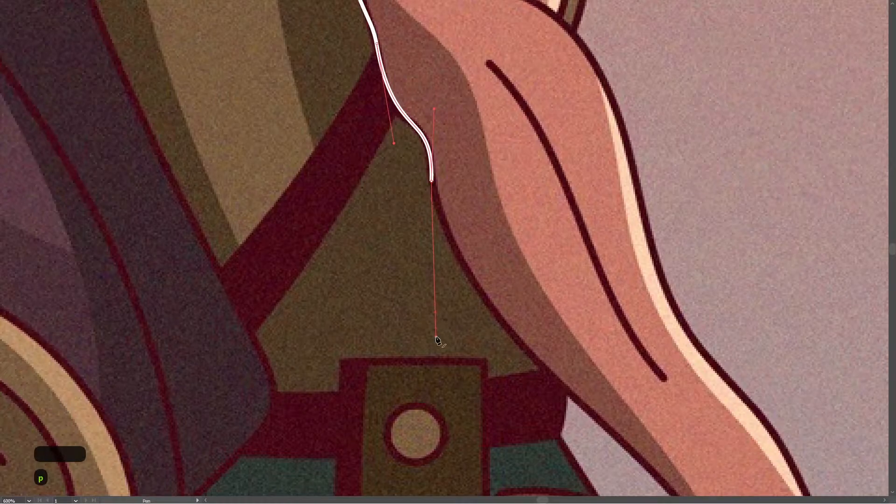
{"action": "scroll", "coordinate": [438, 339], "scroll_direction": "down", "scroll_amount": 1}
{"action": "scroll", "coordinate": [467, 281], "scroll_direction": "down", "scroll_amount": 2}
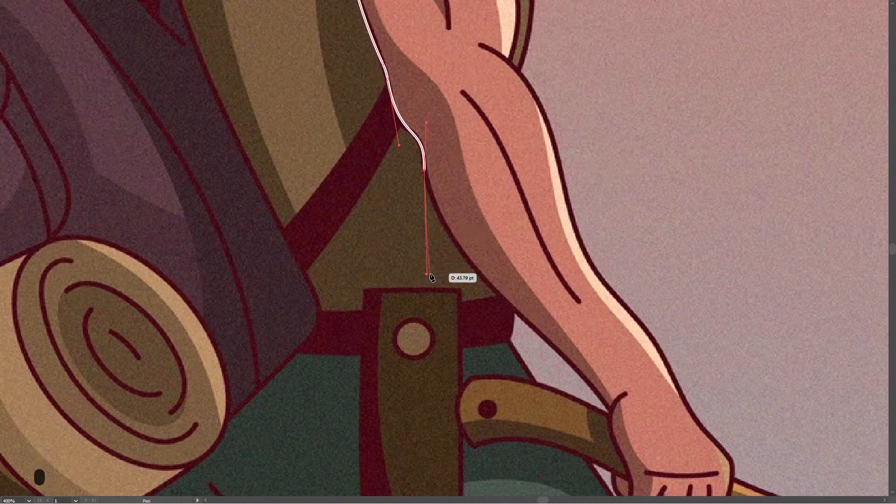
{"action": "key", "text": "a"}
{"action": "left_click_drag", "start_coordinate": [427, 274], "coordinate": [427, 243]}
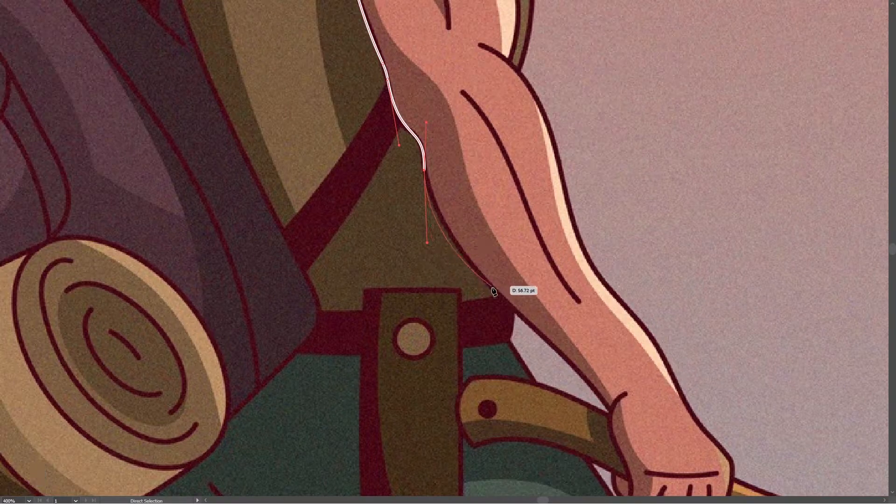
{"action": "left_click_drag", "start_coordinate": [496, 294], "coordinate": [509, 309]}
{"action": "left_click", "coordinate": [427, 236], "text": "ctrl"}
{"action": "left_click_drag", "start_coordinate": [427, 236], "coordinate": [427, 227]}
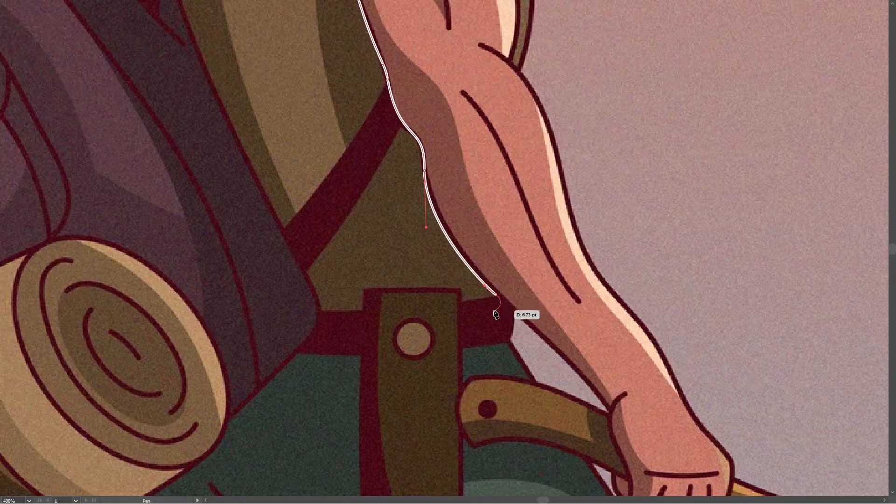
- Redirect the handle inward where the forearm meets the belt and trace the shirt hem across to the backpack
{"action": "key", "text": "ctrl"}
{"action": "key", "text": "alt"}
{"action": "left_click_drag", "start_coordinate": [496, 296], "coordinate": [453, 307]}
{"action": "left_click_drag", "start_coordinate": [316, 313], "coordinate": [239, 314]}
- Trace the shirt's back through the backpack up to the shoulder and close the path at its starting anchor
{"action": "scroll", "coordinate": [270, 246], "scroll_direction": "down", "scroll_amount": 2}
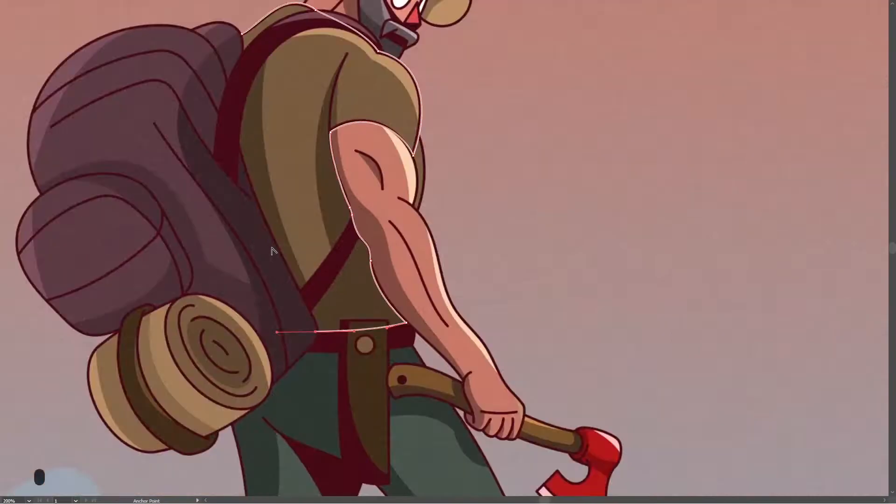
{"action": "scroll", "coordinate": [273, 251], "scroll_direction": "down", "scroll_amount": 1}
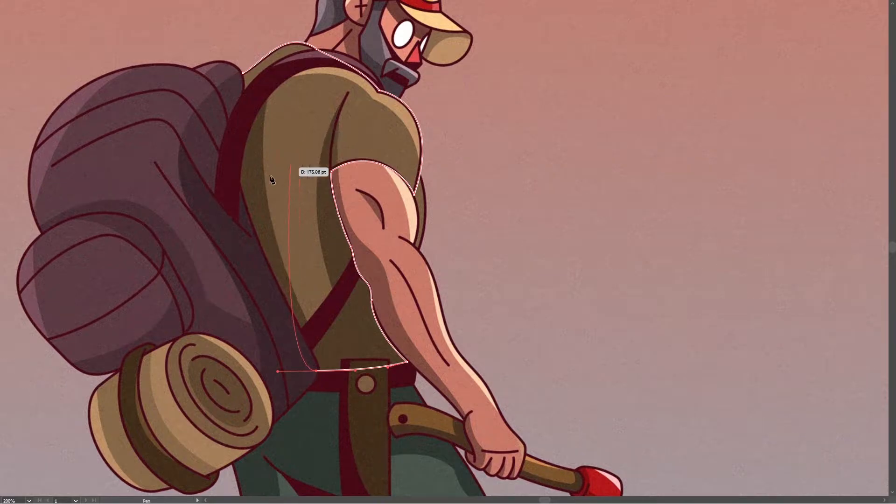
{"action": "left_click_drag", "start_coordinate": [216, 139], "coordinate": [220, 63]}
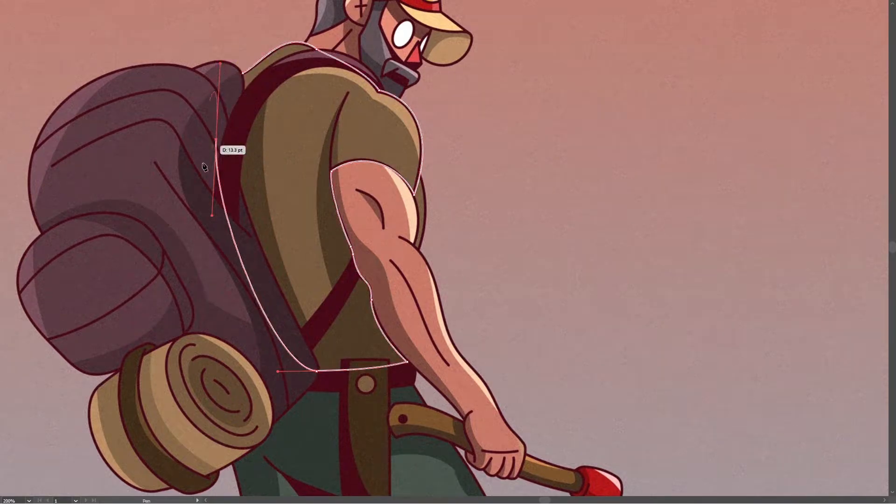
{"action": "left_click_drag", "start_coordinate": [219, 64], "coordinate": [217, 104]}
{"action": "left_click", "coordinate": [244, 73]}
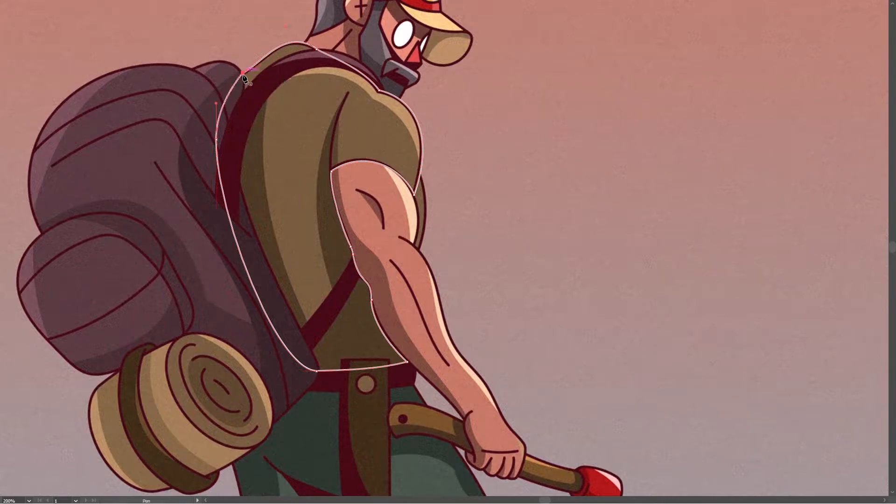
- Select the closed shirt path, fill it with the brown sampled from the reference shirt, and deselect it
{"action": "key", "text": "v"}
{"action": "left_click", "coordinate": [528, 154]}
{"action": "left_click", "coordinate": [422, 140]}
{"action": "key", "text": "i"}
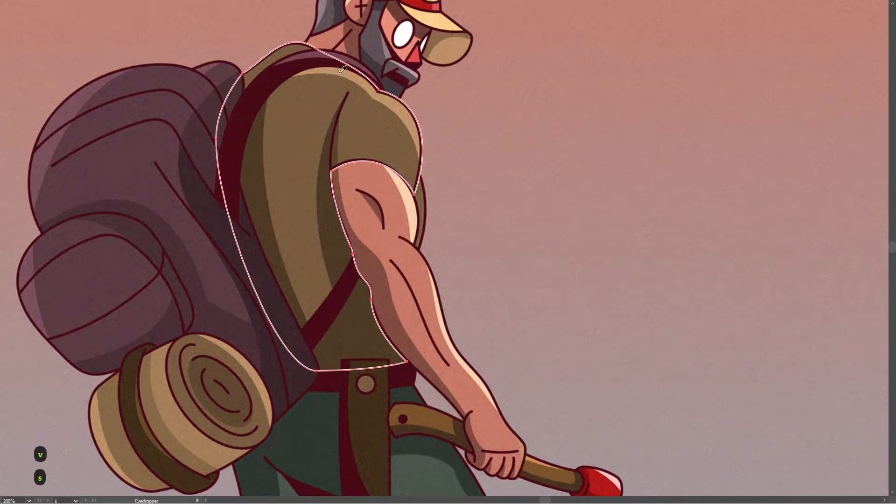
{"action": "left_click", "coordinate": [304, 97]}
{"action": "key", "text": "v"}
{"action": "left_click", "coordinate": [564, 138]}
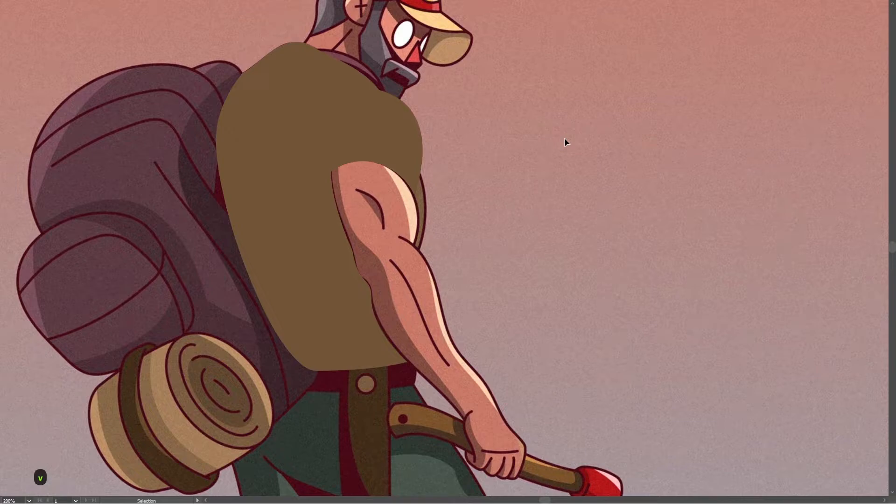
- Compare the filled shirt with the reference by toggling the visibility of Layer 2 and its shirt path
{"action": "key", "text": "F7"}
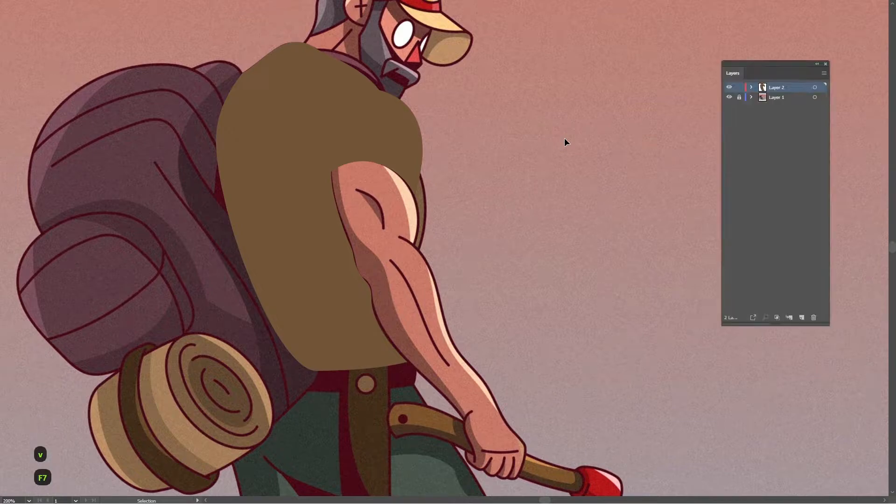
{"action": "left_click", "coordinate": [730, 88]}
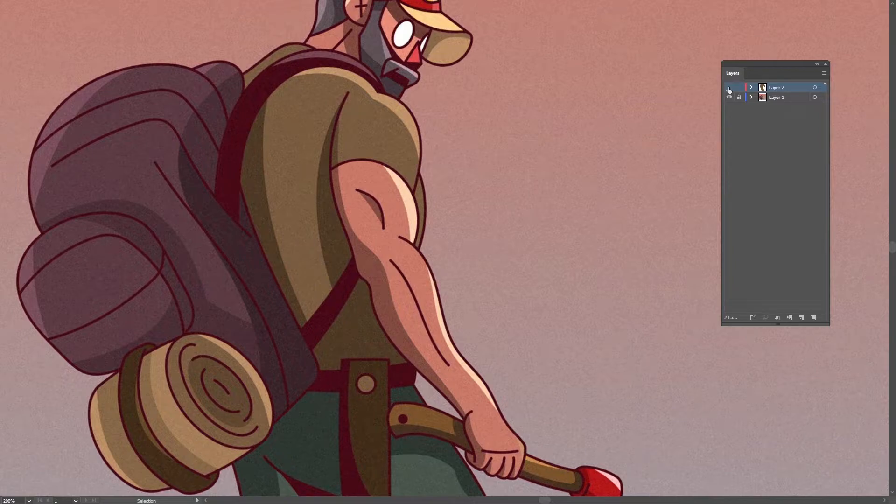
{"action": "left_click", "coordinate": [729, 88]}
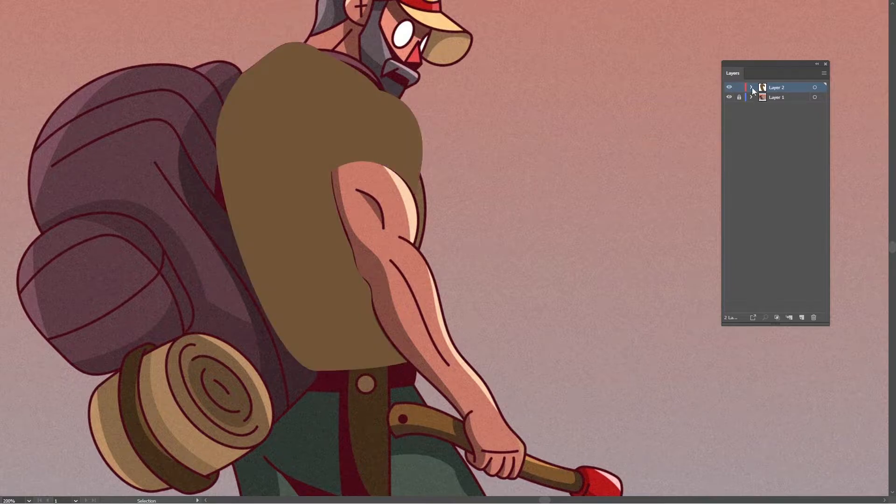
{"action": "left_click", "coordinate": [729, 98]}
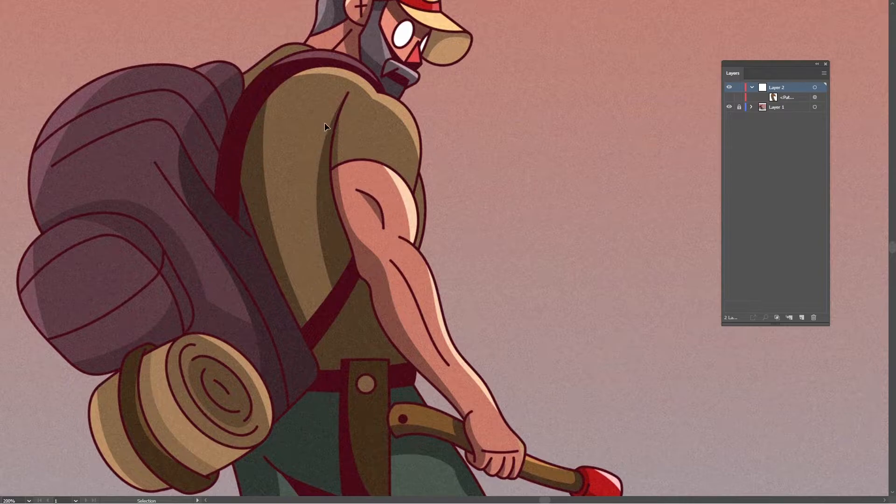
{"action": "scroll", "coordinate": [284, 182], "scroll_direction": "up", "scroll_amount": 1}
{"action": "left_click_drag", "start_coordinate": [284, 182], "coordinate": [316, 191]}
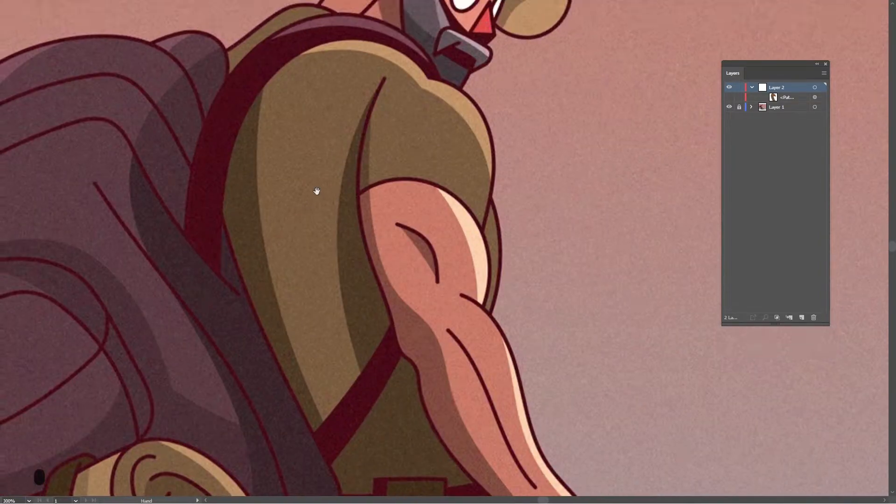
{"action": "left_click", "coordinate": [730, 97]}
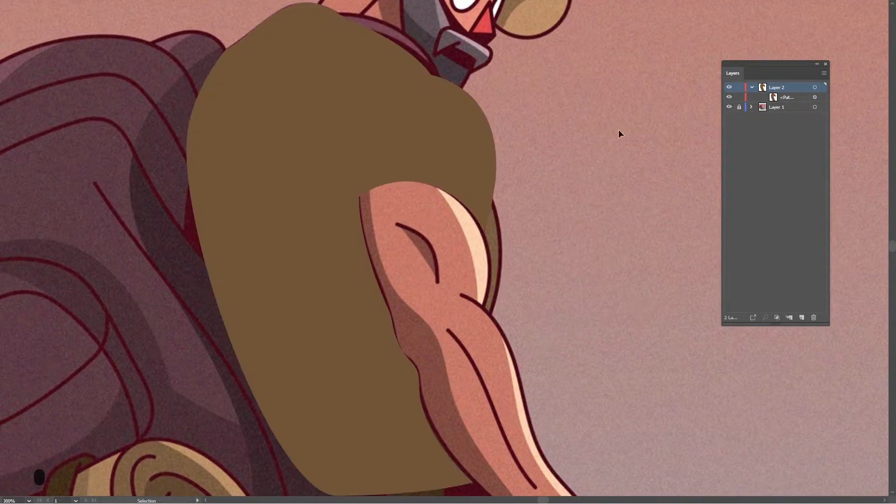
{"action": "left_click", "coordinate": [730, 97]}
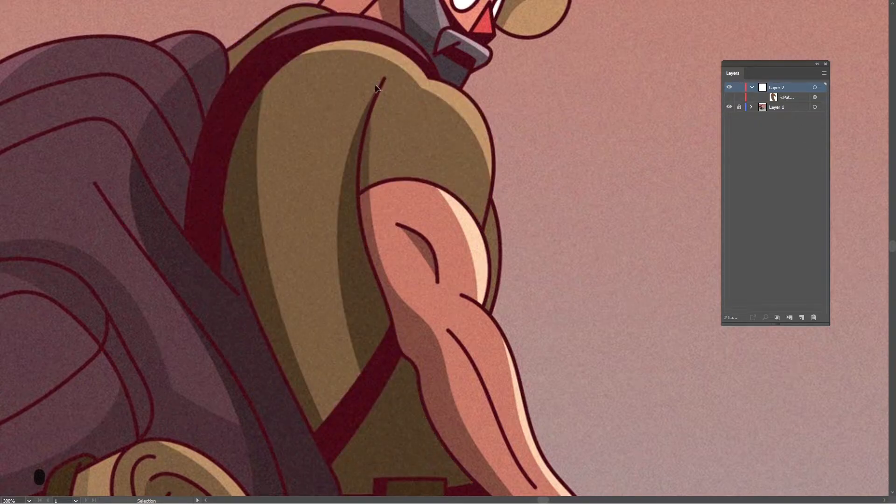
{"action": "left_click", "coordinate": [729, 97]}
- Select the filled shirt shape and bring back the hidden interface
{"action": "left_click", "coordinate": [783, 99]}
{"action": "left_click", "coordinate": [360, 132]}
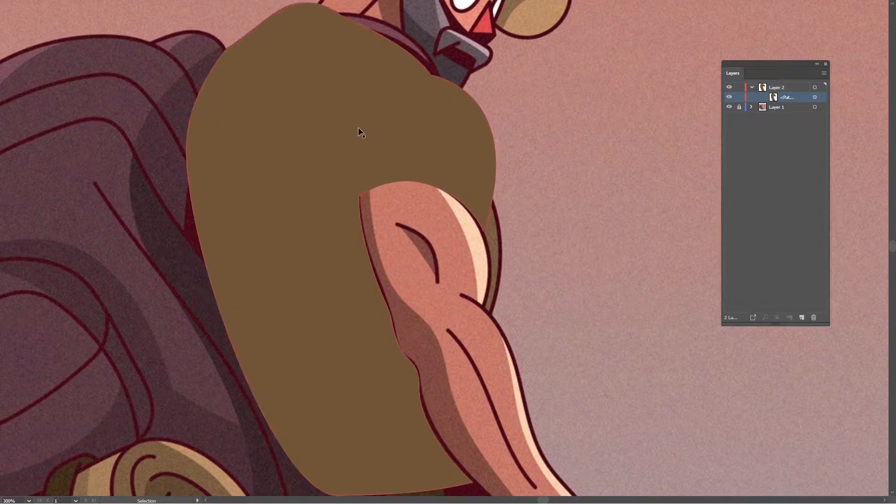
{"action": "key", "text": "Tab"}
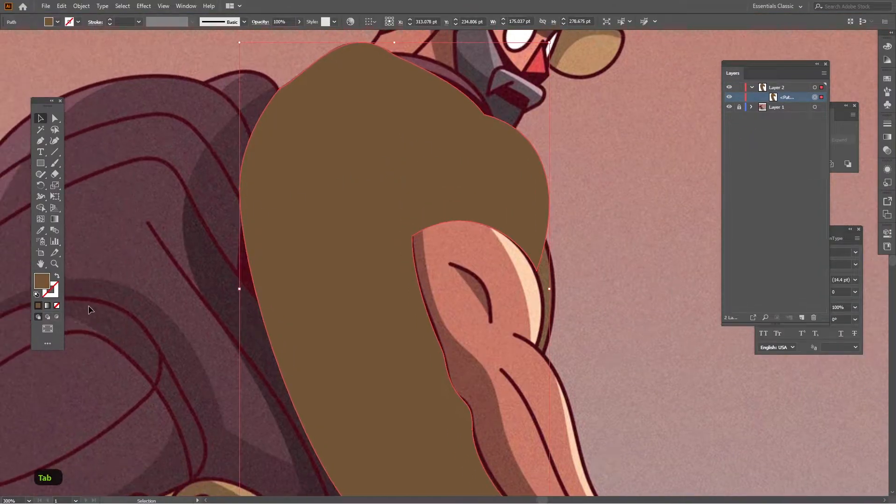
{"action": "left_click", "coordinate": [50, 292]}
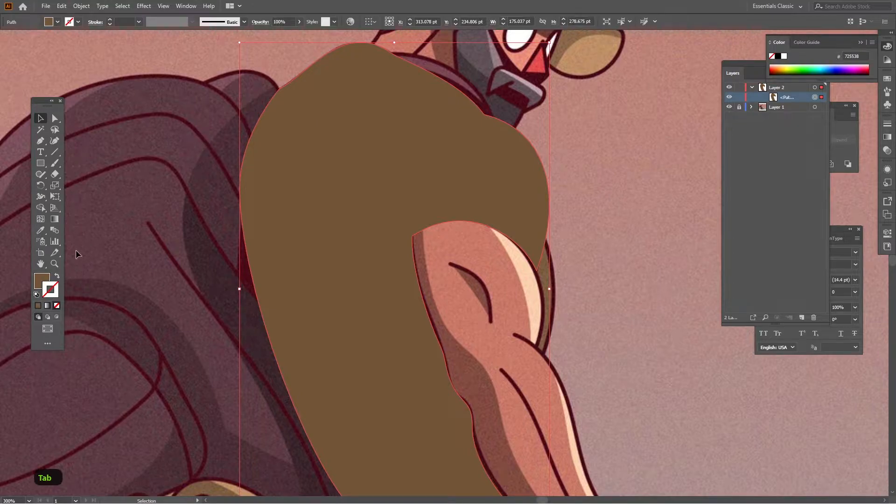
{"action": "double_click", "coordinate": [54, 290]}
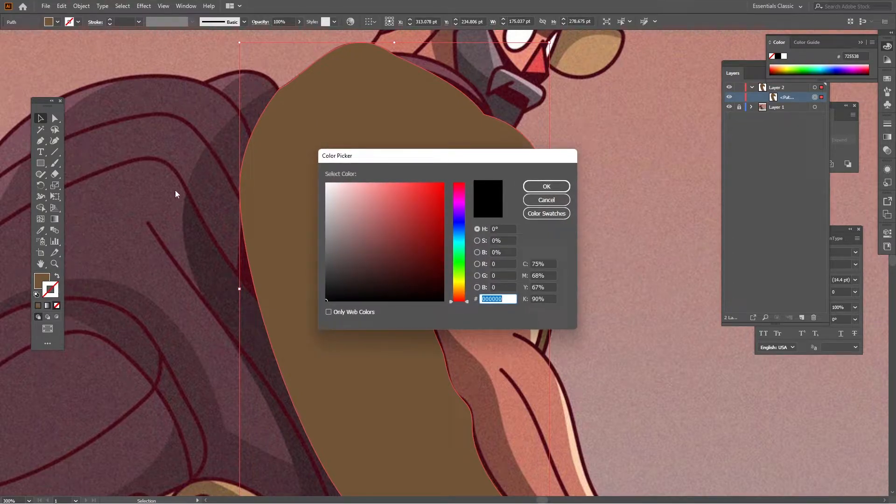
{"action": "left_click", "coordinate": [532, 200]}
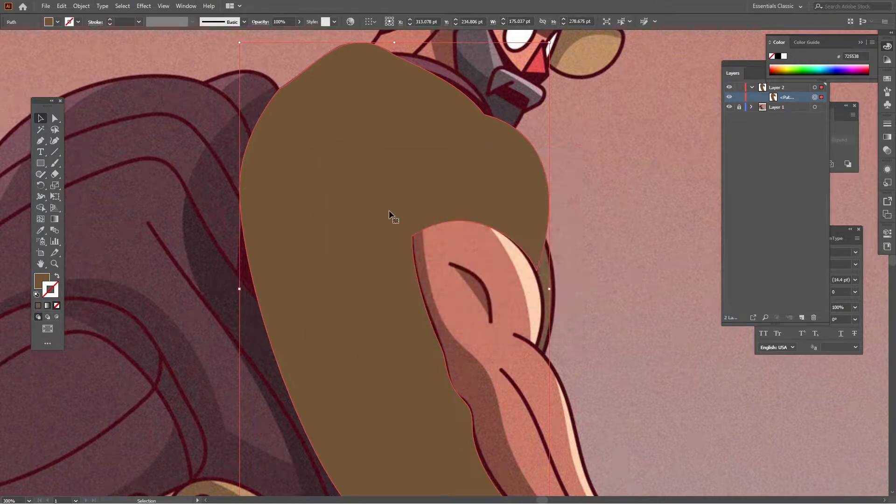
- Draw a square of about 9 pt above the backpack, fill it with the sampled dark outline colour, and copy its hex code 460913
{"action": "left_click", "coordinate": [40, 162]}
{"action": "left_click_drag", "start_coordinate": [91, 48], "coordinate": [107, 64]}
{"action": "key", "text": "i"}
{"action": "left_click", "coordinate": [164, 75]}
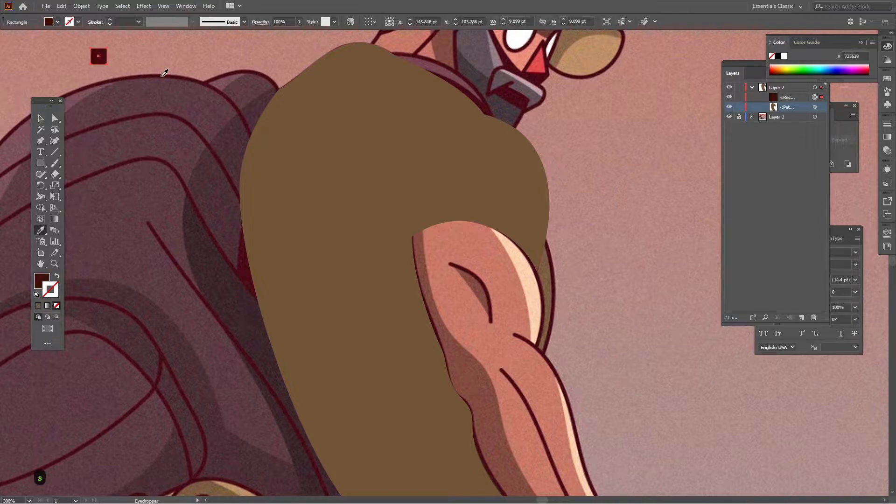
{"action": "key", "text": "v"}
{"action": "double_click", "coordinate": [42, 280]}
{"action": "key", "text": "ctrl+c"}
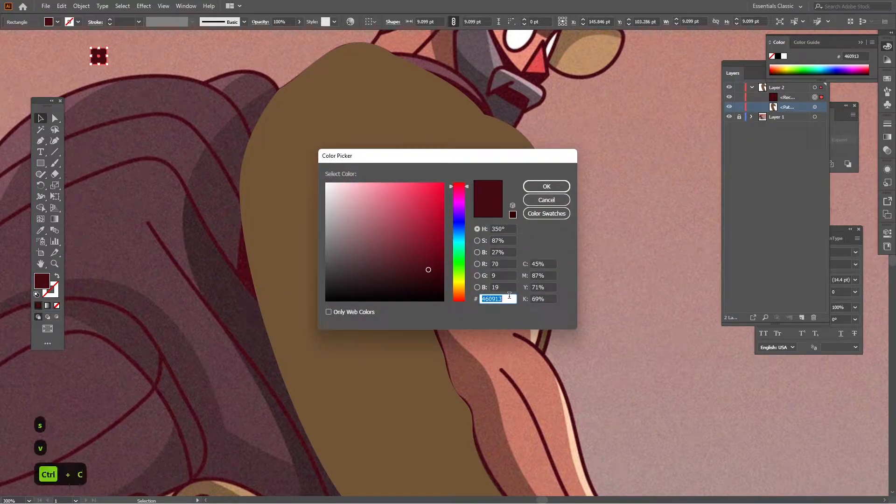
{"action": "key", "text": "Escape"}
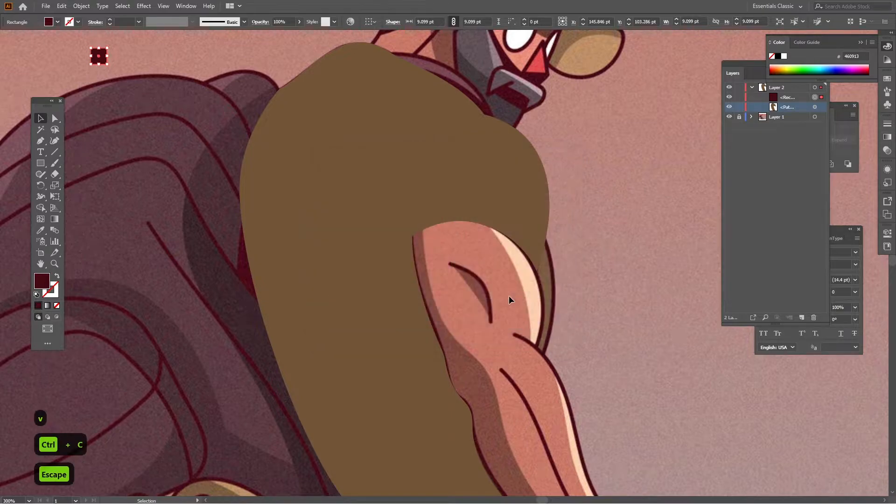
- Set the shirt shape's stroke colour to 460913 and deselect it
{"action": "left_click", "coordinate": [397, 185]}
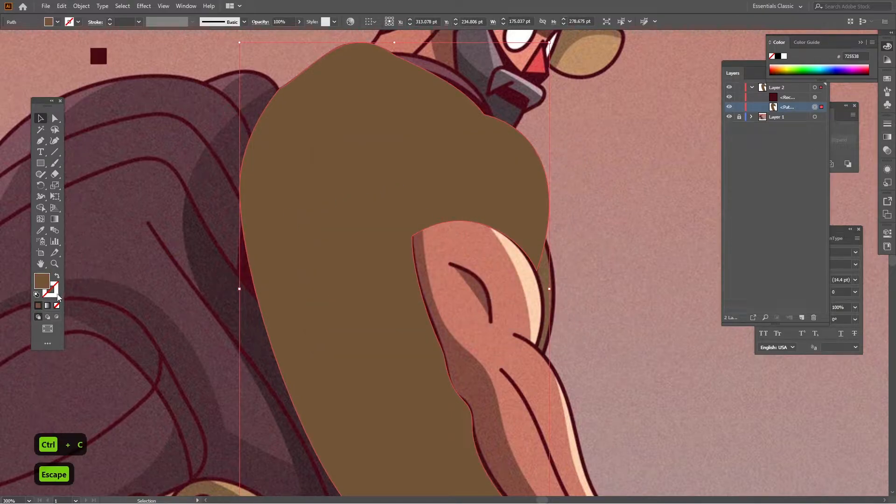
{"action": "double_click", "coordinate": [52, 293]}
{"action": "key", "text": "ctrl+v"}
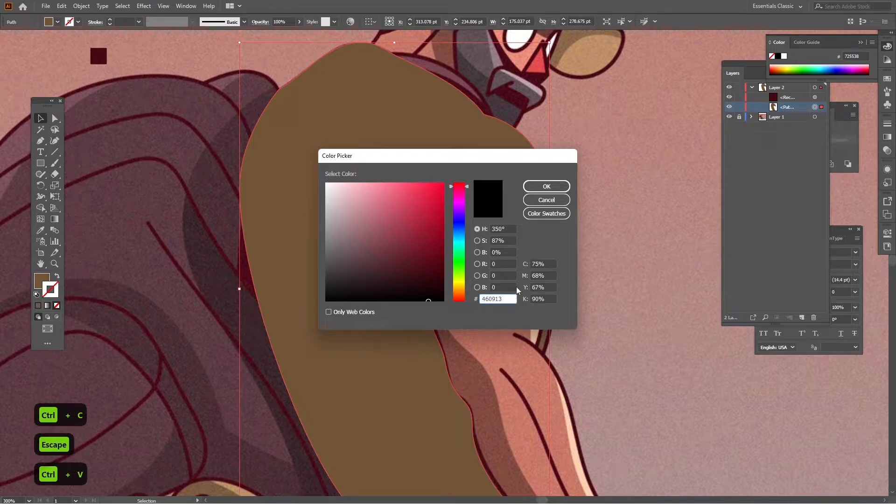
{"action": "left_click", "coordinate": [546, 186]}
{"action": "left_click", "coordinate": [179, 244]}
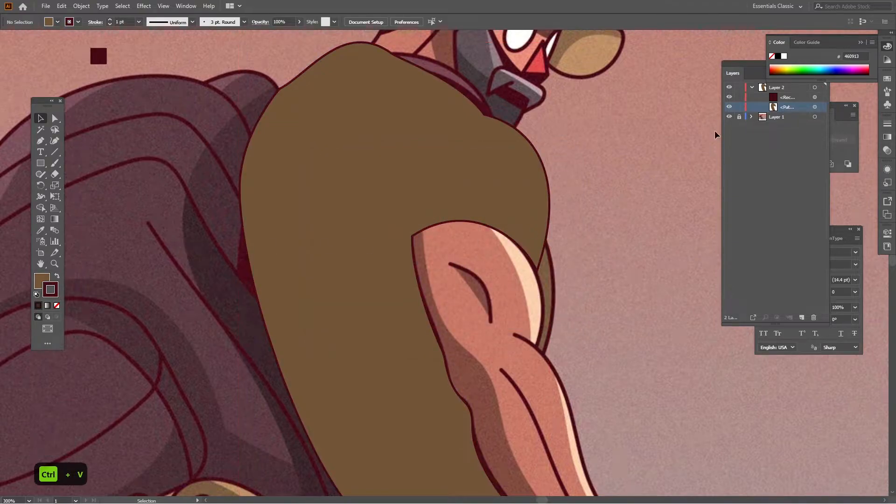
- Hide the reference layer, Layer 1, and round the shirt's sharp corner anchor at the back of the shoulder
{"action": "left_click", "coordinate": [730, 116]}
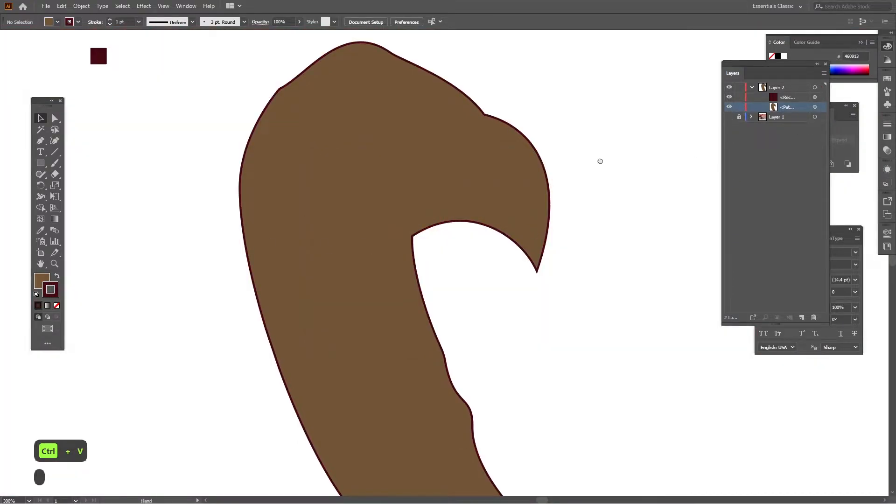
{"action": "scroll", "coordinate": [598, 157], "scroll_direction": "up", "scroll_amount": 1}
{"action": "key", "text": "z"}
{"action": "left_click_drag", "start_coordinate": [312, 110], "coordinate": [385, 217]}
{"action": "key", "text": "a"}
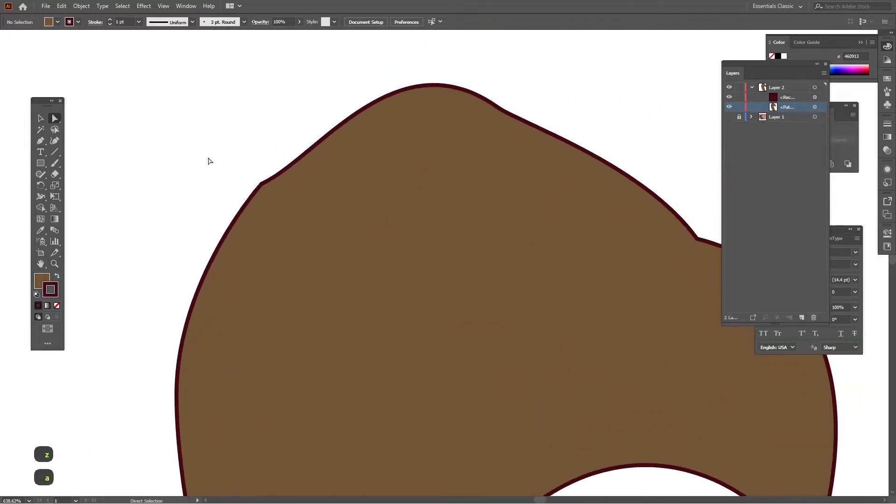
{"action": "left_click", "coordinate": [260, 184]}
{"action": "left_click_drag", "start_coordinate": [267, 192], "coordinate": [244, 296]}
{"action": "left_click", "coordinate": [170, 191]}
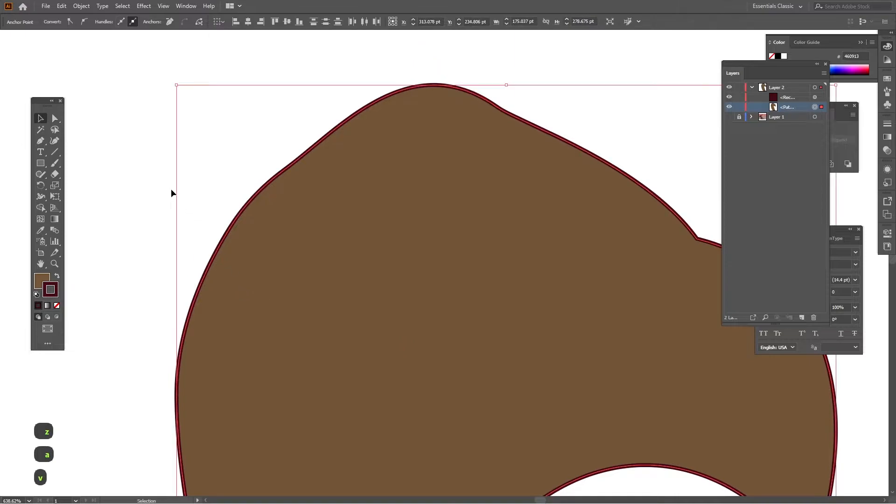
- Set the shirt shape's stroke weight to 3 pt and deselect it
{"action": "key", "text": "ctrl+minus"}
{"action": "key", "text": "v"}
{"action": "left_click_drag", "start_coordinate": [181, 152], "coordinate": [278, 239]}
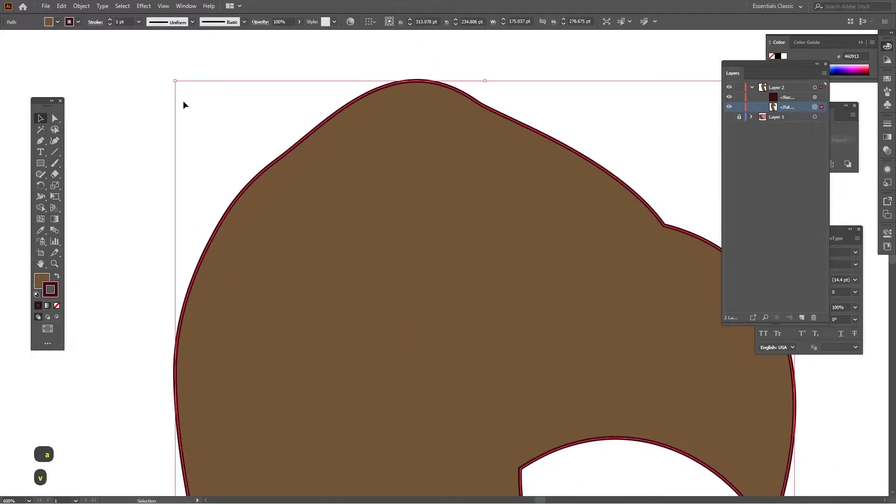
{"action": "left_click", "coordinate": [126, 22]}
{"action": "key", "text": "Up"}
{"action": "key", "text": "Up"}
{"action": "left_click", "coordinate": [136, 109]}
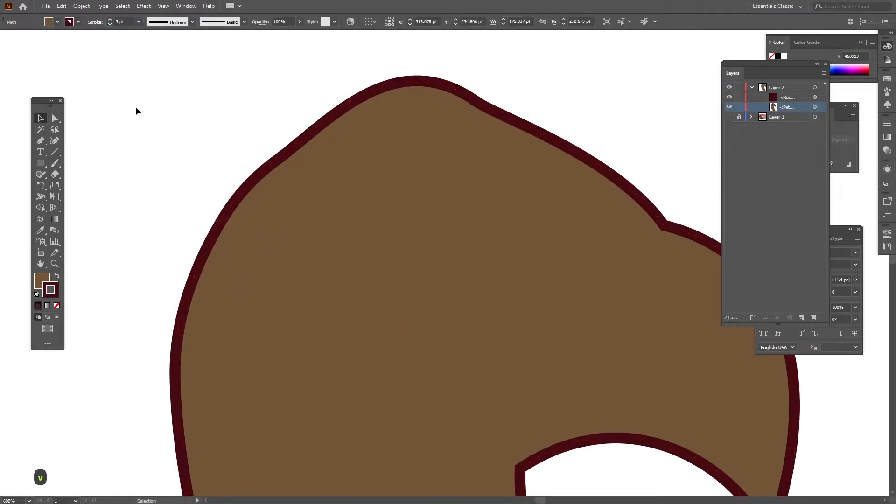
- Show the reference layer, Layer 1, again, set the shirt shape's stroke weight to 2 pt, and deselect it
{"action": "key", "text": "ctrl+minus"}
{"action": "key", "text": "ctrl+minus"}
{"action": "scroll", "coordinate": [360, 204], "scroll_direction": "left", "scroll_amount": 3}
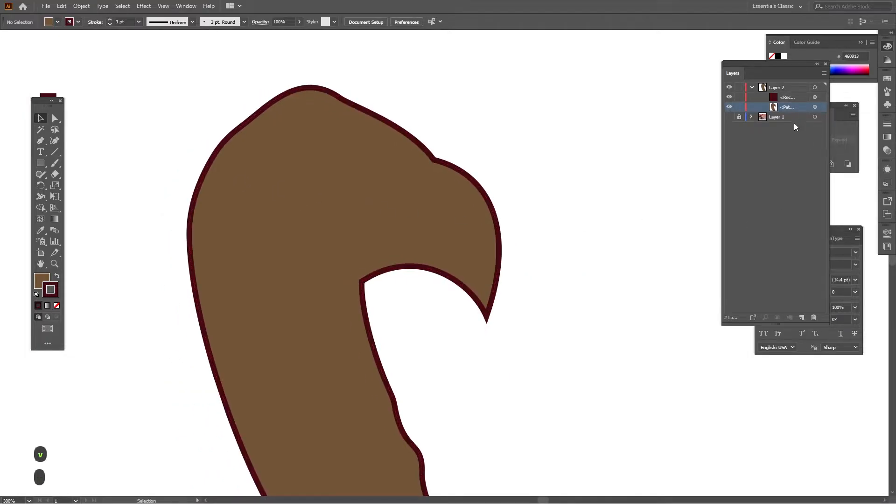
{"action": "left_click", "coordinate": [729, 117]}
{"action": "left_click_drag", "start_coordinate": [555, 174], "coordinate": [559, 182]}
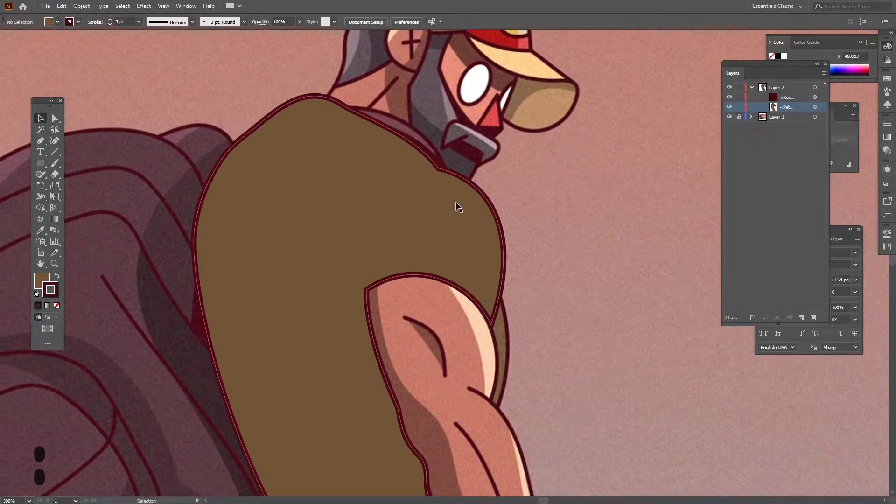
{"action": "left_click", "coordinate": [478, 204]}
{"action": "left_click", "coordinate": [120, 21]}
{"action": "type", "text": "2"}
{"action": "key", "text": "Return"}
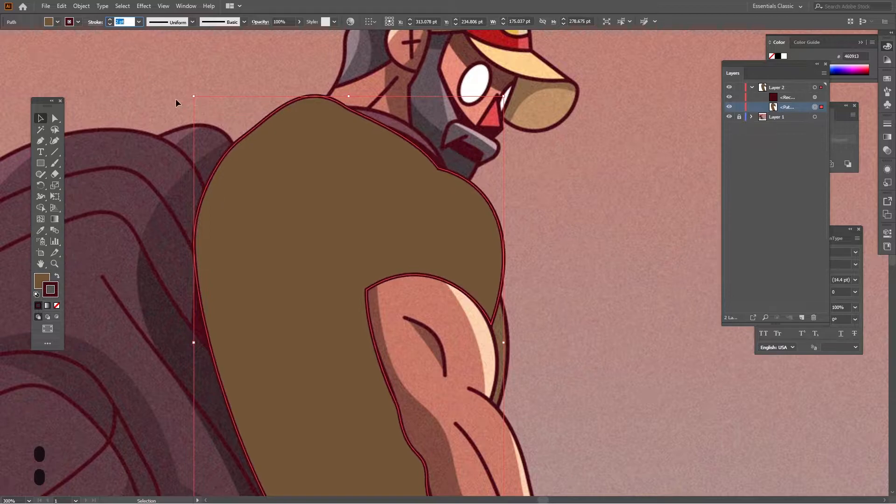
{"action": "left_click", "coordinate": [184, 106]}
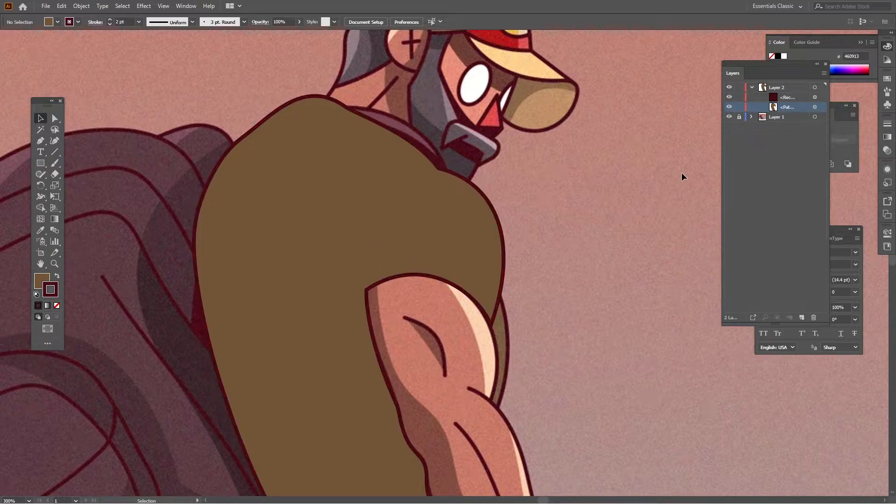
- Hide the shirt shape and colour square, and draw a straight line about 67 pt long from the sleeve crease's upper tip to the armpit
{"action": "left_click", "coordinate": [730, 89]}
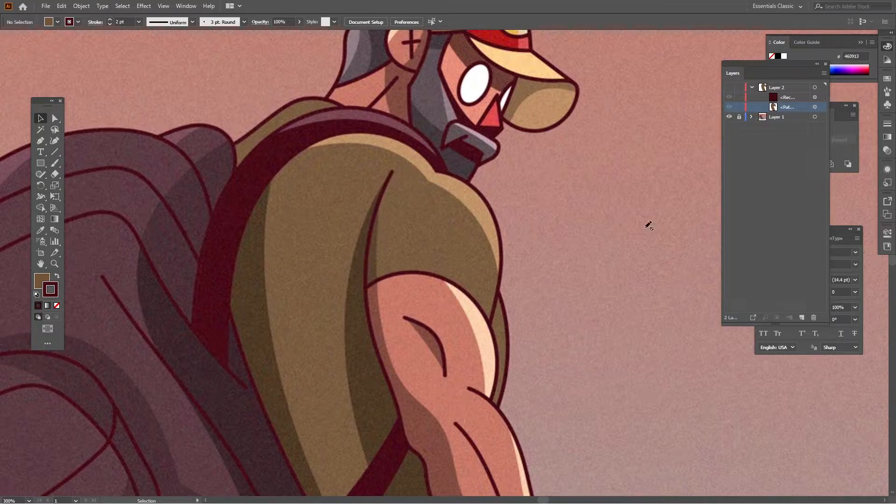
{"action": "left_click", "coordinate": [729, 89]}
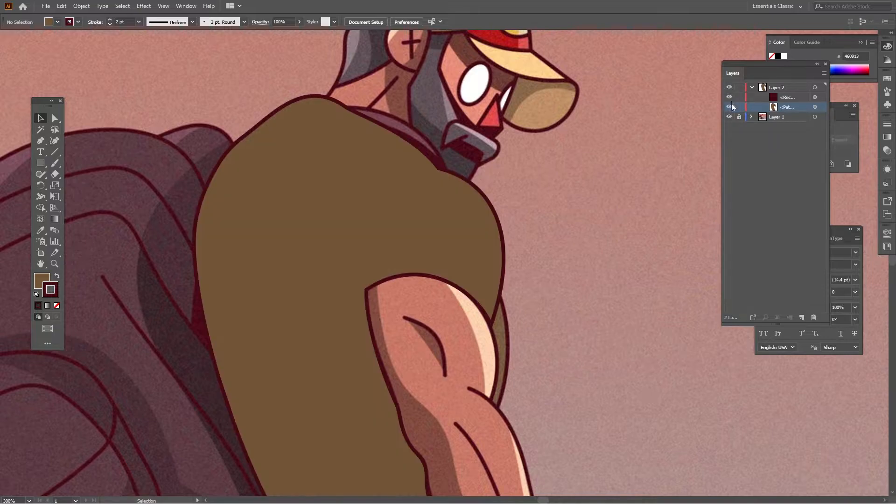
{"action": "left_click_drag", "start_coordinate": [732, 104], "coordinate": [731, 95]}
{"action": "scroll", "coordinate": [421, 217], "scroll_direction": "up", "scroll_amount": 1}
{"action": "mouse_move", "coordinate": [421, 217]}
{"action": "left_mouse_down"}
{"action": "mouse_move", "coordinate": [423, 207]}
{"action": "mouse_move", "coordinate": [417, 209]}
{"action": "left_mouse_up"}
{"action": "left_click", "coordinate": [54, 153]}
{"action": "left_click_drag", "start_coordinate": [382, 148], "coordinate": [345, 302]}
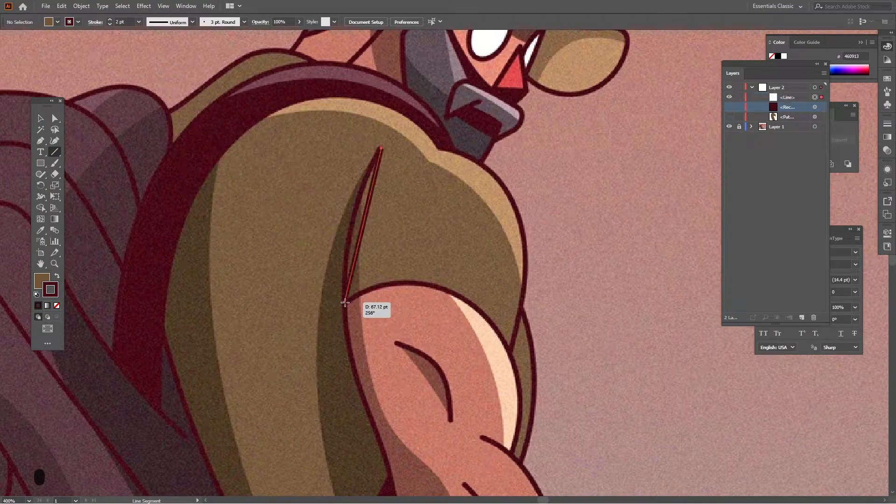
- Bend the straight line with the Anchor Point tool to follow the sleeve crease of the reference, and deselect it
{"action": "left_click_drag", "start_coordinate": [46, 142], "coordinate": [102, 175]}
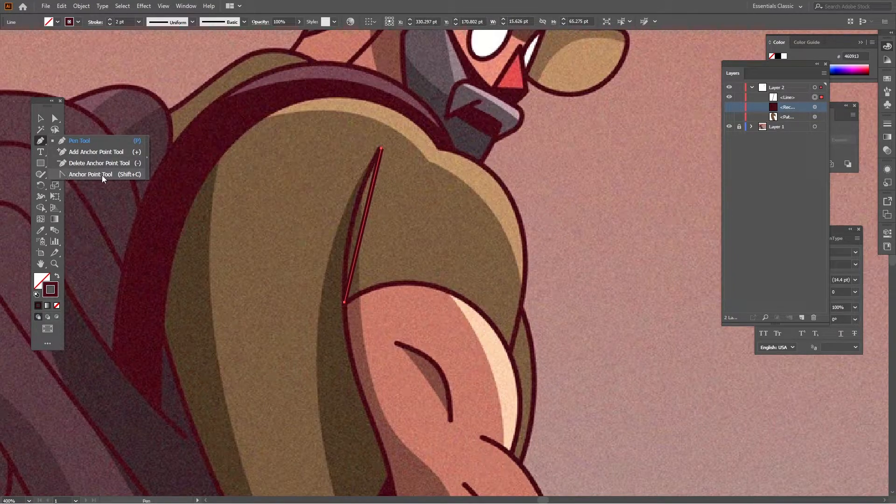
{"action": "key", "text": "shift+c"}
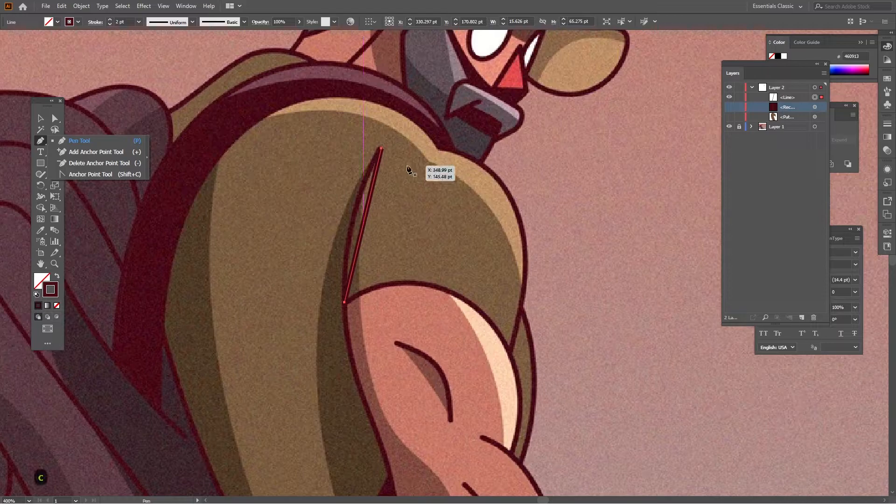
{"action": "key", "text": "Escape"}
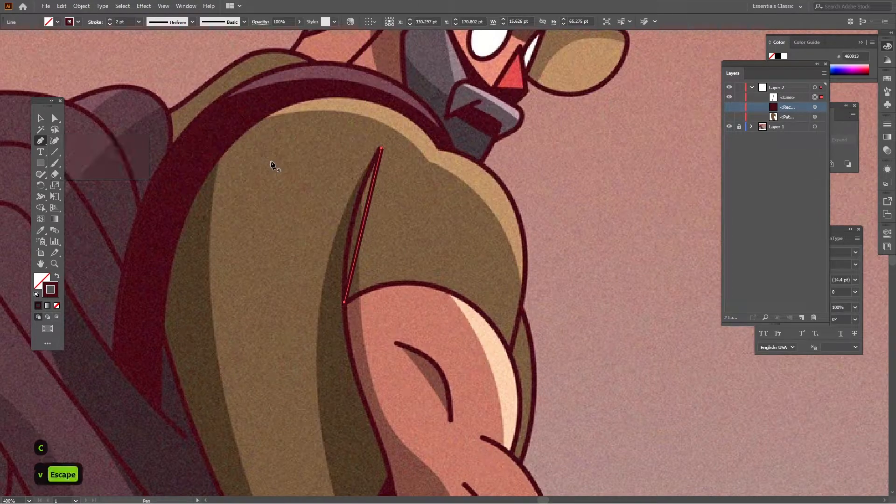
{"action": "key", "text": "v"}
{"action": "left_click", "coordinate": [214, 191]}
{"action": "key", "text": "f"}
{"action": "key", "text": "f"}
{"action": "key", "text": "shift+c"}
{"action": "left_click_drag", "start_coordinate": [358, 192], "coordinate": [345, 190]}
{"action": "key", "text": "v"}
{"action": "left_click", "coordinate": [425, 204]}
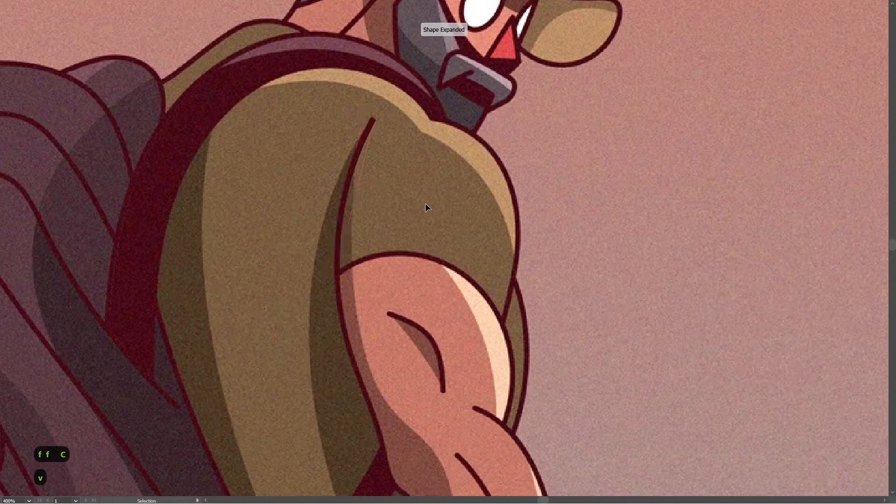
- Move the crease line aside from the reference crease, give its stroke a round cap, and deselect it
{"action": "left_click_drag", "start_coordinate": [350, 187], "coordinate": [370, 187]}
{"action": "left_click", "coordinate": [413, 208]}
{"action": "scroll", "coordinate": [381, 121], "scroll_direction": "up", "scroll_amount": 4}
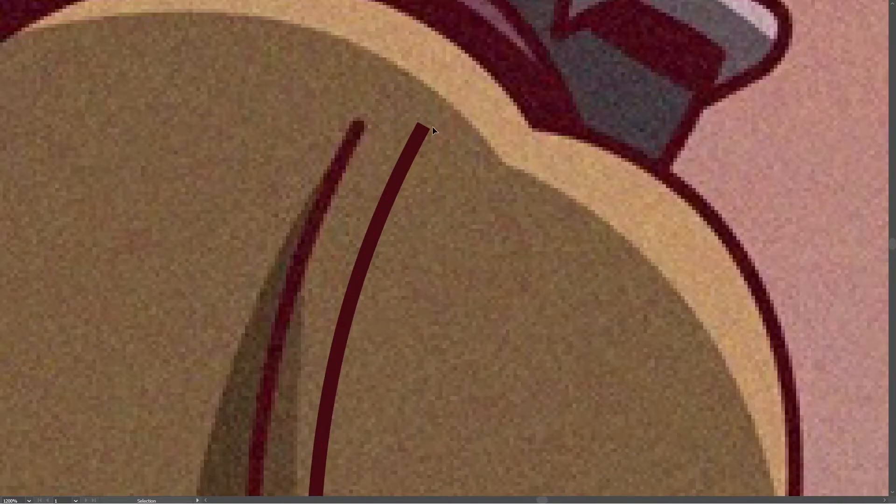
{"action": "key", "text": "Tab"}
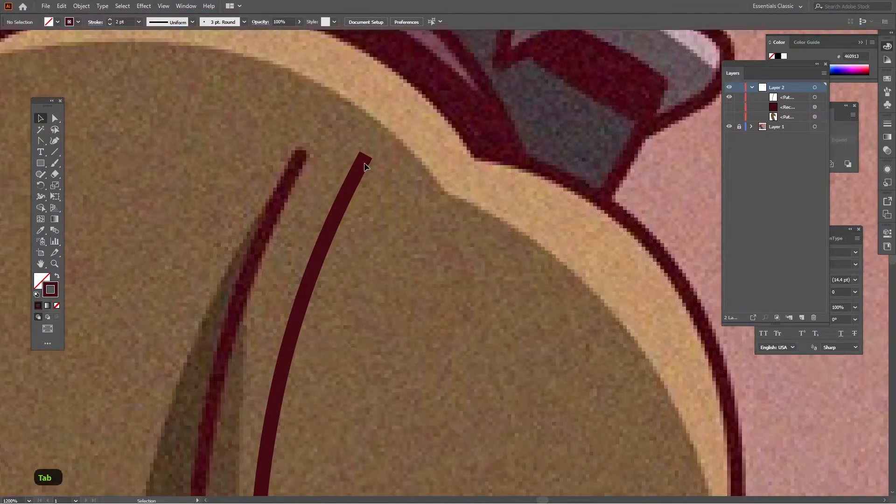
{"action": "left_click", "coordinate": [364, 164]}
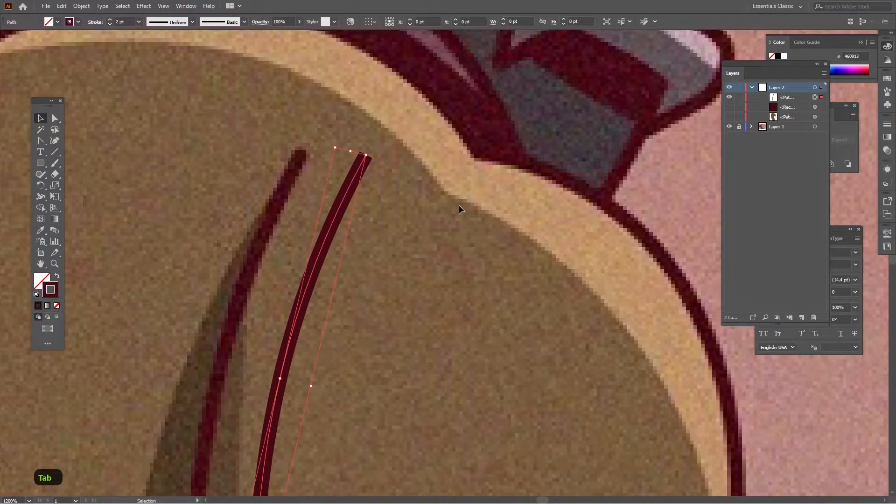
{"action": "left_click", "coordinate": [888, 124]}
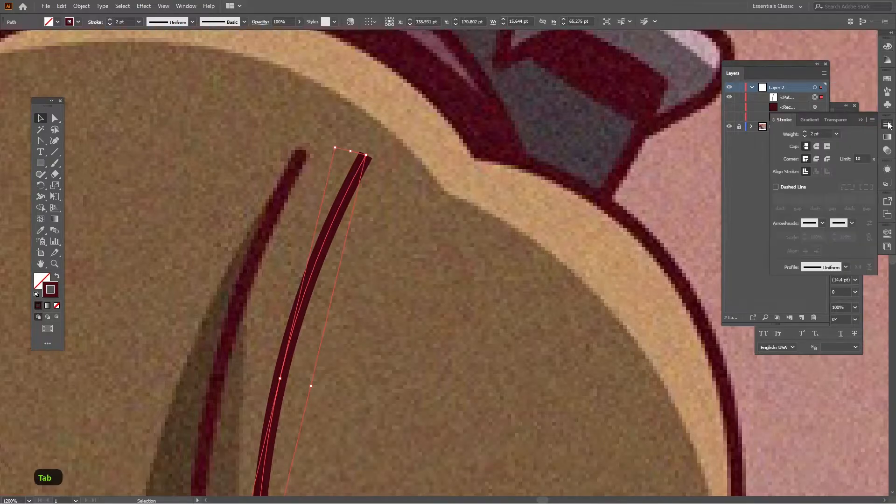
{"action": "left_click", "coordinate": [816, 148]}
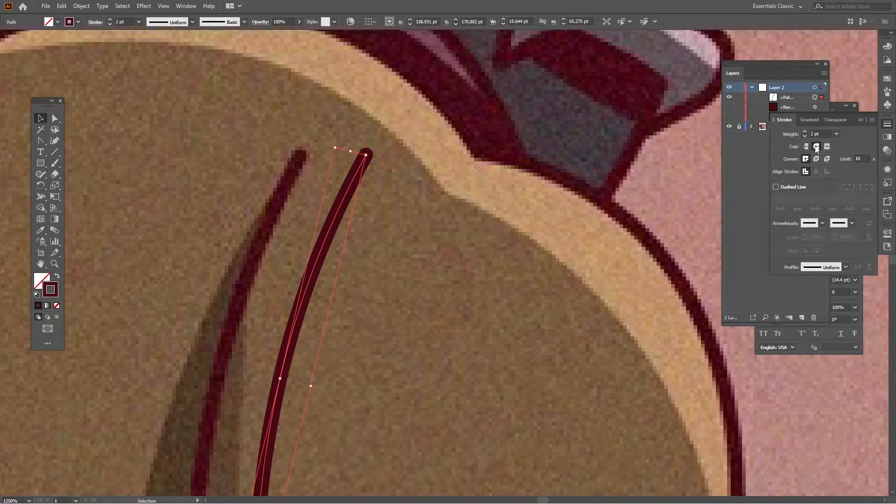
{"action": "left_click", "coordinate": [510, 235]}
- Move the crease line back over the reference crease, and show the shirt shape and colour square again
{"action": "left_click_drag", "start_coordinate": [363, 163], "coordinate": [297, 168]}
{"action": "left_click", "coordinate": [340, 174]}
{"action": "scroll", "coordinate": [341, 174], "scroll_direction": "down", "scroll_amount": 2}
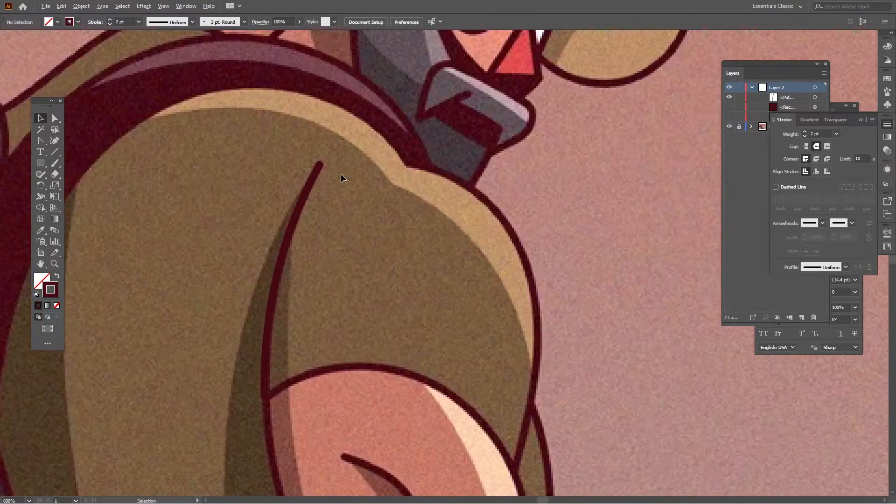
{"action": "scroll", "coordinate": [336, 226], "scroll_direction": "down", "scroll_amount": 1}
{"action": "left_click", "coordinate": [746, 170]}
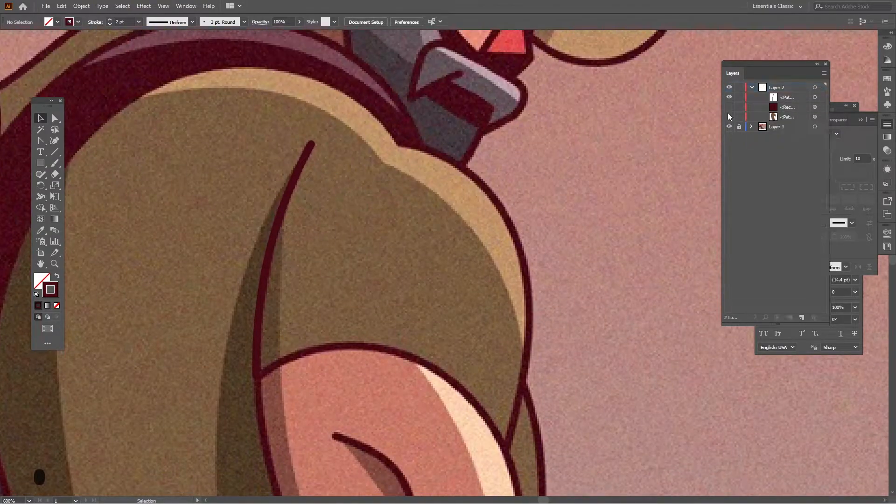
{"action": "left_click", "coordinate": [729, 108]}
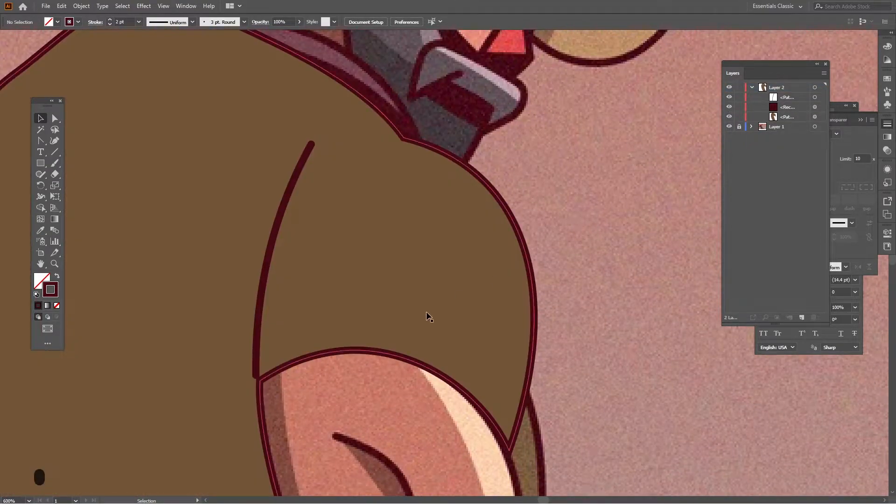
- Nudge the crease line so its lower end joins the corner of the shirt outline at the armpit, and deselect
{"action": "scroll", "coordinate": [244, 375], "scroll_direction": "up", "scroll_amount": 2}
{"action": "left_click_drag", "start_coordinate": [257, 365], "coordinate": [261, 368]}
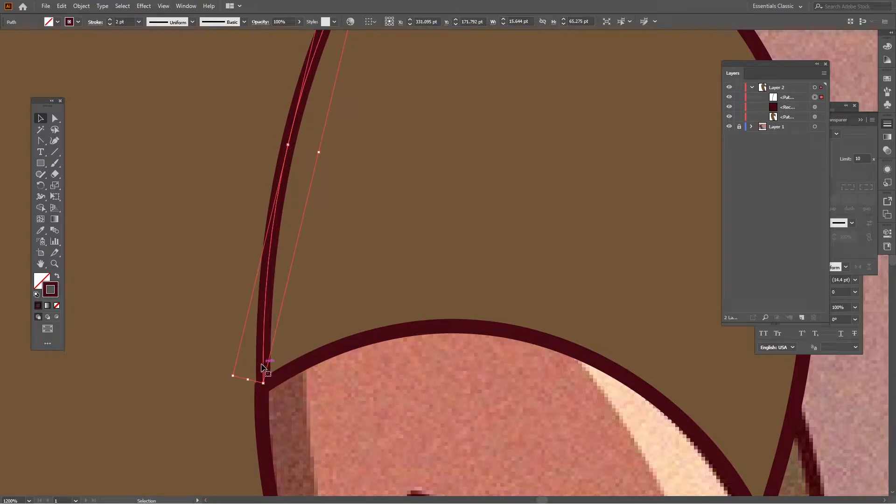
{"action": "scroll", "coordinate": [261, 369], "scroll_direction": "up", "scroll_amount": 1}
{"action": "scroll", "coordinate": [261, 385], "scroll_direction": "up", "scroll_amount": 1}
{"action": "left_click_drag", "start_coordinate": [269, 276], "coordinate": [267, 278]}
{"action": "left_click", "coordinate": [318, 257]}
{"action": "scroll", "coordinate": [320, 260], "scroll_direction": "down", "scroll_amount": 4}
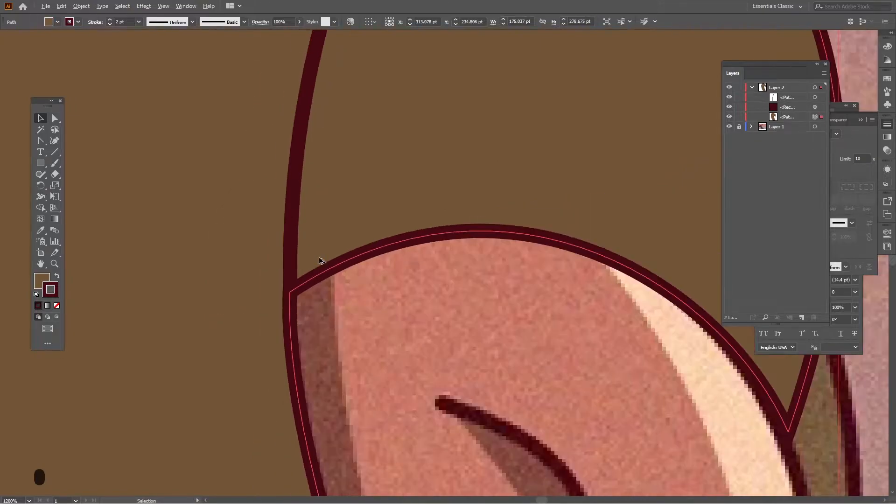
{"action": "scroll", "coordinate": [381, 284], "scroll_direction": "down", "scroll_amount": 2}
{"action": "left_click", "coordinate": [592, 263]}
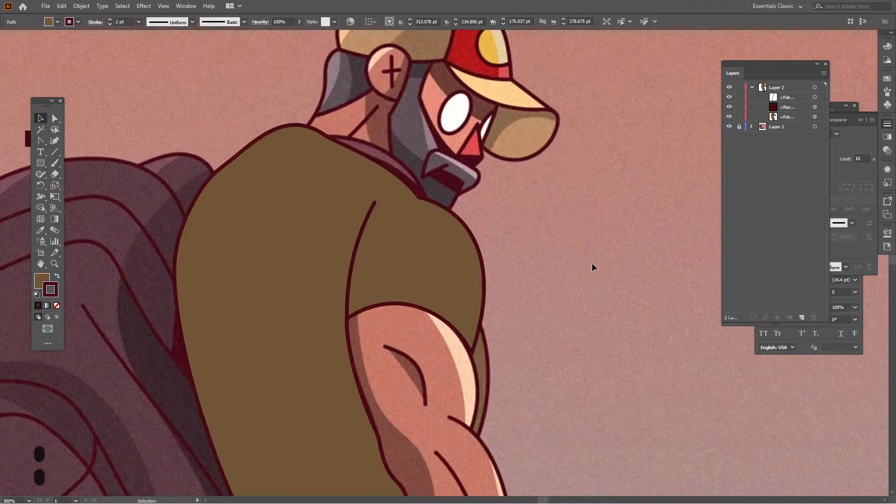
- Hide the three objects in Layer 2, and create a three-sided polygon with a 50 pt radius over the shirt's back
{"action": "left_click_drag", "start_coordinate": [585, 277], "coordinate": [572, 232]}
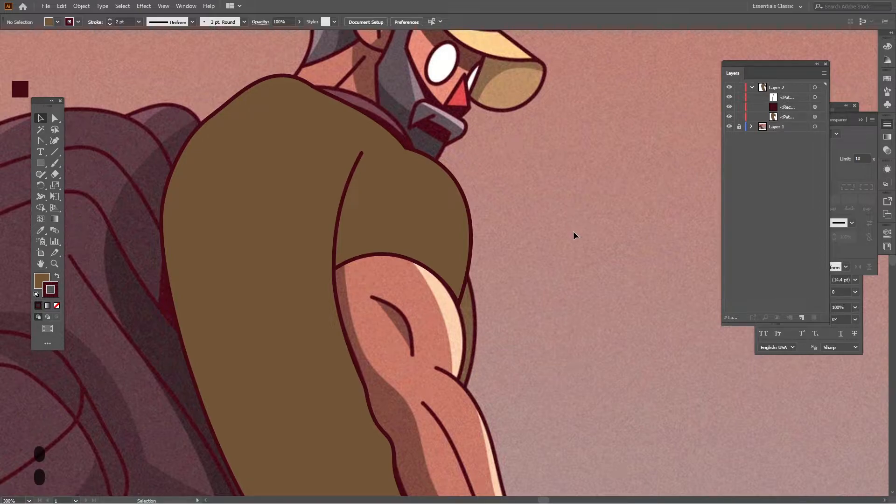
{"action": "left_click", "coordinate": [730, 98]}
{"action": "left_click_drag", "start_coordinate": [730, 98], "coordinate": [730, 117]}
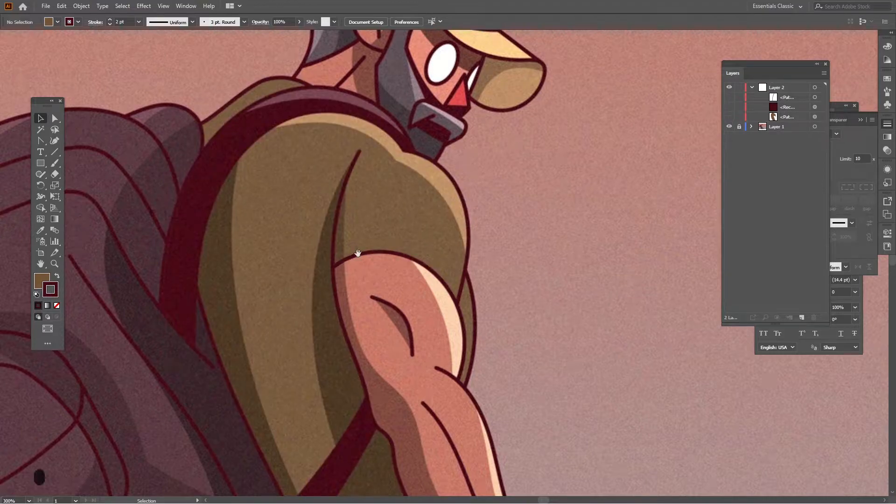
{"action": "left_click_drag", "start_coordinate": [372, 252], "coordinate": [373, 201]}
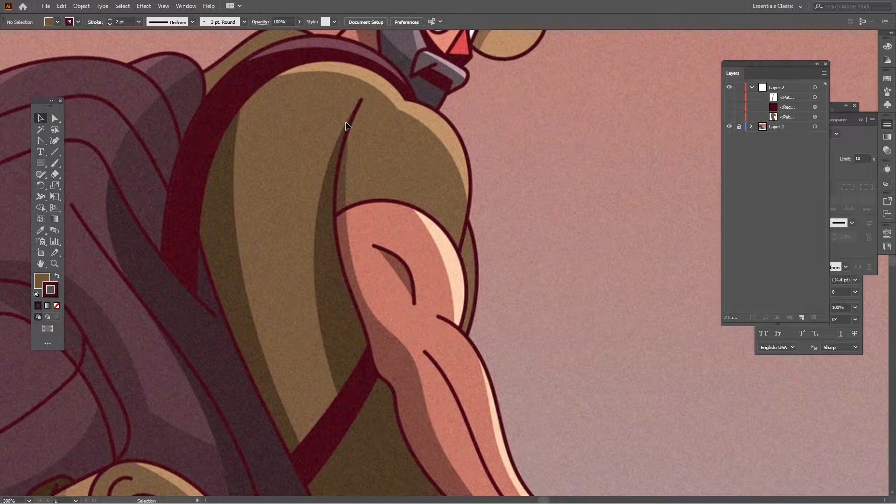
{"action": "left_click", "coordinate": [43, 161]}
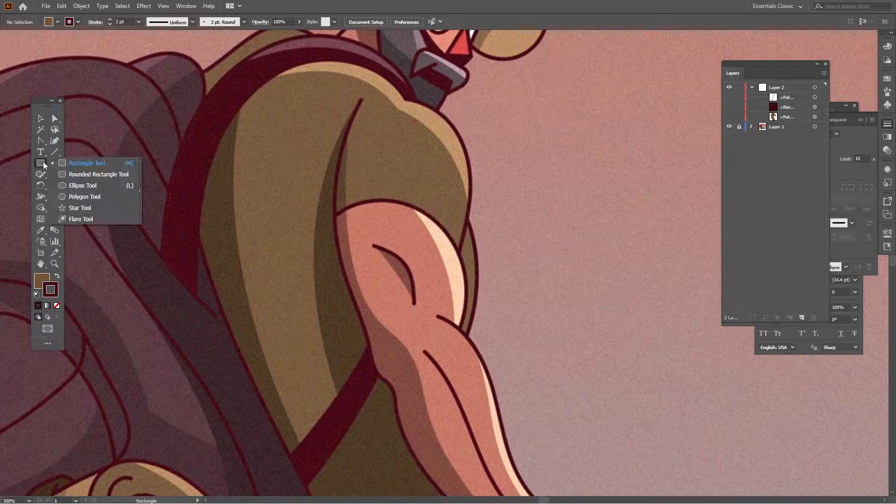
{"action": "left_click", "coordinate": [98, 192]}
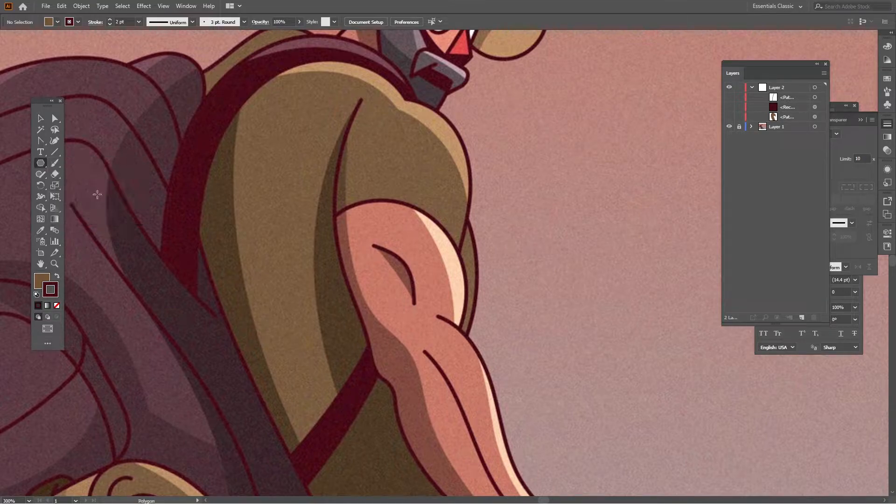
{"action": "left_click", "coordinate": [256, 215]}
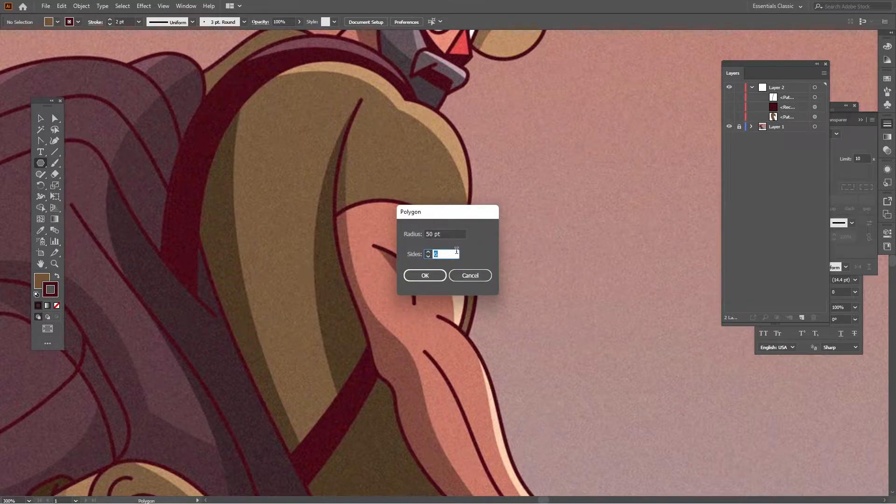
{"action": "left_click", "coordinate": [422, 276]}
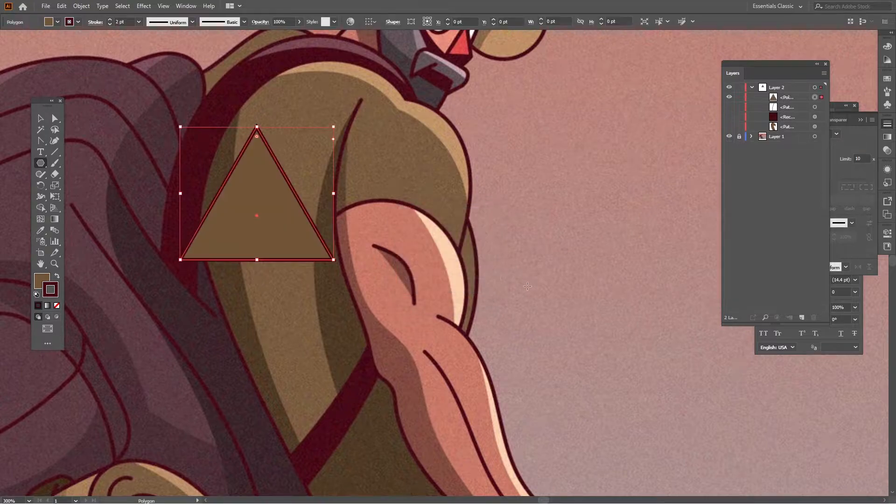
- Fill the triangle with the shirt's sampled shadow colour and no stroke, and move its three corners to the tips of the crease shadow
{"action": "key", "text": "/"}
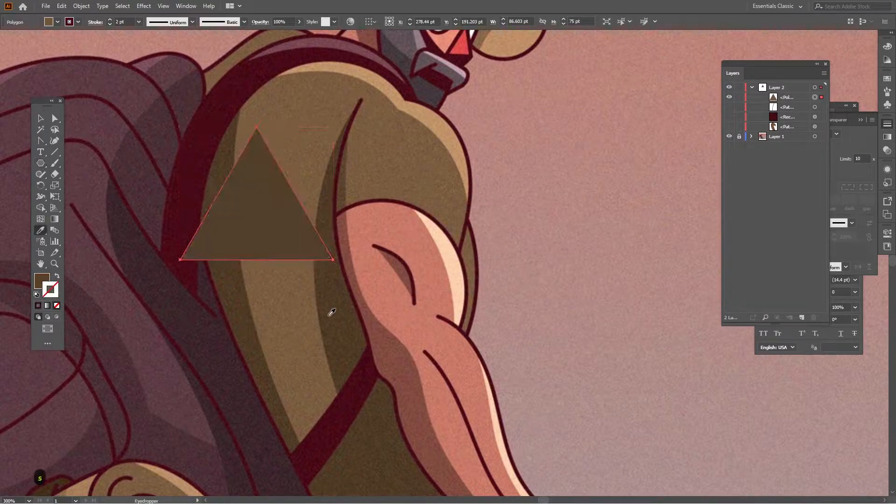
{"action": "key", "text": "v"}
{"action": "key", "text": "a"}
{"action": "left_click_drag", "start_coordinate": [334, 260], "coordinate": [370, 344]}
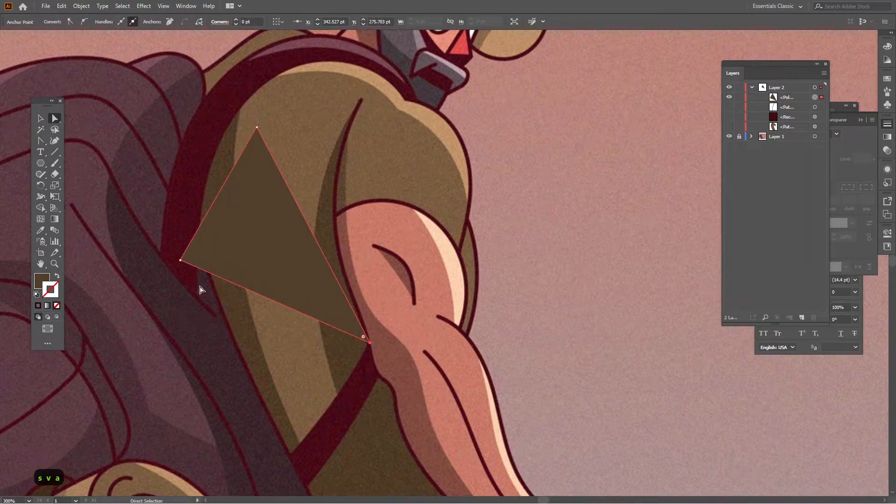
{"action": "left_click", "coordinate": [180, 260]}
{"action": "left_click_drag", "start_coordinate": [180, 261], "coordinate": [338, 394]}
{"action": "left_click_drag", "start_coordinate": [256, 132], "coordinate": [357, 108]}
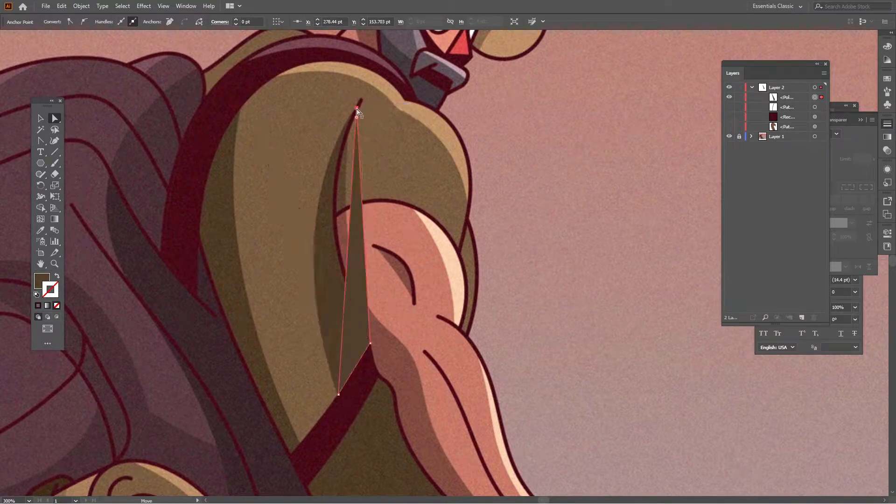
- Curve both long sides of the shadow triangle to follow the crease shadow and arm edge, keeping the shadow colour as its fill
{"action": "key", "text": "shift+c"}
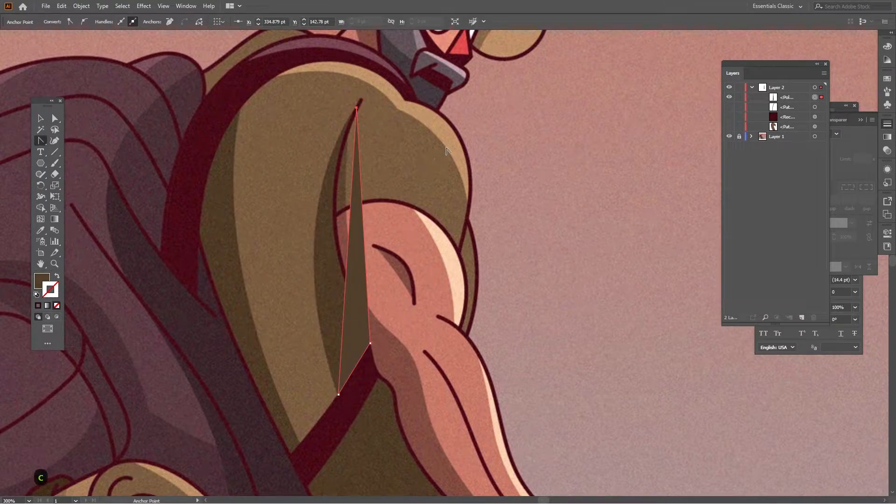
{"action": "left_click_drag", "start_coordinate": [348, 232], "coordinate": [315, 232]}
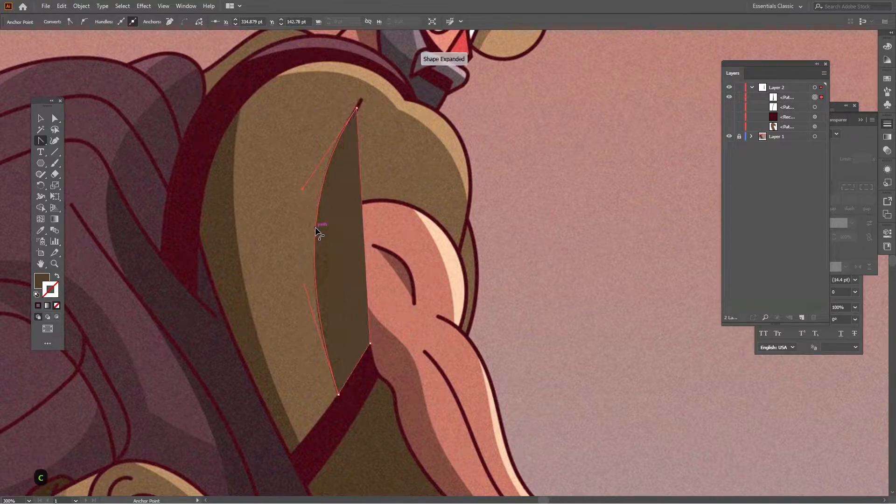
{"action": "key", "text": "shift+x"}
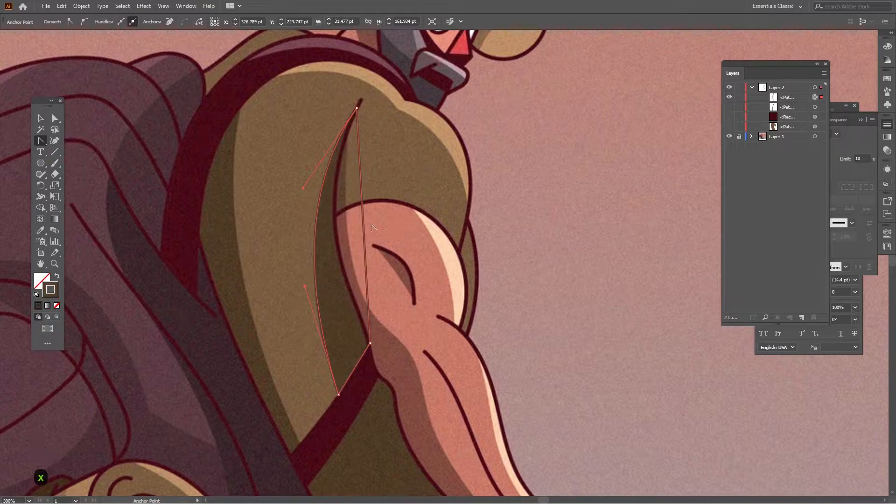
{"action": "left_click_drag", "start_coordinate": [362, 217], "coordinate": [334, 219]}
{"action": "key", "text": "v"}
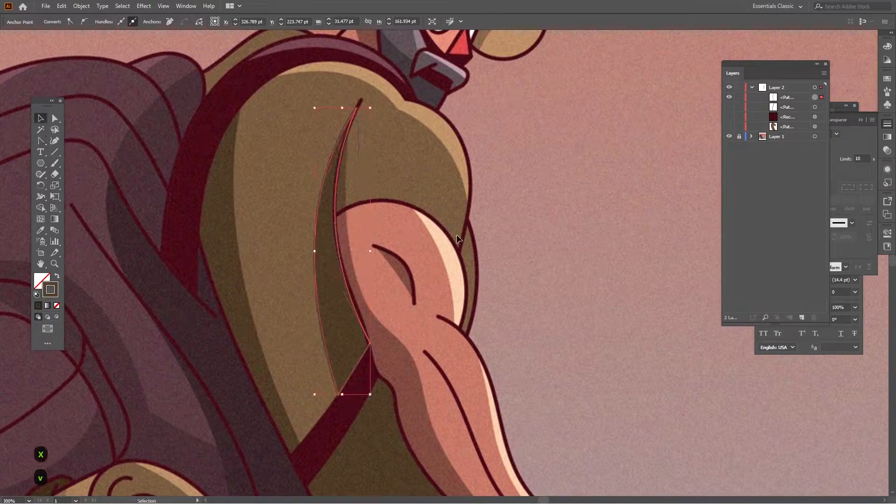
{"action": "key", "text": "shift+x"}
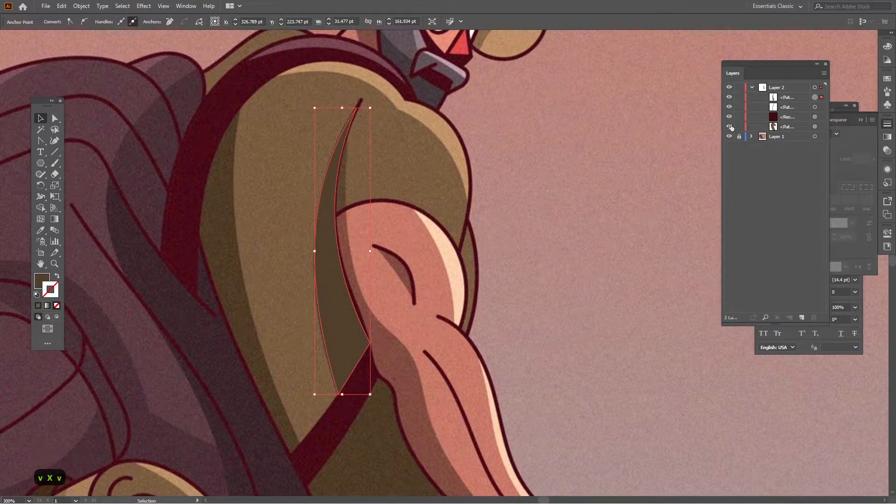
- Show the hidden Layer 2 objects again and move the shadow's upper tip onto the crease line
{"action": "left_click", "coordinate": [729, 126]}
{"action": "left_click", "coordinate": [636, 181]}
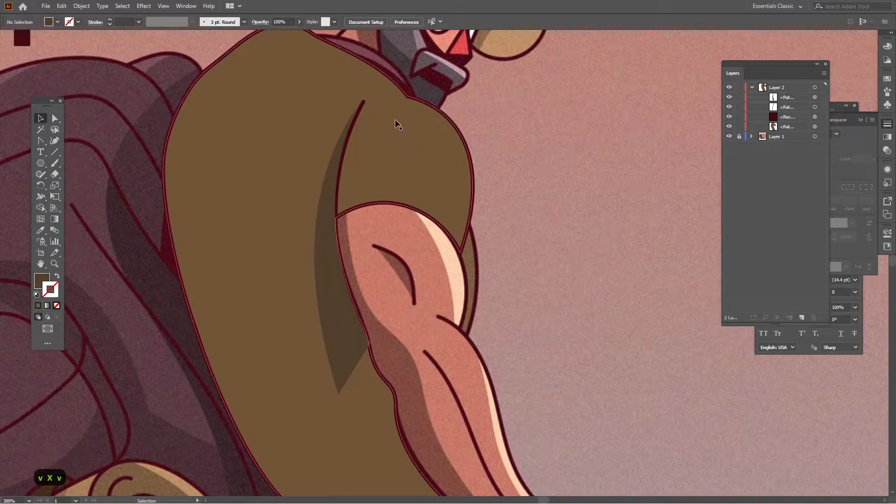
{"action": "scroll", "coordinate": [357, 110], "scroll_direction": "up", "scroll_amount": 4}
{"action": "key", "text": "a"}
{"action": "left_click_drag", "start_coordinate": [360, 102], "coordinate": [375, 97]}
{"action": "key", "text": "v"}
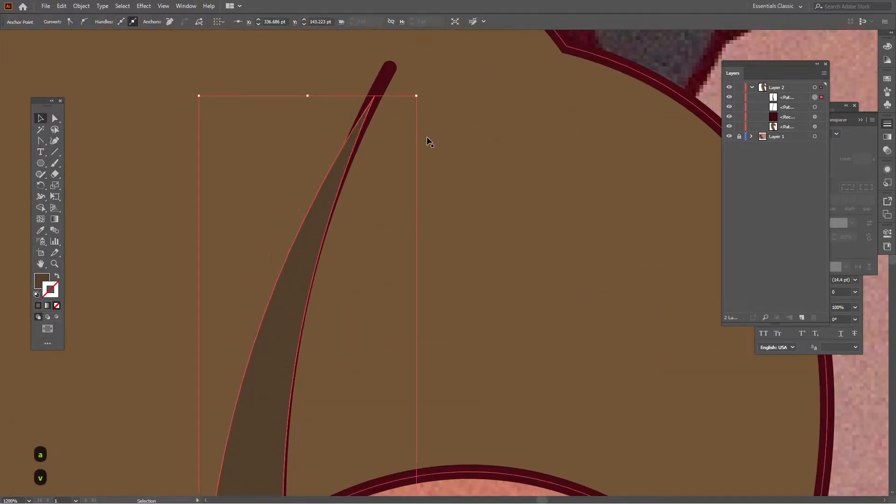
- Bring the sleeve crease line in front of the shadow shape, and clear the selection
{"action": "scroll", "coordinate": [427, 139], "scroll_direction": "down", "scroll_amount": 1}
{"action": "key", "text": "v"}
{"action": "left_click", "coordinate": [416, 88]}
{"action": "left_click", "coordinate": [403, 97]}
{"action": "right_click", "coordinate": [402, 100]}
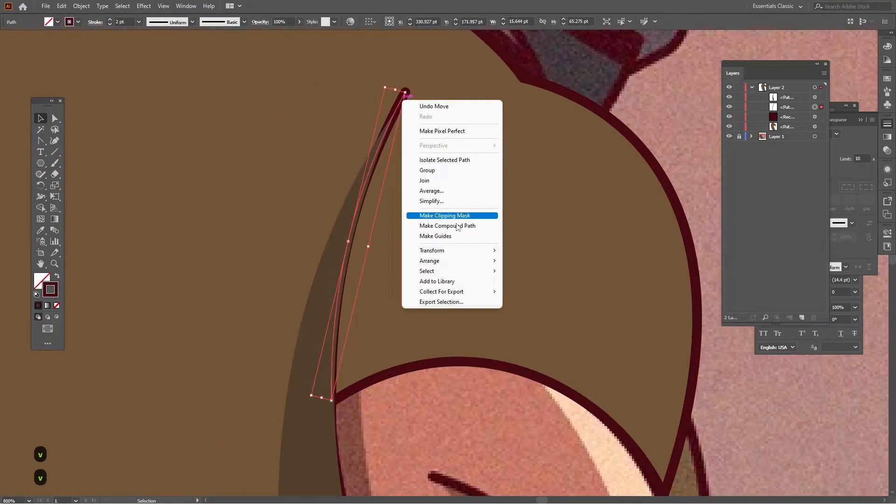
{"action": "mouse_move", "coordinate": [473, 262]}
{"action": "left_click", "coordinate": [549, 261]}
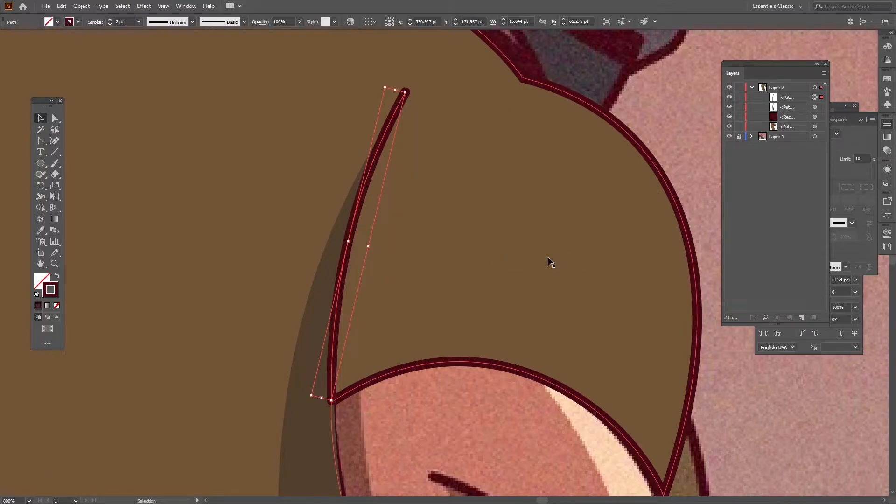
{"action": "left_click", "coordinate": [543, 254]}
{"action": "key", "text": "ctrl+minus"}
{"action": "key", "text": "ctrl+minus"}
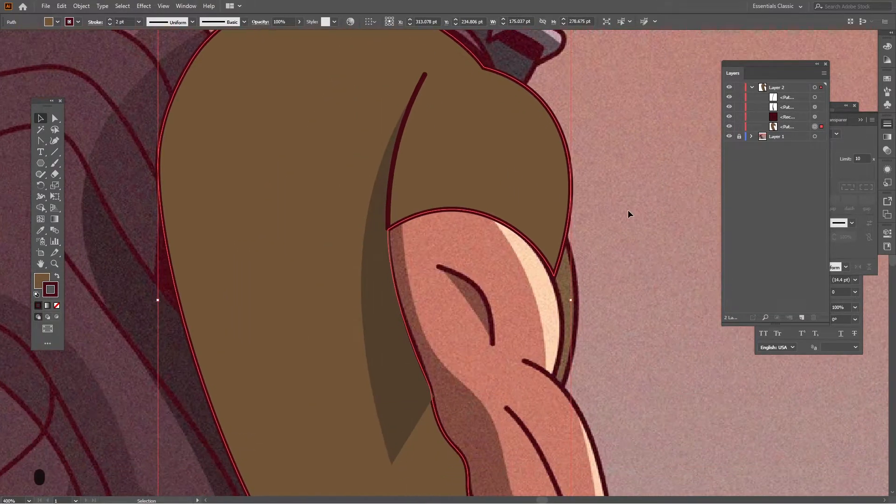
{"action": "left_click", "coordinate": [628, 214]}
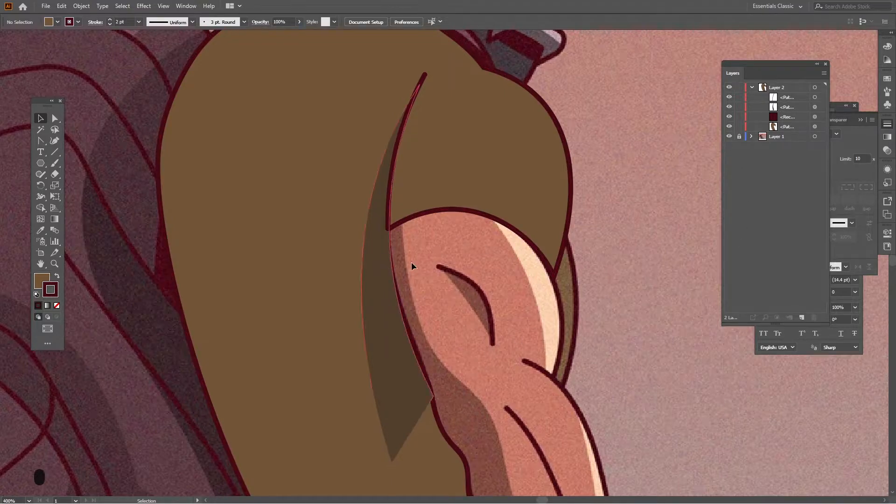
- Hide the reference in Layer 1 and select the crease shadow path for anchor editing
{"action": "left_click", "coordinate": [729, 136]}
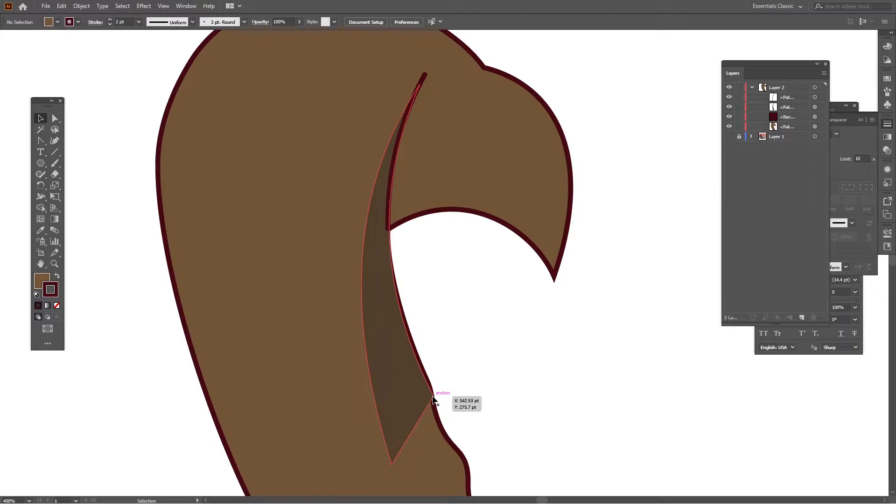
{"action": "scroll", "coordinate": [447, 385], "scroll_direction": "up", "scroll_amount": 1}
{"action": "scroll", "coordinate": [472, 233], "scroll_direction": "down", "scroll_amount": 1}
{"action": "key", "text": "a"}
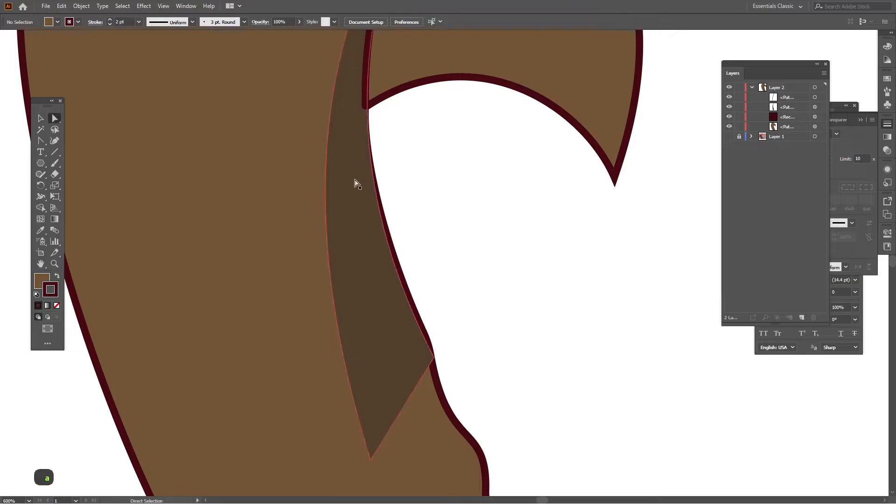
{"action": "left_click", "coordinate": [357, 184]}
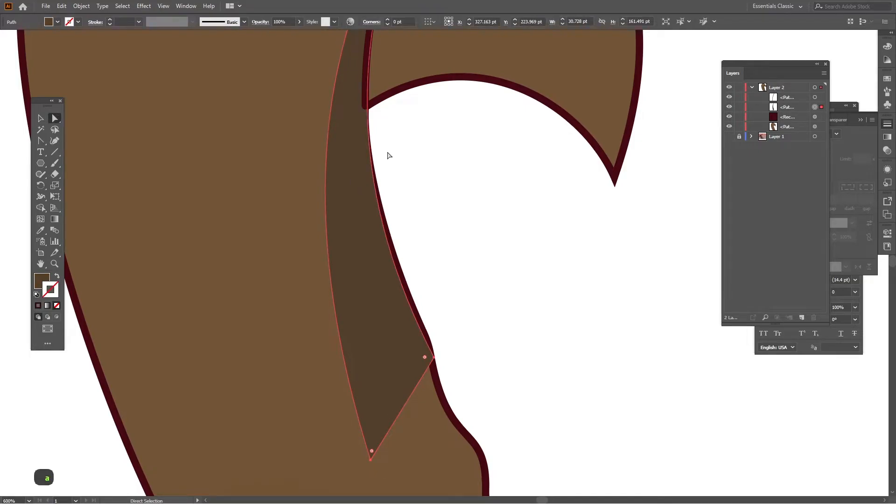
- Detach the Pen tool group near the sleeve and add an anchor point to the shadow's arm-side edge just below the armpit
{"action": "left_click", "coordinate": [43, 141]}
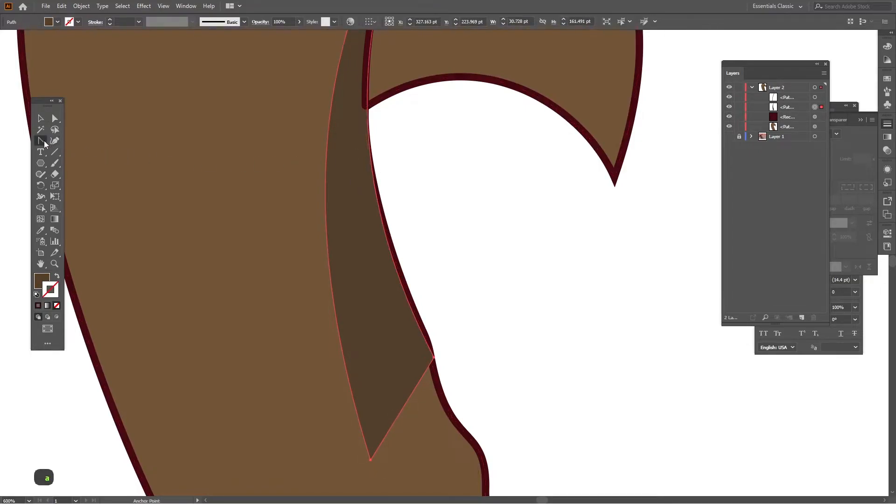
{"action": "left_click", "coordinate": [148, 157]}
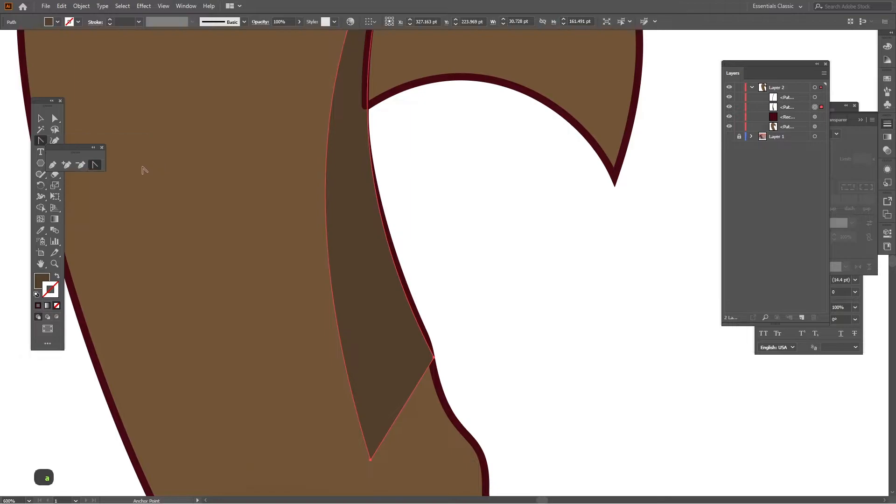
{"action": "left_click_drag", "start_coordinate": [71, 153], "coordinate": [439, 144]}
{"action": "left_click", "coordinate": [434, 151]}
{"action": "left_click", "coordinate": [370, 149]}
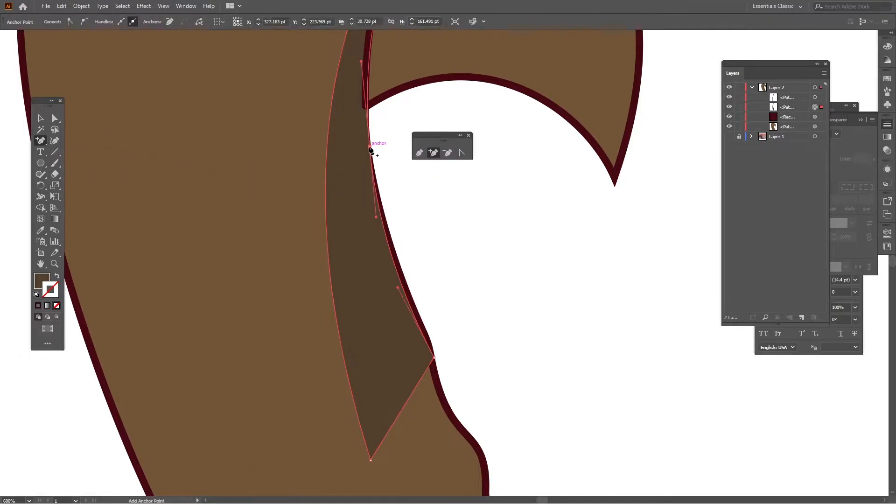
- Move the new anchor point inward so the shadow edge stays inside the shirt outline below the armpit, and deselect
{"action": "key", "text": "a"}
{"action": "left_click_drag", "start_coordinate": [370, 149], "coordinate": [367, 148]}
{"action": "left_click", "coordinate": [445, 194]}
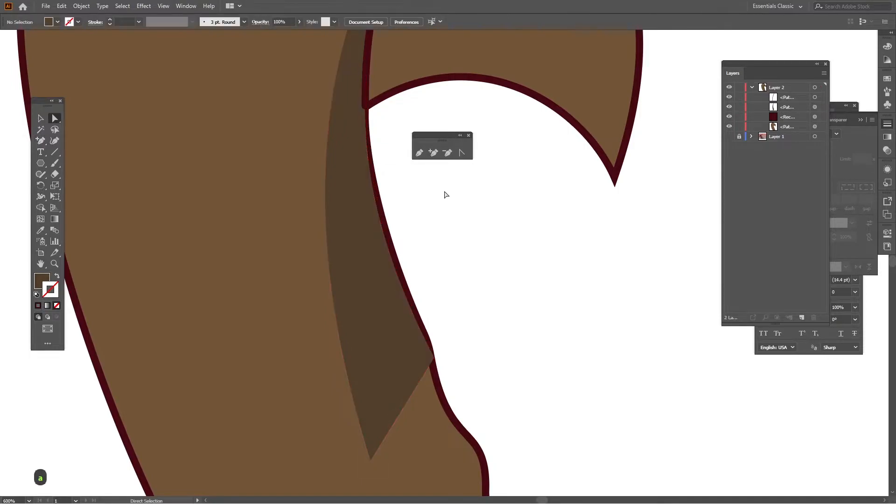
{"action": "left_click", "coordinate": [367, 147]}
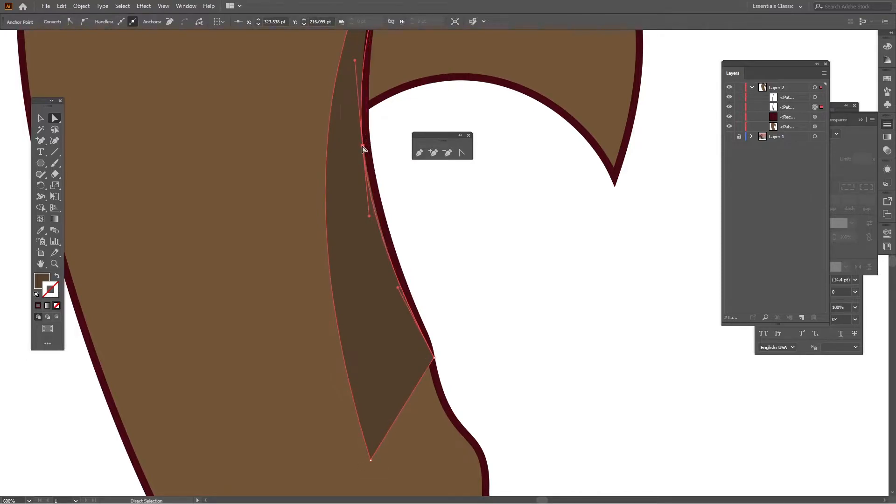
{"action": "left_click", "coordinate": [426, 179]}
- Move the shadow's arm-side corner onto the outline and adjust the edge's two curve handles to follow the outline
{"action": "scroll", "coordinate": [438, 214], "scroll_direction": "down", "scroll_amount": 1}
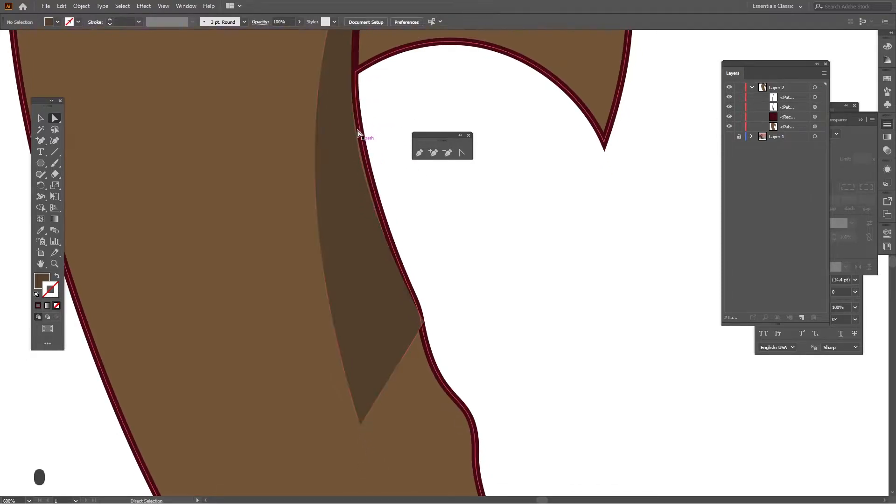
{"action": "left_click", "coordinate": [379, 214]}
{"action": "left_click_drag", "start_coordinate": [423, 323], "coordinate": [421, 330]}
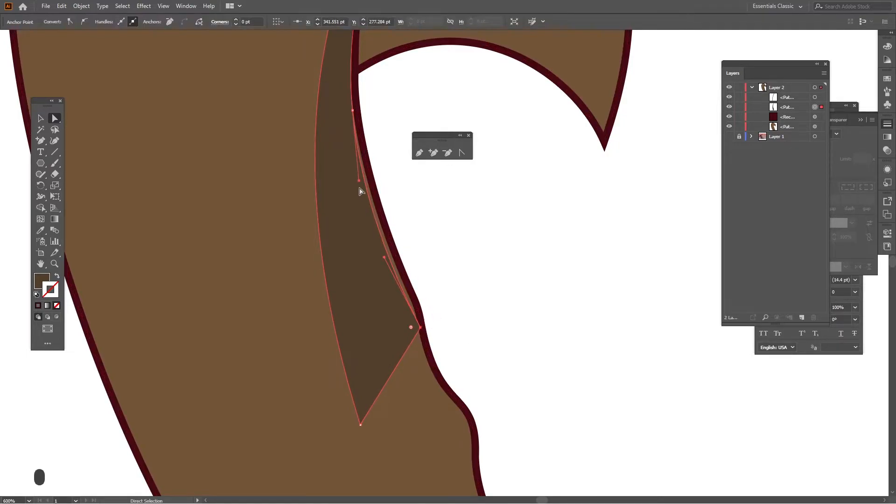
{"action": "left_click_drag", "start_coordinate": [359, 173], "coordinate": [356, 157]}
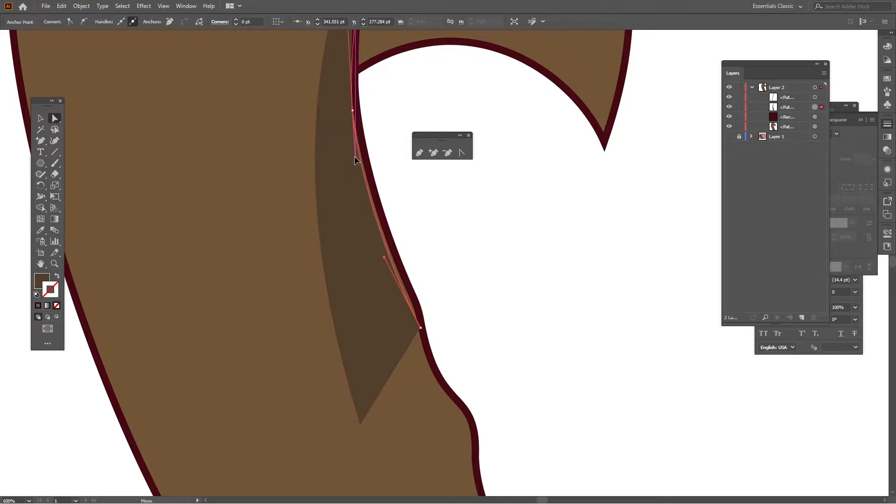
{"action": "left_click_drag", "start_coordinate": [383, 258], "coordinate": [395, 265]}
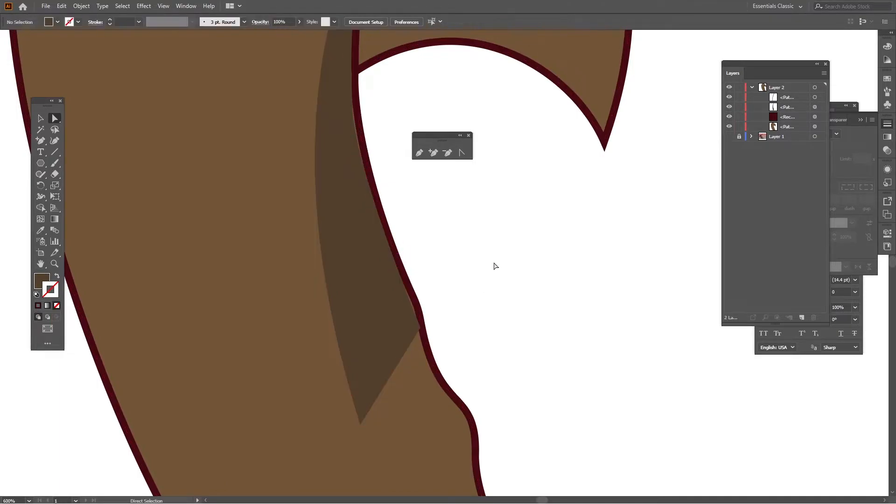
- Add another anchor point on the shadow's arm-side edge and move it and the point above against the outline to close the gap
{"action": "scroll", "coordinate": [467, 252], "scroll_direction": "up", "scroll_amount": 1}
{"action": "scroll", "coordinate": [352, 146], "scroll_direction": "up", "scroll_amount": 4}
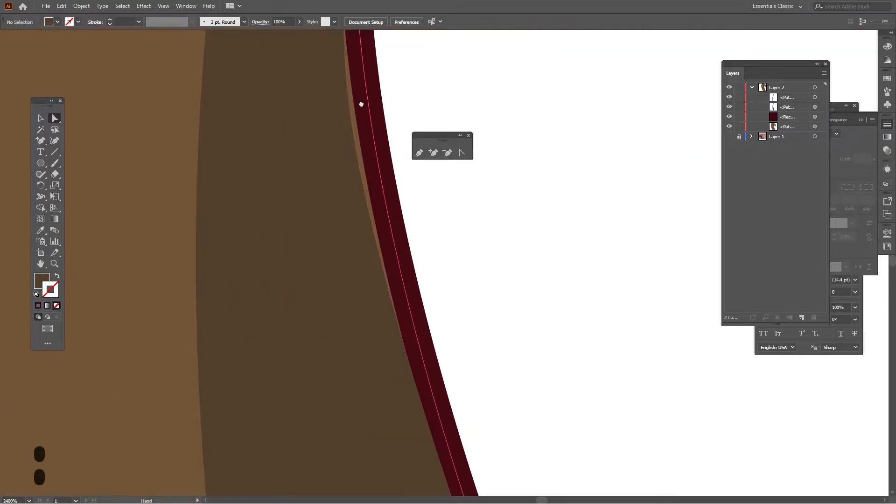
{"action": "left_click", "coordinate": [434, 152]}
{"action": "left_click", "coordinate": [353, 183]}
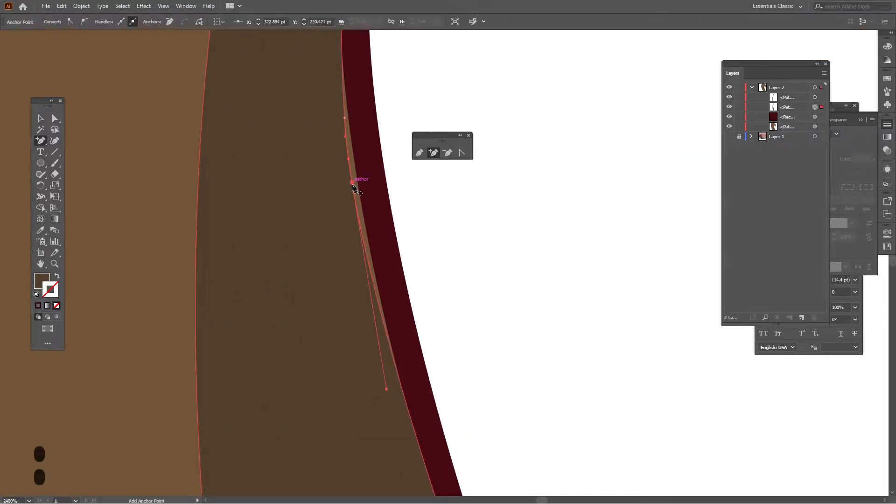
{"action": "key", "text": "a"}
{"action": "left_click_drag", "start_coordinate": [352, 186], "coordinate": [358, 187]}
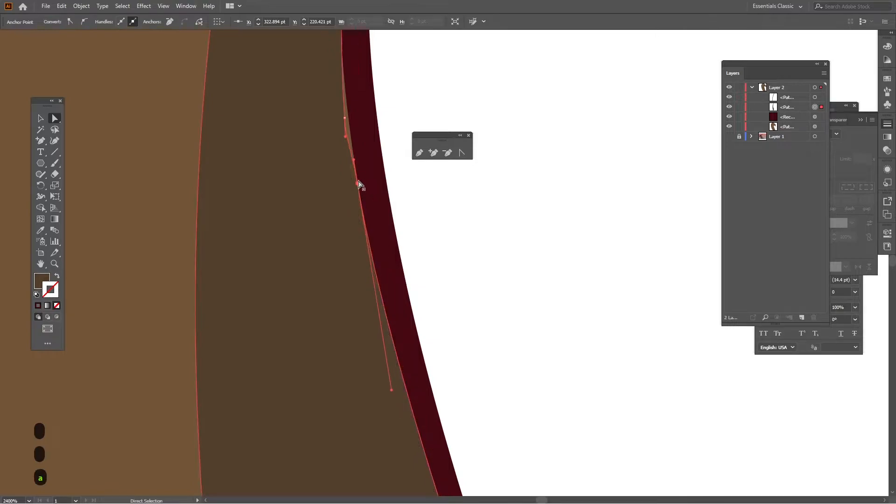
{"action": "left_click_drag", "start_coordinate": [344, 119], "coordinate": [348, 118]}
- Add an anchor point just above the shadow's arm-side corner and pull it out to the outline to fill the gap there
{"action": "scroll", "coordinate": [429, 181], "scroll_direction": "down", "scroll_amount": 2}
{"action": "key", "text": "space"}
{"action": "left_click_drag", "start_coordinate": [525, 362], "coordinate": [352, 47]}
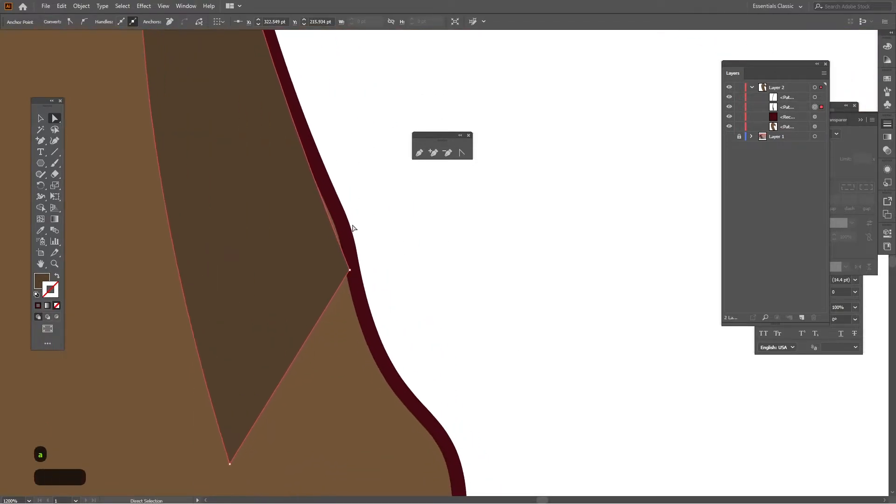
{"action": "scroll", "coordinate": [320, 225], "scroll_direction": "up", "scroll_amount": 2}
{"action": "left_click", "coordinate": [434, 154]}
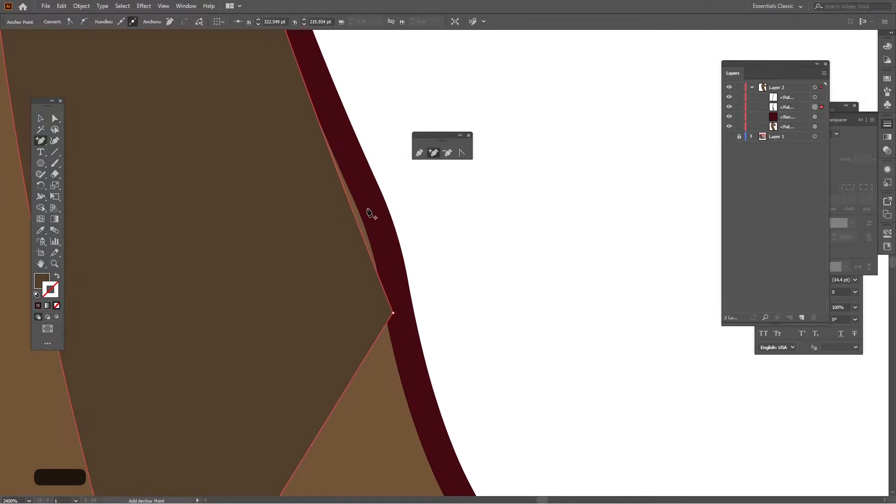
{"action": "left_click", "coordinate": [326, 141]}
{"action": "key", "text": "a"}
{"action": "left_click_drag", "start_coordinate": [356, 219], "coordinate": [361, 218]}
{"action": "left_click", "coordinate": [454, 238]}
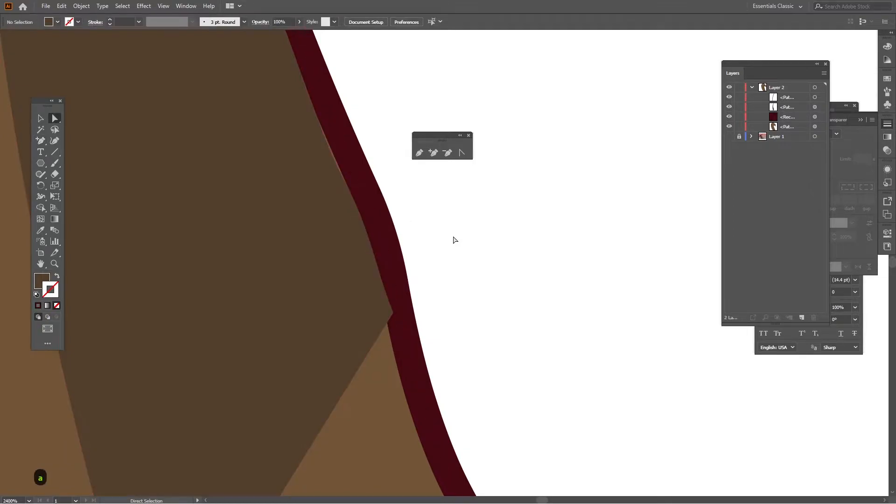
- Fine-tune the curve above the shadow's arm-side corner to close the remaining sliver along the outline, and deselect
{"action": "left_click", "coordinate": [330, 148]}
{"action": "left_click_drag", "start_coordinate": [336, 168], "coordinate": [333, 157]}
{"action": "key", "text": "space"}
{"action": "left_click_drag", "start_coordinate": [413, 196], "coordinate": [497, 463]}
{"action": "scroll", "coordinate": [424, 279], "scroll_direction": "down", "scroll_amount": 4}
{"action": "left_click", "coordinate": [560, 334]}
- Show the Layer 1 reference again and hide the four objects in Layer 2
{"action": "key", "text": "space"}
{"action": "left_click_drag", "start_coordinate": [628, 352], "coordinate": [537, 410]}
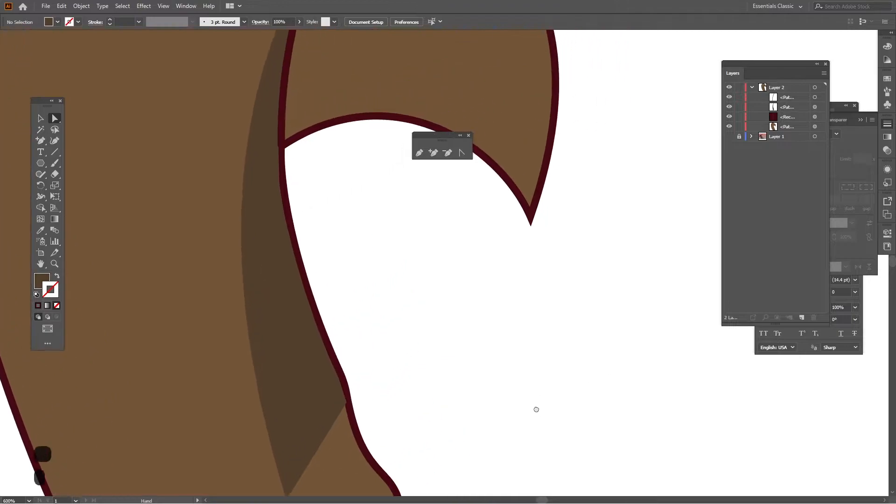
{"action": "scroll", "coordinate": [448, 372], "scroll_direction": "down", "scroll_amount": 2}
{"action": "left_click_drag", "start_coordinate": [554, 370], "coordinate": [532, 340]}
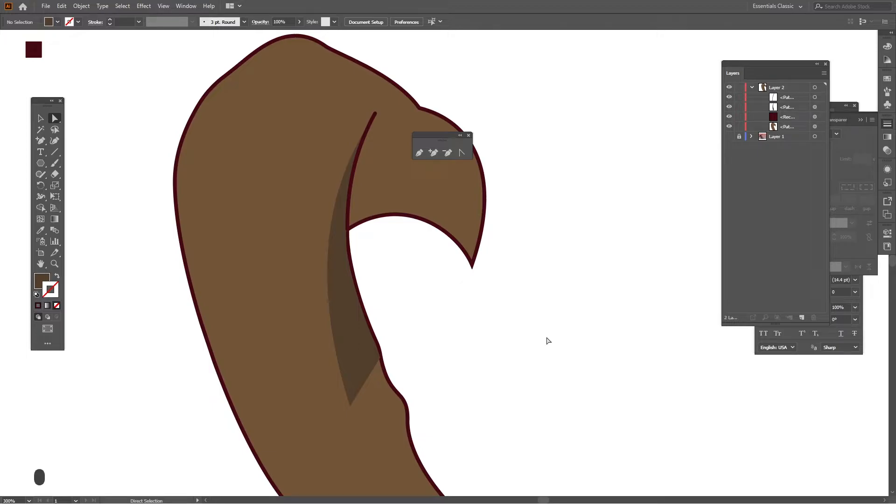
{"action": "left_click", "coordinate": [729, 137]}
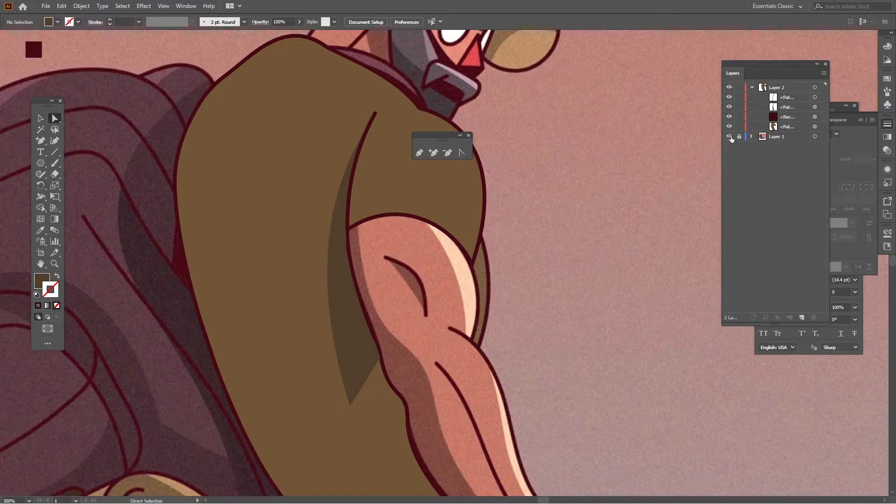
{"action": "key", "text": "ctrl+minus"}
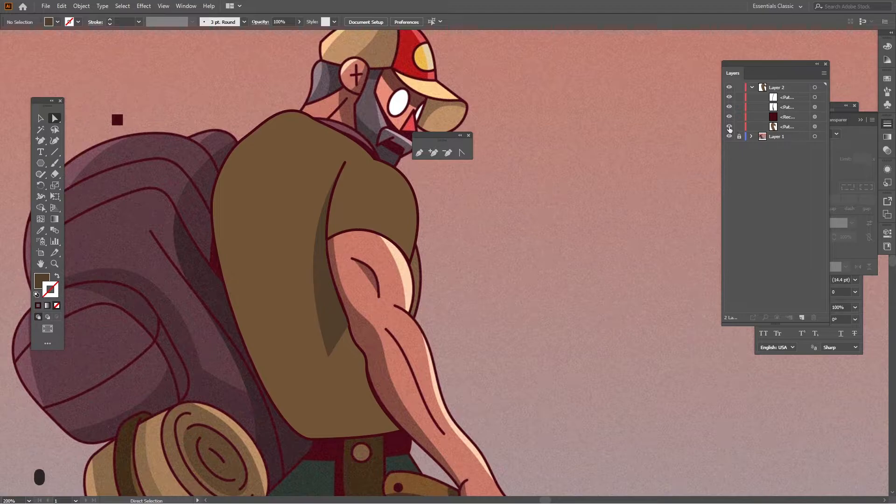
{"action": "left_click", "coordinate": [730, 97]}
{"action": "left_click_drag", "start_coordinate": [276, 201], "coordinate": [291, 153]}
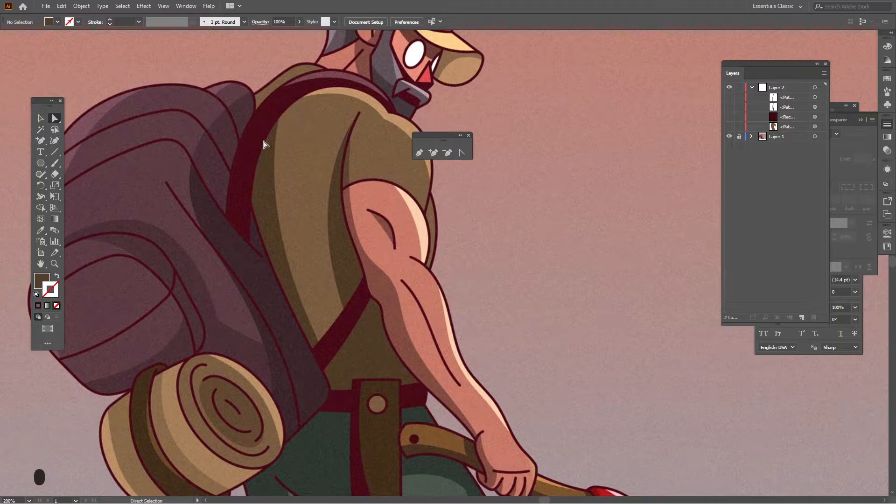
- Draw a narrow upright rectangle about 24 by 134 pt over the middle of the shirt, and get it ready for corner editing
{"action": "left_click", "coordinate": [40, 163]}
{"action": "left_click", "coordinate": [65, 160]}
{"action": "mouse_move", "coordinate": [330, 124]}
{"action": "left_mouse_down"}
{"action": "mouse_move", "coordinate": [348, 280]}
{"action": "mouse_move", "coordinate": [301, 282]}
{"action": "left_mouse_up"}
{"action": "key", "text": "a"}
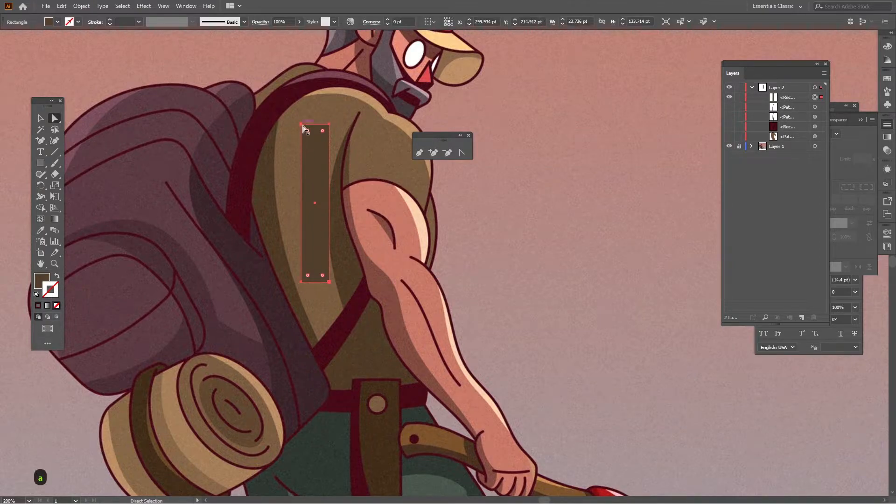
- Move the rectangle's corners so it spans the shirt's back shadow, from the shoulder strap down towards the waist
{"action": "left_click_drag", "start_coordinate": [339, 119], "coordinate": [278, 117]}
{"action": "left_click_drag", "start_coordinate": [325, 289], "coordinate": [320, 370]}
{"action": "left_click_drag", "start_coordinate": [291, 343], "coordinate": [293, 371]}
{"action": "left_click", "coordinate": [374, 379]}
- Bend both long edges of the back shadow shape to follow the reference, displaying it as an outline without fill
{"action": "key", "text": "shift+c"}
{"action": "left_click_drag", "start_coordinate": [266, 218], "coordinate": [238, 225]}
{"action": "key", "text": "shift+x"}
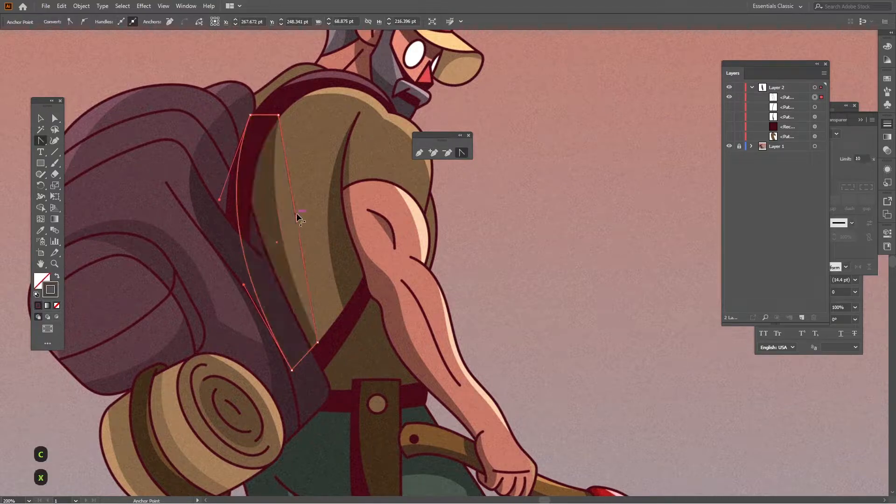
{"action": "left_click_drag", "start_coordinate": [295, 211], "coordinate": [280, 220]}
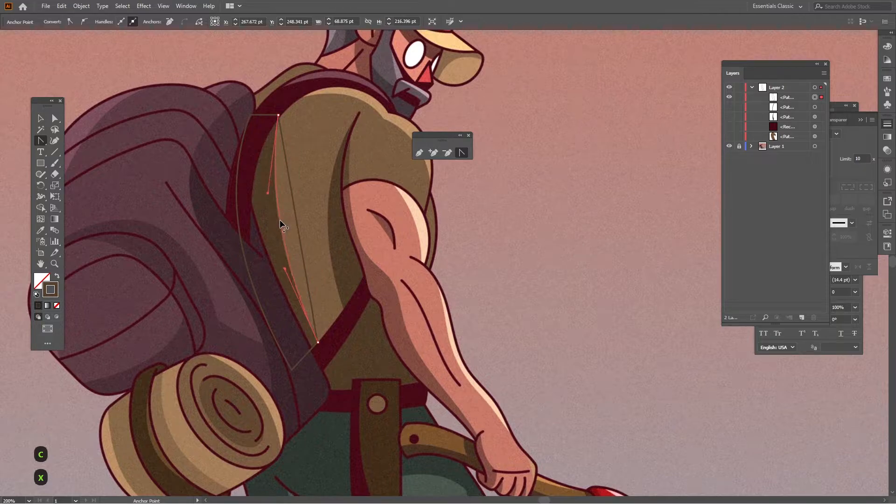
- Fine-tune the back shadow's inner edge curve, restore its dark brown fill without stroke, and deselect it
{"action": "key", "text": "v"}
{"action": "left_click", "coordinate": [318, 224]}
{"action": "key", "text": "a"}
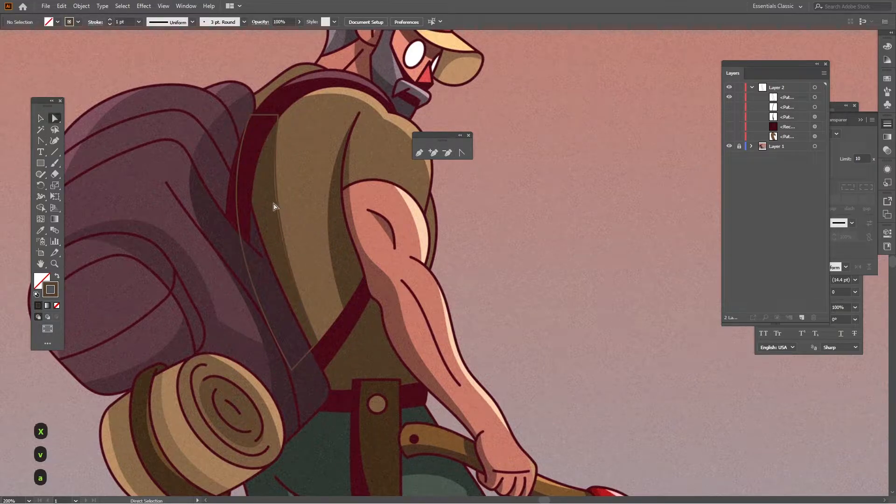
{"action": "left_click", "coordinate": [278, 208]}
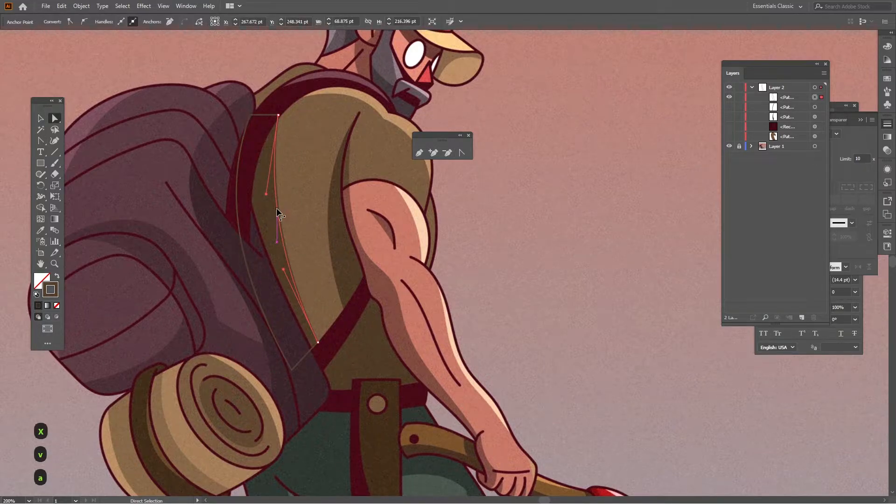
{"action": "key", "text": "shift+x"}
{"action": "key", "text": "v"}
{"action": "left_click", "coordinate": [318, 211]}
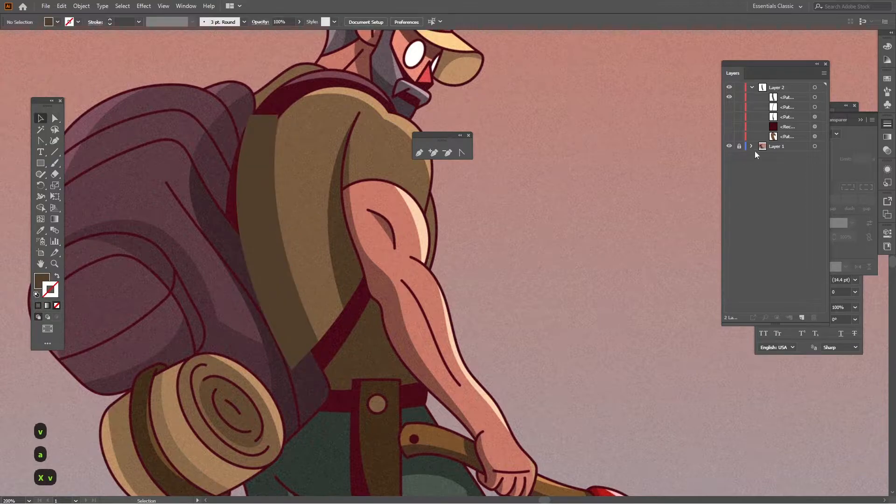
- Show all Layer 2 objects and compare the traced shirt with the Layer 1 reference by toggling their visibility
{"action": "left_click", "coordinate": [729, 146]}
{"action": "left_click_drag", "start_coordinate": [729, 107], "coordinate": [729, 137]}
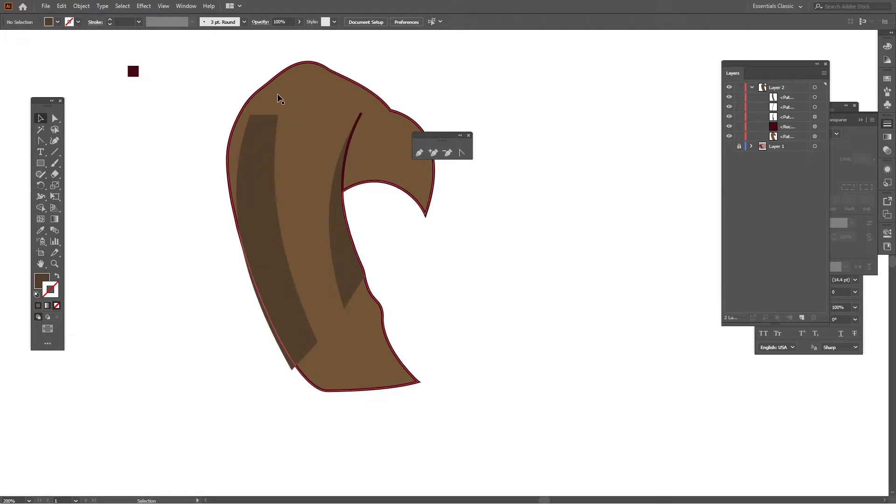
{"action": "left_click", "coordinate": [729, 147]}
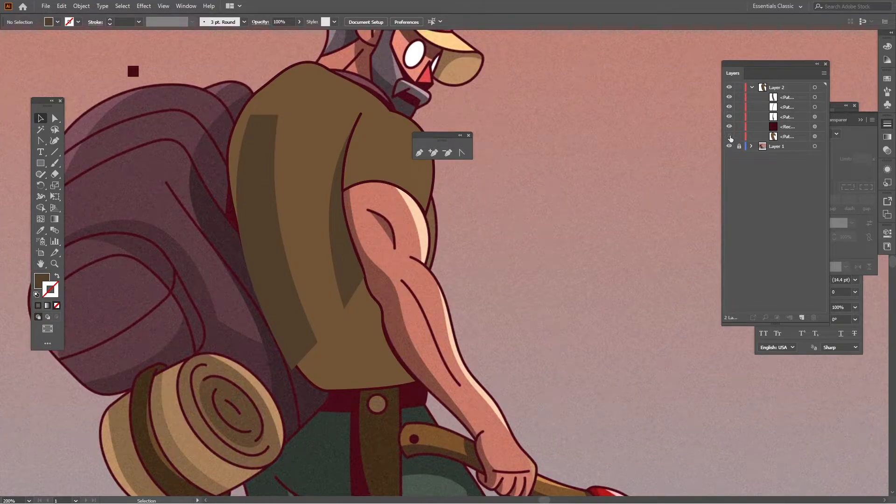
{"action": "left_click", "coordinate": [730, 97]}
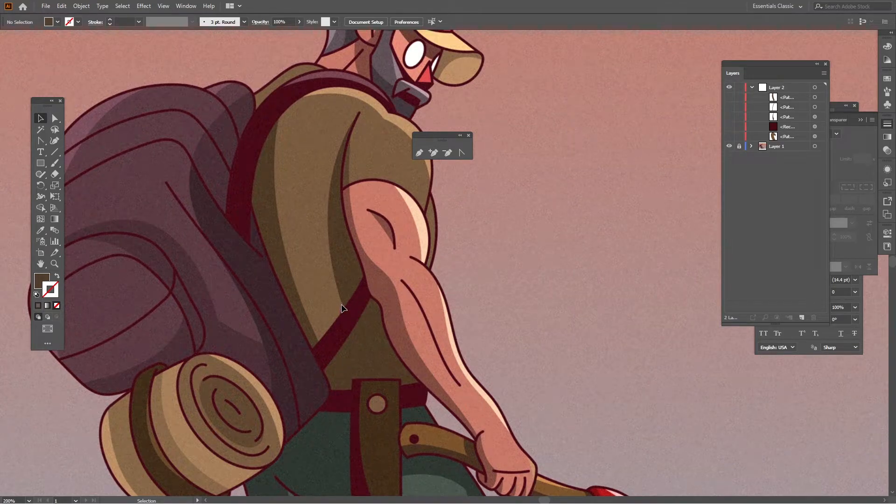
{"action": "left_click_drag", "start_coordinate": [369, 319], "coordinate": [314, 291]}
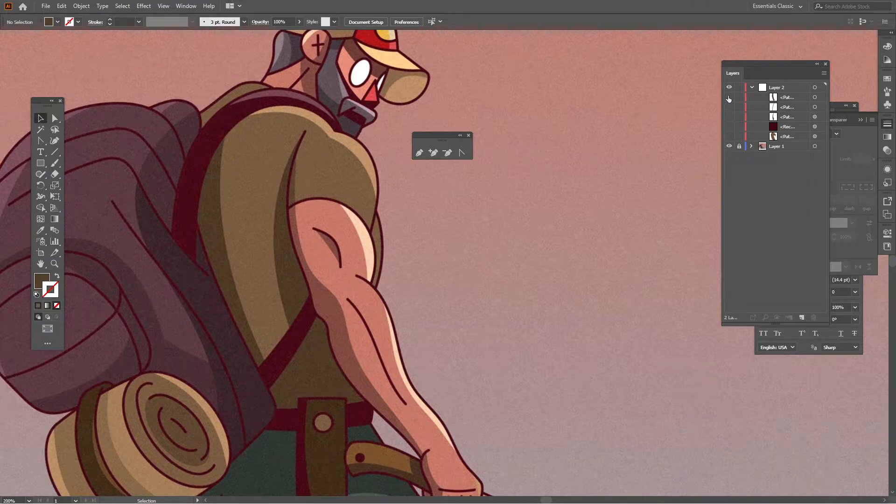
{"action": "left_click_drag", "start_coordinate": [729, 97], "coordinate": [728, 142]}
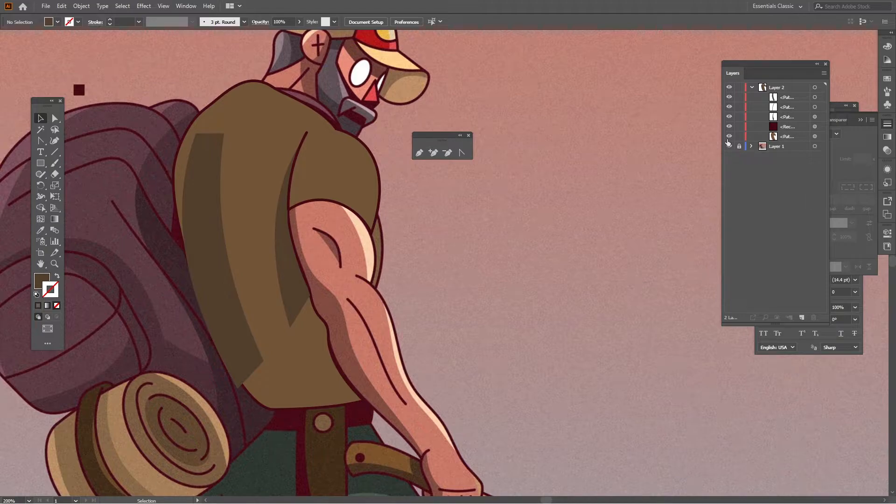
- Hide and collapse Layer 2, and add a new layer above it
{"action": "left_click", "coordinate": [729, 88]}
{"action": "left_click", "coordinate": [751, 87]}
{"action": "left_click", "coordinate": [803, 318]}
- Move the floating pen tools clear of the artwork and draw a curve along the backpacker's strap from the lower back to the front shoulder
{"action": "scroll", "coordinate": [218, 167], "scroll_direction": "up", "scroll_amount": 2}
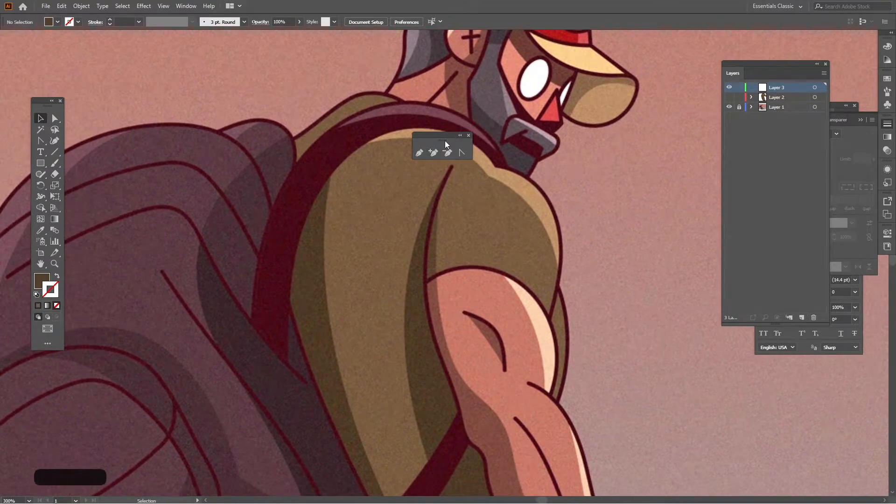
{"action": "left_click_drag", "start_coordinate": [444, 141], "coordinate": [63, 62]}
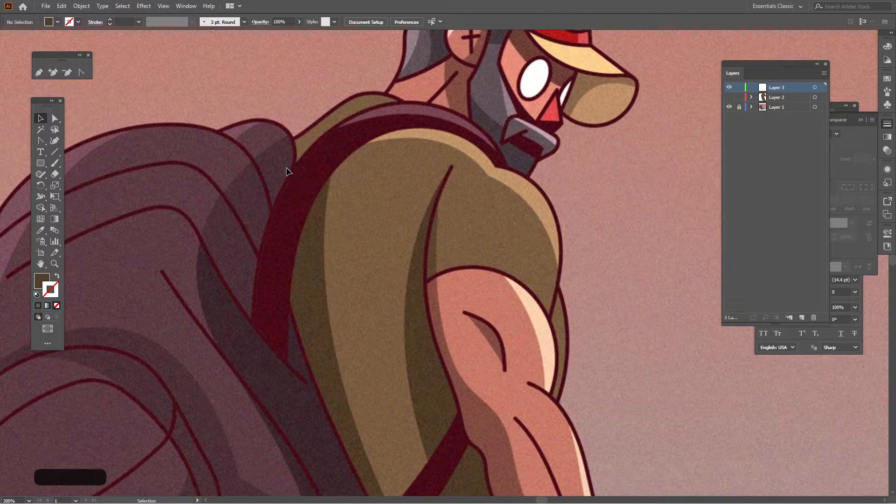
{"action": "key", "text": "p"}
{"action": "left_click_drag", "start_coordinate": [289, 364], "coordinate": [319, 157]}
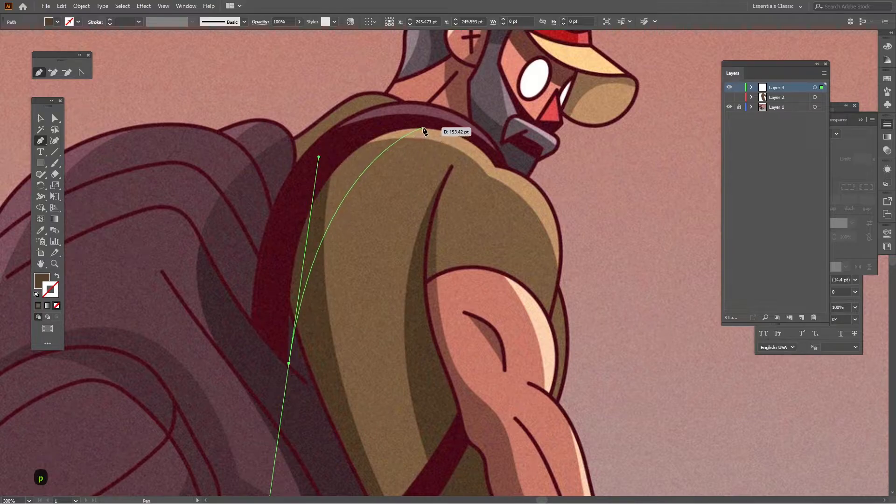
{"action": "left_click_drag", "start_coordinate": [494, 165], "coordinate": [541, 215]}
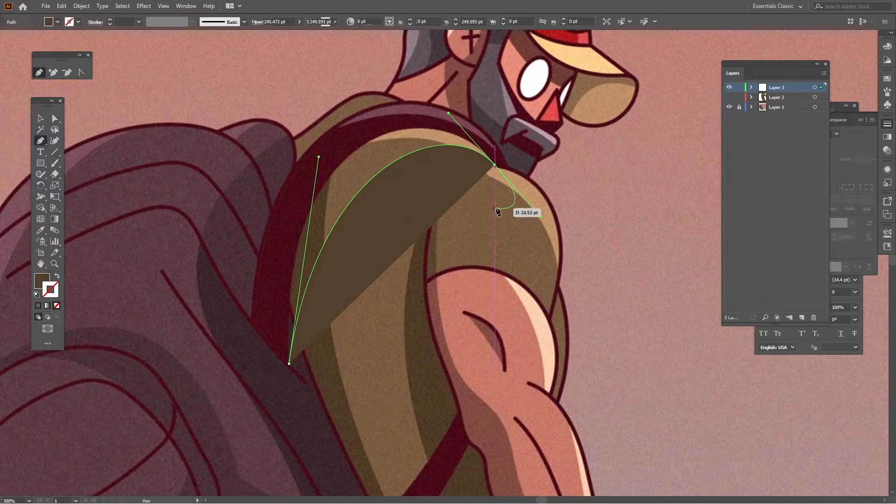
- Swap the strap path's fill to a stroke and adjust its direction handles to match the strap's inner edge
{"action": "key", "text": "x"}
{"action": "key", "text": "ctrl"}
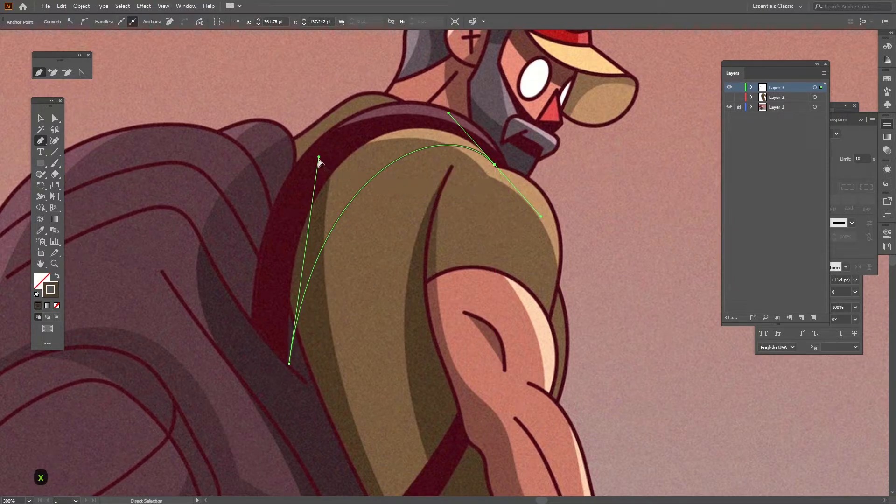
{"action": "left_click_drag", "start_coordinate": [319, 158], "coordinate": [270, 122]}
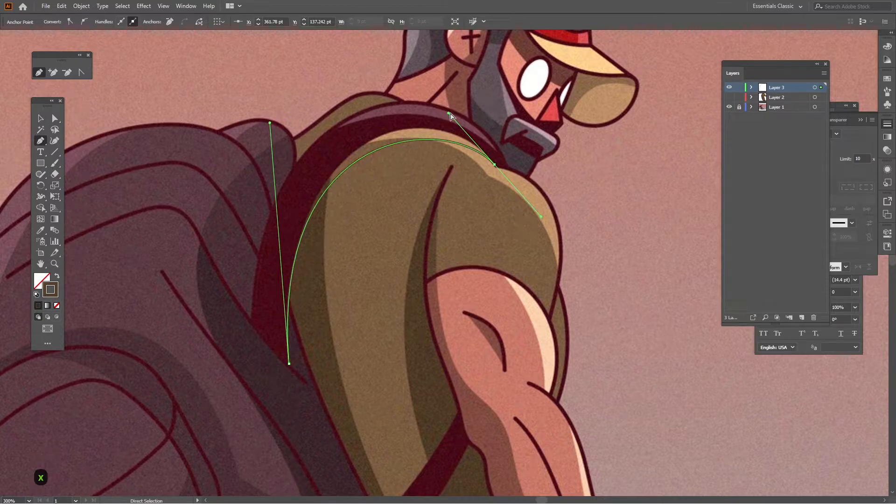
{"action": "left_click_drag", "start_coordinate": [449, 112], "coordinate": [439, 90]}
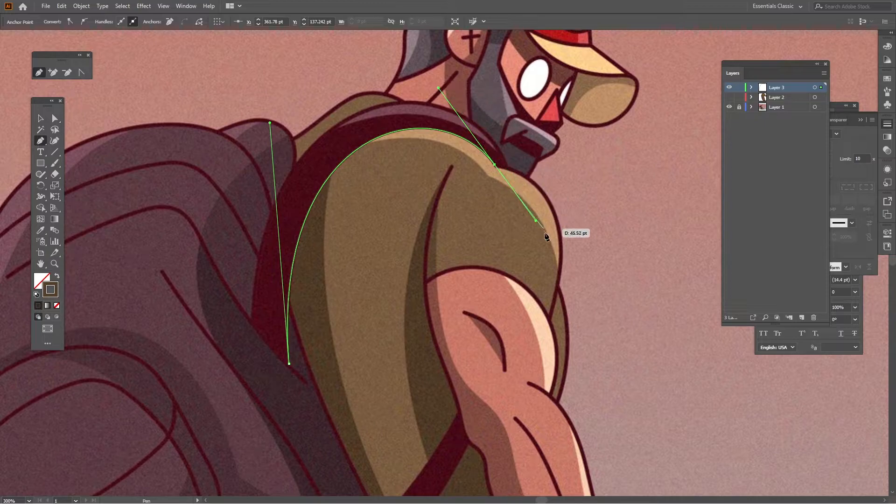
{"action": "left_click_drag", "start_coordinate": [536, 220], "coordinate": [522, 183]}
- Nudge the strap path's front anchor onto the strap corner, refine its handles, and add an anchor at the strap's front tip
{"action": "scroll", "coordinate": [522, 183], "scroll_direction": "up", "scroll_amount": 3, "text": "alt"}
{"action": "scroll", "coordinate": [521, 171], "scroll_direction": "up", "scroll_amount": 1}
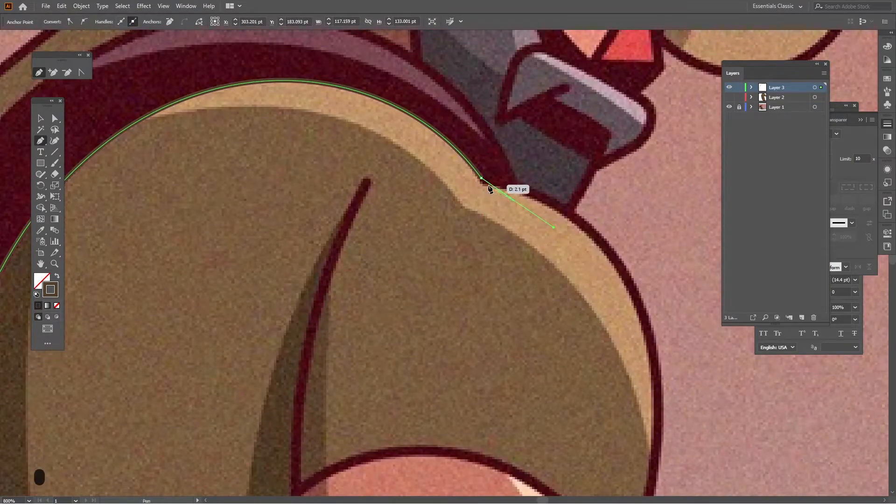
{"action": "left_click", "coordinate": [482, 180], "text": "ctrl"}
{"action": "left_click_drag", "start_coordinate": [481, 178], "coordinate": [482, 182], "text": "ctrl"}
{"action": "left_click_drag", "start_coordinate": [432, 135], "coordinate": [475, 219]}
{"action": "left_click_drag", "start_coordinate": [374, 60], "coordinate": [371, 53], "text": "alt"}
{"action": "left_click_drag", "start_coordinate": [596, 319], "coordinate": [560, 270]}
{"action": "left_click", "coordinate": [561, 267]}
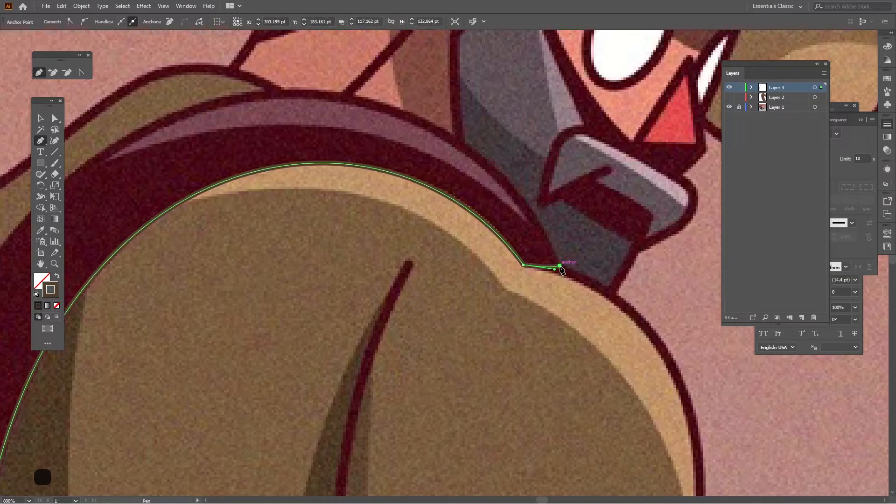
- Continue the strap path from its front tip back along the strap's outer edge over the shoulder
{"action": "left_click_drag", "start_coordinate": [467, 184], "coordinate": [521, 233]}
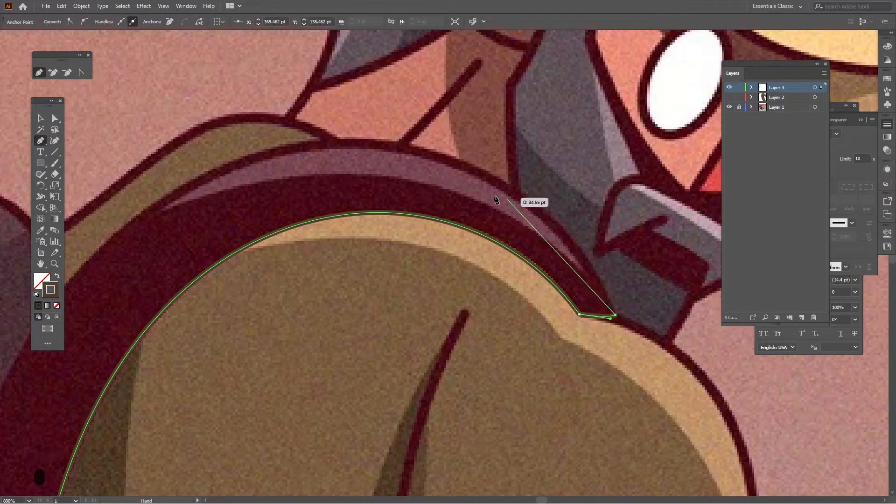
{"action": "scroll", "coordinate": [456, 224], "scroll_direction": "down", "scroll_amount": 2}
{"action": "left_click_drag", "start_coordinate": [424, 224], "coordinate": [495, 136]}
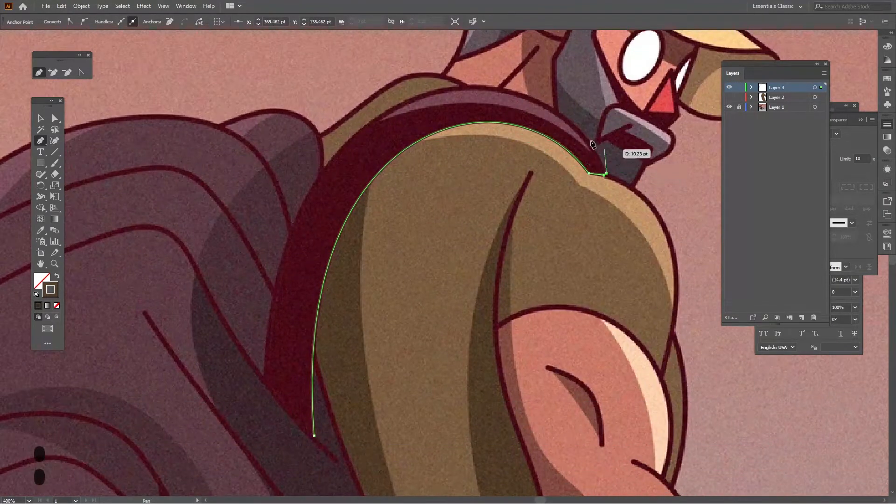
- Trace the outer edge of the backpack strap from the collar to its lower end with the Pen tool, adjusting the curve handles to fit
{"action": "left_click_drag", "start_coordinate": [605, 174], "coordinate": [591, 46]}
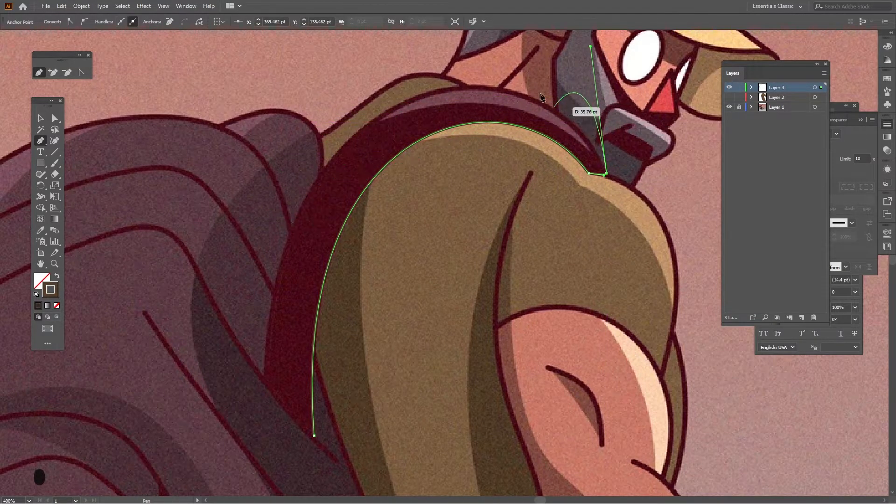
{"action": "left_click_drag", "start_coordinate": [263, 377], "coordinate": [267, 452]}
{"action": "left_click_drag", "start_coordinate": [425, 205], "coordinate": [409, 240]}
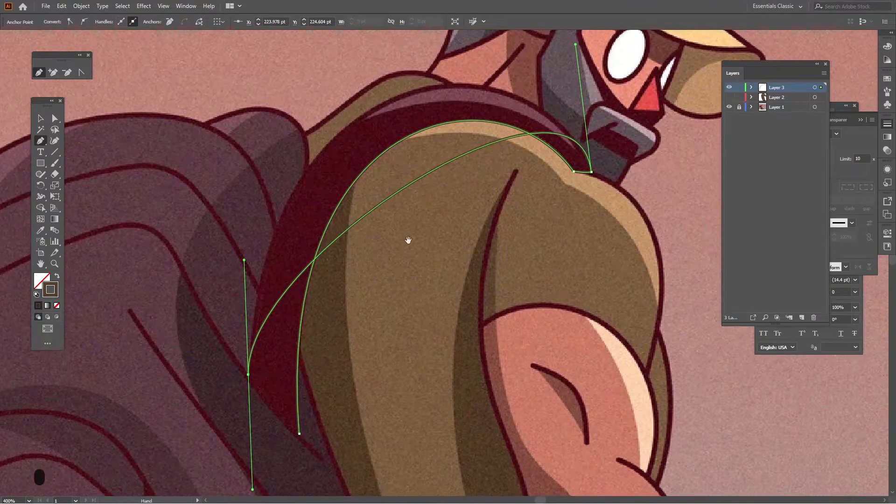
{"action": "left_click_drag", "start_coordinate": [244, 265], "coordinate": [252, 125]}
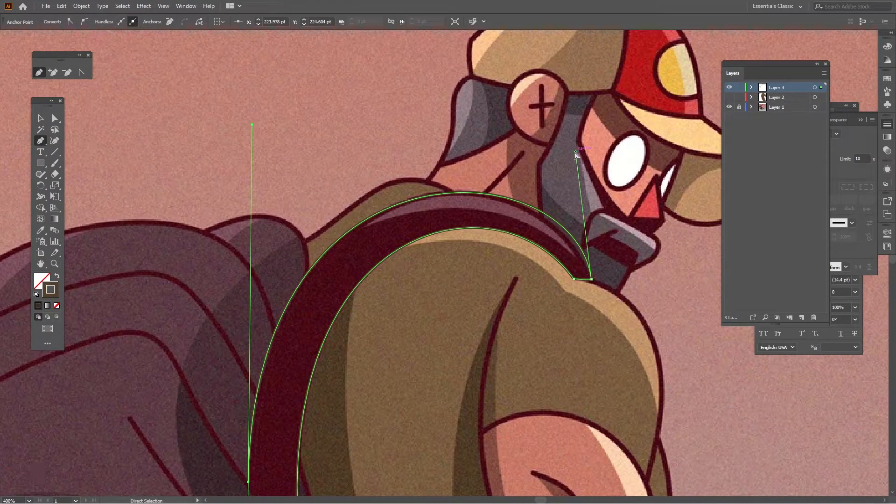
{"action": "left_click_drag", "start_coordinate": [575, 153], "coordinate": [562, 147]}
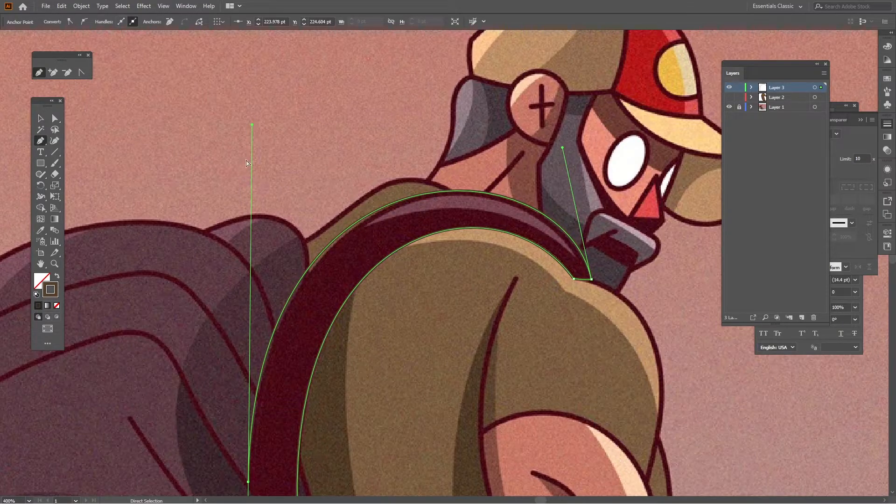
{"action": "left_click_drag", "start_coordinate": [252, 125], "coordinate": [254, 127]}
- Close the strap outline along its lower end and adjust the closing point's handle so the curve follows the strap's inner edge
{"action": "left_click_drag", "start_coordinate": [369, 292], "coordinate": [328, 34]}
{"action": "left_click_drag", "start_coordinate": [315, 82], "coordinate": [210, 270]}
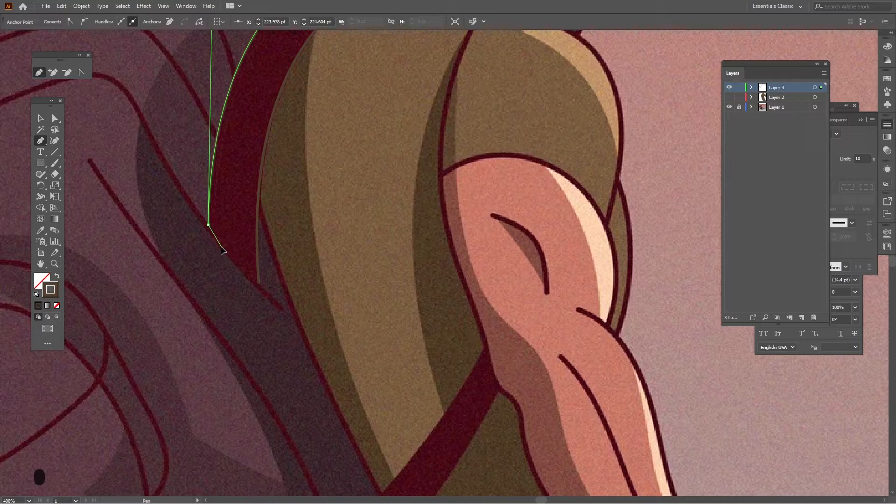
{"action": "left_click_drag", "start_coordinate": [259, 283], "coordinate": [272, 298]}
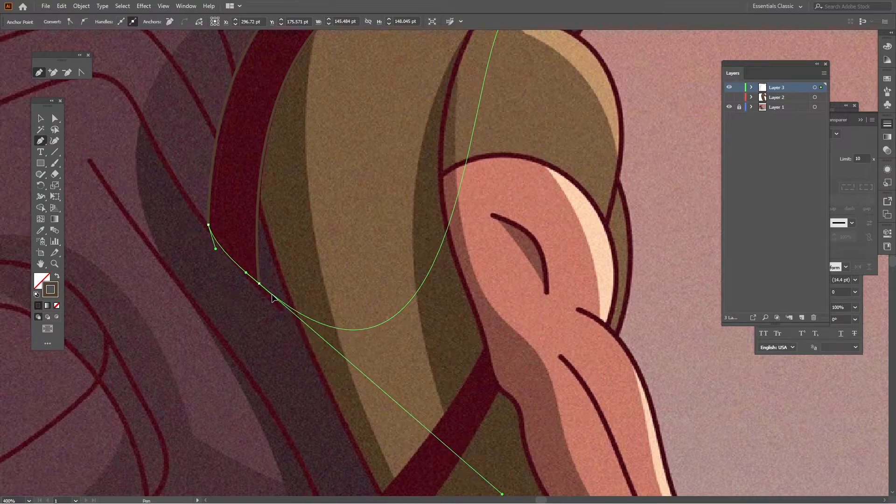
{"action": "scroll", "coordinate": [310, 261], "scroll_direction": "down", "scroll_amount": 1}
{"action": "scroll", "coordinate": [424, 212], "scroll_direction": "up", "scroll_amount": 1}
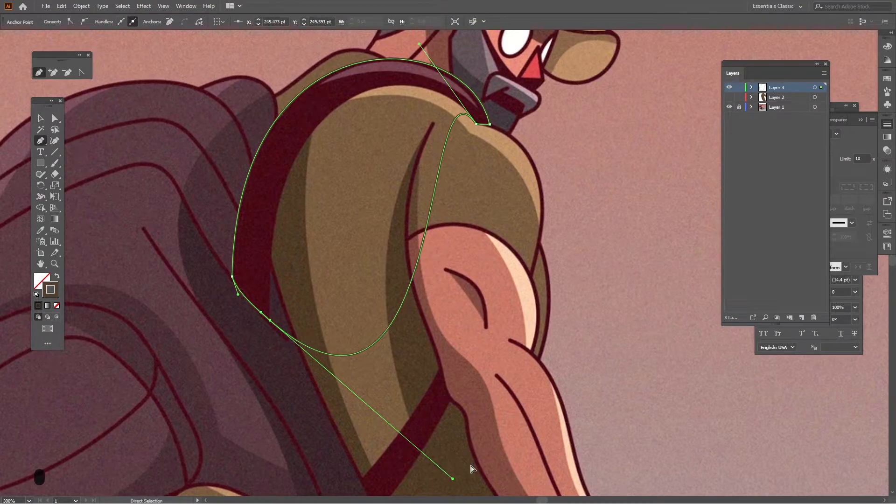
{"action": "left_click_drag", "start_coordinate": [453, 479], "coordinate": [329, 217]}
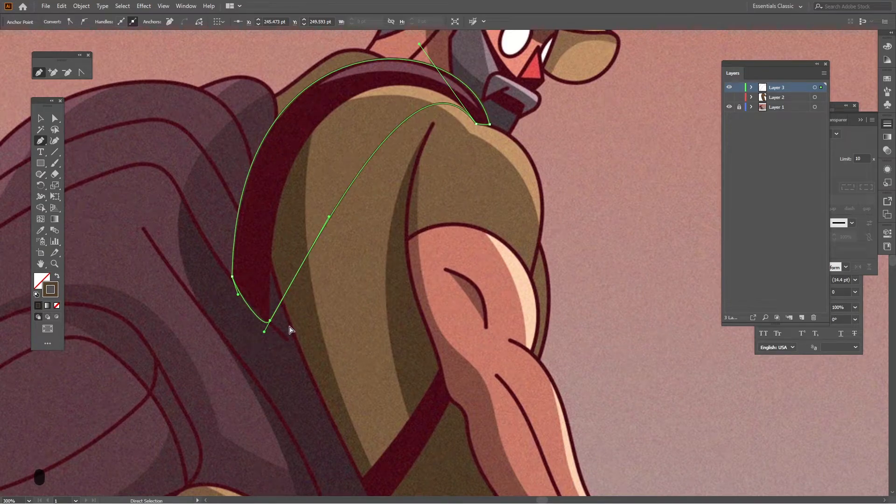
{"action": "key", "text": "ctrl+z"}
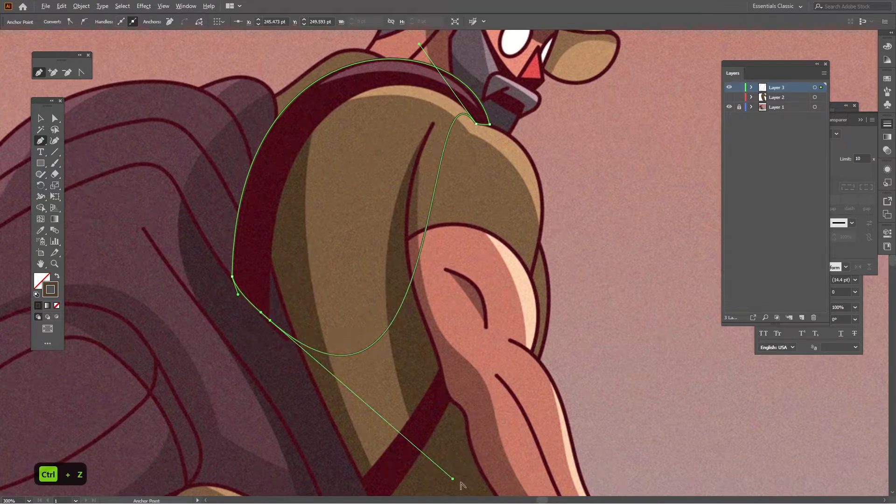
{"action": "left_click_drag", "start_coordinate": [453, 480], "coordinate": [256, 80]}
- Fill the strap shape with the dark maroon of the artwork, without a stroke, and hide its path in Layer 3
{"action": "key", "text": "shift+x"}
{"action": "key", "text": "v"}
{"action": "left_click", "coordinate": [622, 231]}
{"action": "left_click_drag", "start_coordinate": [622, 230], "coordinate": [600, 231]}
{"action": "left_click", "coordinate": [751, 88]}
{"action": "left_click", "coordinate": [729, 97]}
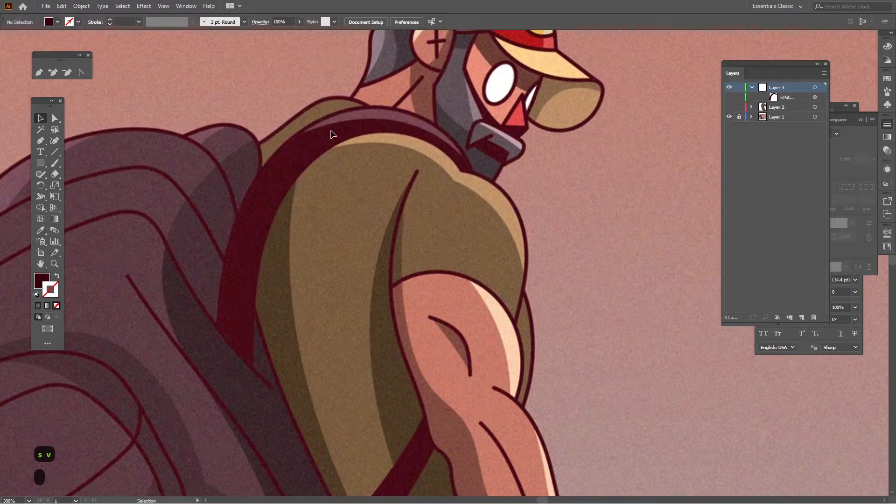
- Draw a line across the purple highlight on top of the strap and bend it into an arc
{"action": "scroll", "coordinate": [372, 120], "scroll_direction": "up", "scroll_amount": 1}
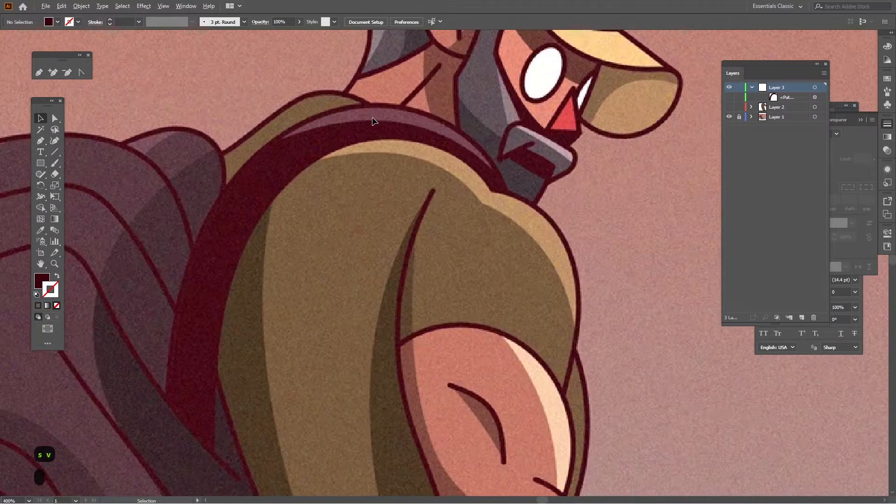
{"action": "left_click_drag", "start_coordinate": [409, 127], "coordinate": [384, 153]}
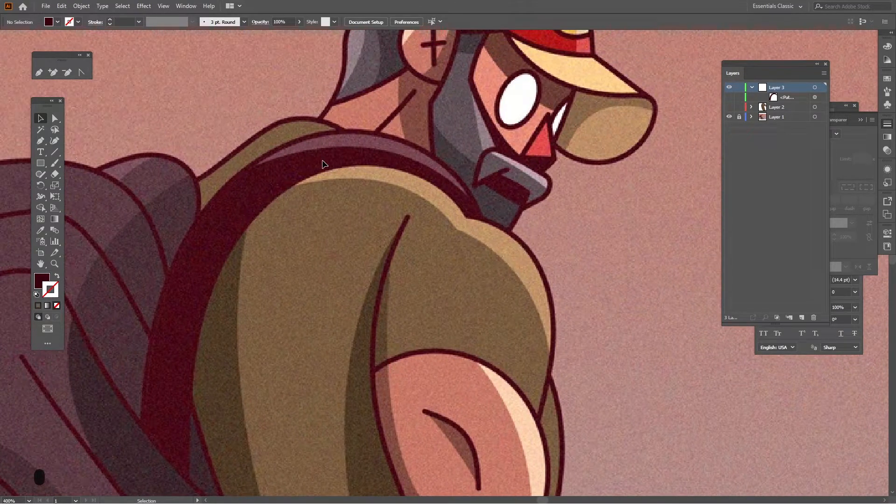
{"action": "key", "text": "backslash"}
{"action": "left_click_drag", "start_coordinate": [257, 166], "coordinate": [464, 194]}
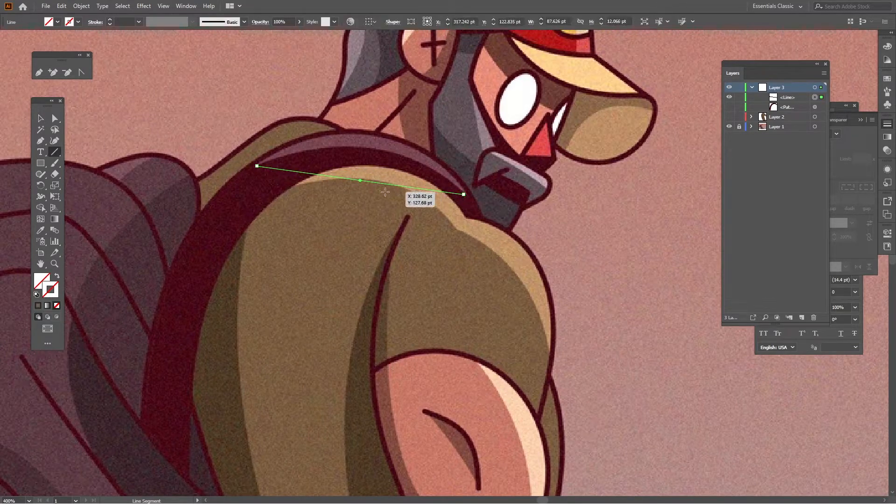
{"action": "key", "text": "shift+c"}
{"action": "left_click_drag", "start_coordinate": [363, 181], "coordinate": [374, 141]}
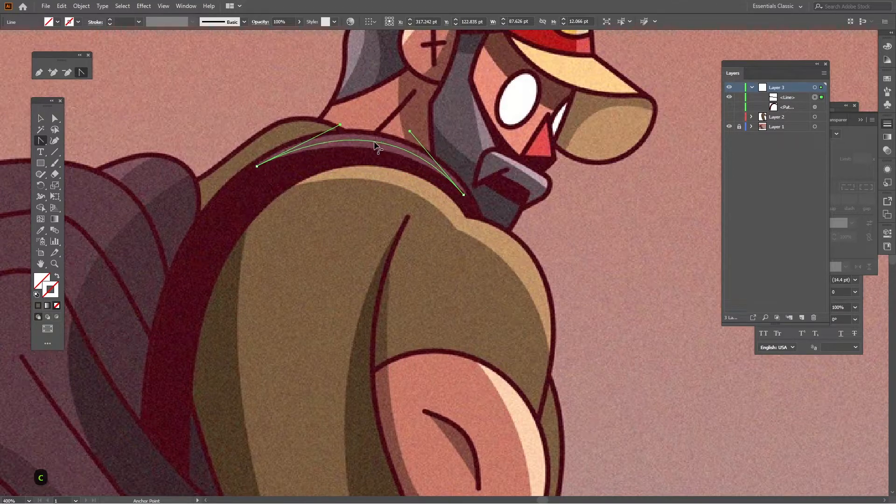
- Move the arc's right end point to the tip of the highlight and fine-tune the left curve handle
{"action": "key", "text": "a"}
{"action": "scroll", "coordinate": [465, 196], "scroll_direction": "up", "scroll_amount": 2}
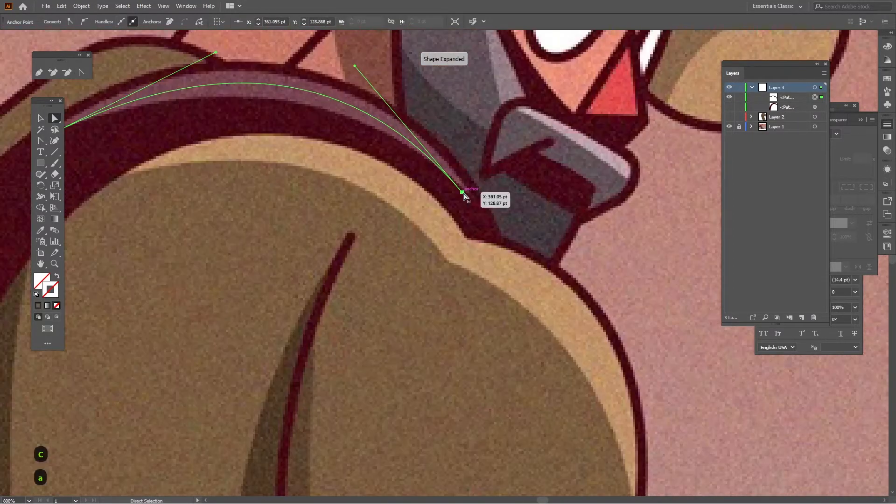
{"action": "left_click_drag", "start_coordinate": [464, 195], "coordinate": [470, 195]}
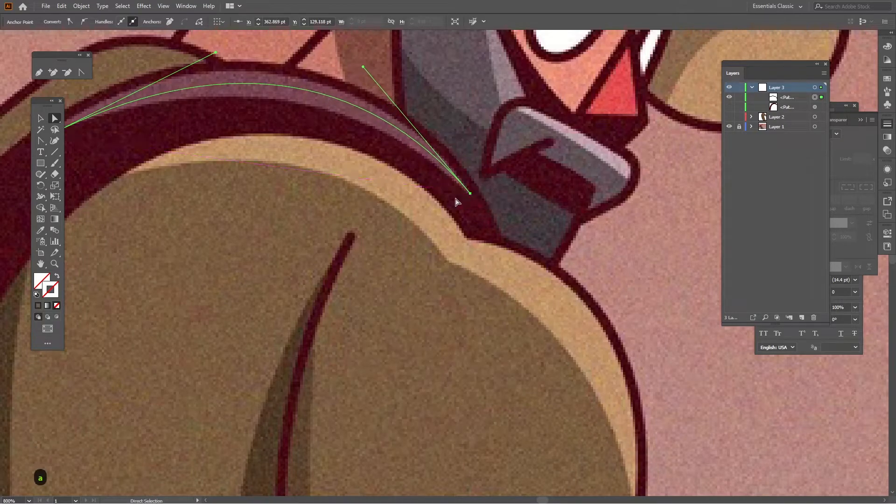
{"action": "key", "text": "space"}
{"action": "left_click_drag", "start_coordinate": [244, 190], "coordinate": [442, 224]}
{"action": "left_click_drag", "start_coordinate": [415, 86], "coordinate": [401, 83]}
- Give the highlight arc a stroke and set its colour to black, 000000
{"action": "key", "text": "space"}
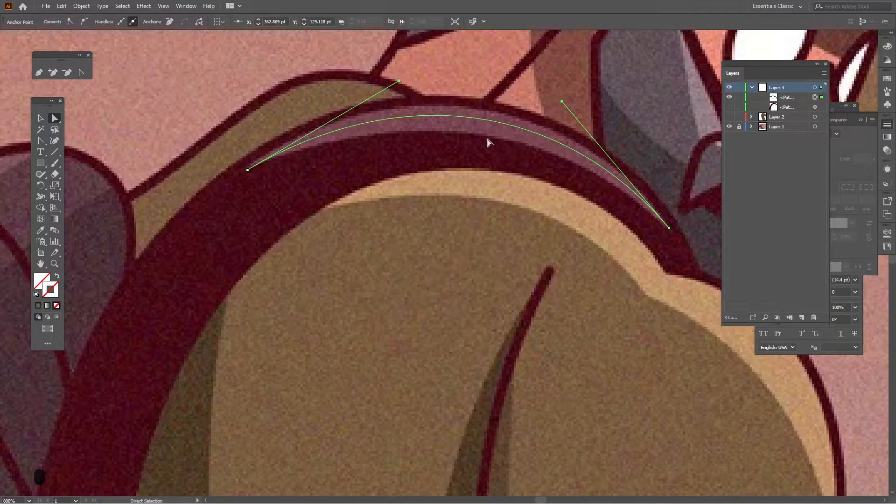
{"action": "left_click_drag", "start_coordinate": [486, 140], "coordinate": [416, 186]}
{"action": "key", "text": "v"}
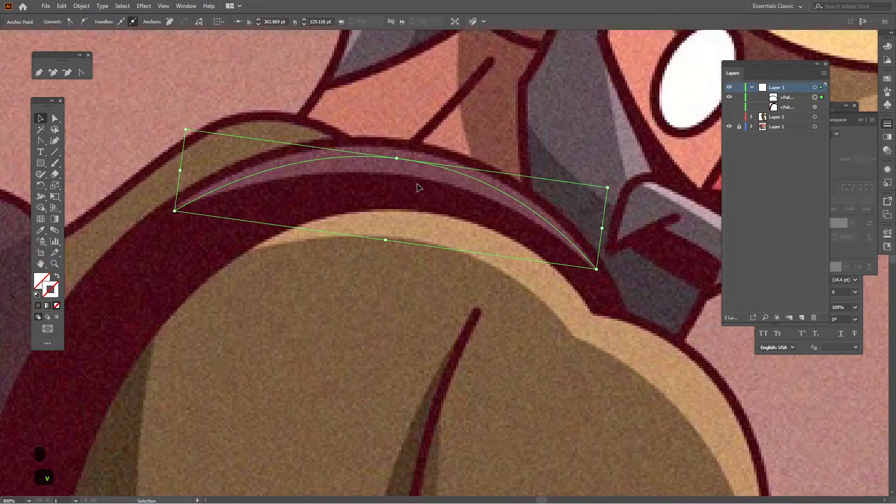
{"action": "left_click", "coordinate": [39, 305]}
{"action": "left_click", "coordinate": [264, 262]}
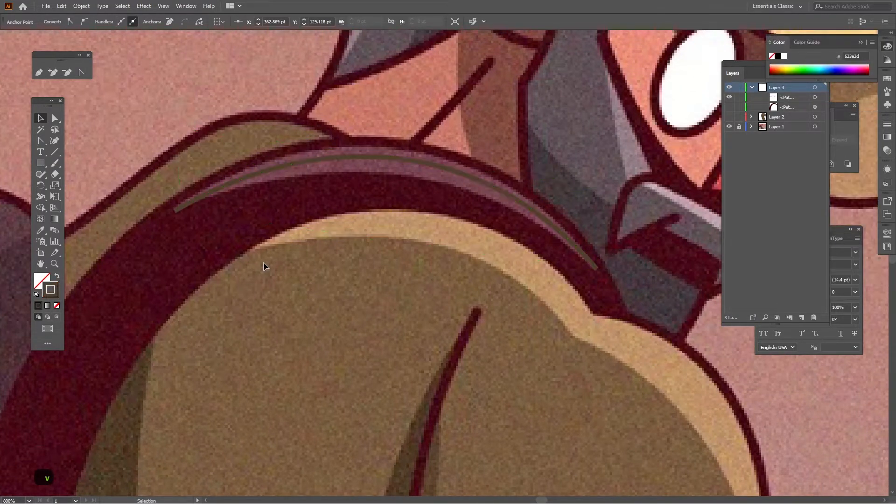
{"action": "left_click", "coordinate": [293, 161]}
{"action": "double_click", "coordinate": [49, 292]}
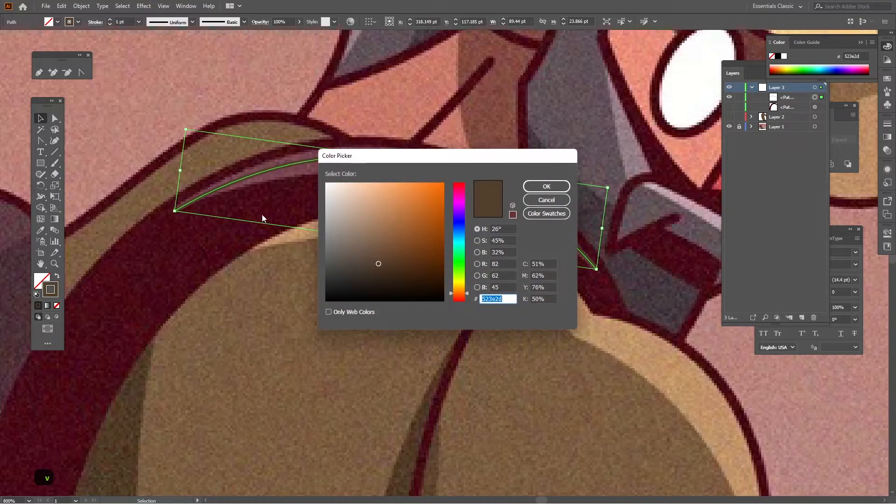
{"action": "type", "text": "000000"}
{"action": "left_click", "coordinate": [541, 187]}
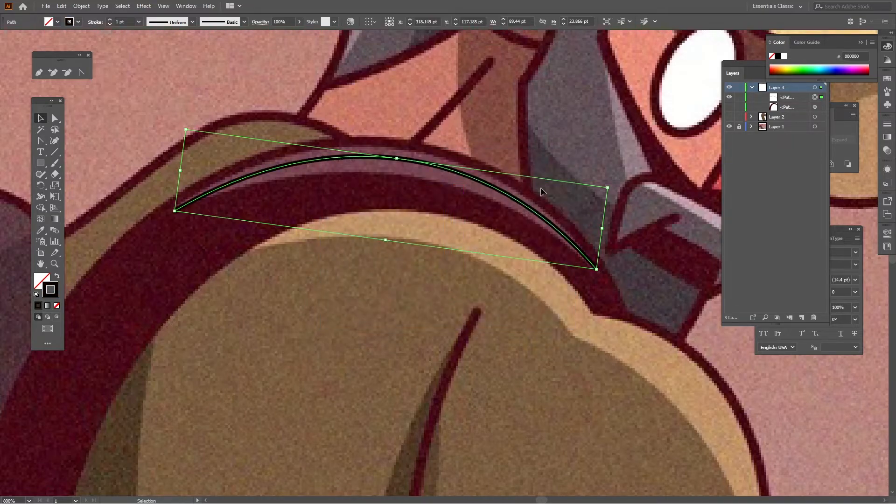
{"action": "left_click", "coordinate": [361, 261]}
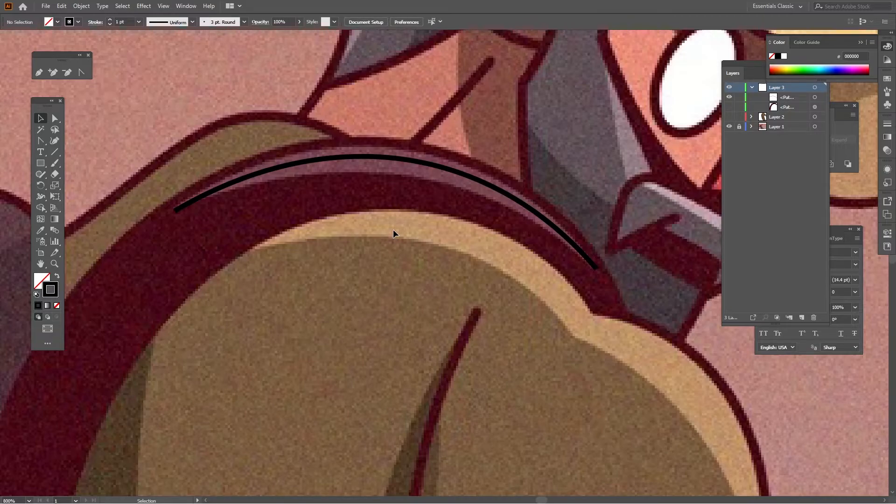
- Apply the width profile that tapers at both ends to the highlight arc's stroke
{"action": "left_click", "coordinate": [191, 22]}
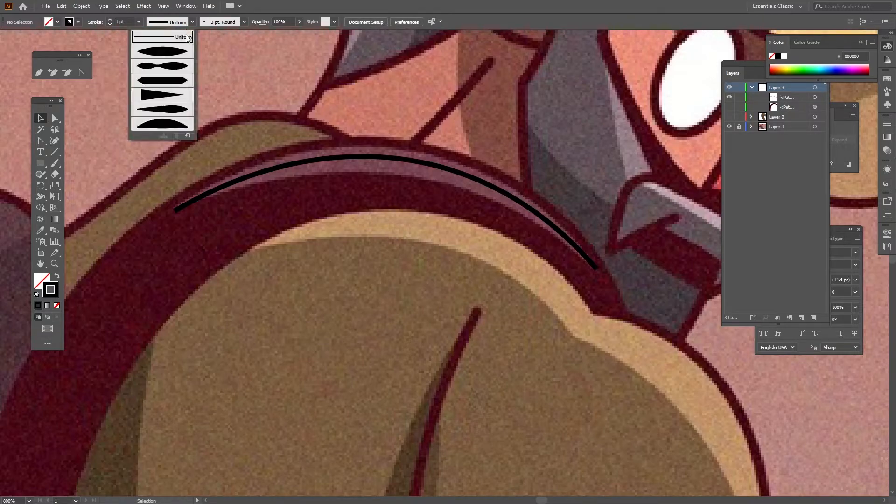
{"action": "left_click", "coordinate": [179, 53]}
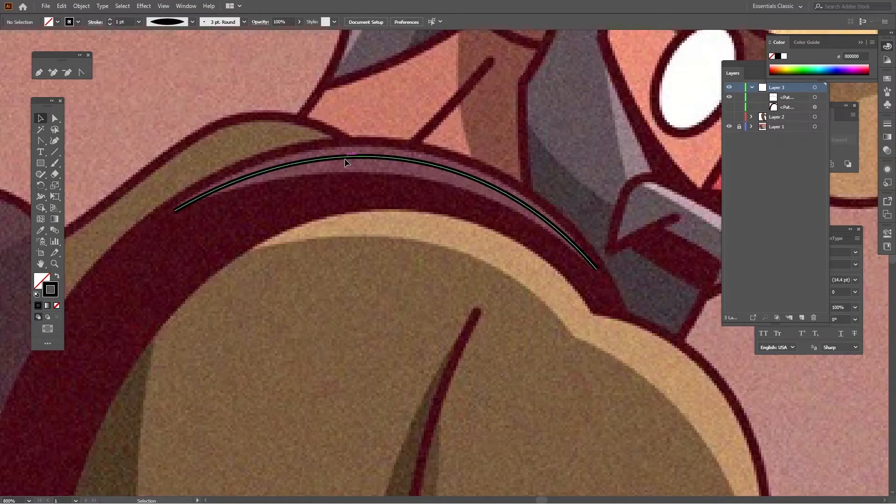
{"action": "key", "text": "ctrl+z"}
{"action": "left_click", "coordinate": [192, 22]}
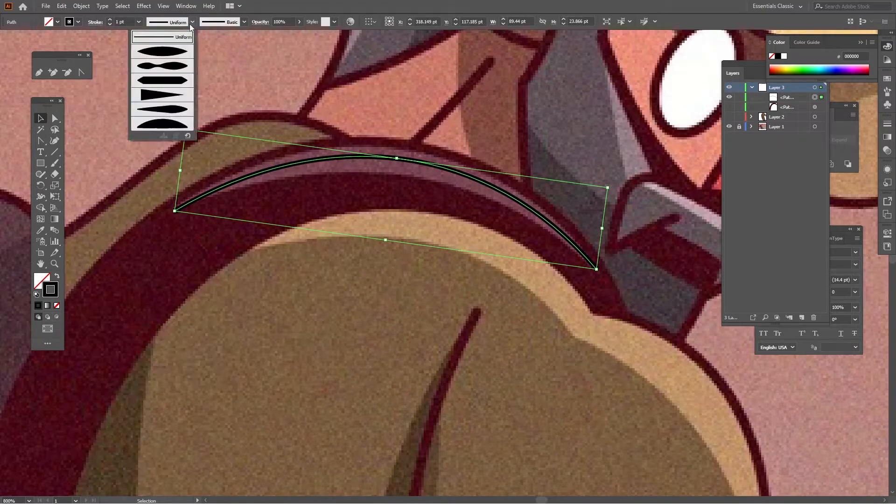
{"action": "left_click", "coordinate": [177, 50]}
{"action": "left_click", "coordinate": [306, 80]}
{"action": "key", "text": "ctrl+z"}
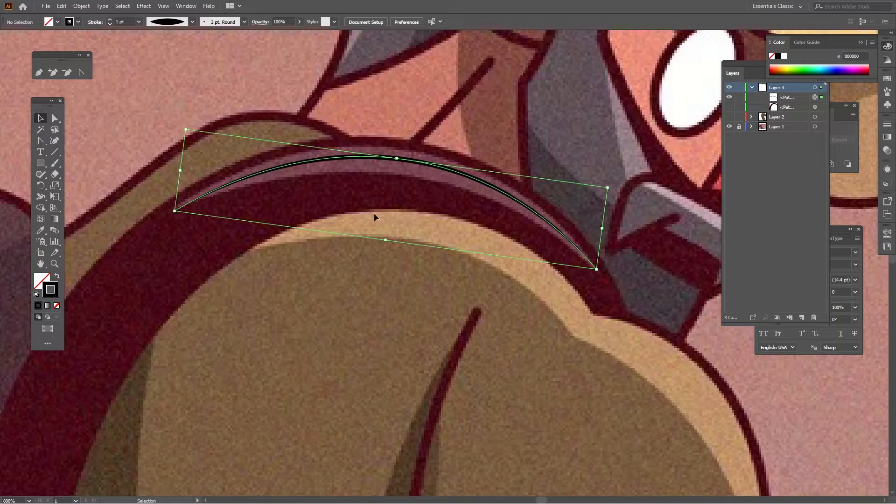
- Increase the highlight arc's stroke weight to 5 pt
{"action": "left_click", "coordinate": [119, 21]}
{"action": "key", "text": "Up"}
{"action": "key", "text": "Up"}
{"action": "key", "text": "Up"}
{"action": "key", "text": "Up"}
{"action": "key", "text": "Up"}
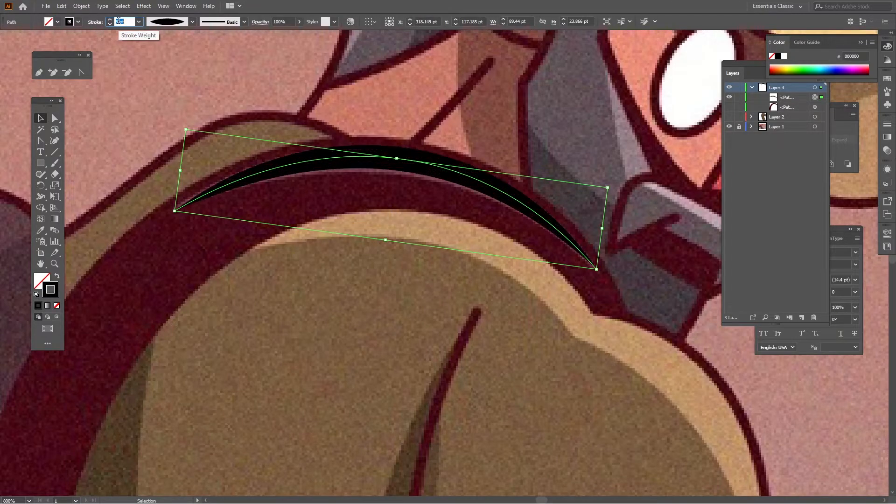
{"action": "left_click", "coordinate": [404, 120]}
- Lower the middle of the arc's curve slightly so the stroke covers the strap highlight
{"action": "key", "text": "a"}
{"action": "left_click", "coordinate": [397, 159]}
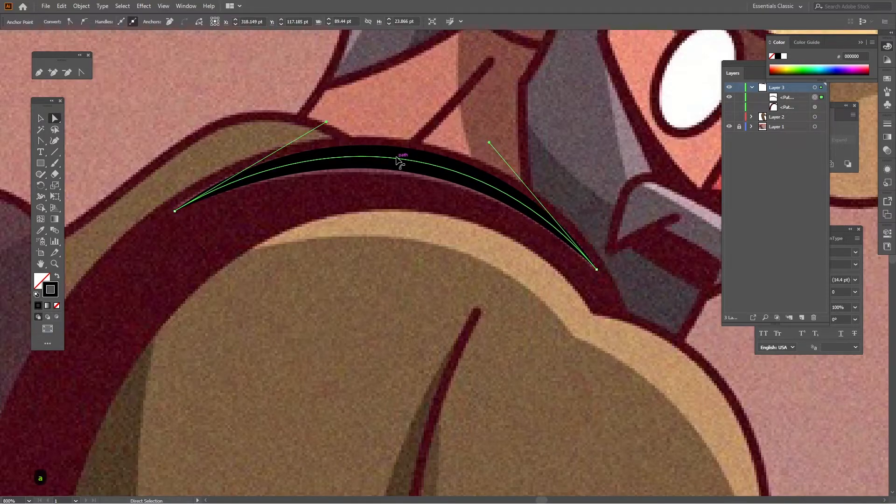
{"action": "left_click_drag", "start_coordinate": [396, 159], "coordinate": [398, 163]}
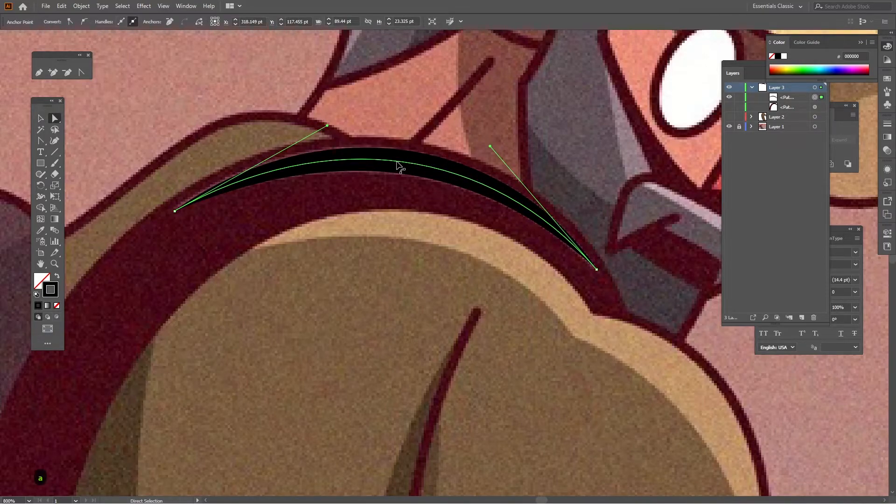
{"action": "left_click", "coordinate": [437, 116]}
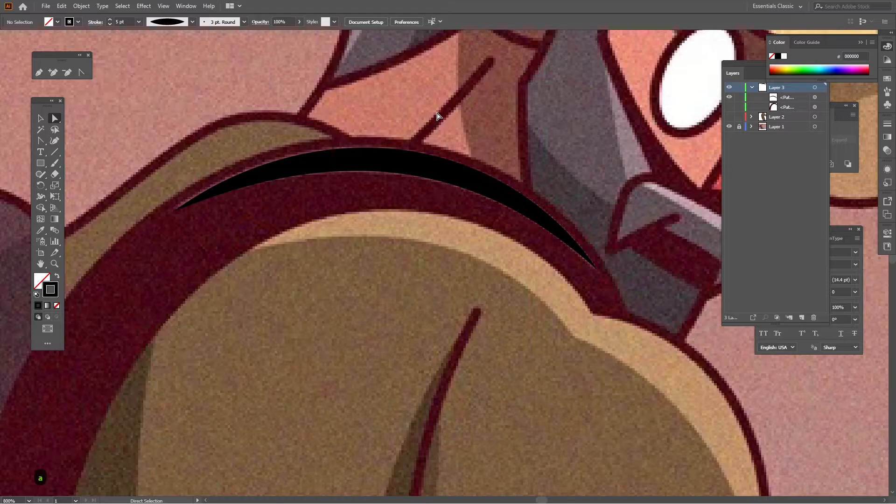
- Shift the arc off the highlight, apply the highlight's sampled purple as its stroke colour, and place the arc back over the highlight
{"action": "key", "text": "v"}
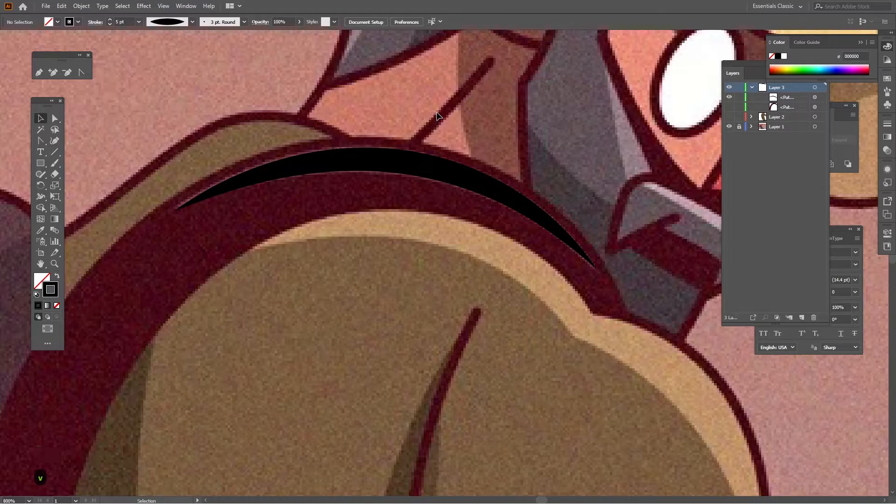
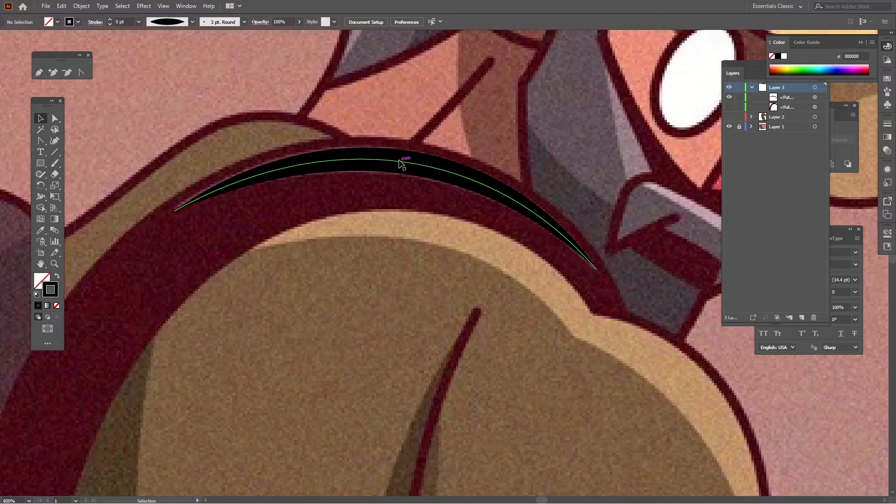
{"action": "left_click", "coordinate": [400, 162]}
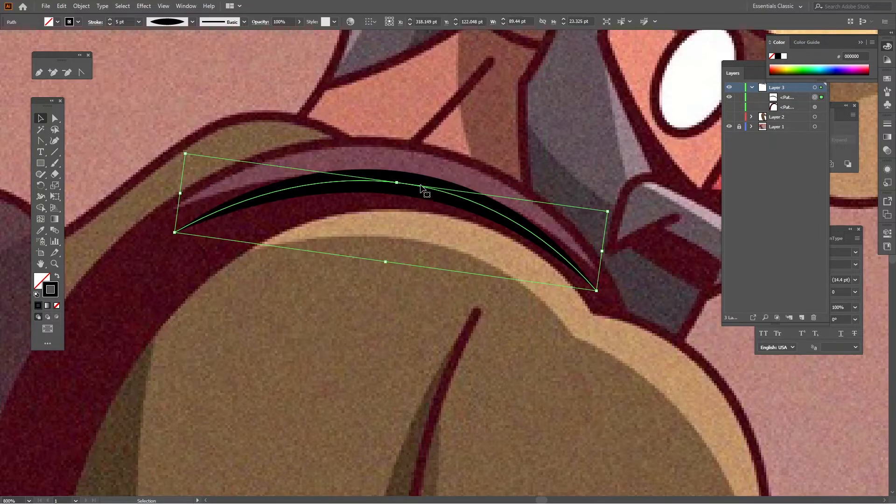
{"action": "key", "text": "shift+x"}
{"action": "key", "text": "i"}
{"action": "left_click", "coordinate": [405, 159]}
{"action": "key", "text": "v"}
{"action": "key", "text": "shift+x"}
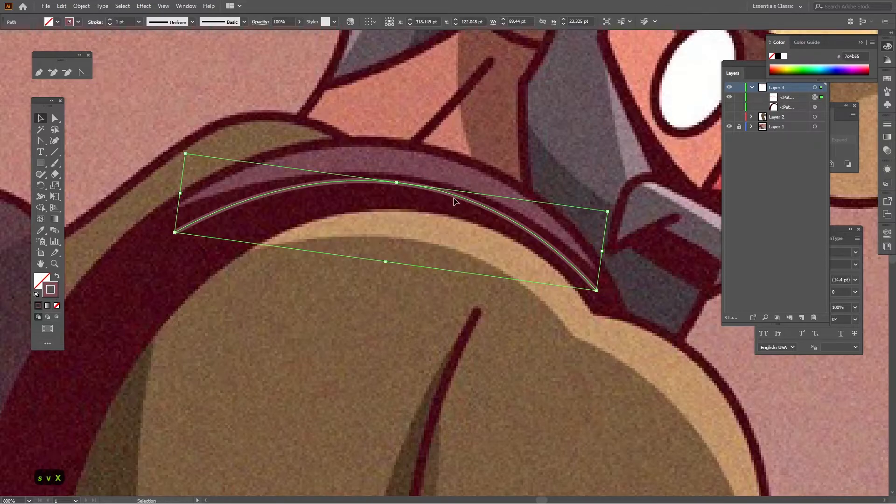
{"action": "left_click_drag", "start_coordinate": [438, 194], "coordinate": [441, 164]}
{"action": "key", "text": "a"}
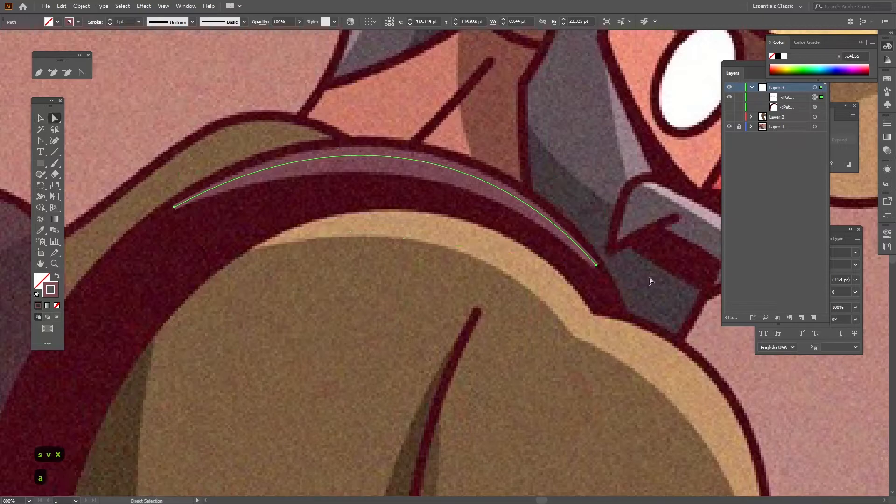
- Move the end anchor of the highlight arc nearest the beard slightly inward along the strap highlight and reselect the whole arc
{"action": "left_click", "coordinate": [597, 265]}
{"action": "left_click_drag", "start_coordinate": [597, 267], "coordinate": [595, 266]}
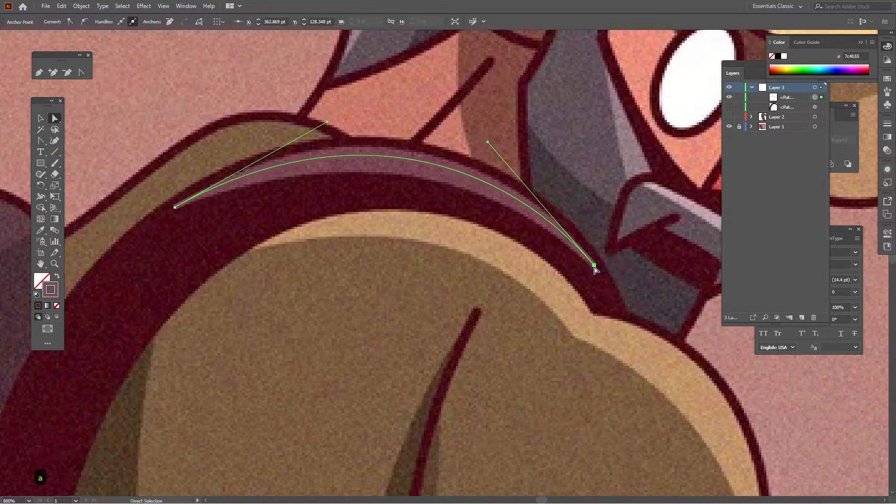
{"action": "key", "text": "v"}
{"action": "left_click_drag", "start_coordinate": [365, 124], "coordinate": [374, 184]}
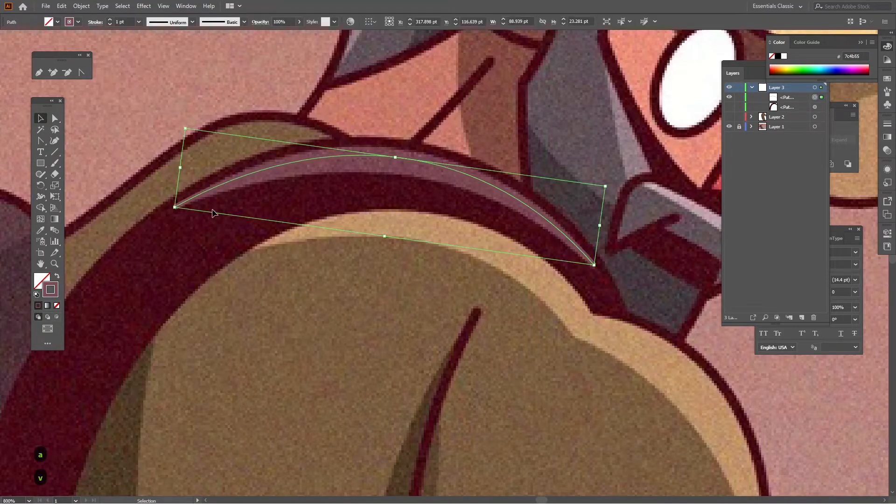
- Apply Width Profile 1 to the highlight arc's stroke
{"action": "left_click", "coordinate": [178, 22]}
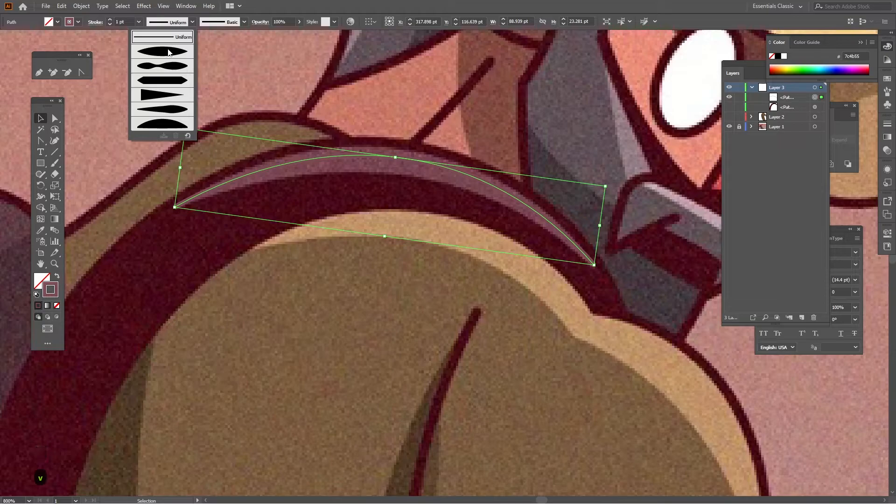
{"action": "left_click", "coordinate": [172, 20]}
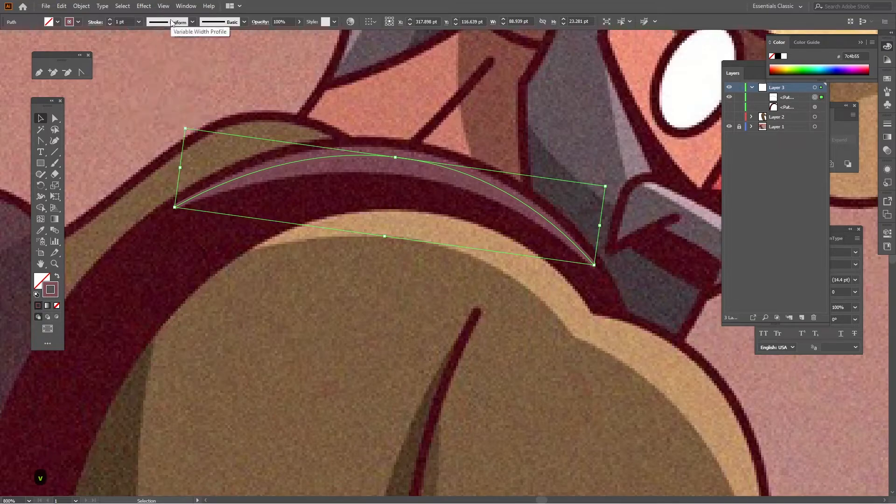
{"action": "left_click", "coordinate": [890, 124]}
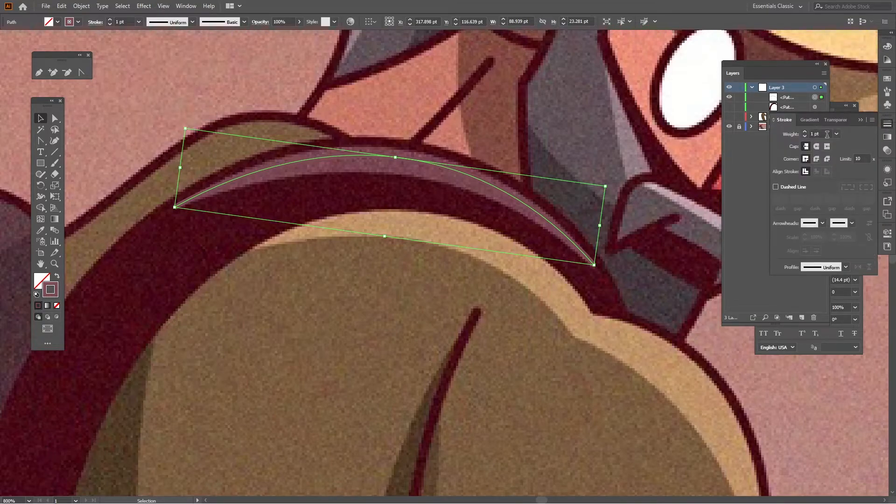
{"action": "left_click", "coordinate": [829, 267]}
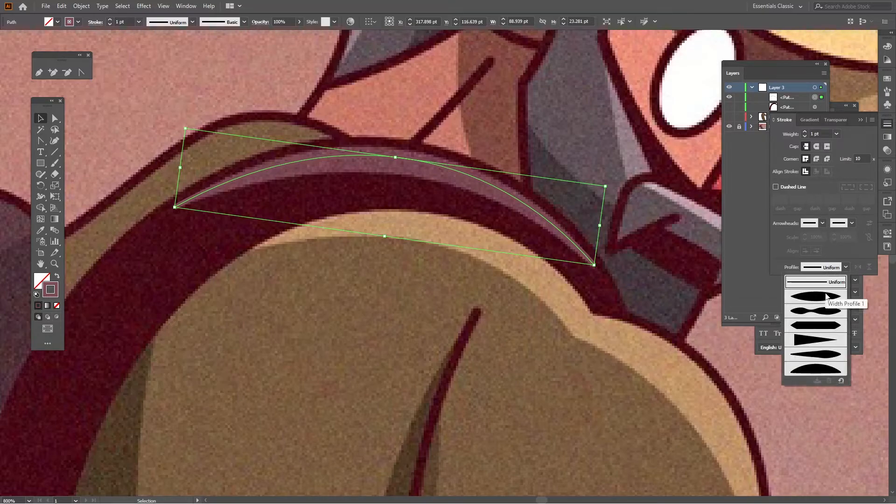
{"action": "left_click", "coordinate": [826, 293]}
- Try out heavier stroke weights on the highlight arc
{"action": "left_click", "coordinate": [822, 135]}
{"action": "key", "text": "Up"}
{"action": "key", "text": "Up"}
{"action": "key", "text": "Up"}
{"action": "key", "text": "Up"}
{"action": "key", "text": "Up"}
{"action": "key", "text": "Down"}
- Bend the middle of the highlight arc slightly lower so it runs through the centre of the strap highlight
{"action": "type", "text": "a"}
{"action": "left_click", "coordinate": [404, 147]}
{"action": "left_click", "coordinate": [395, 157]}
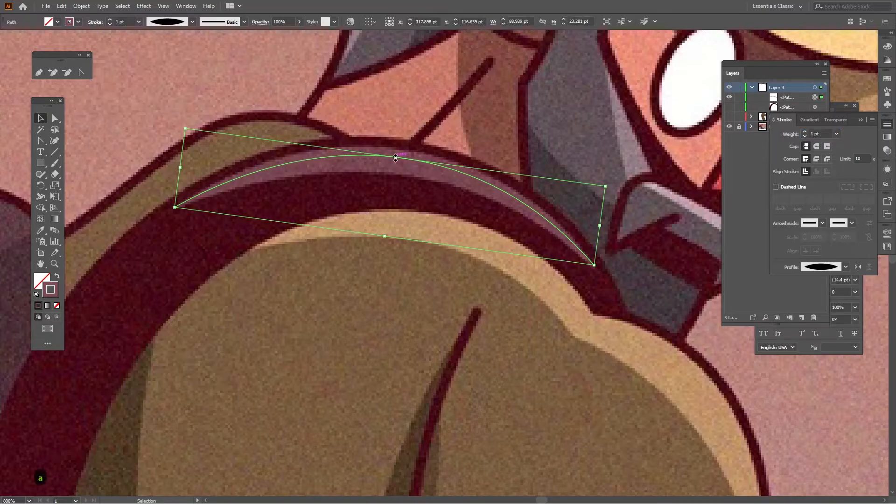
{"action": "key", "text": "a"}
{"action": "left_click", "coordinate": [402, 158]}
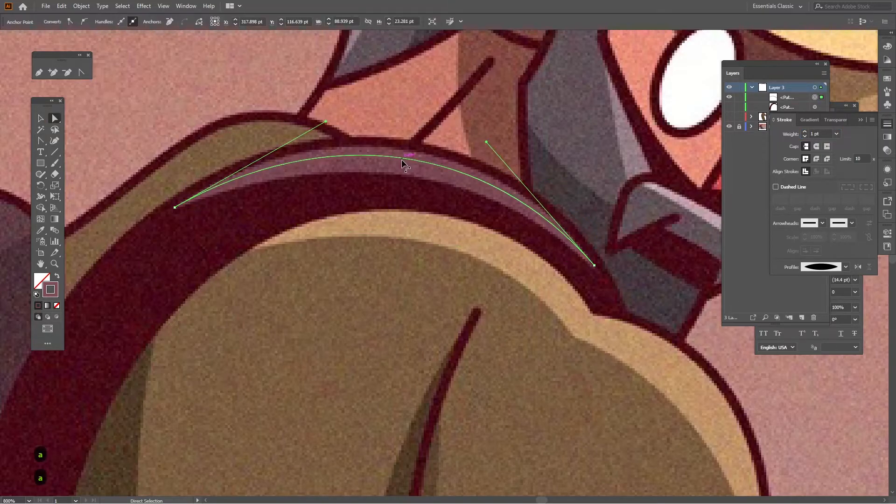
{"action": "key", "text": "v"}
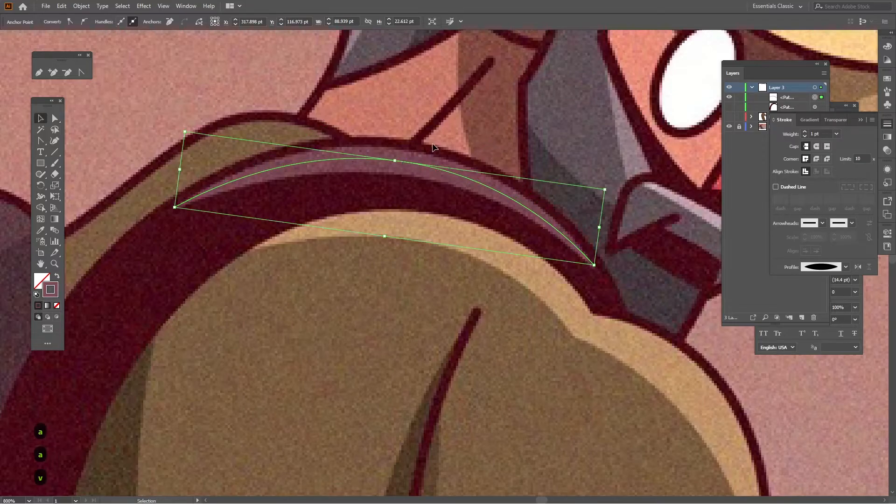
{"action": "left_click", "coordinate": [424, 164]}
{"action": "left_click", "coordinate": [424, 165]}
- Set the highlight arc's stroke weight to 5 pt and deselect the arc
{"action": "left_click", "coordinate": [818, 134]}
{"action": "type", "text": "5"}
{"action": "key", "text": "Return"}
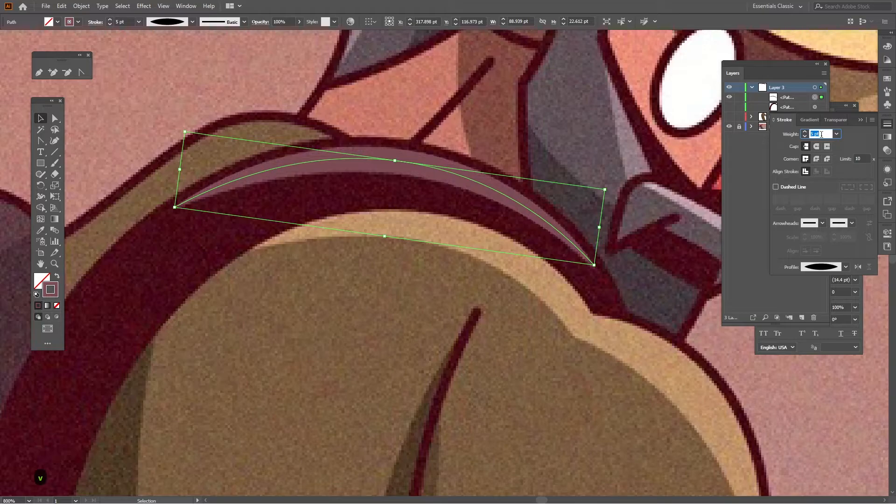
{"action": "key", "text": "Return"}
{"action": "left_click", "coordinate": [420, 162]}
- Clear the workspace of all panels except the Layers panel
{"action": "scroll", "coordinate": [420, 162], "scroll_direction": "down", "scroll_amount": 3}
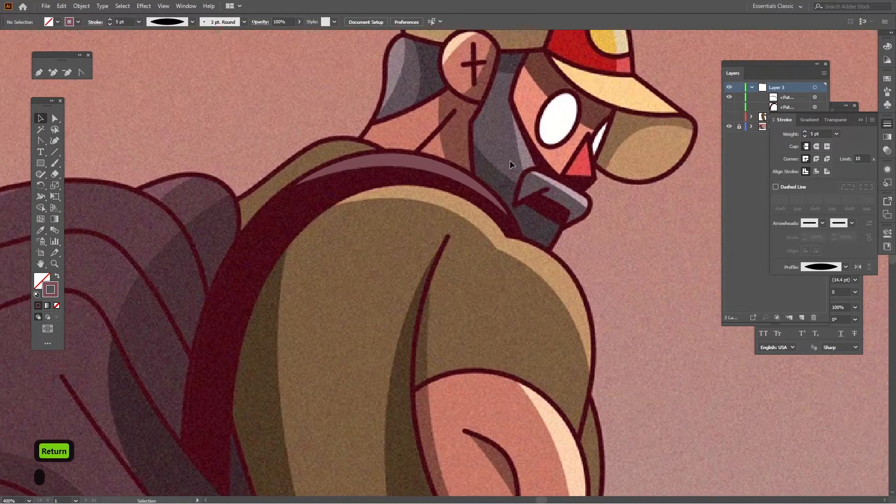
{"action": "key", "text": "Tab"}
{"action": "key", "text": "Tab"}
{"action": "key", "text": "Tab"}
{"action": "key", "text": "F7"}
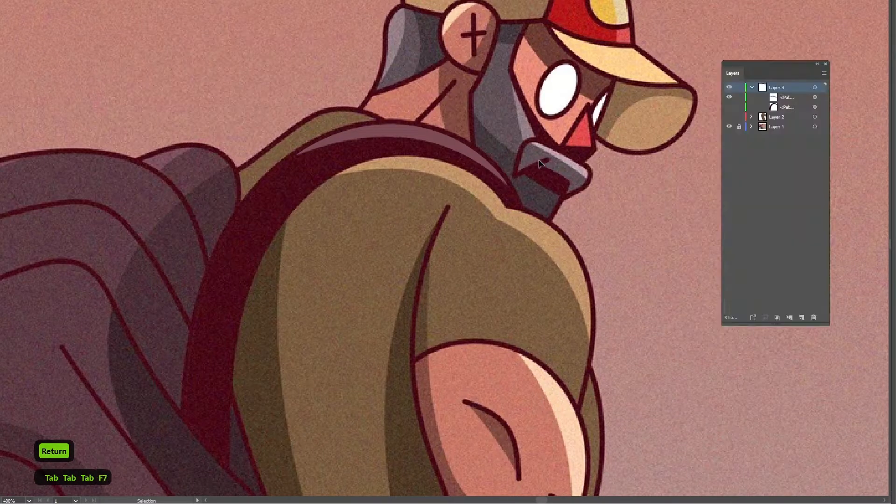
- Make the strap path and Layer 2 visible and hide the reference artwork in Layer 1
{"action": "left_click", "coordinate": [729, 107]}
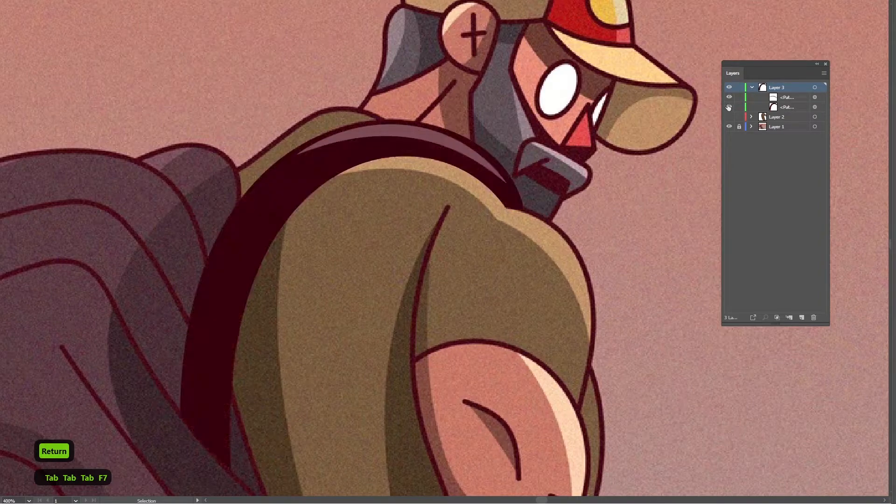
{"action": "left_click_drag", "start_coordinate": [729, 118], "coordinate": [729, 125]}
{"action": "left_click", "coordinate": [729, 108]}
{"action": "left_click", "coordinate": [729, 108]}
{"action": "left_click", "coordinate": [730, 117]}
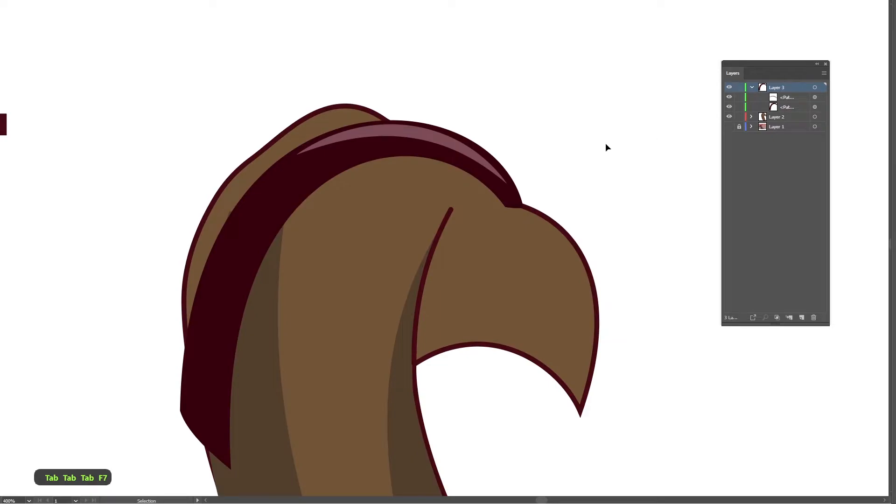
{"action": "scroll", "coordinate": [606, 143], "scroll_direction": "down", "scroll_amount": 1}
{"action": "scroll", "coordinate": [618, 131], "scroll_direction": "down", "scroll_amount": 1}
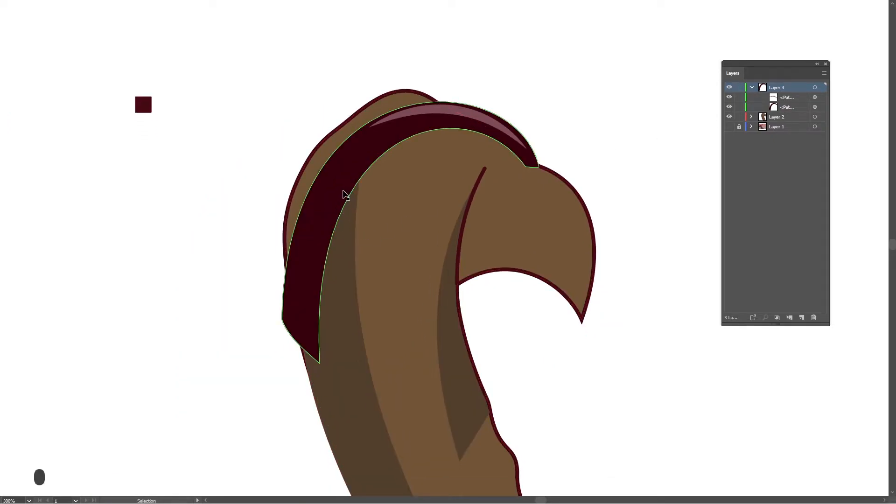
- Examine the shirt's shadow shape beneath the strap and how the traced shapes overlap
{"action": "key", "text": "a"}
{"action": "left_click", "coordinate": [320, 172]}
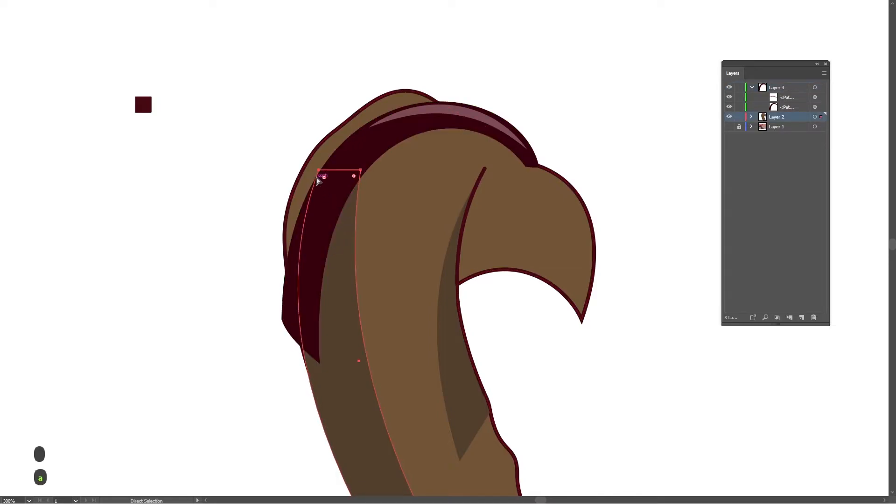
{"action": "left_click", "coordinate": [262, 276]}
{"action": "left_click_drag", "start_coordinate": [226, 314], "coordinate": [222, 242]}
{"action": "key", "text": "v"}
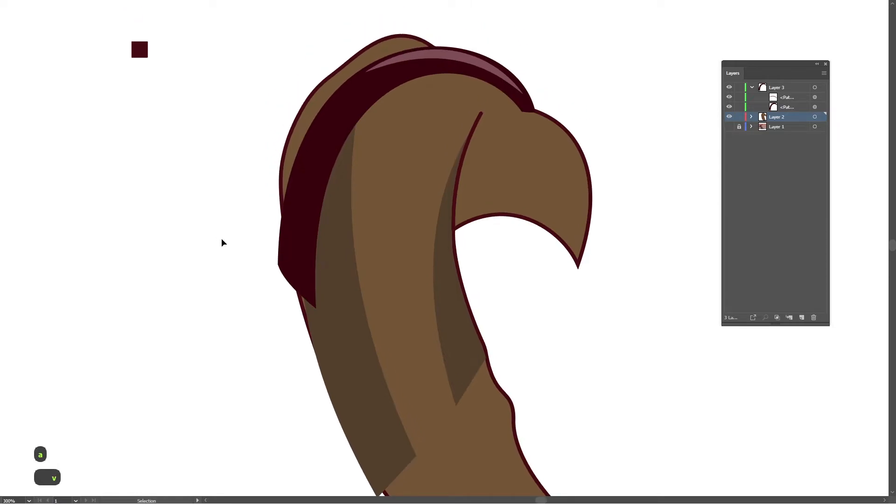
{"action": "left_click_drag", "start_coordinate": [406, 174], "coordinate": [379, 171]}
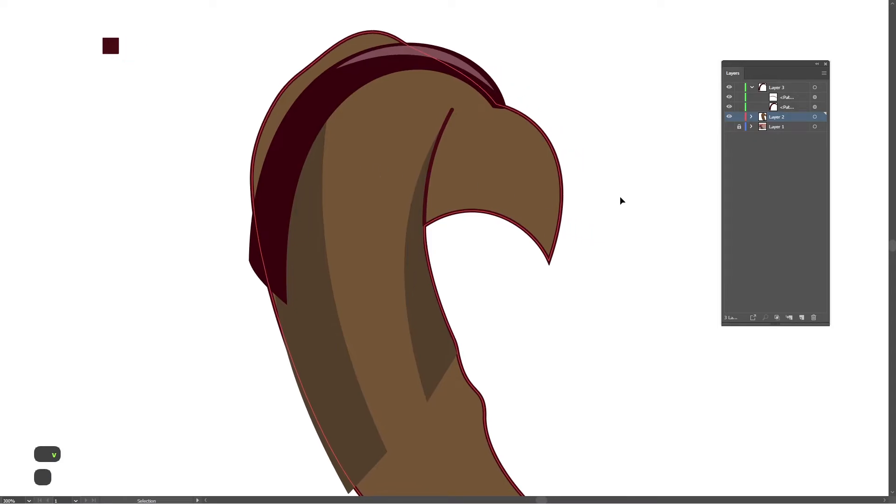
- Show the reference artwork in Layer 1 again and collapse the contents of Layer 3
{"action": "left_click", "coordinate": [730, 126]}
{"action": "key", "text": "ctrl+minus"}
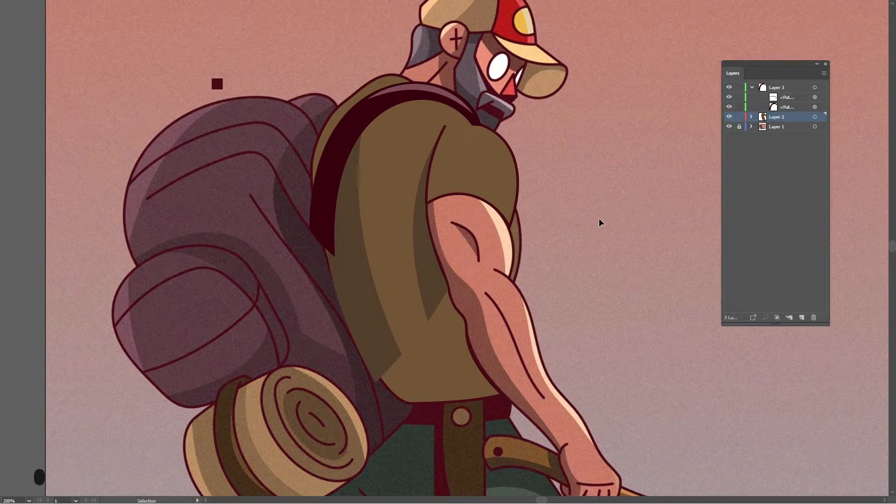
{"action": "left_click", "coordinate": [753, 88]}
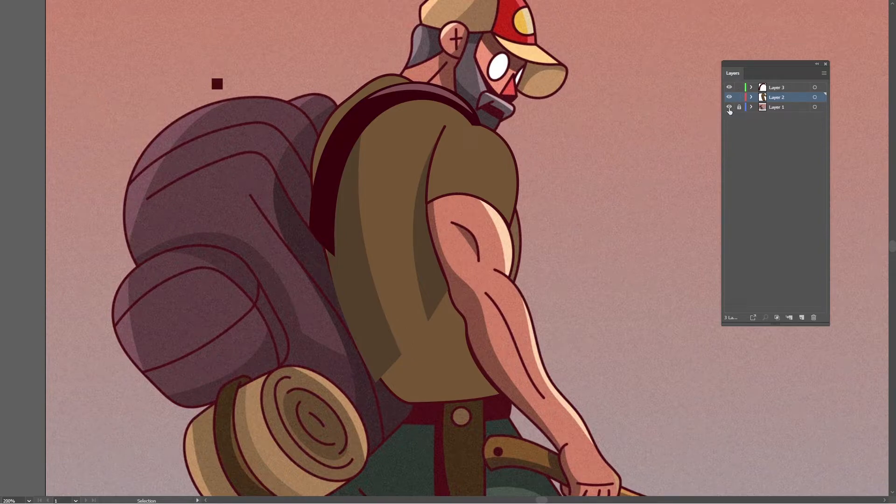
- Lower the opacity of all traced shapes except the dark red swatch to 15%, and undo the change
{"action": "key", "text": "ctrl+a"}
{"action": "key", "text": "Tab"}
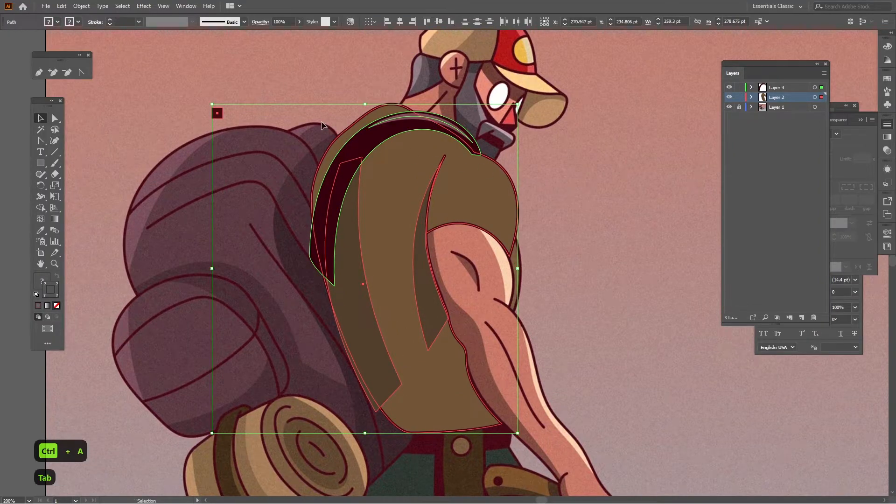
{"action": "left_click", "coordinate": [217, 113], "text": "shift"}
{"action": "left_click", "coordinate": [300, 22]}
{"action": "left_click_drag", "start_coordinate": [297, 33], "coordinate": [270, 35]}
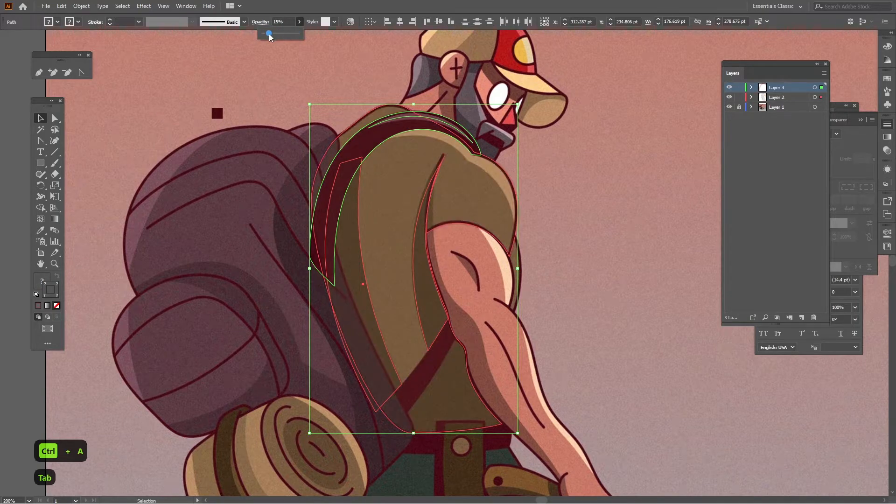
{"action": "key", "text": "Return"}
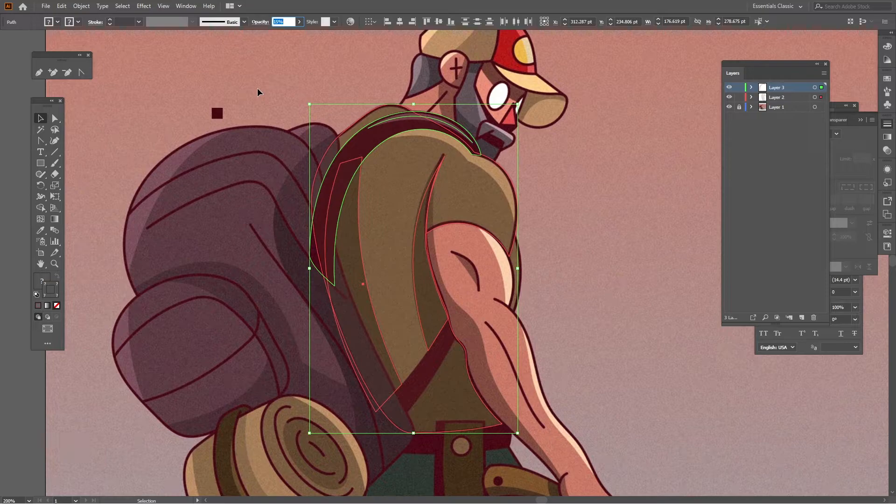
{"action": "left_click", "coordinate": [256, 88]}
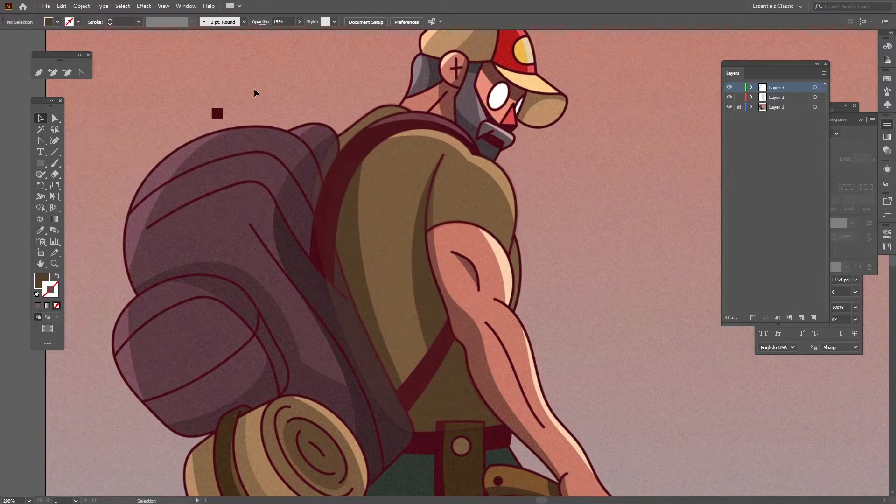
{"action": "key", "text": "ctrl+z"}
{"action": "key", "text": "ctrl+z"}
- Hide Layer 3 and Layer 2, keep the reference layer visible, and add a new layer on top for the arm
{"action": "left_click", "coordinate": [737, 107]}
{"action": "left_click", "coordinate": [730, 88]}
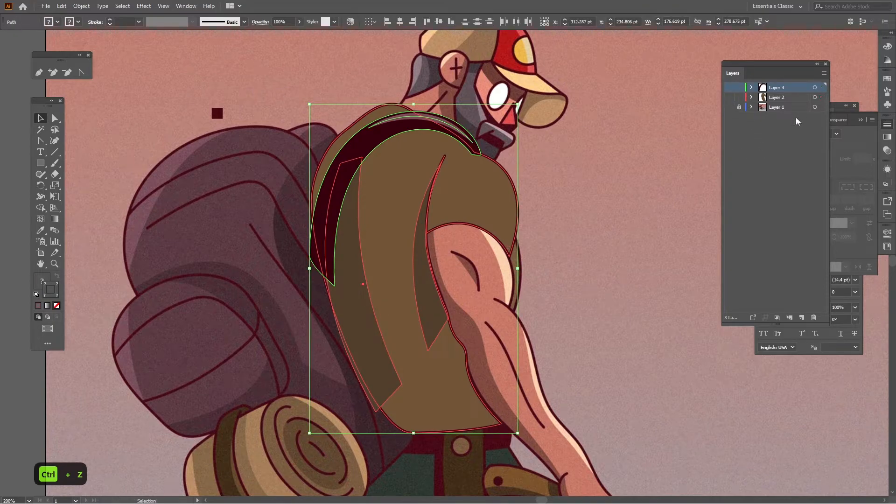
{"action": "left_click", "coordinate": [729, 107]}
{"action": "left_click", "coordinate": [729, 107]}
{"action": "left_click_drag", "start_coordinate": [595, 202], "coordinate": [441, 114]}
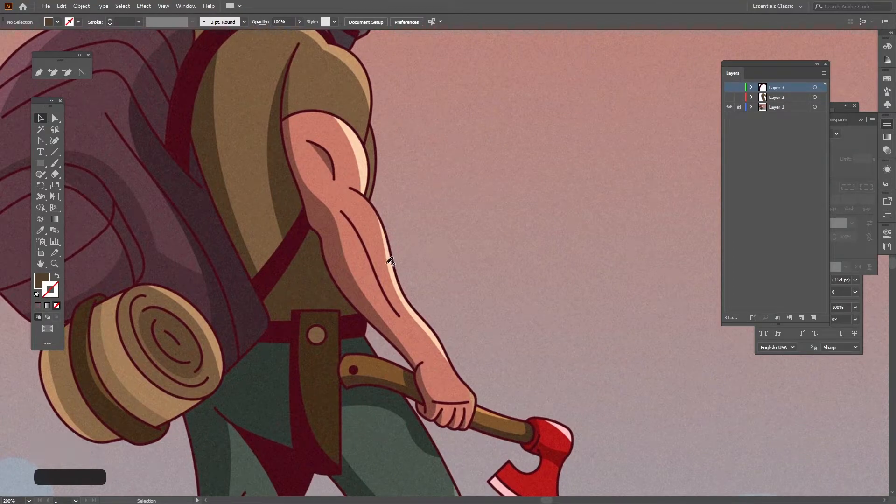
{"action": "left_click", "coordinate": [802, 318]}
- Start the arm's outline with the Pen tool, drawing a curve from the sleeve's outer edge down to the elbow crease
{"action": "scroll", "coordinate": [392, 174], "scroll_direction": "up", "scroll_amount": 1}
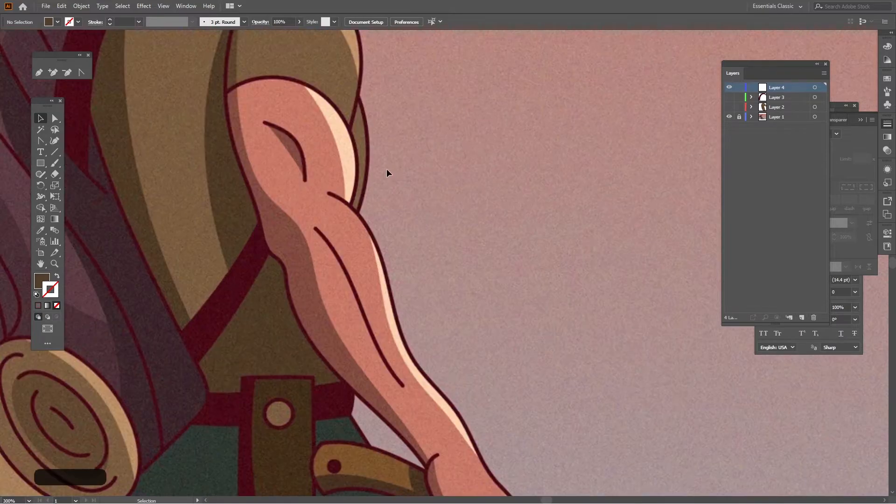
{"action": "left_click_drag", "start_coordinate": [388, 175], "coordinate": [421, 170]}
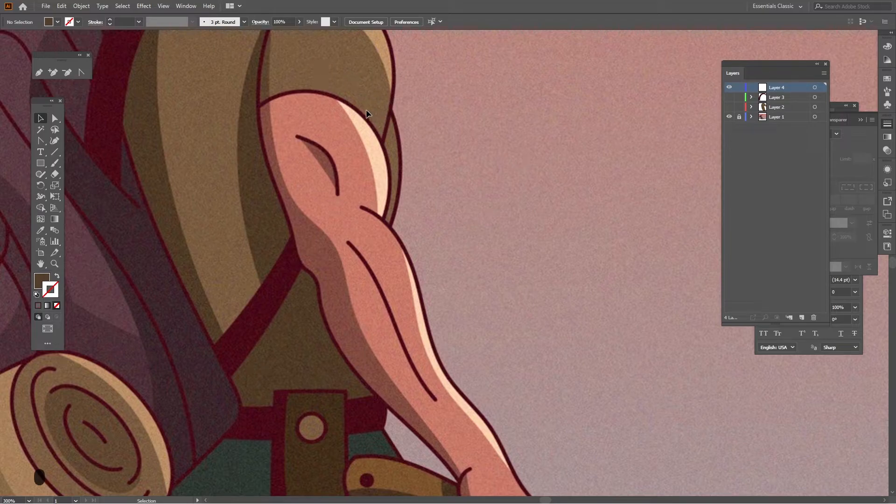
{"action": "key", "text": "p"}
{"action": "key", "text": "Tab"}
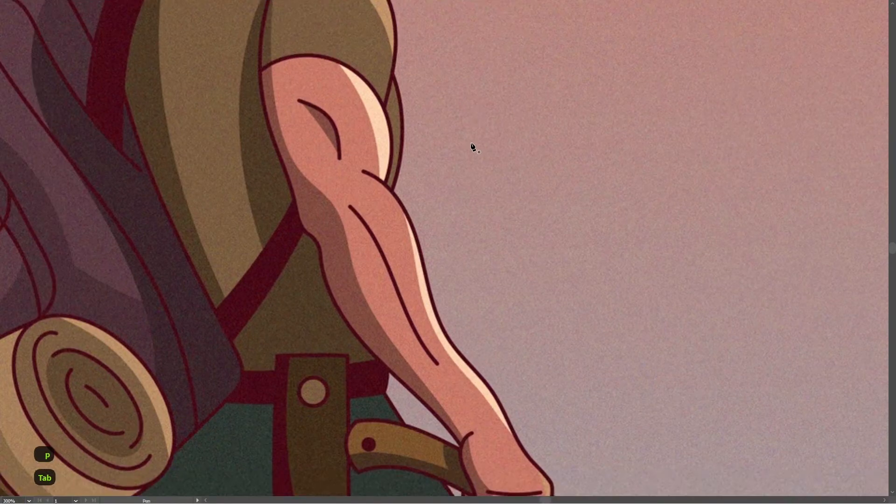
{"action": "scroll", "coordinate": [392, 115], "scroll_direction": "up", "scroll_amount": 1}
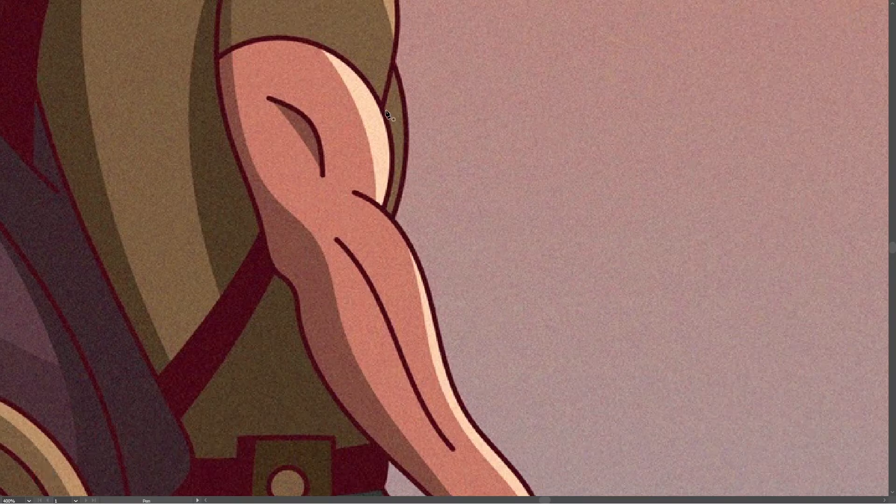
{"action": "left_click_drag", "start_coordinate": [382, 109], "coordinate": [397, 140]}
{"action": "left_click_drag", "start_coordinate": [385, 208], "coordinate": [376, 224]}
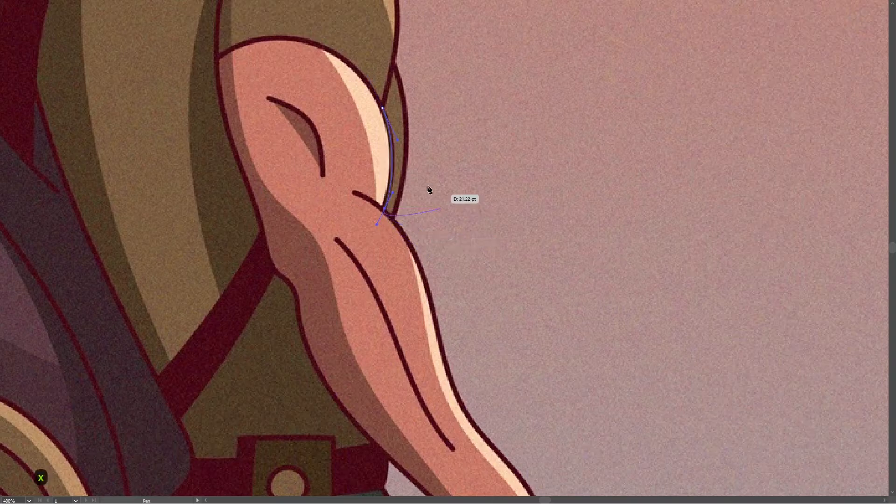
- Continue the arm outline from the elbow crease down the outer forearm, adjusting the curve handles to follow the line art
{"action": "scroll", "coordinate": [425, 175], "scroll_direction": "up", "scroll_amount": 2}
{"action": "scroll", "coordinate": [453, 212], "scroll_direction": "up", "scroll_amount": 1}
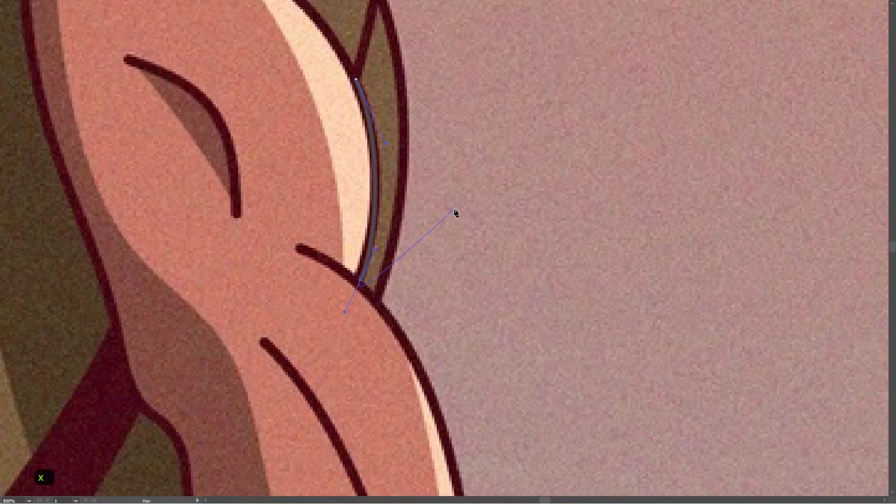
{"action": "scroll", "coordinate": [456, 213], "scroll_direction": "down", "scroll_amount": 2}
{"action": "scroll", "coordinate": [457, 242], "scroll_direction": "down", "scroll_amount": 4}
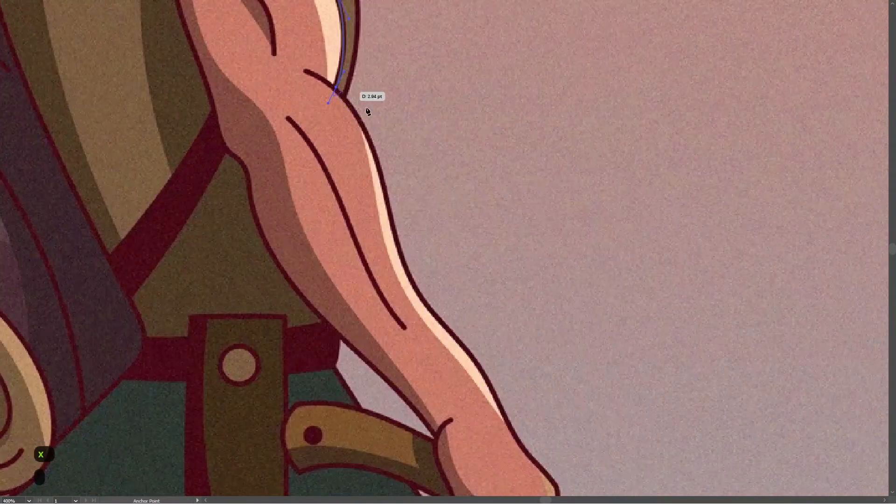
{"action": "left_click_drag", "start_coordinate": [329, 103], "coordinate": [447, 148]}
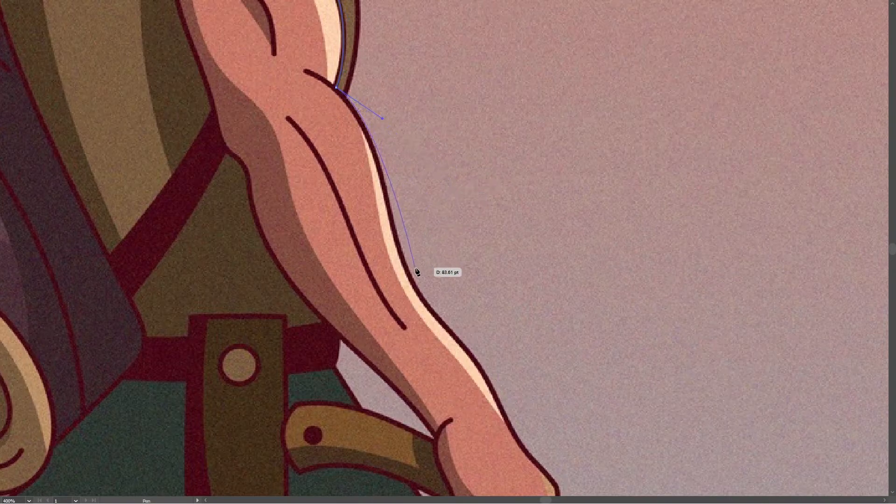
{"action": "scroll", "coordinate": [414, 271], "scroll_direction": "down", "scroll_amount": 2}
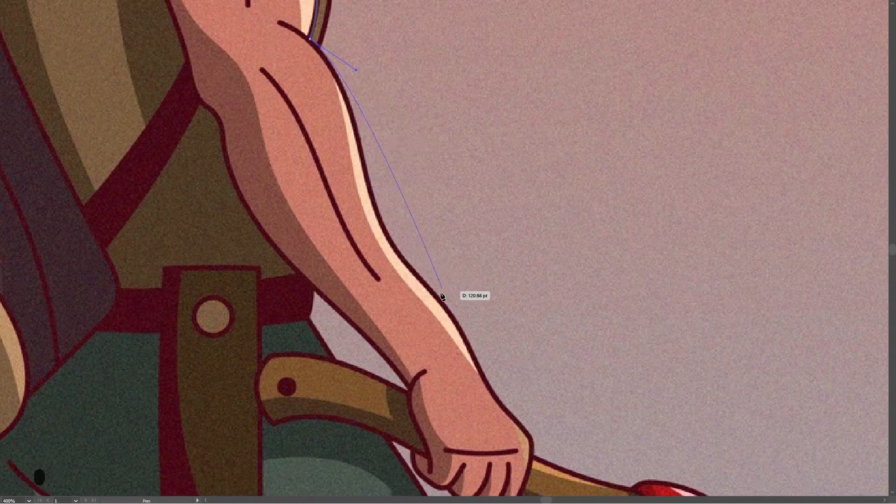
{"action": "left_click_drag", "start_coordinate": [445, 306], "coordinate": [525, 366]}
{"action": "key", "text": "space"}
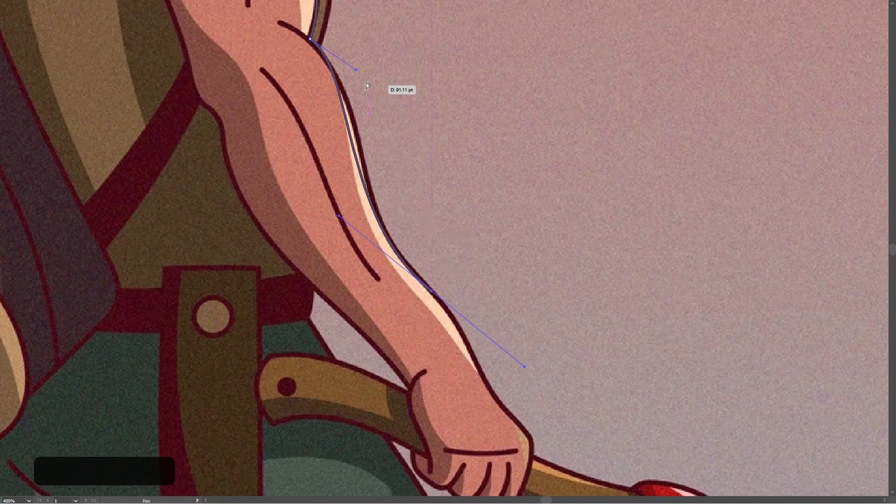
{"action": "left_click_drag", "start_coordinate": [380, 91], "coordinate": [379, 98]}
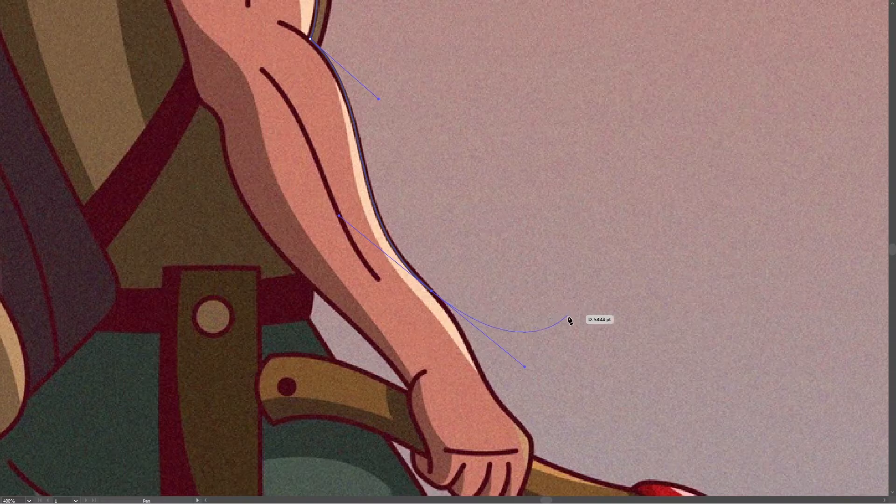
{"action": "left_click_drag", "start_coordinate": [569, 320], "coordinate": [548, 246]}
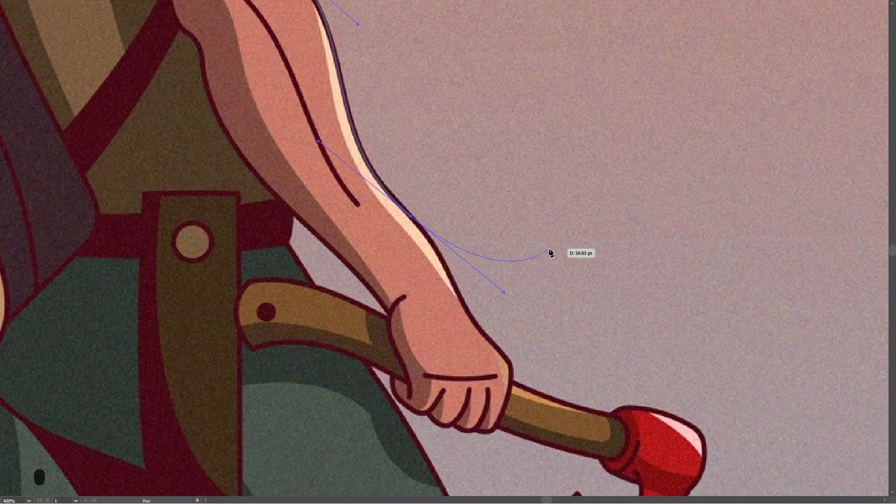
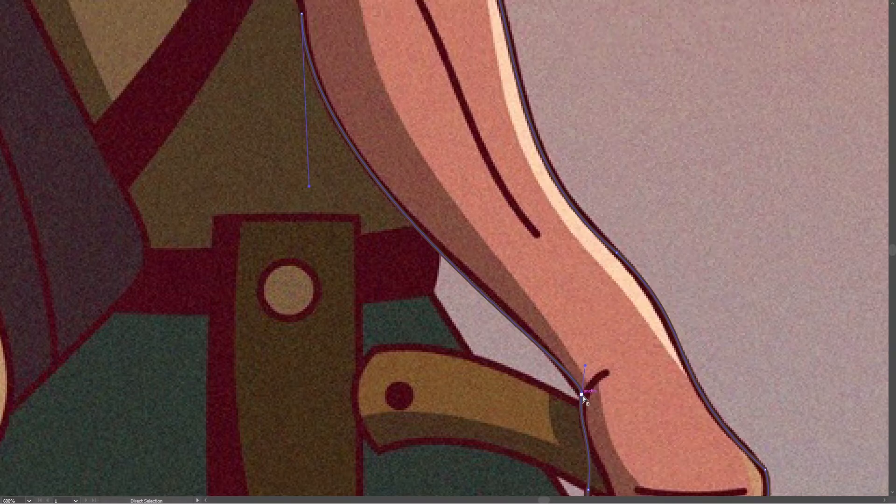
- Nudge the outline's wrist anchor onto the line art and trace the inner elbow bend, reshaping its handles to match
{"action": "left_click_drag", "start_coordinate": [583, 396], "coordinate": [582, 399]}
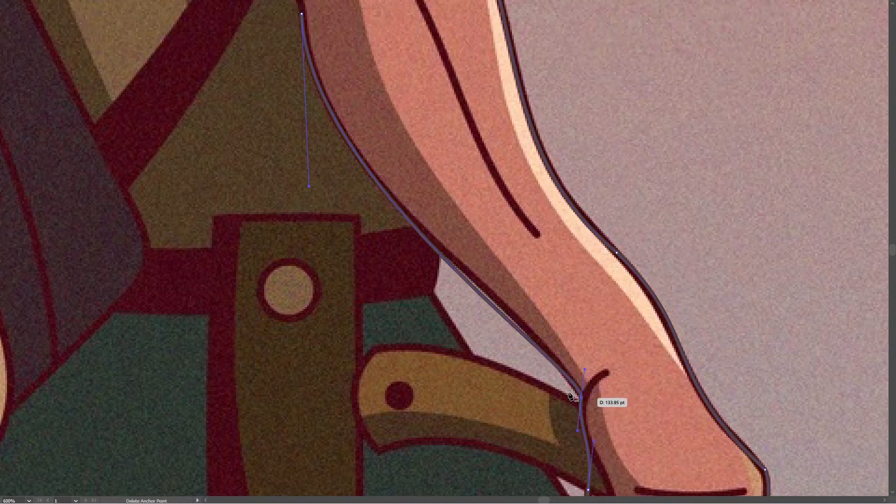
{"action": "left_click_drag", "start_coordinate": [466, 309], "coordinate": [474, 338]}
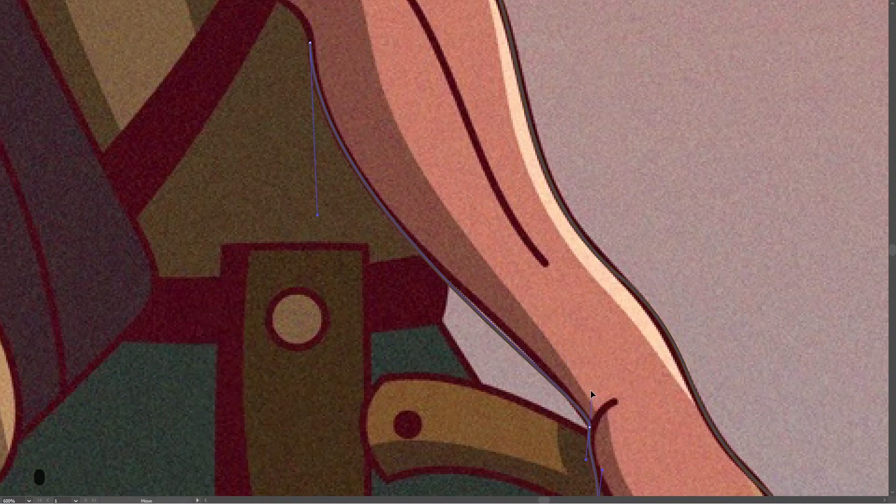
{"action": "left_click_drag", "start_coordinate": [591, 396], "coordinate": [569, 361]}
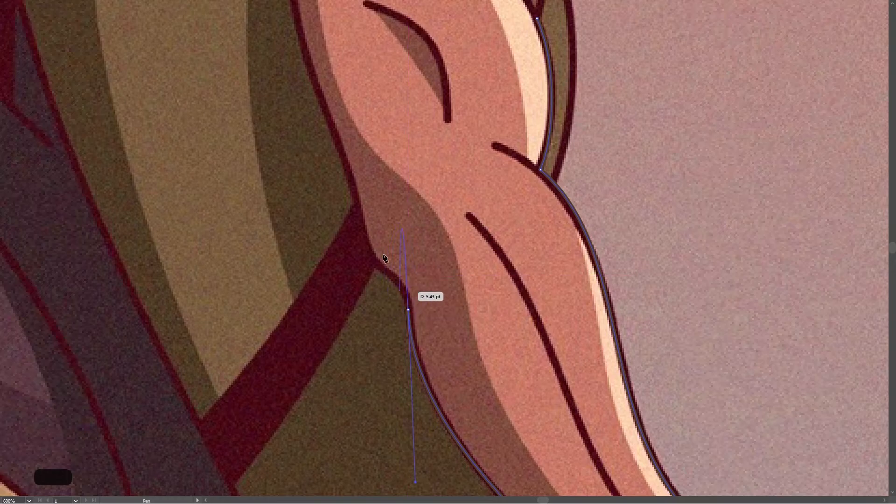
{"action": "left_click_drag", "start_coordinate": [353, 187], "coordinate": [353, 154]}
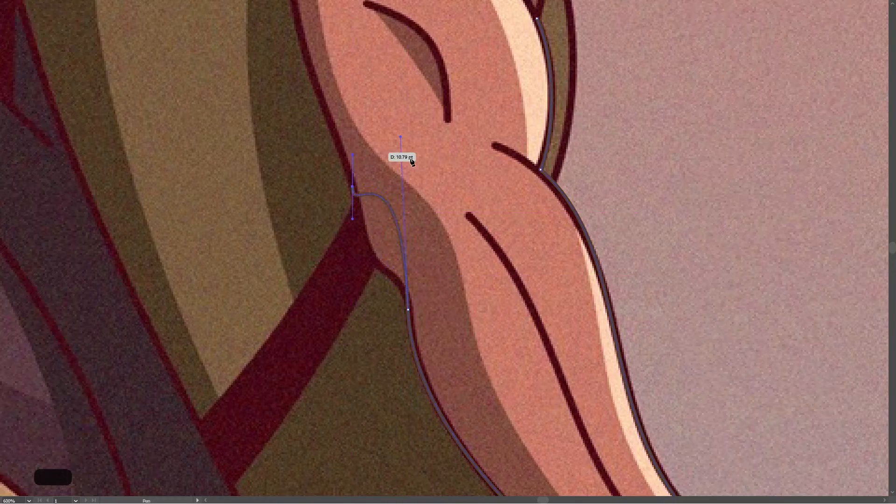
{"action": "left_click_drag", "start_coordinate": [400, 137], "coordinate": [406, 276]}
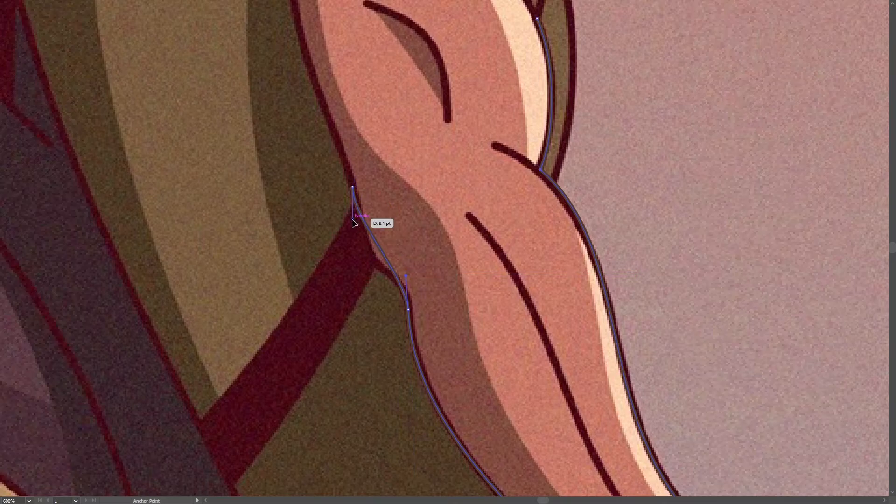
{"action": "left_click_drag", "start_coordinate": [353, 218], "coordinate": [369, 290]}
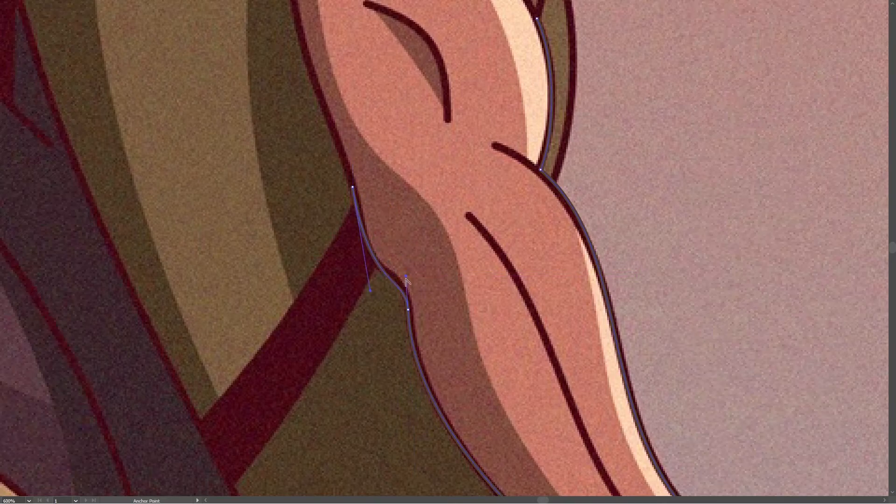
{"action": "left_click_drag", "start_coordinate": [408, 266], "coordinate": [409, 266]}
- Extend the arm outline up the inner upper arm to the sleeve hem and refine the curve's lower handle
{"action": "left_click_drag", "start_coordinate": [399, 172], "coordinate": [440, 322]}
{"action": "scroll", "coordinate": [439, 322], "scroll_direction": "down", "scroll_amount": 1}
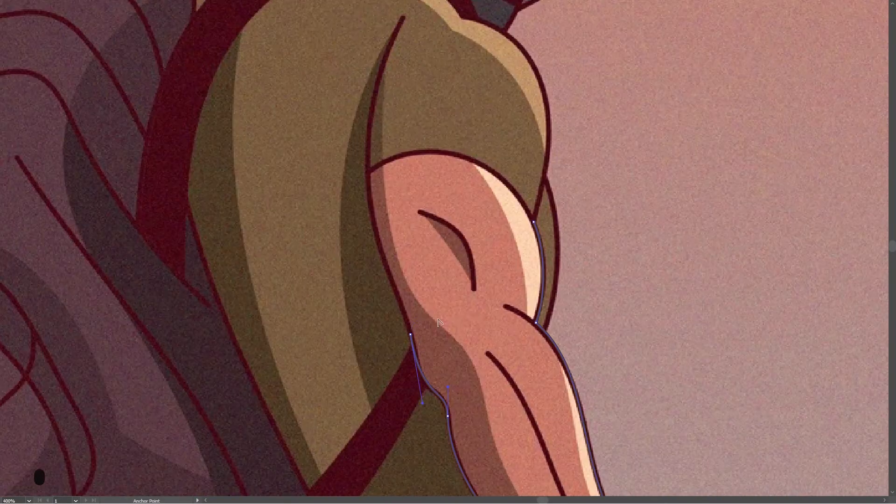
{"action": "left_click", "coordinate": [368, 176]}
{"action": "left_click_drag", "start_coordinate": [371, 132], "coordinate": [372, 126]}
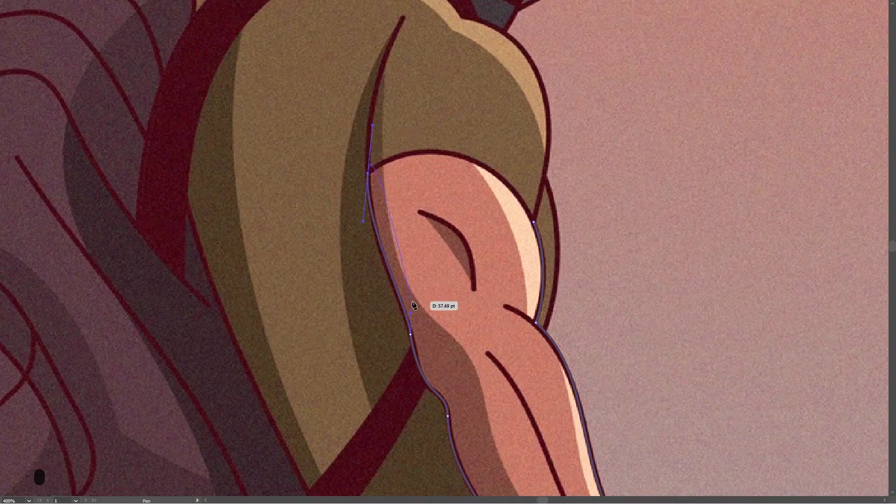
{"action": "scroll", "coordinate": [410, 323], "scroll_direction": "up", "scroll_amount": 1}
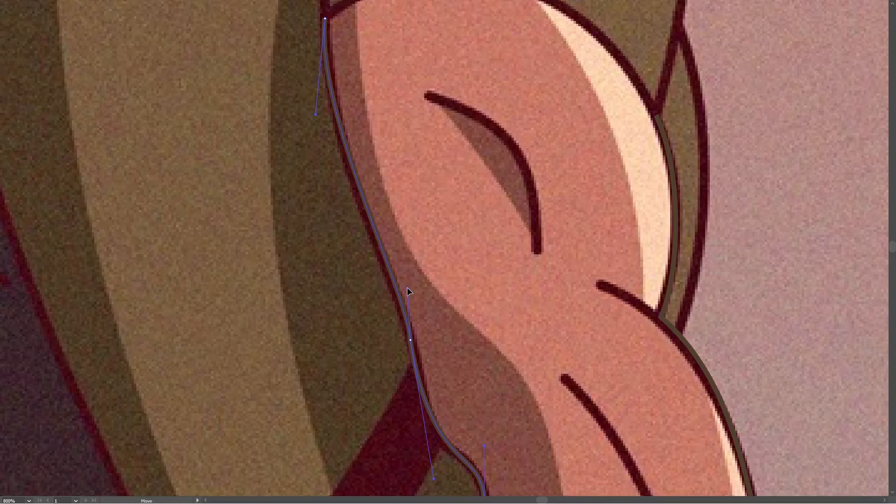
{"action": "left_click_drag", "start_coordinate": [403, 284], "coordinate": [402, 283]}
- Close the arm outline with a curve along the sleeve hem and inspect the closing anchor at the sleeve's outer edge
{"action": "left_click_drag", "start_coordinate": [426, 171], "coordinate": [423, 349]}
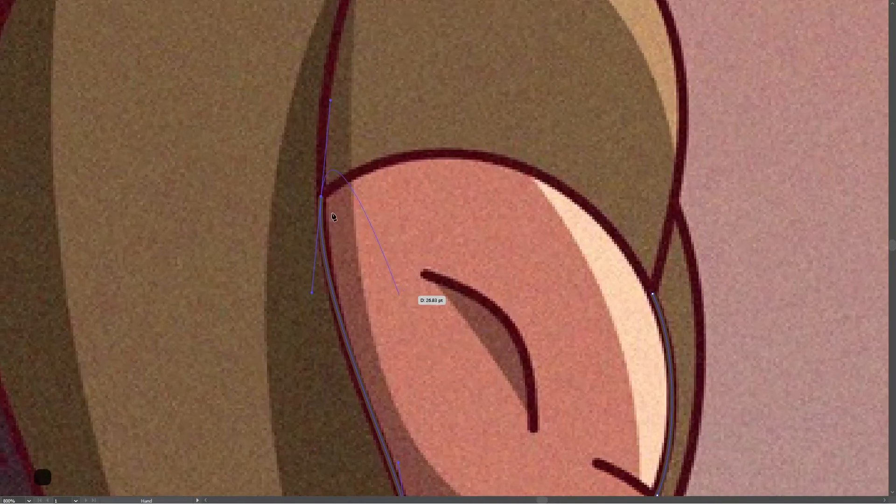
{"action": "left_click_drag", "start_coordinate": [330, 100], "coordinate": [377, 136]}
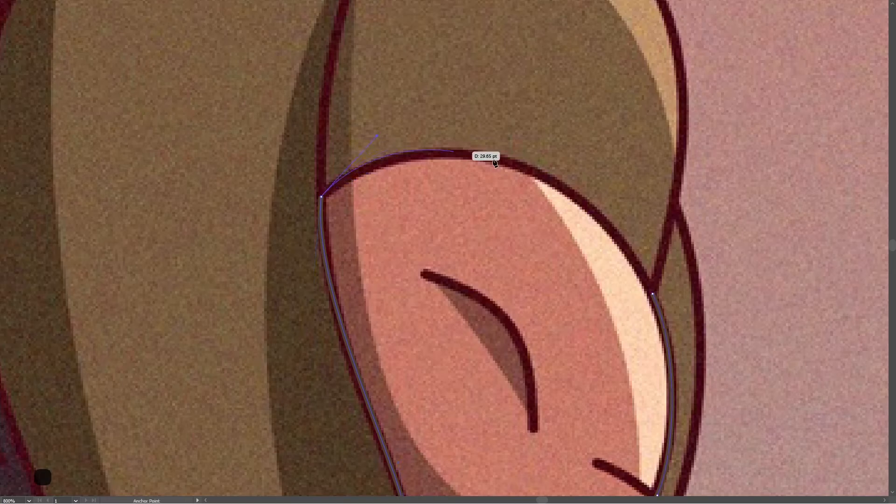
{"action": "mouse_move", "coordinate": [649, 286]}
{"action": "left_mouse_down"}
{"action": "mouse_move", "coordinate": [711, 391]}
{"action": "mouse_move", "coordinate": [730, 449]}
{"action": "mouse_move", "coordinate": [683, 296]}
{"action": "mouse_move", "coordinate": [673, 296]}
{"action": "mouse_move", "coordinate": [683, 358]}
{"action": "left_mouse_up"}
{"action": "key", "text": "v"}
{"action": "scroll", "coordinate": [646, 293], "scroll_direction": "up", "scroll_amount": 4}
{"action": "key", "text": "a"}
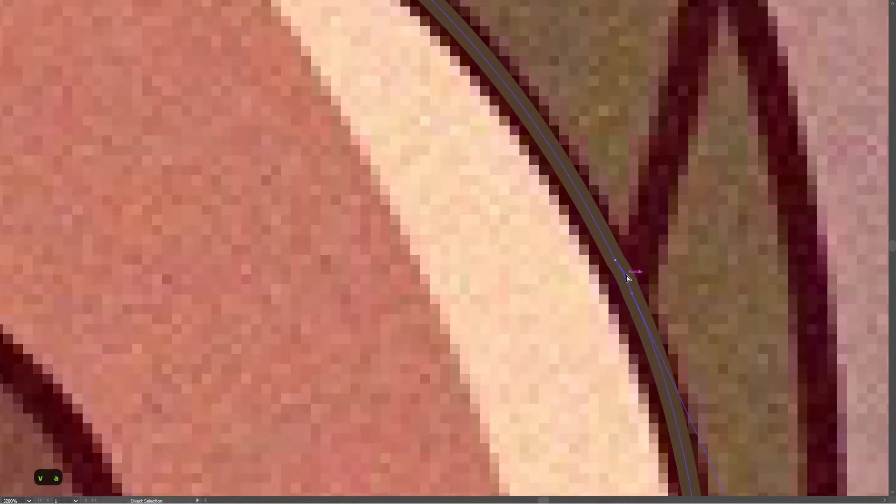
{"action": "scroll", "coordinate": [622, 275], "scroll_direction": "down", "scroll_amount": 1}
{"action": "scroll", "coordinate": [599, 307], "scroll_direction": "down", "scroll_amount": 4}
{"action": "left_click_drag", "start_coordinate": [606, 309], "coordinate": [565, 208]}
- Fill the closed arm shape with the midtone skin color sampled from the reference and review it down to the hand
{"action": "key", "text": "v"}
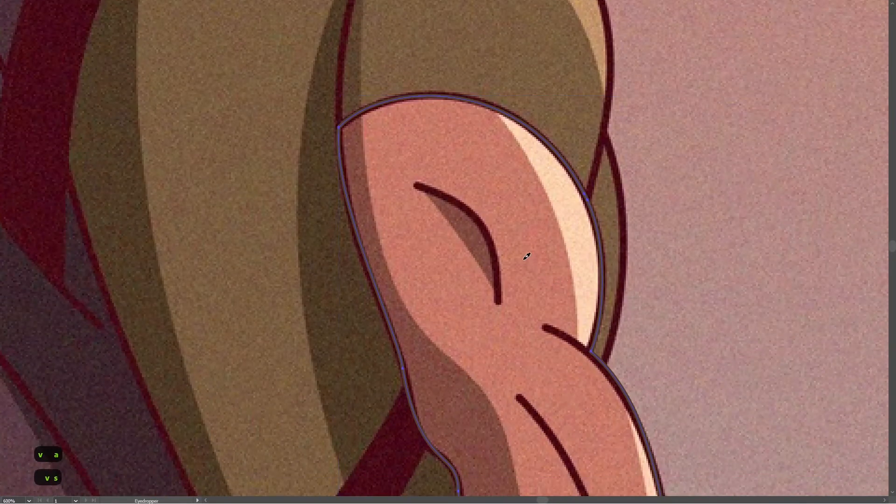
{"action": "left_click", "coordinate": [525, 255]}
{"action": "scroll", "coordinate": [578, 275], "scroll_direction": "down", "scroll_amount": 2}
{"action": "key", "text": "space"}
{"action": "left_click_drag", "start_coordinate": [578, 275], "coordinate": [496, 175]}
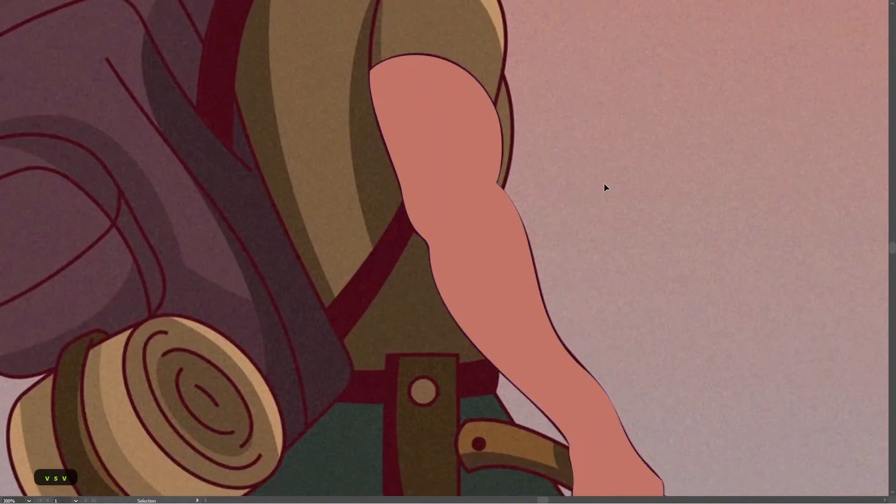
{"action": "left_click_drag", "start_coordinate": [644, 262], "coordinate": [560, 135]}
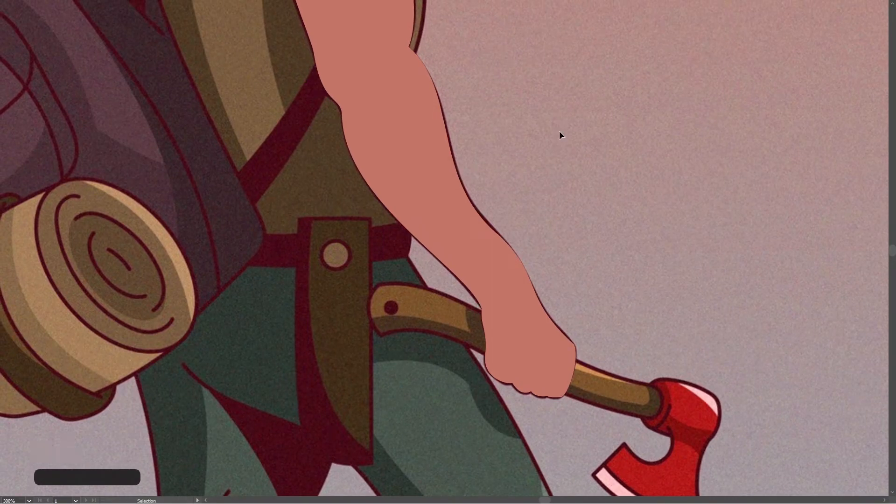
{"action": "key", "text": "space"}
{"action": "left_click_drag", "start_coordinate": [500, 134], "coordinate": [508, 208]}
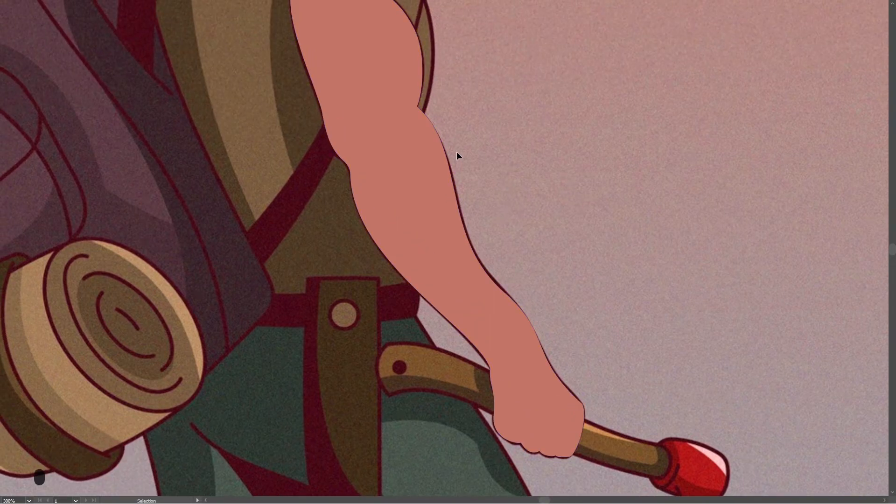
{"action": "left_click_drag", "start_coordinate": [457, 151], "coordinate": [464, 177]}
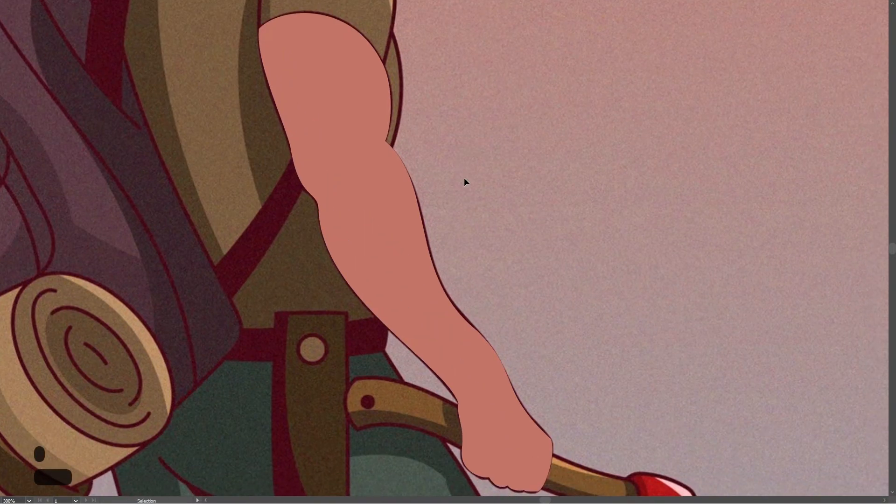
- Expand Layer 4 and hide the filled arm path to reveal the reference arm
{"action": "key", "text": "F7"}
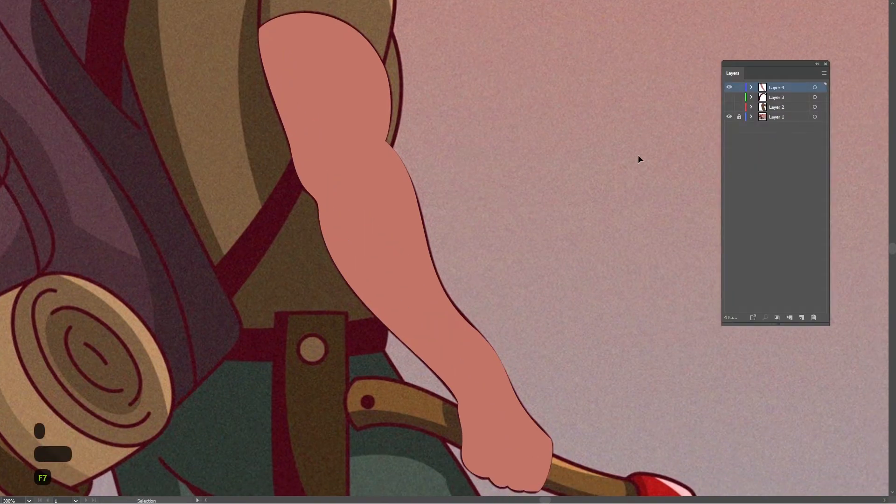
{"action": "left_click", "coordinate": [752, 89]}
{"action": "left_click", "coordinate": [729, 98]}
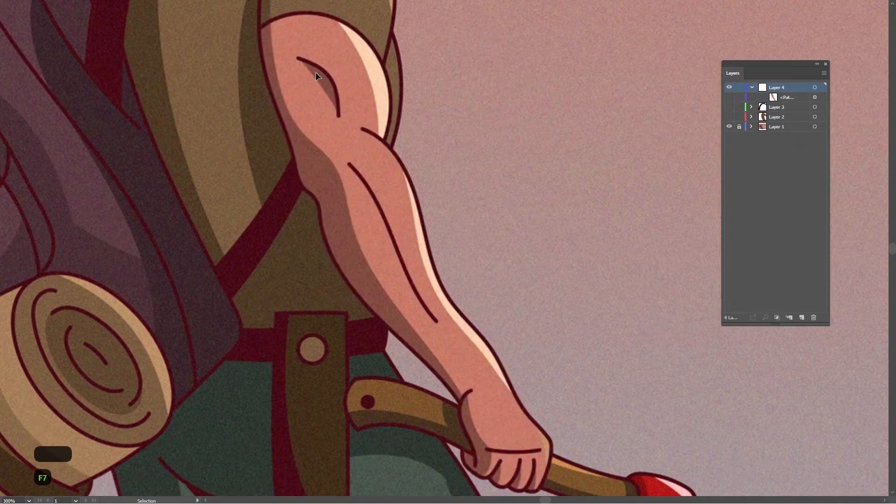
- Start the arm's shadow shape with the Pen tool, curving from above the sleeve hem down the shading edge toward the inner elbow
{"action": "scroll", "coordinate": [299, 56], "scroll_direction": "left", "scroll_amount": 1}
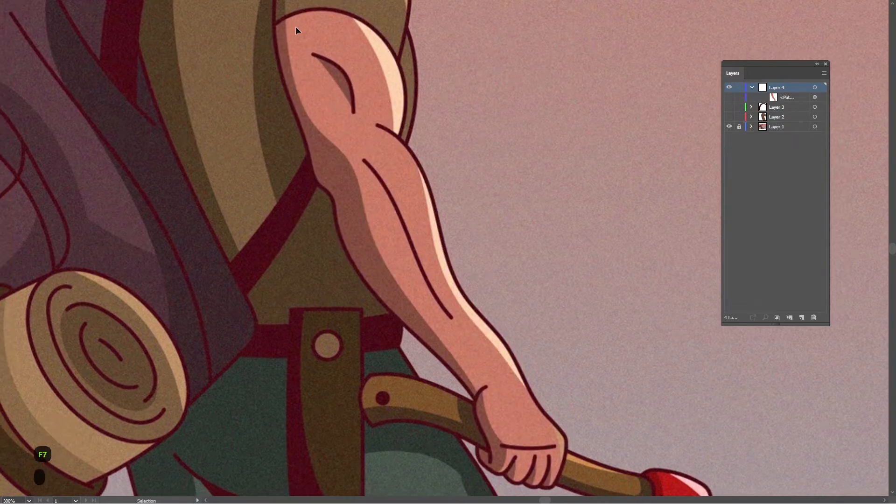
{"action": "left_click_drag", "start_coordinate": [292, 50], "coordinate": [300, 127]}
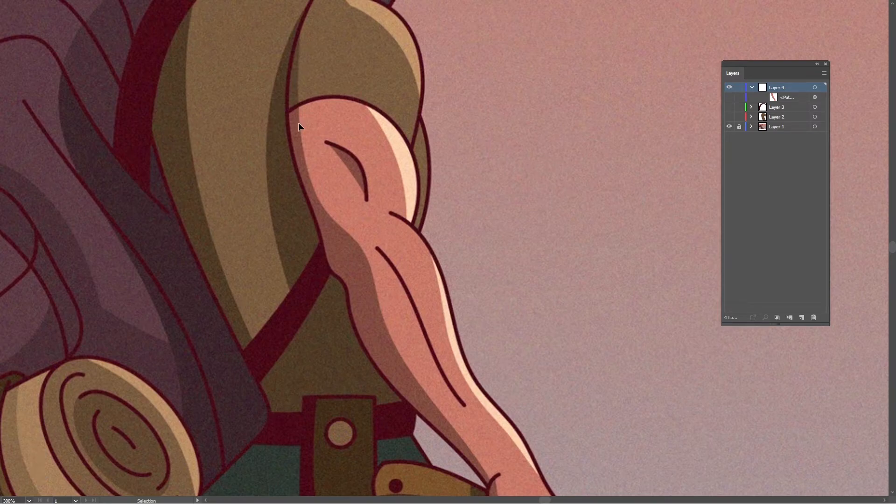
{"action": "key", "text": "p"}
{"action": "scroll", "coordinate": [301, 60], "scroll_direction": "up", "scroll_amount": 2}
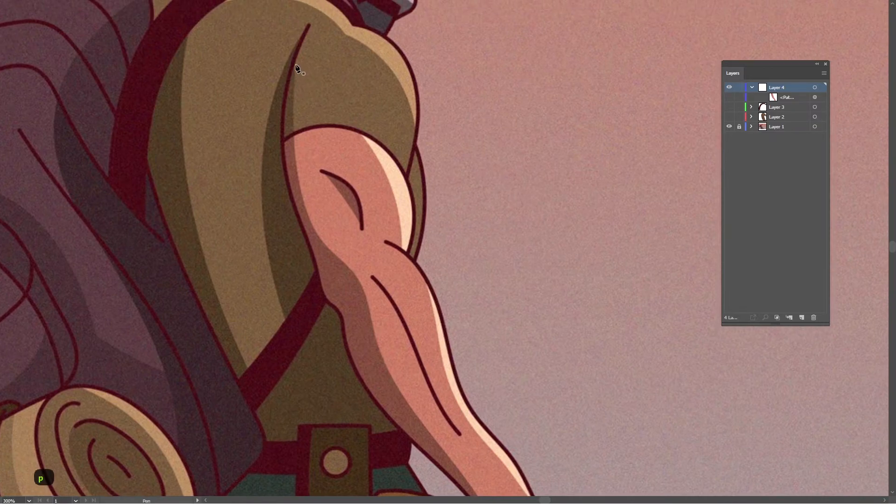
{"action": "left_click", "coordinate": [292, 108]}
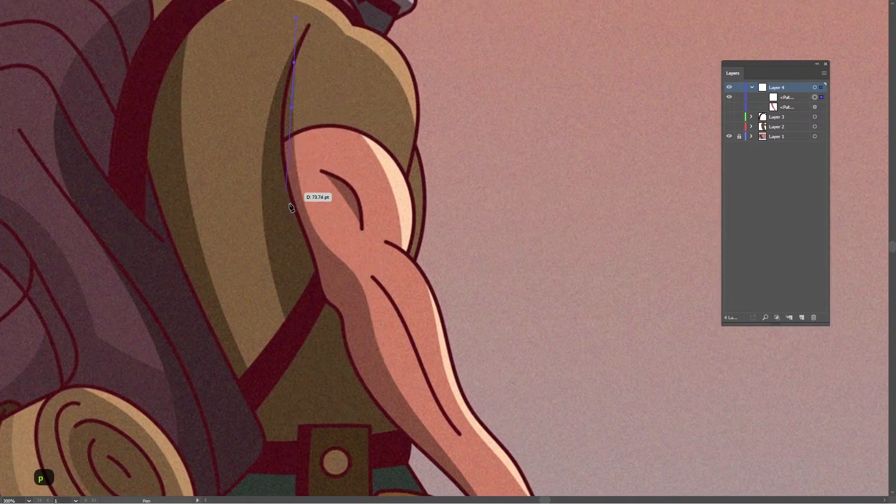
{"action": "left_click_drag", "start_coordinate": [339, 258], "coordinate": [395, 305]}
- Extend the arm's shadow path with a long curve from the inner elbow down the forearm's shading edge
{"action": "key", "text": "space"}
{"action": "left_click_drag", "start_coordinate": [406, 361], "coordinate": [335, 173]}
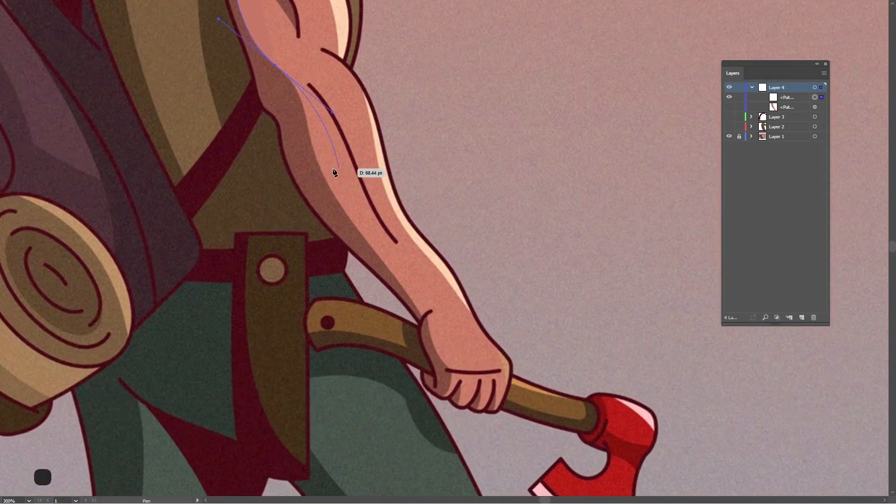
{"action": "left_click_drag", "start_coordinate": [362, 235], "coordinate": [445, 336]}
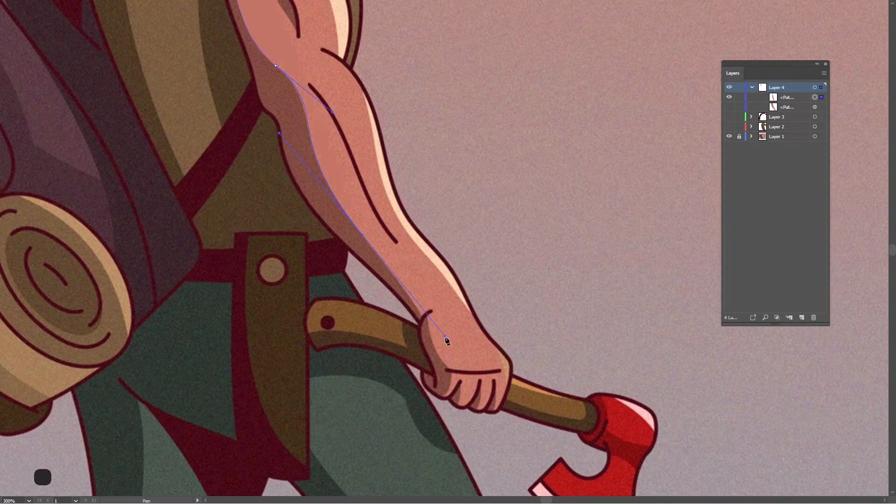
- Shorten the outgoing curve handle on the forearm and carry the shadow path to the wrist crease with a small corner there
{"action": "key", "text": "space"}
{"action": "key", "text": "x"}
{"action": "left_click_drag", "start_coordinate": [384, 196], "coordinate": [387, 209]}
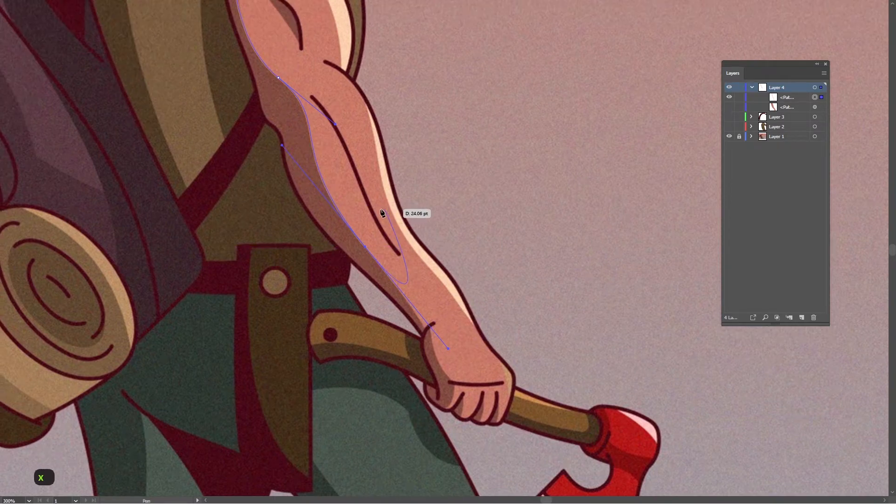
{"action": "scroll", "coordinate": [447, 371], "scroll_direction": "up", "scroll_amount": 3}
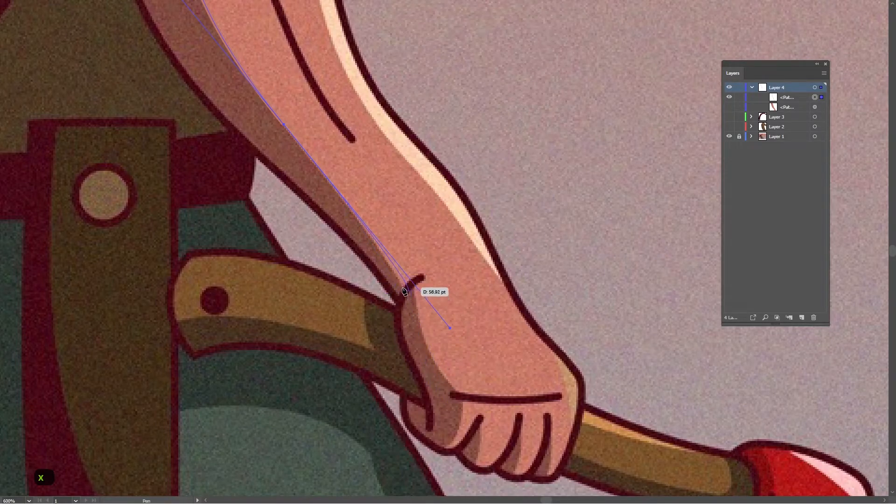
{"action": "key", "text": "alt"}
{"action": "left_click_drag", "start_coordinate": [450, 328], "coordinate": [402, 270]}
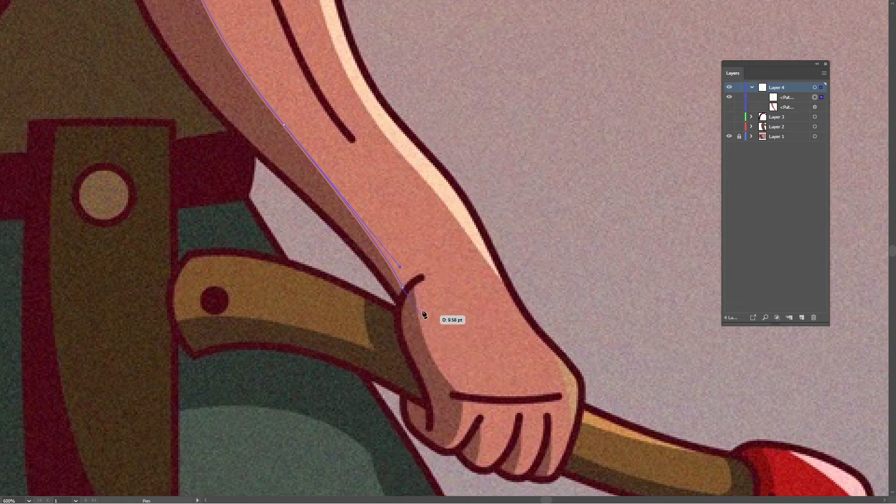
{"action": "left_click", "coordinate": [413, 285]}
- Trace the hand's shadow along the thumb, around its lower edge and back up the outer side to the wrist
{"action": "left_click_drag", "start_coordinate": [438, 343], "coordinate": [408, 228]}
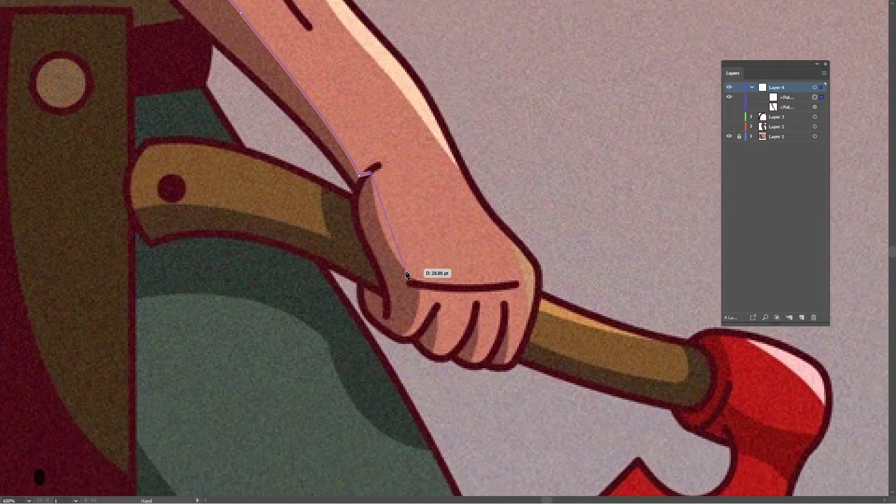
{"action": "left_click_drag", "start_coordinate": [413, 276], "coordinate": [428, 289]}
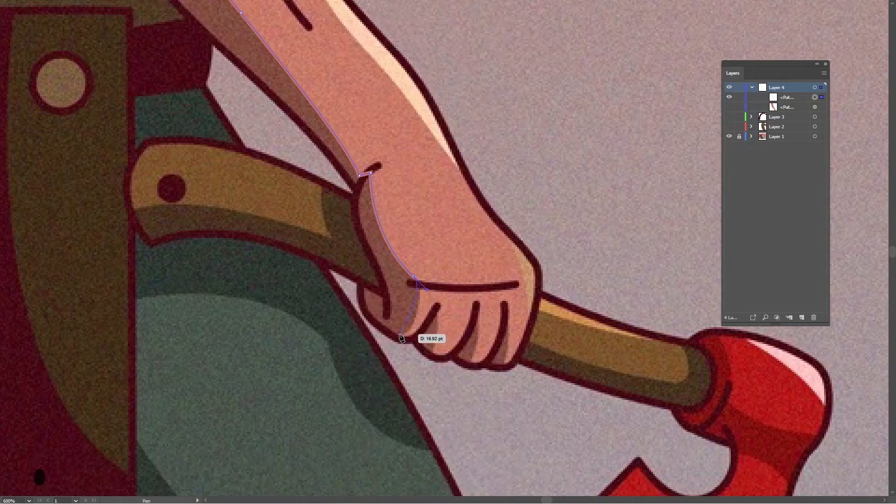
{"action": "left_click_drag", "start_coordinate": [400, 335], "coordinate": [389, 335]}
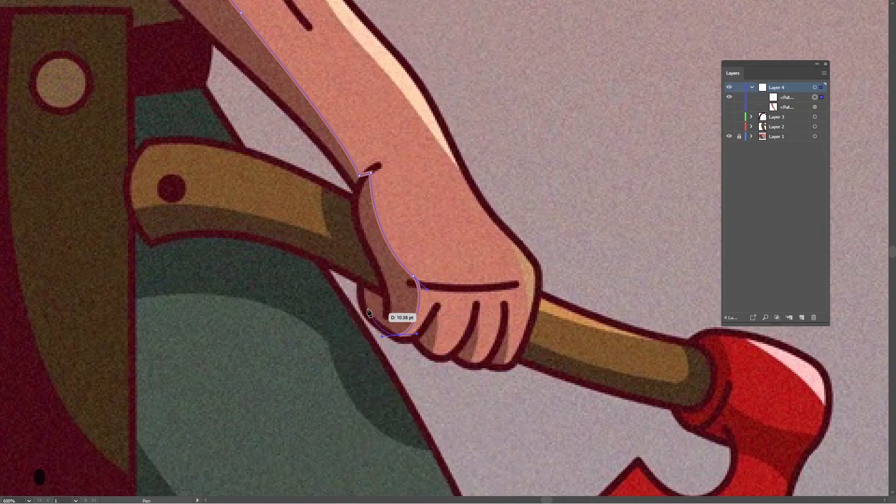
{"action": "left_click_drag", "start_coordinate": [363, 281], "coordinate": [371, 256]}
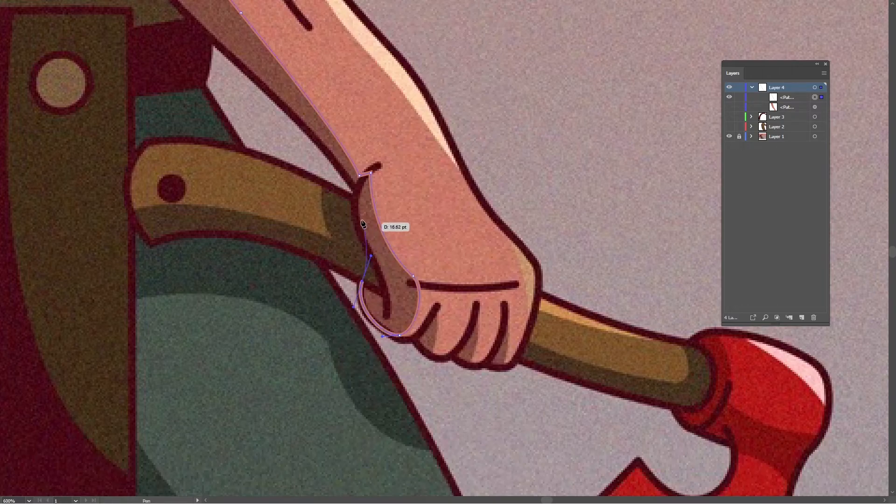
{"action": "left_click_drag", "start_coordinate": [356, 196], "coordinate": [364, 252]}
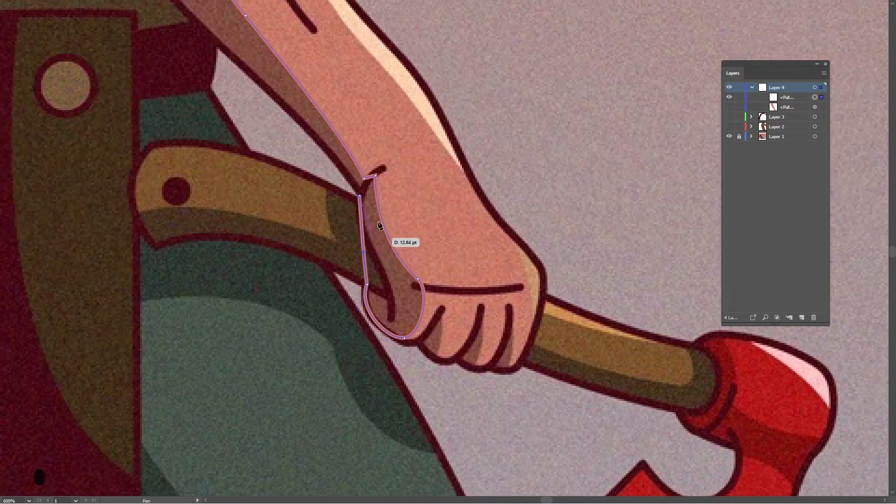
- Curve the shadow path from the wrist up the underside of the forearm to just below the elbow
{"action": "left_click_drag", "start_coordinate": [367, 166], "coordinate": [428, 252]}
{"action": "left_click_drag", "start_coordinate": [437, 284], "coordinate": [430, 314]}
{"action": "left_click_drag", "start_coordinate": [395, 224], "coordinate": [485, 348]}
{"action": "scroll", "coordinate": [327, 219], "scroll_direction": "down", "scroll_amount": 2}
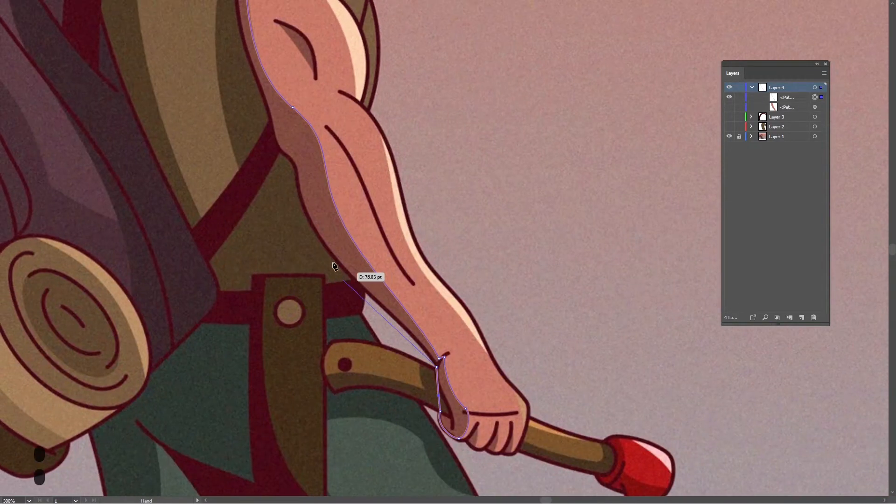
{"action": "left_click_drag", "start_coordinate": [297, 179], "coordinate": [284, 93]}
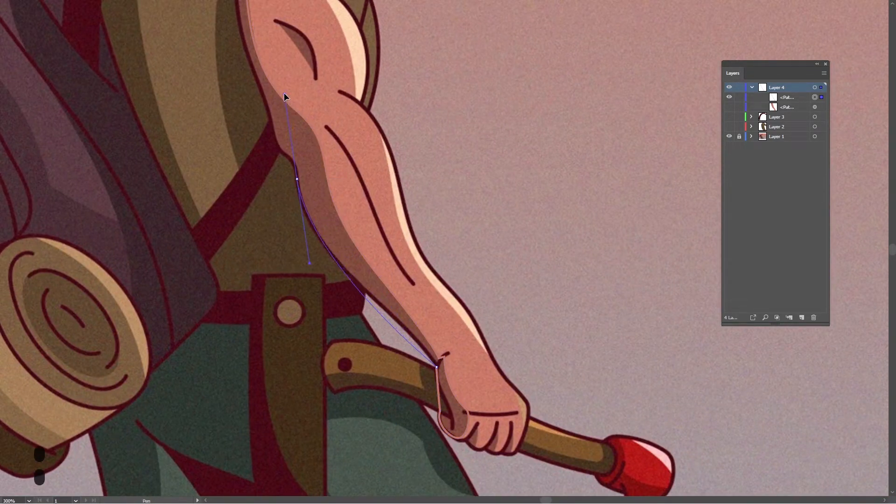
- Reshape the wrist anchor's handles with the Anchor Point tool so both adjoining segments follow the forearm and thumb outlines
{"action": "scroll", "coordinate": [402, 367], "scroll_direction": "up", "scroll_amount": 2}
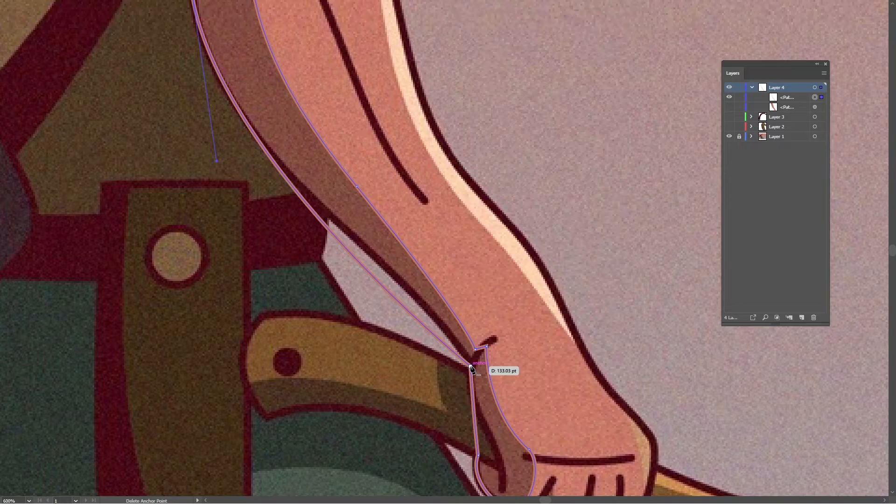
{"action": "key", "text": "shift+c"}
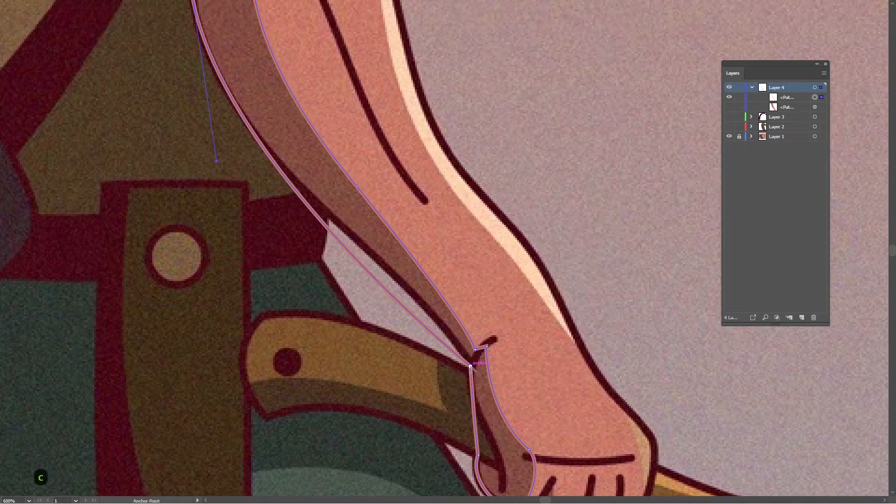
{"action": "left_click_drag", "start_coordinate": [470, 367], "coordinate": [416, 262]}
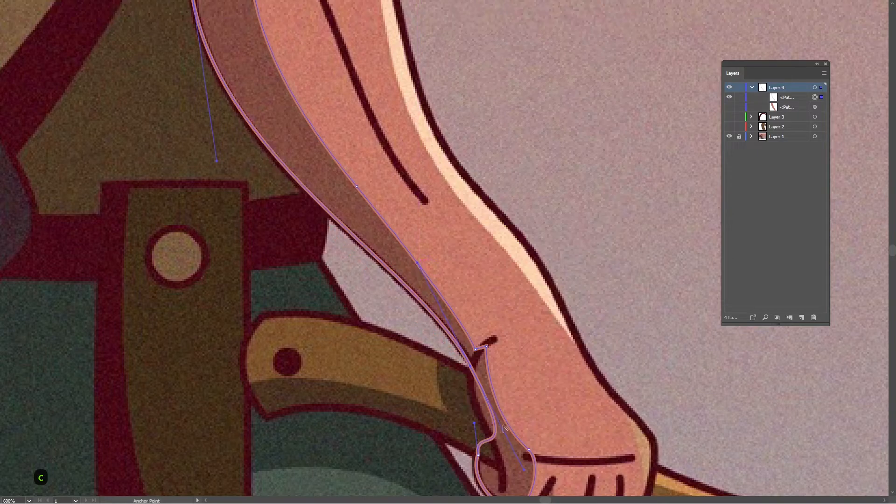
{"action": "left_click_drag", "start_coordinate": [526, 473], "coordinate": [497, 431]}
{"action": "left_click_drag", "start_coordinate": [472, 392], "coordinate": [475, 392]}
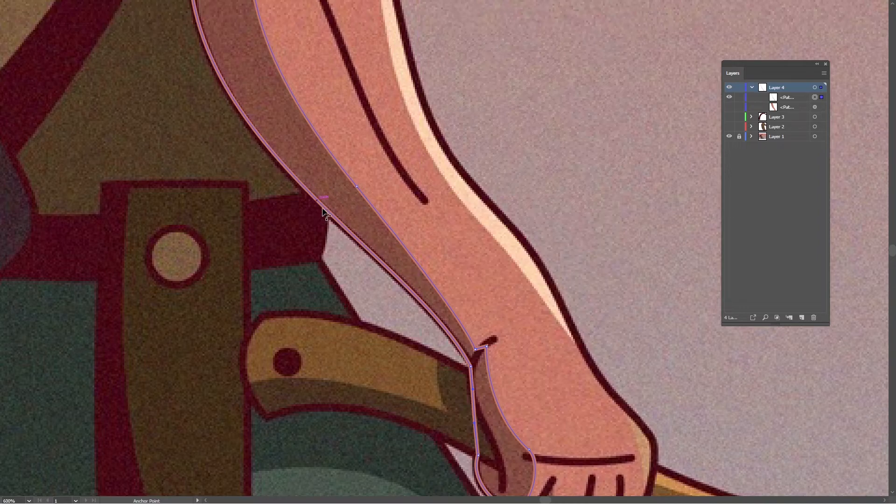
- Continue the shadow path with the Pen tool around the back of the elbow and adjust the handles to match its outline
{"action": "mouse_move", "coordinate": [293, 148]}
{"action": "left_mouse_down"}
{"action": "mouse_move", "coordinate": [362, 328]}
{"action": "mouse_move", "coordinate": [330, 270]}
{"action": "mouse_move", "coordinate": [337, 285]}
{"action": "mouse_move", "coordinate": [306, 148]}
{"action": "mouse_move", "coordinate": [314, 183]}
{"action": "mouse_move", "coordinate": [272, 116]}
{"action": "left_mouse_up"}
{"action": "key", "text": "p"}
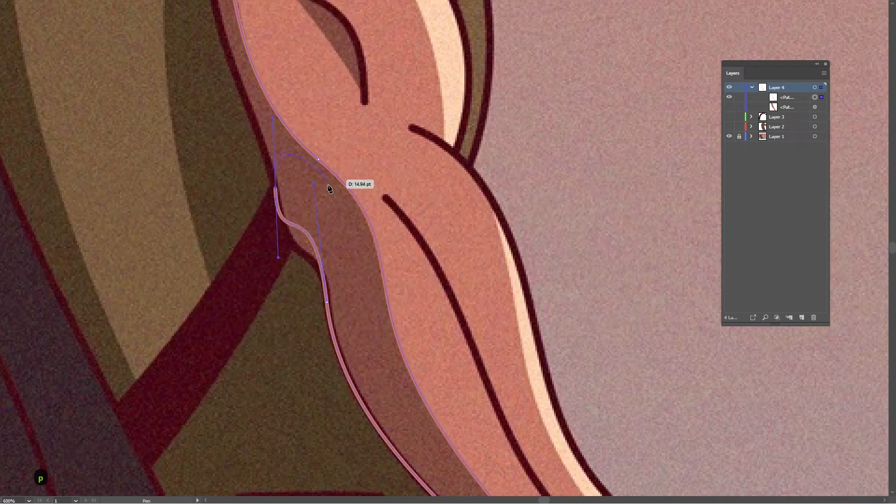
{"action": "left_click_drag", "start_coordinate": [313, 185], "coordinate": [316, 232]}
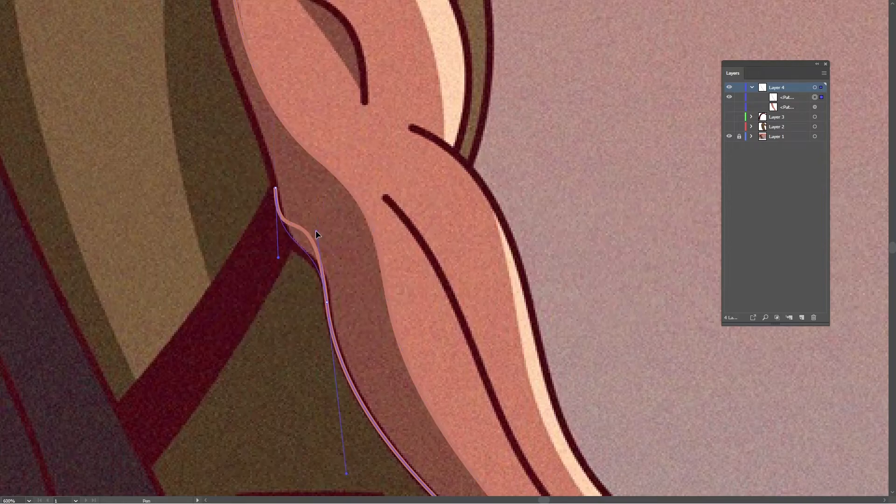
{"action": "left_click_drag", "start_coordinate": [279, 263], "coordinate": [285, 272]}
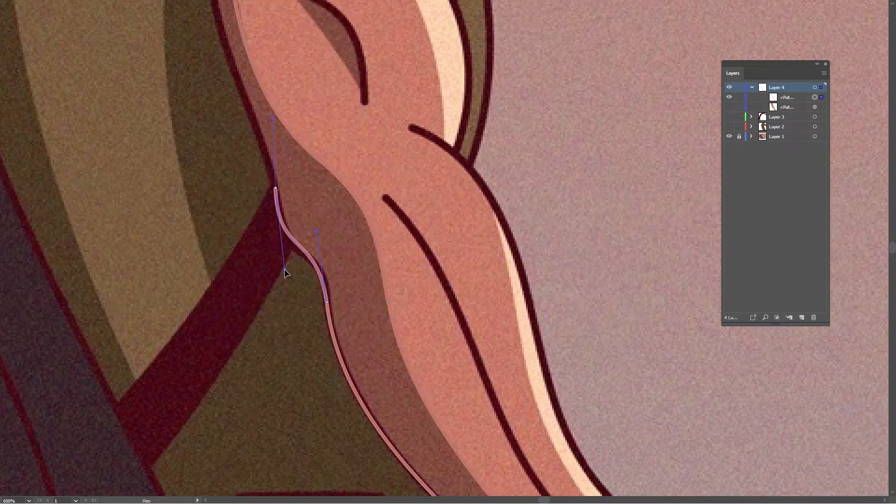
- Curve the shadow path up the back of the upper arm to the shirt fold above the sleeve hem
{"action": "left_click_drag", "start_coordinate": [303, 152], "coordinate": [378, 359]}
{"action": "scroll", "coordinate": [394, 345], "scroll_direction": "down", "scroll_amount": 1}
{"action": "left_click_drag", "start_coordinate": [337, 135], "coordinate": [344, 126]}
{"action": "left_click_drag", "start_coordinate": [368, 63], "coordinate": [315, 227]}
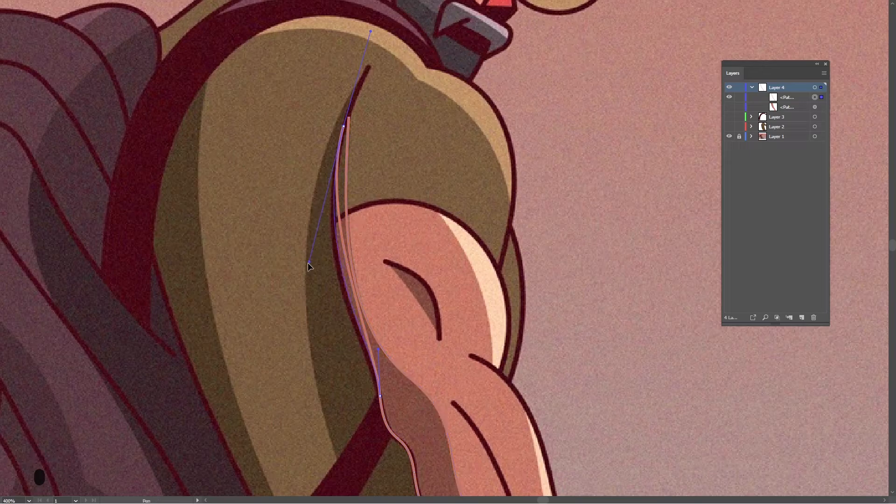
- Close the shadow path at its starting anchor on the shirt fold above the sleeve
{"action": "scroll", "coordinate": [354, 154], "scroll_direction": "up", "scroll_amount": 1}
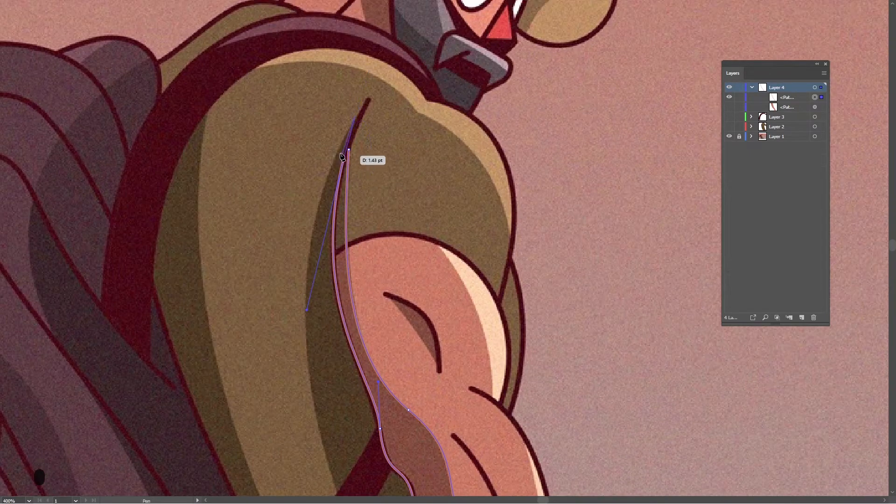
{"action": "scroll", "coordinate": [350, 153], "scroll_direction": "up", "scroll_amount": 3}
{"action": "scroll", "coordinate": [418, 56], "scroll_direction": "down", "scroll_amount": 1}
{"action": "left_click_drag", "start_coordinate": [397, 1], "coordinate": [385, 44]}
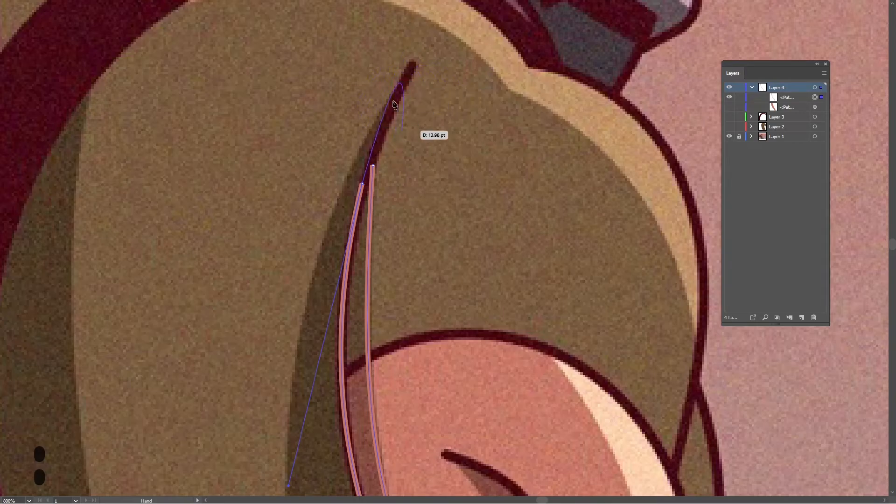
{"action": "left_click", "coordinate": [376, 167]}
- Undo the overshooting curve at the shadow shape's upper tip, refine the tip with Direct Selection and deselect the path
{"action": "key", "text": "a"}
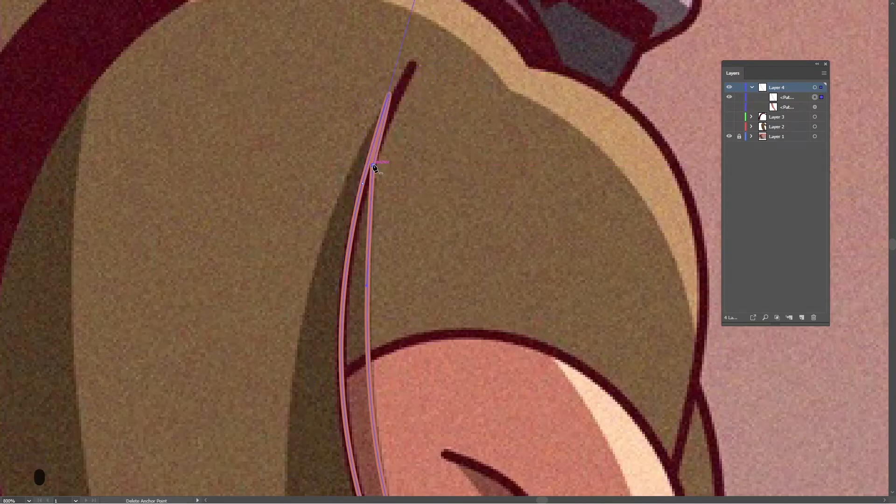
{"action": "scroll", "coordinate": [427, 60], "scroll_direction": "up", "scroll_amount": 2}
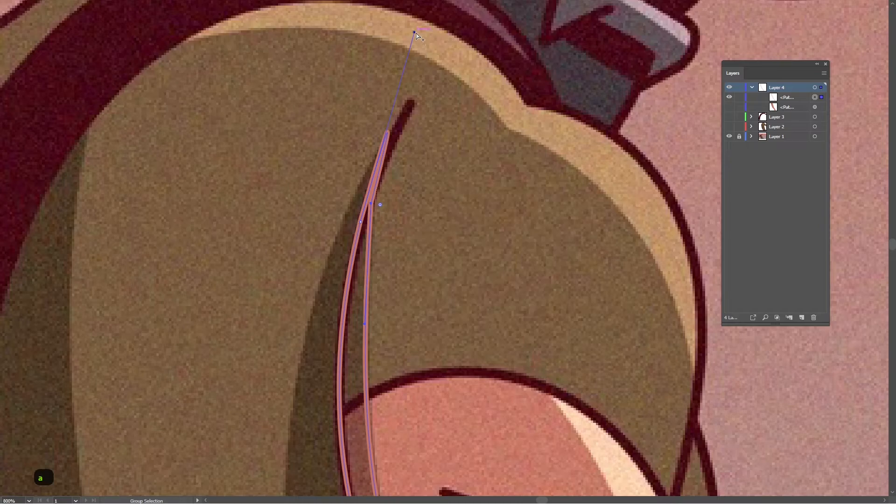
{"action": "mouse_move", "coordinate": [371, 203]}
{"action": "left_mouse_down"}
{"action": "mouse_move", "coordinate": [372, 184]}
{"action": "mouse_move", "coordinate": [366, 212]}
{"action": "left_mouse_up"}
{"action": "key", "text": "ctrl+z"}
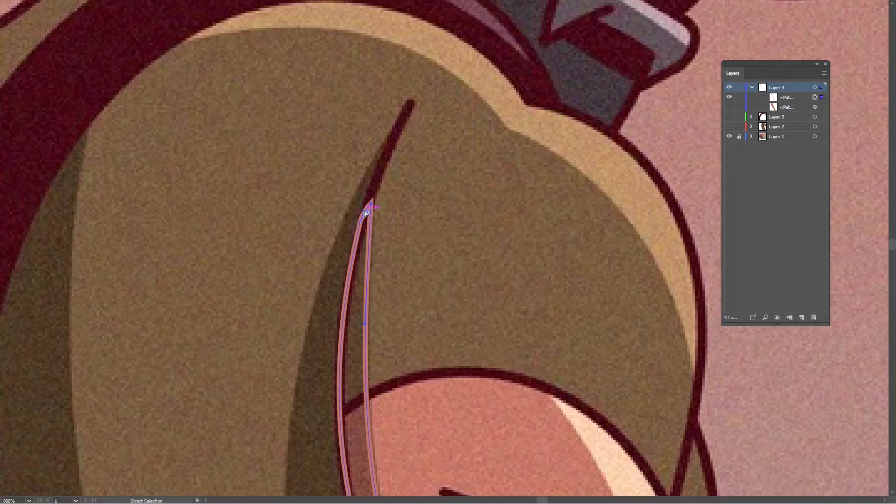
{"action": "left_click_drag", "start_coordinate": [366, 213], "coordinate": [369, 202]}
{"action": "key", "text": "v"}
{"action": "left_click", "coordinate": [432, 208]}
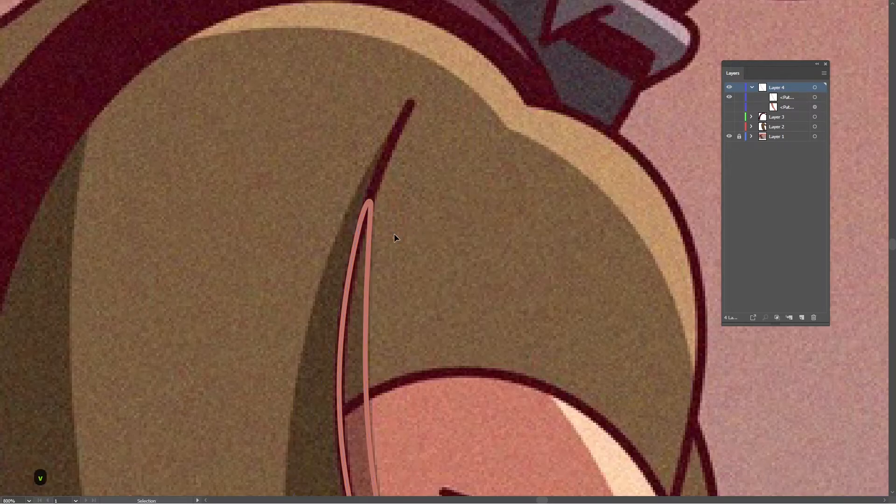
- Fill the arm's shadow shape with a dark brown sampled from the reference and review it along the arm
{"action": "scroll", "coordinate": [394, 234], "scroll_direction": "down", "scroll_amount": 1}
{"action": "left_click", "coordinate": [373, 265]}
{"action": "key", "text": "s"}
{"action": "left_click", "coordinate": [363, 303]}
{"action": "key", "text": "v"}
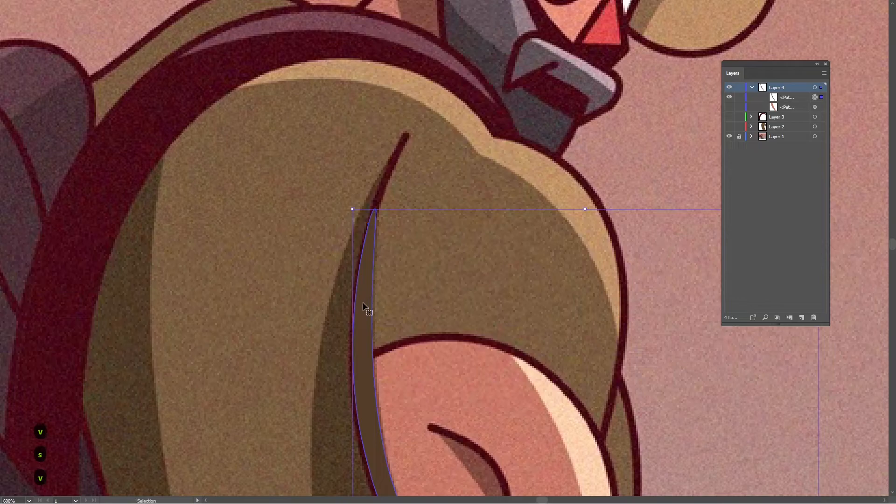
{"action": "left_click_drag", "start_coordinate": [442, 342], "coordinate": [330, 75]}
{"action": "scroll", "coordinate": [341, 170], "scroll_direction": "down", "scroll_amount": 2}
{"action": "left_click_drag", "start_coordinate": [374, 184], "coordinate": [340, 211]}
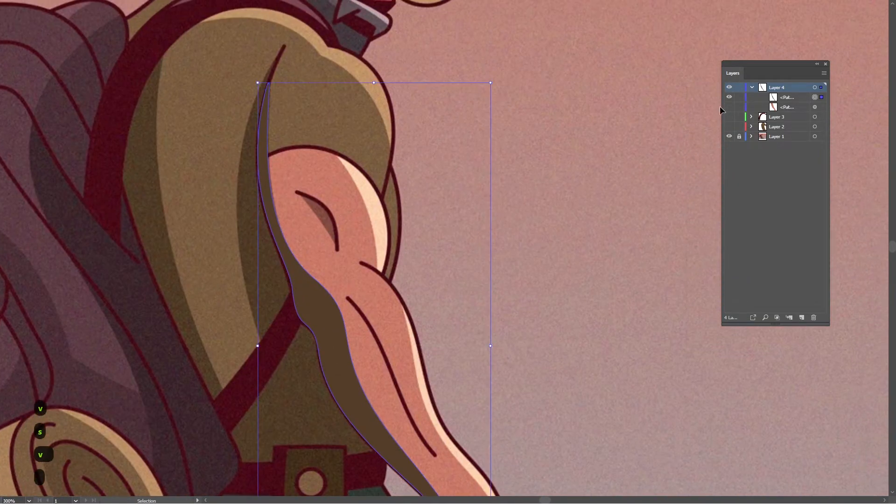
- Show the filled arm path beneath the shadow shape in Layer 4 and deselect everything
{"action": "left_click", "coordinate": [753, 88]}
{"action": "left_click", "coordinate": [753, 88]}
{"action": "left_click", "coordinate": [730, 107]}
{"action": "left_click", "coordinate": [531, 204]}
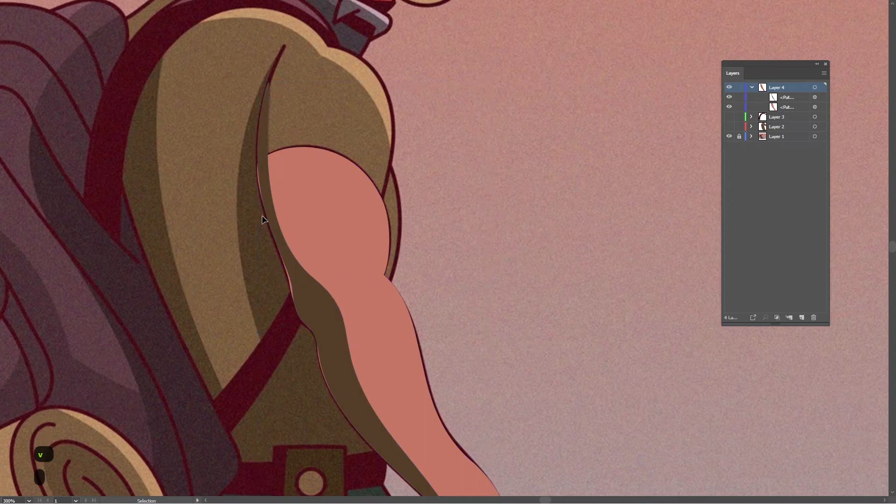
- Lock the arm path and adjust the shadow shape's upper curve handle so it covers the back edge of the upper arm
{"action": "key", "text": "a"}
{"action": "scroll", "coordinate": [280, 180], "scroll_direction": "up", "scroll_amount": 1}
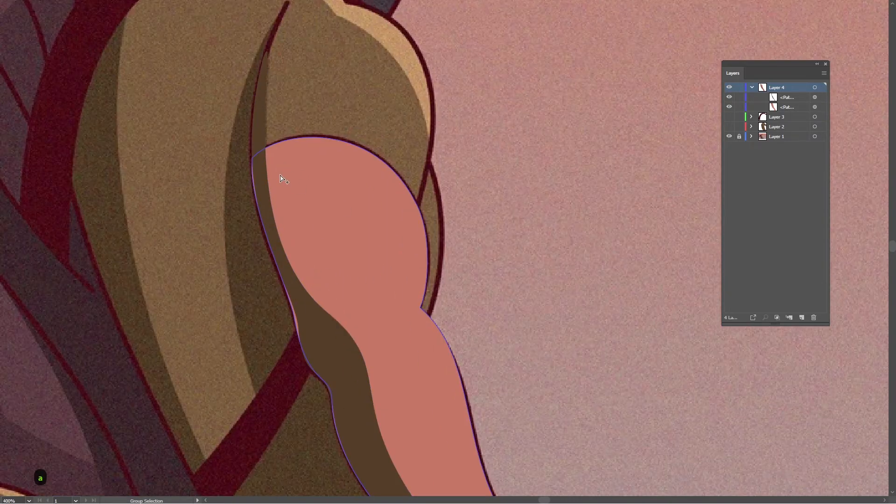
{"action": "scroll", "coordinate": [259, 169], "scroll_direction": "up", "scroll_amount": 2}
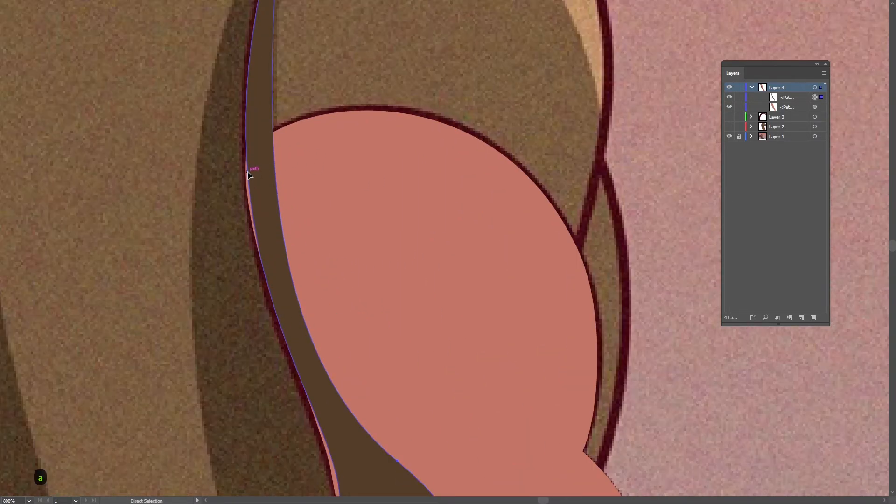
{"action": "left_click", "coordinate": [209, 200]}
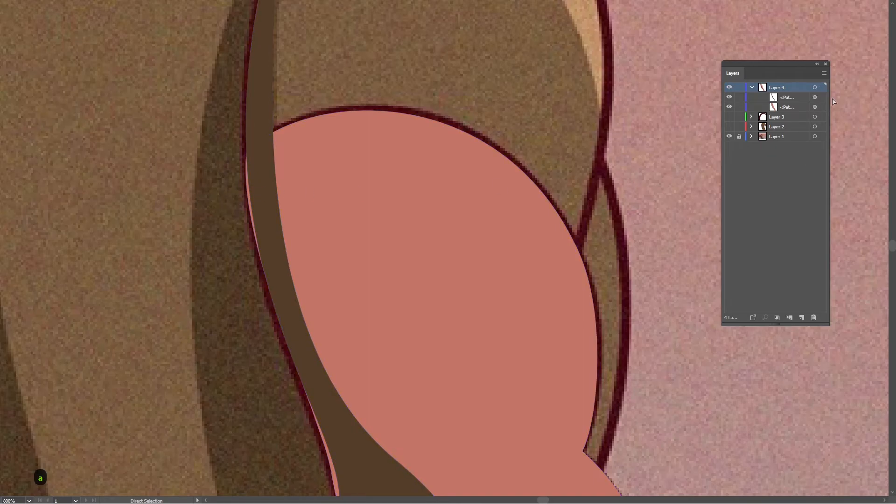
{"action": "left_click", "coordinate": [793, 107]}
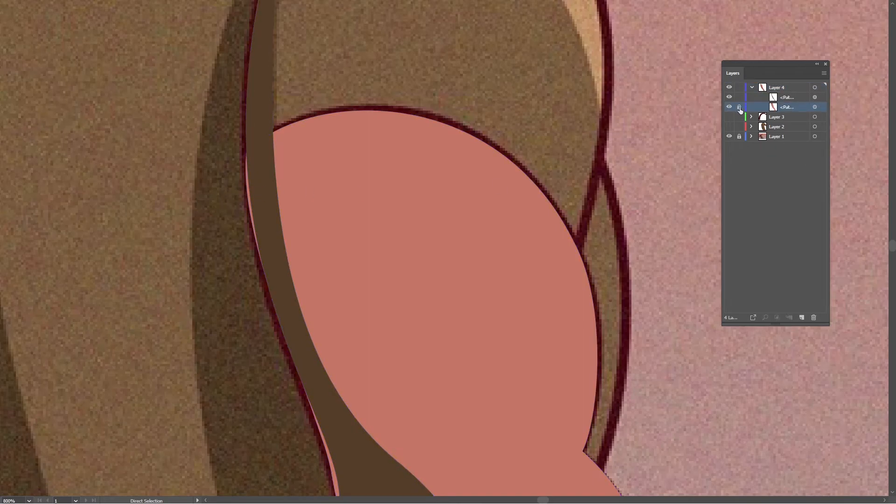
{"action": "left_click", "coordinate": [249, 181]}
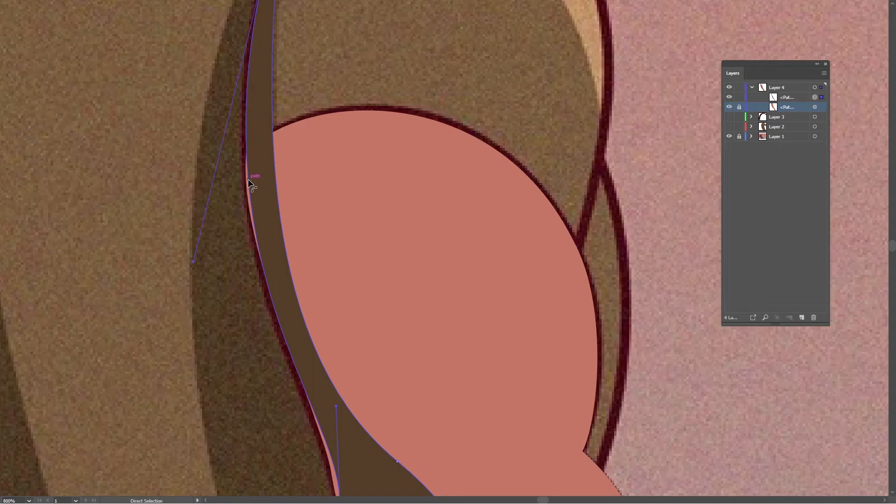
{"action": "mouse_move", "coordinate": [195, 263]}
{"action": "left_mouse_down"}
{"action": "mouse_move", "coordinate": [186, 257]}
{"action": "mouse_move", "coordinate": [186, 268]}
{"action": "left_mouse_up"}
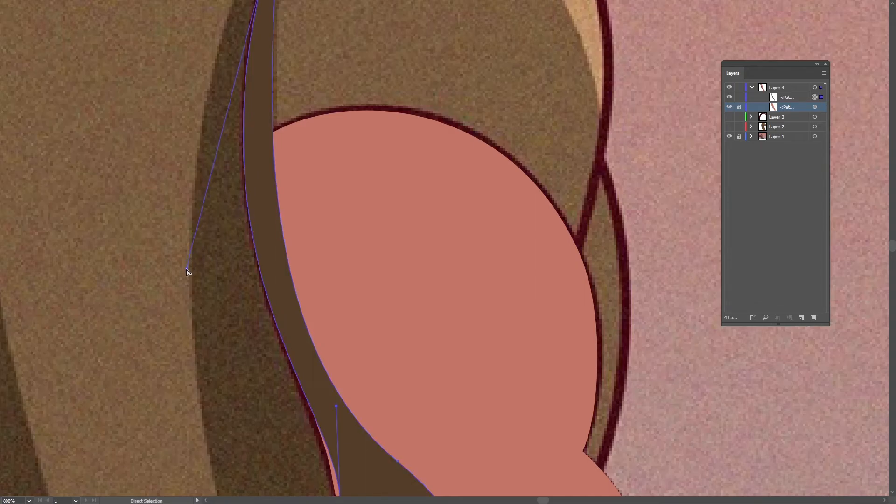
- Adjust the shadow shape's anchors and handle along the elbow and upper forearm to cover the arm's back edge
{"action": "left_click_drag", "start_coordinate": [299, 304], "coordinate": [282, 29]}
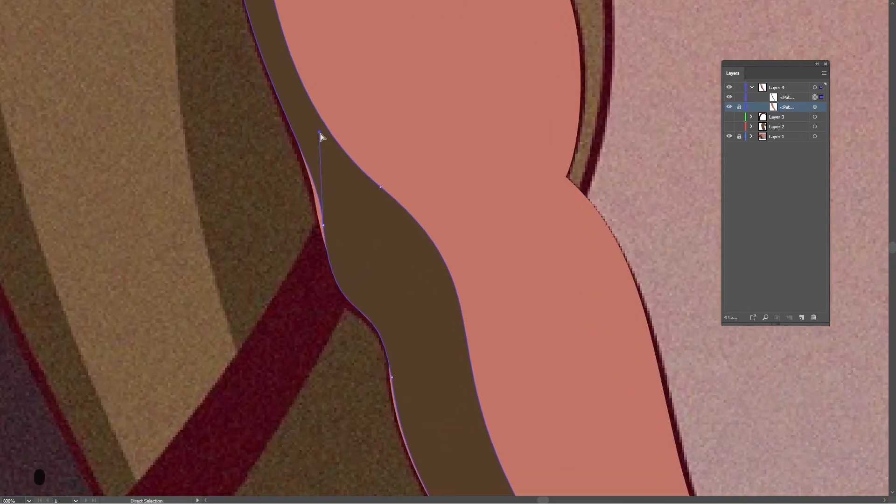
{"action": "left_click_drag", "start_coordinate": [319, 132], "coordinate": [317, 145]}
{"action": "left_click_drag", "start_coordinate": [323, 225], "coordinate": [320, 228]}
{"action": "left_click_drag", "start_coordinate": [380, 271], "coordinate": [352, 144]}
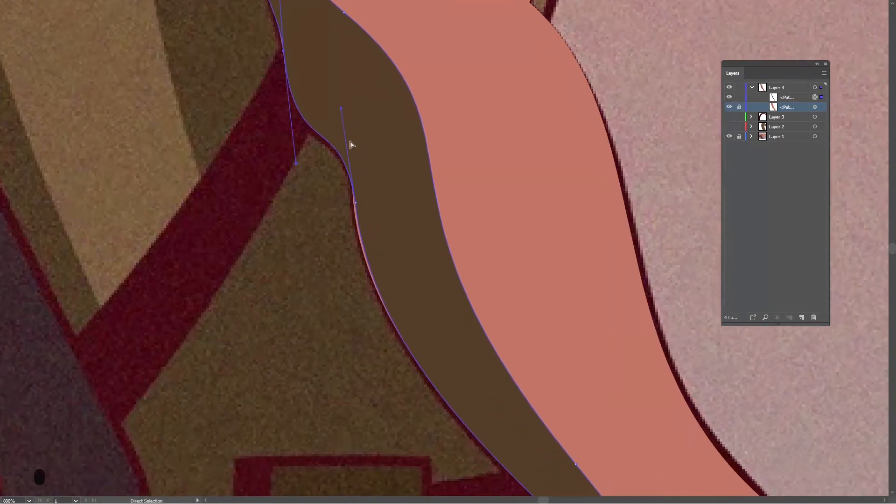
{"action": "left_click", "coordinate": [355, 204]}
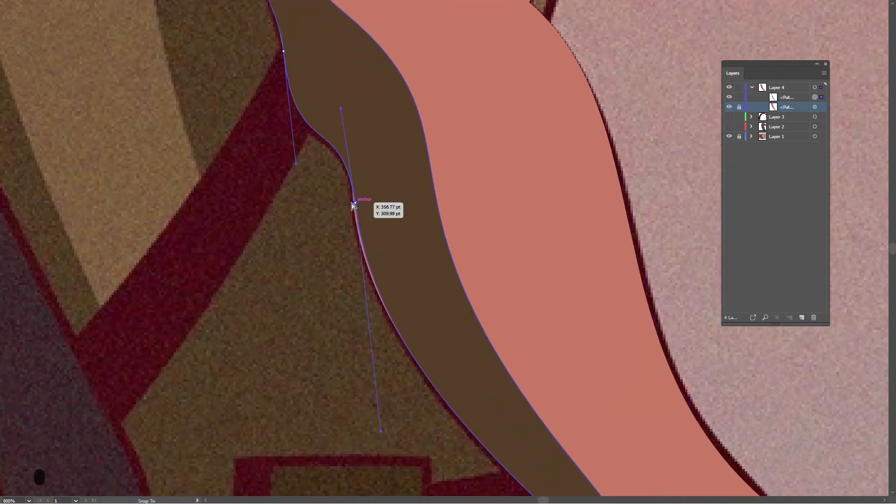
{"action": "left_click_drag", "start_coordinate": [353, 205], "coordinate": [350, 204]}
{"action": "left_click_drag", "start_coordinate": [509, 439], "coordinate": [424, 159]}
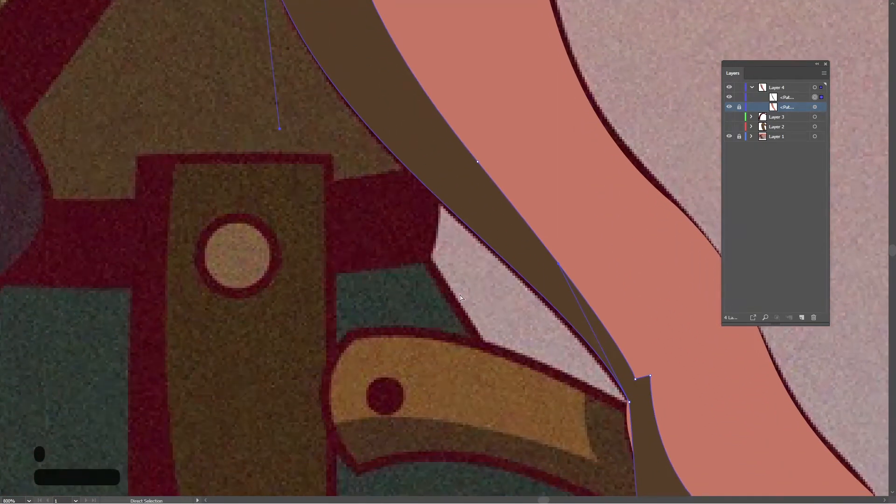
- Refine the shadow shape's curve at the wrist and shift its lower hand anchor to fit the reference outline
{"action": "left_click_drag", "start_coordinate": [672, 461], "coordinate": [499, 165]}
{"action": "left_click_drag", "start_coordinate": [455, 106], "coordinate": [433, 98]}
{"action": "scroll", "coordinate": [469, 134], "scroll_direction": "up", "scroll_amount": 1}
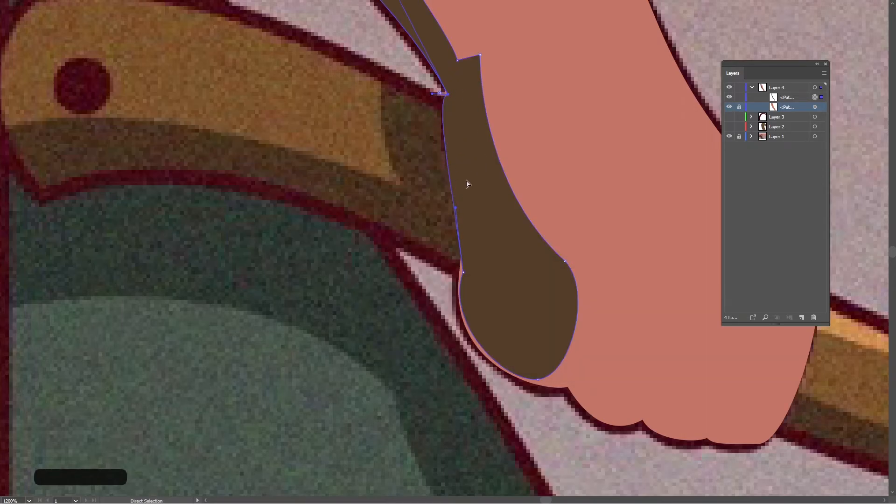
{"action": "scroll", "coordinate": [463, 277], "scroll_direction": "up", "scroll_amount": 1}
{"action": "left_click_drag", "start_coordinate": [462, 276], "coordinate": [430, 180]}
{"action": "left_click_drag", "start_coordinate": [512, 325], "coordinate": [514, 330]}
- Pull the shadow shape's lower curve outward with Direct Selection so it covers the hand's edge beneath the wrist
{"action": "key", "text": "v"}
{"action": "left_click", "coordinate": [416, 361]}
{"action": "scroll", "coordinate": [426, 344], "scroll_direction": "down", "scroll_amount": 1}
{"action": "scroll", "coordinate": [425, 344], "scroll_direction": "up", "scroll_amount": 2}
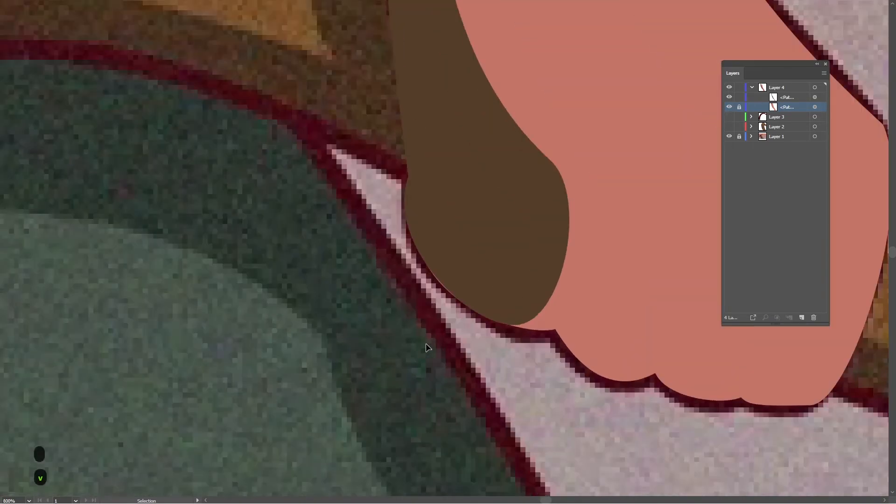
{"action": "key", "text": "a"}
{"action": "left_click", "coordinate": [454, 249]}
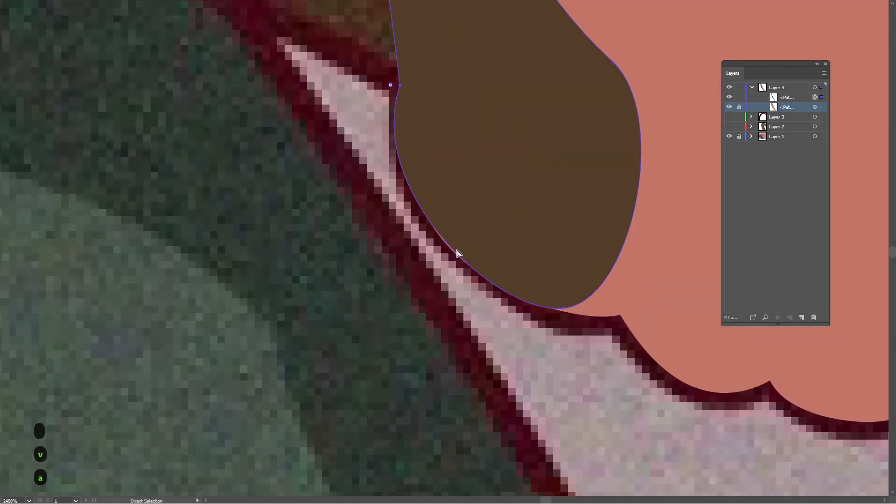
{"action": "left_click", "coordinate": [409, 295]}
{"action": "left_click_drag", "start_coordinate": [447, 240], "coordinate": [447, 253]}
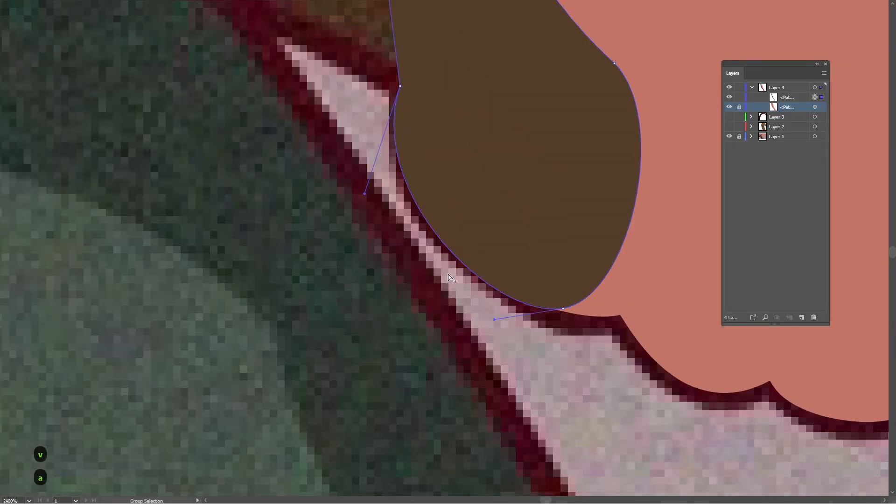
- Unlock the arm path, set the shadow shape's opacity to 40% and deselect it
{"action": "scroll", "coordinate": [447, 253], "scroll_direction": "down", "scroll_amount": 4}
{"action": "key", "text": "v"}
{"action": "scroll", "coordinate": [426, 356], "scroll_direction": "up", "scroll_amount": 1}
{"action": "scroll", "coordinate": [319, 297], "scroll_direction": "down", "scroll_amount": 3}
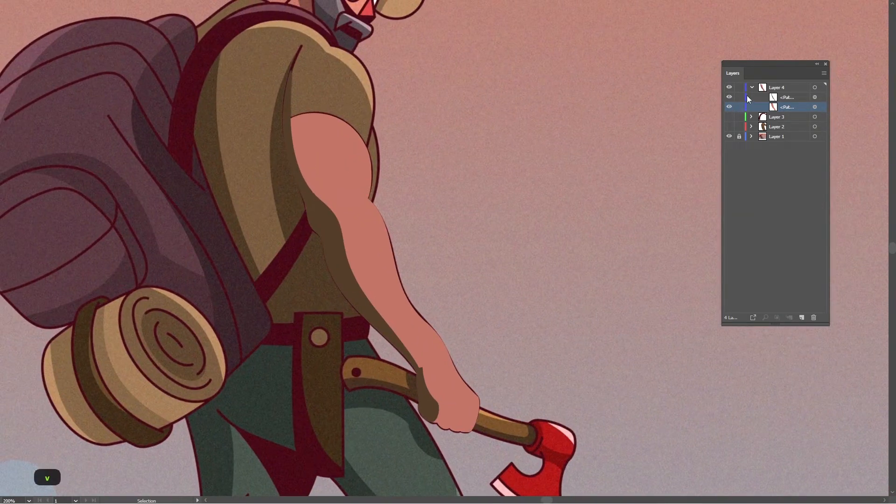
{"action": "left_click", "coordinate": [325, 211]}
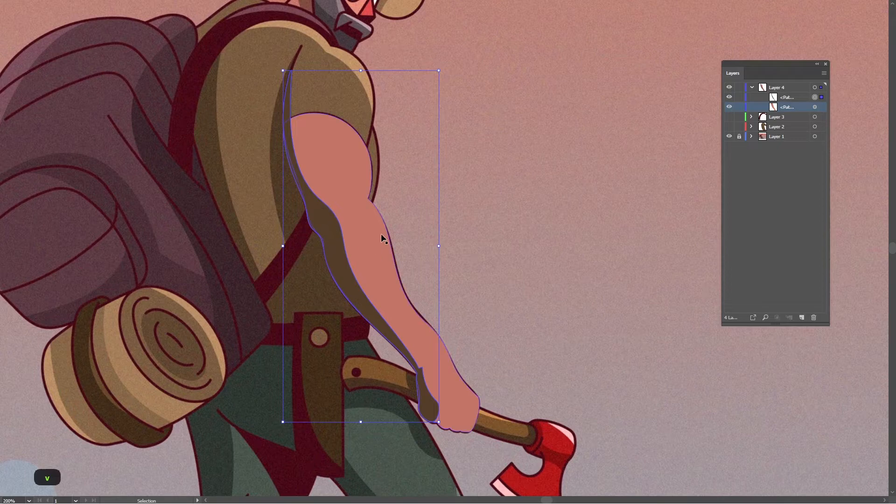
{"action": "key", "text": "Tab"}
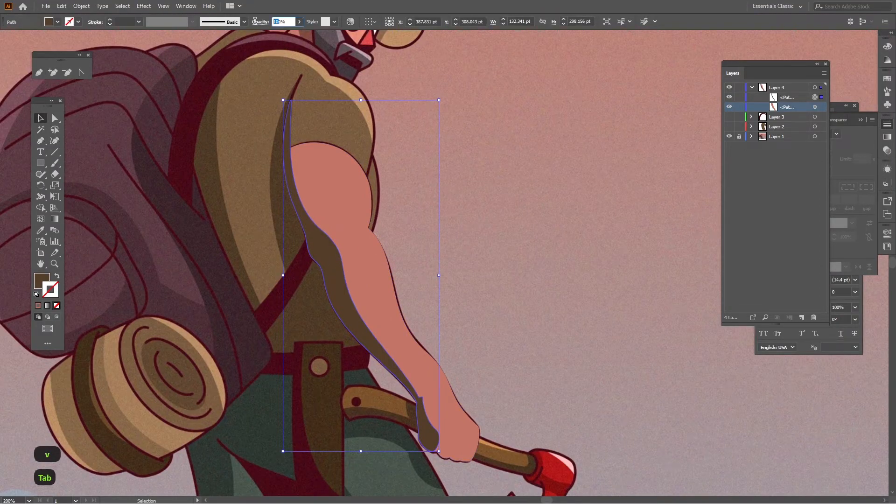
{"action": "type", "text": "4"}
{"action": "key", "text": "Tab"}
{"action": "left_click", "coordinate": [511, 130]}
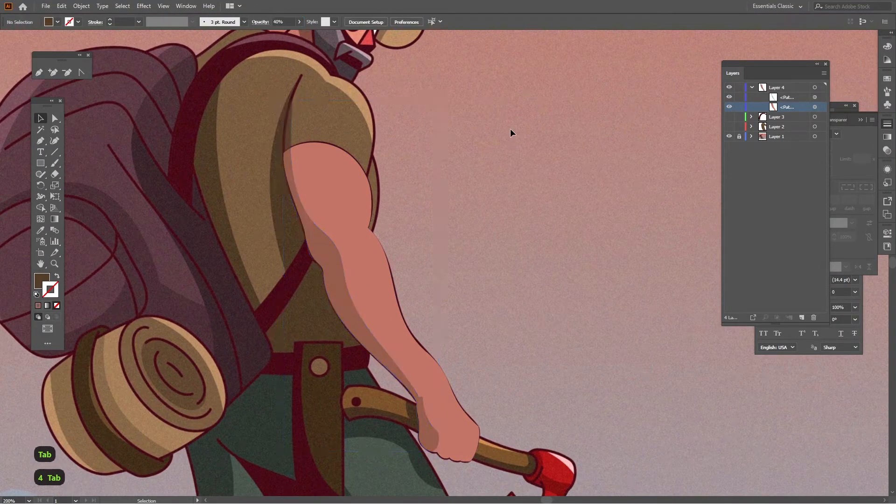
- Show Layer 3 and Layer 2 again and collapse Layer 4 in the layer list
{"action": "left_click", "coordinate": [729, 116]}
{"action": "left_click", "coordinate": [730, 126]}
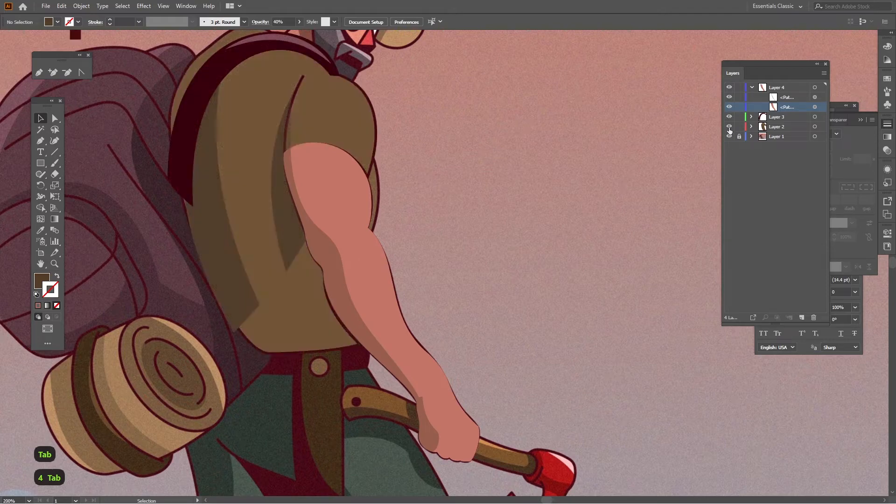
{"action": "key", "text": "v"}
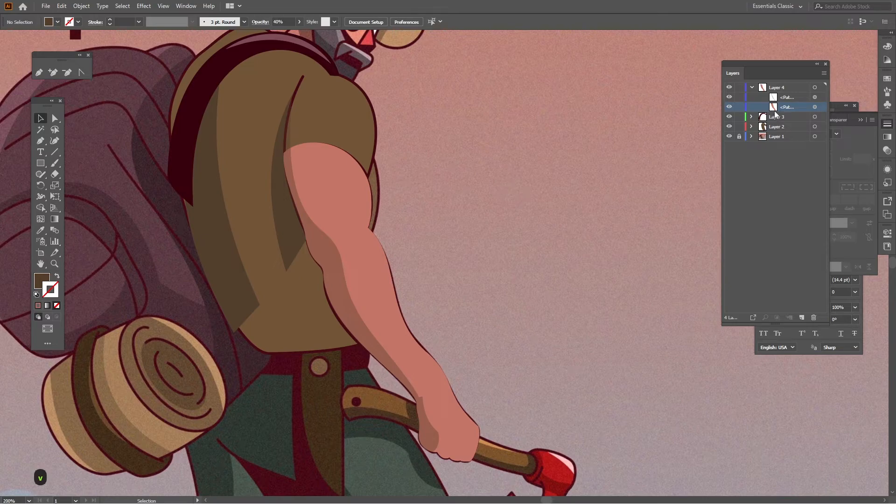
{"action": "left_click", "coordinate": [752, 87]}
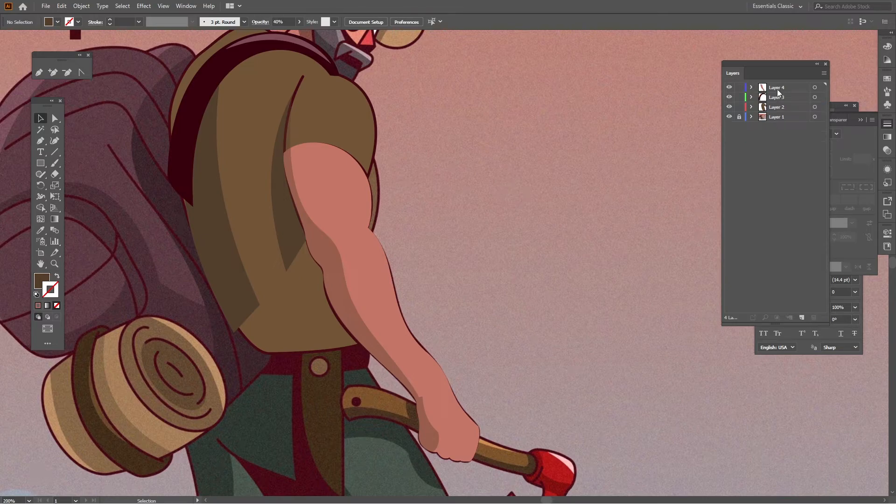
- Toggle the visibility of Layer 2, Layer 3 and Layer 4 to check which shapes each layer holds
{"action": "left_click", "coordinate": [730, 108]}
{"action": "left_click", "coordinate": [730, 108]}
{"action": "left_click", "coordinate": [729, 107]}
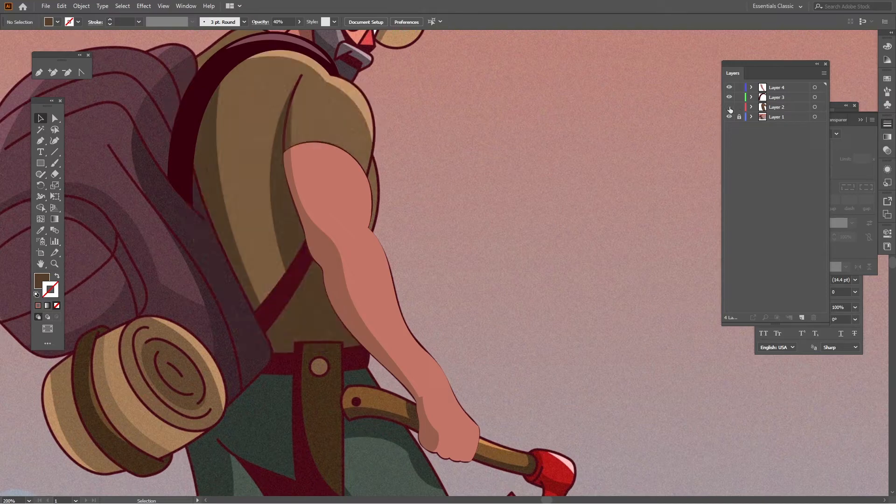
{"action": "left_click", "coordinate": [730, 108]}
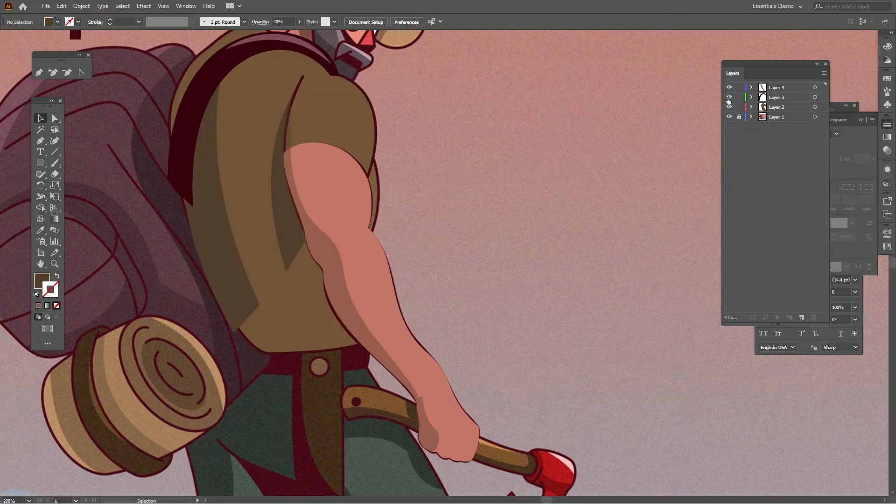
{"action": "left_click", "coordinate": [729, 97]}
{"action": "left_click", "coordinate": [729, 97]}
{"action": "left_click", "coordinate": [729, 97]}
{"action": "left_click", "coordinate": [729, 97]}
{"action": "left_click", "coordinate": [730, 98]}
{"action": "left_click", "coordinate": [729, 97]}
{"action": "left_click", "coordinate": [729, 97]}
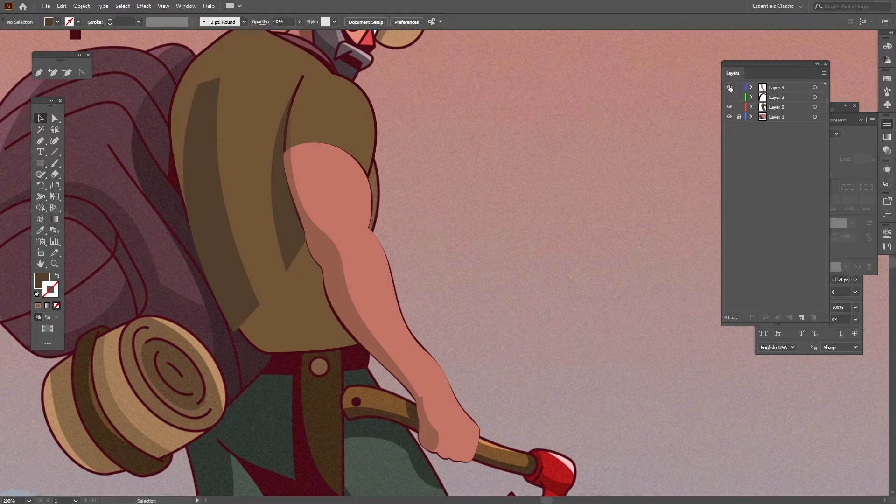
{"action": "left_click", "coordinate": [730, 87]}
{"action": "left_click", "coordinate": [729, 88]}
- Move Layer 4 beneath Layer 2, just above Layer 1, and show Layer 3
{"action": "left_click", "coordinate": [791, 88]}
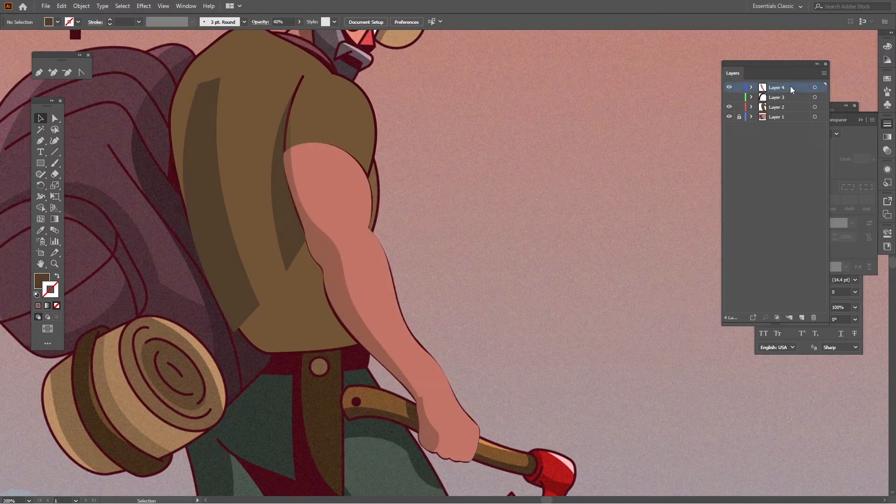
{"action": "left_click_drag", "start_coordinate": [791, 89], "coordinate": [790, 116]}
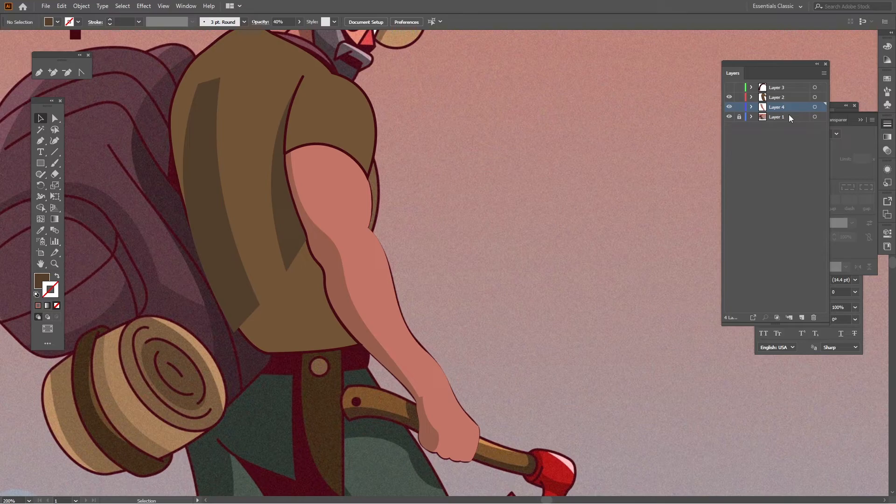
{"action": "left_click", "coordinate": [729, 88]}
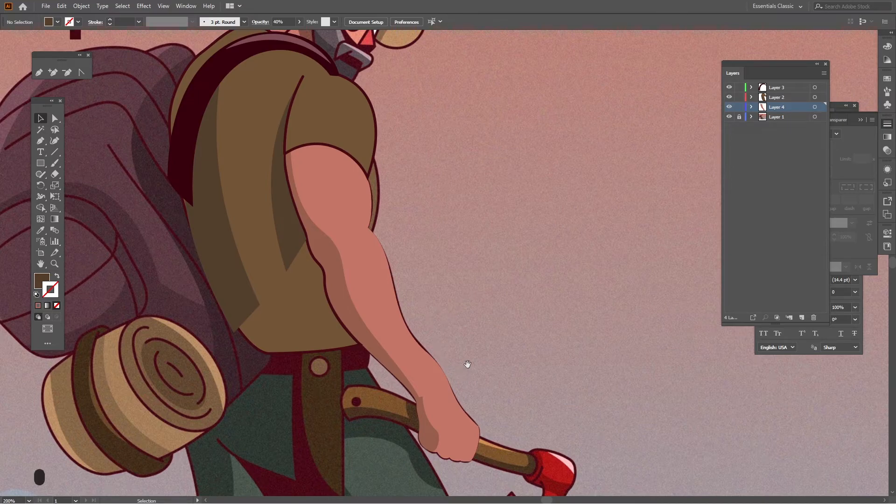
- Compare the traced layers with the reference by toggling Layers 2, 3 and 4, checking the arm and hand
{"action": "scroll", "coordinate": [442, 303], "scroll_direction": "down", "scroll_amount": 3}
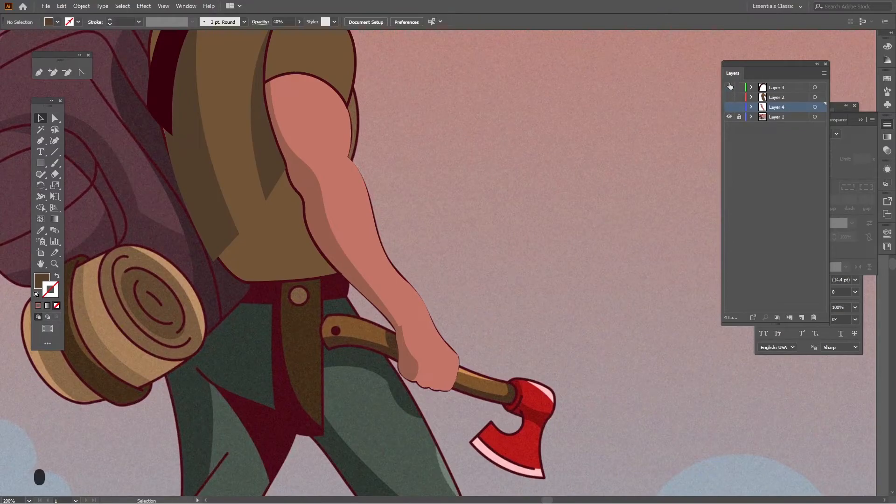
{"action": "left_click_drag", "start_coordinate": [730, 108], "coordinate": [730, 88]}
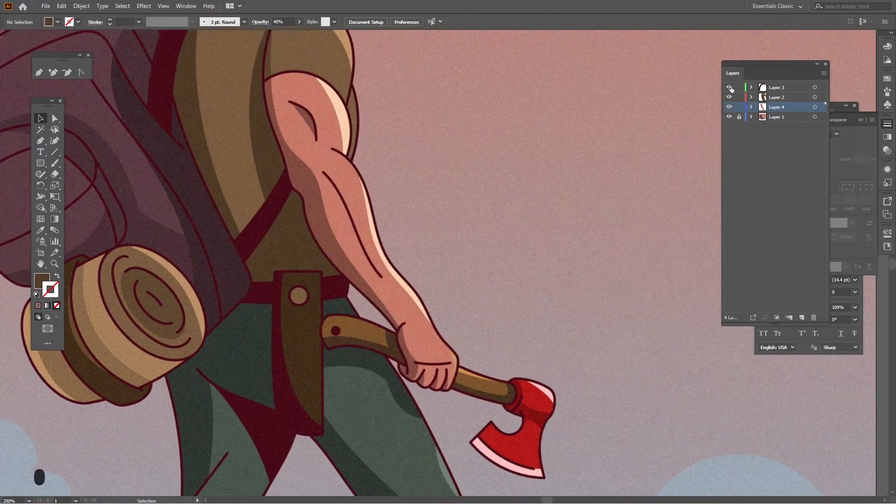
{"action": "left_click", "coordinate": [731, 107]}
{"action": "left_click", "coordinate": [731, 107]}
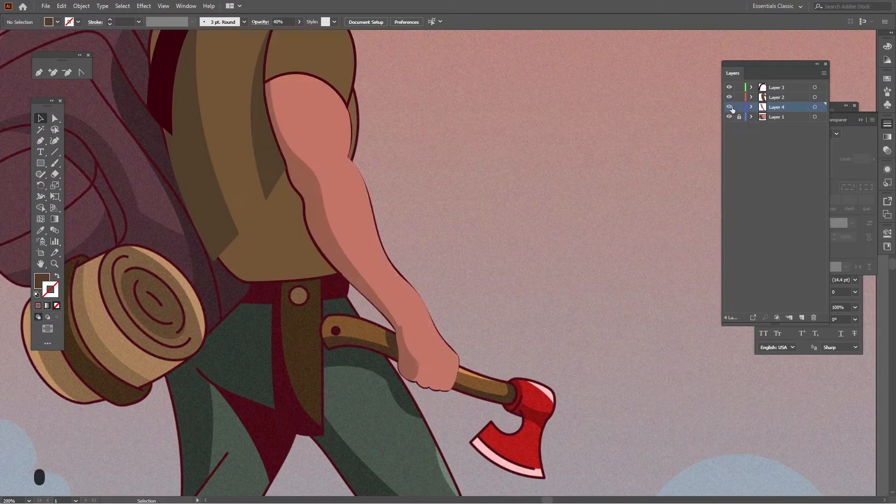
{"action": "left_click", "coordinate": [731, 107]}
{"action": "left_click", "coordinate": [731, 107]}
{"action": "left_click", "coordinate": [730, 107]}
{"action": "left_click", "coordinate": [730, 107]}
- Hide Layers 2 and 3, expand Layer 4 and hide its arm and shadow paths to uncover the reference
{"action": "left_click_drag", "start_coordinate": [730, 97], "coordinate": [731, 88]}
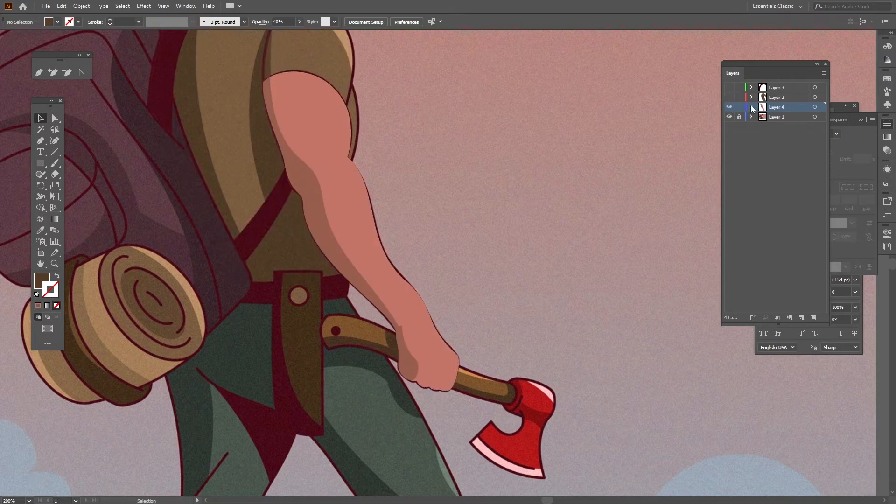
{"action": "left_click", "coordinate": [751, 107]}
{"action": "left_click", "coordinate": [731, 127]}
- Draw five straight Line Segments over the hand's thumb line, knuckle line and three finger separations in the reference
{"action": "scroll", "coordinate": [449, 332], "scroll_direction": "up", "scroll_amount": 2}
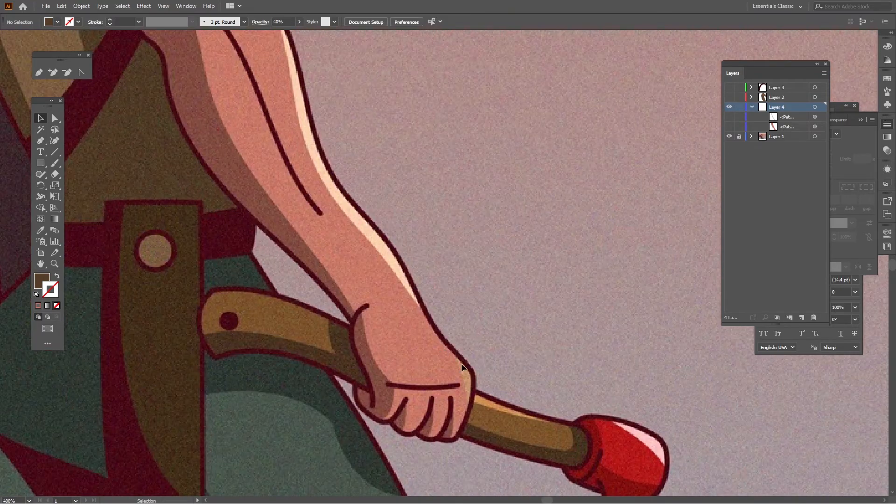
{"action": "left_click_drag", "start_coordinate": [409, 327], "coordinate": [419, 206]}
{"action": "scroll", "coordinate": [419, 206], "scroll_direction": "up", "scroll_amount": 1}
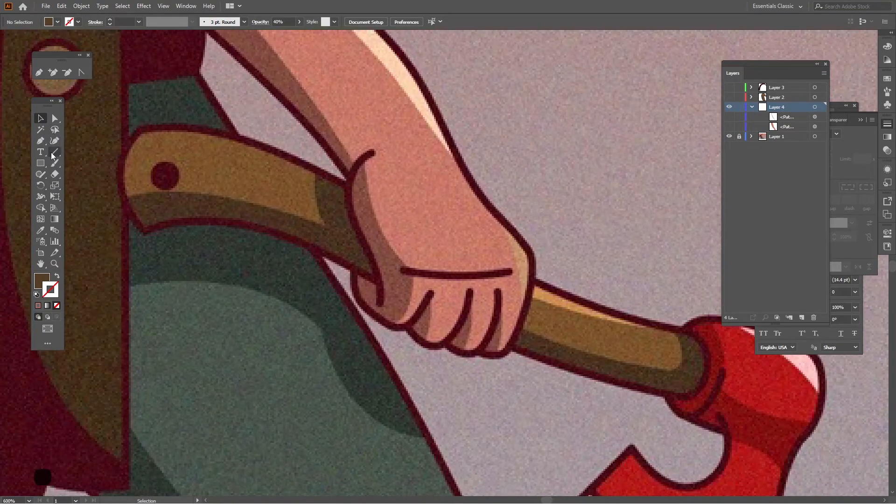
{"action": "left_click", "coordinate": [54, 153]}
{"action": "left_click_drag", "start_coordinate": [373, 151], "coordinate": [380, 304]}
{"action": "mouse_move", "coordinate": [402, 270]}
{"action": "left_mouse_down"}
{"action": "mouse_move", "coordinate": [509, 269]}
{"action": "mouse_move", "coordinate": [494, 346]}
{"action": "mouse_move", "coordinate": [479, 353]}
{"action": "left_mouse_up"}
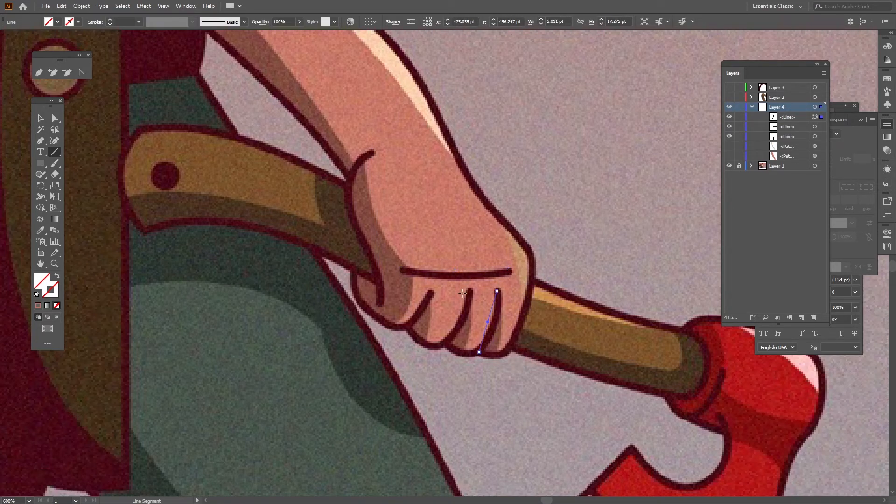
{"action": "left_click_drag", "start_coordinate": [467, 290], "coordinate": [446, 343]}
{"action": "left_click_drag", "start_coordinate": [433, 292], "coordinate": [407, 323]}
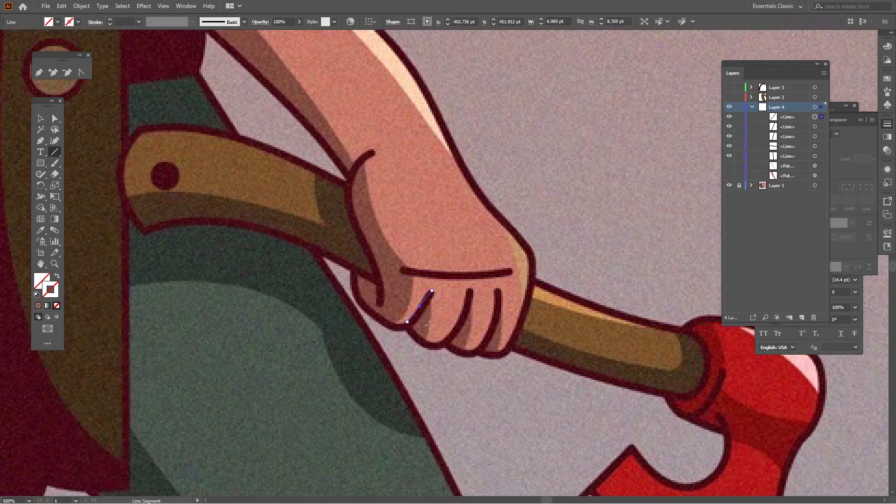
- Draw straight Line Segments between the ends of the long forearm muscle line and the curved upper-arm muscle line
{"action": "scroll", "coordinate": [384, 234], "scroll_direction": "up", "scroll_amount": 15}
{"action": "scroll", "coordinate": [384, 233], "scroll_direction": "left", "scroll_amount": 5}
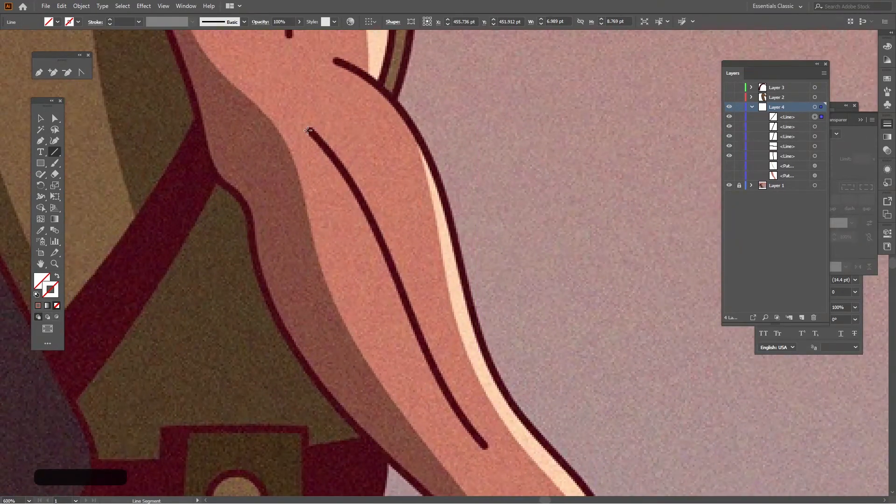
{"action": "mouse_move", "coordinate": [308, 130]}
{"action": "left_mouse_down"}
{"action": "mouse_move", "coordinate": [478, 370]}
{"action": "mouse_move", "coordinate": [486, 444]}
{"action": "left_mouse_up"}
{"action": "key", "text": "space"}
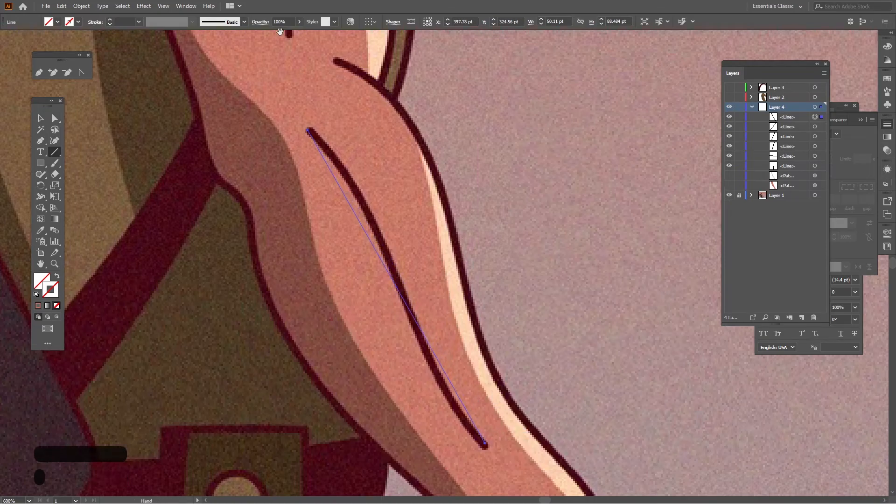
{"action": "left_click_drag", "start_coordinate": [280, 31], "coordinate": [383, 311]}
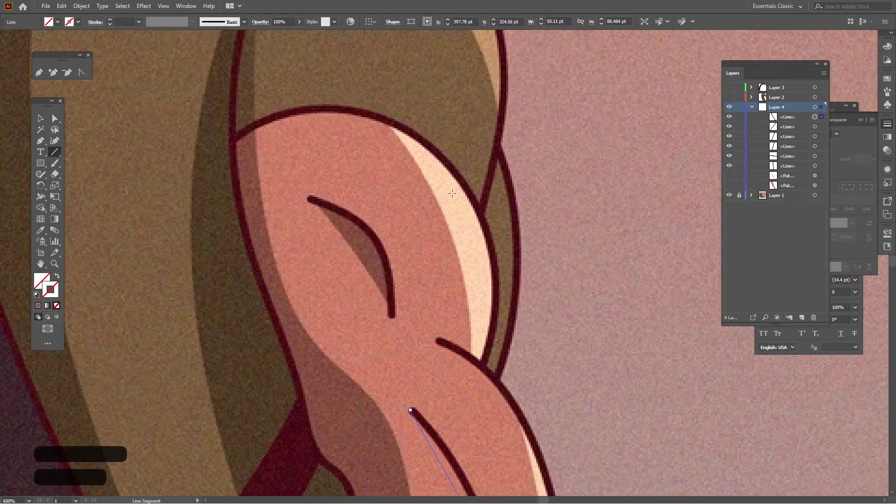
{"action": "mouse_move", "coordinate": [309, 198]}
{"action": "left_mouse_down"}
{"action": "mouse_move", "coordinate": [378, 277]}
{"action": "mouse_move", "coordinate": [391, 317]}
{"action": "left_mouse_up"}
- Bend the upper-arm line along the reference curve and give it a dark maroon stroke sampled from the outline, without fill
{"action": "key", "text": "shift+c"}
{"action": "left_click_drag", "start_coordinate": [353, 262], "coordinate": [378, 246]}
{"action": "key", "text": "s"}
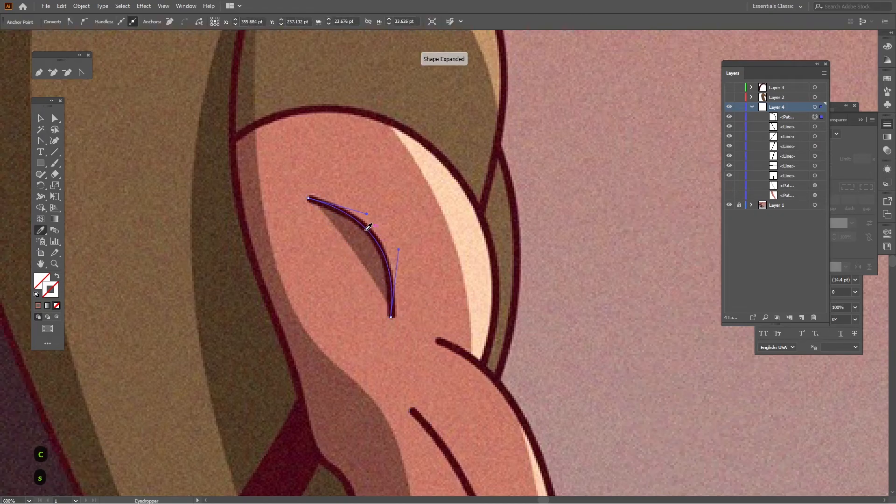
{"action": "left_click", "coordinate": [484, 206]}
{"action": "key", "text": "v"}
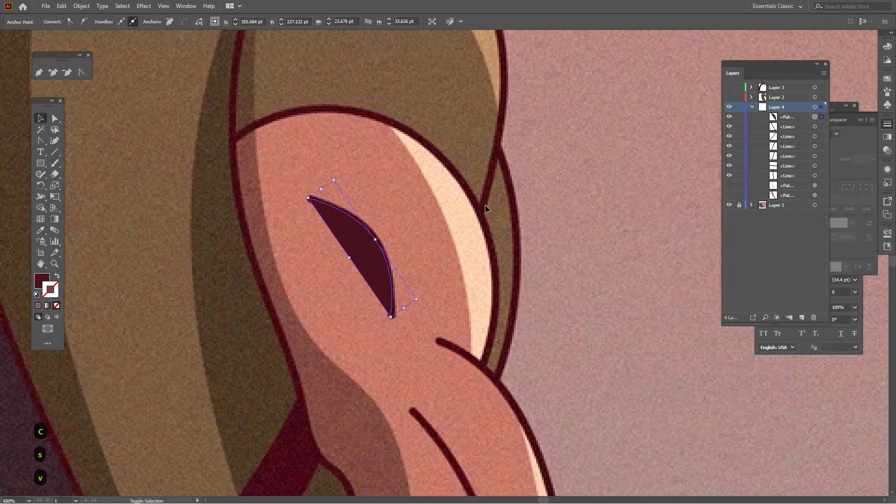
{"action": "key", "text": "shift+x"}
{"action": "key", "text": "v"}
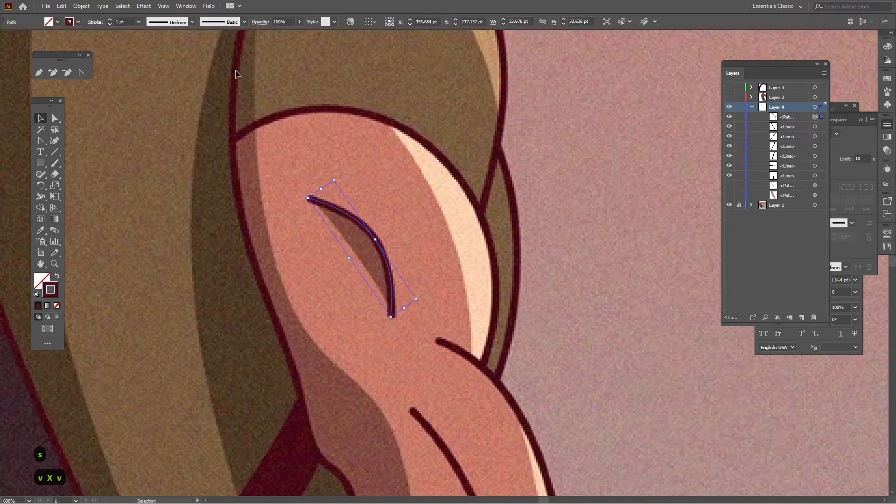
- Set the upper-arm line's stroke weight to 2 pt and give it round caps
{"action": "left_click", "coordinate": [123, 22]}
{"action": "type", "text": "2"}
{"action": "key", "text": "Return"}
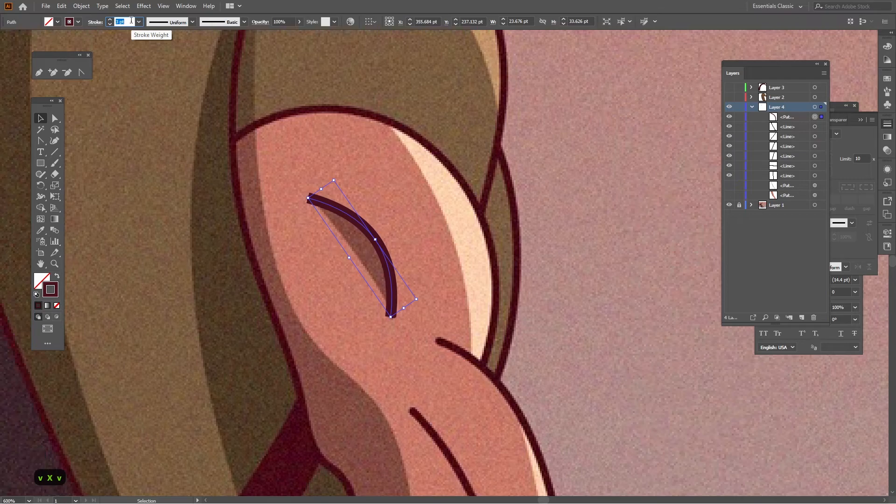
{"action": "left_click", "coordinate": [847, 168]}
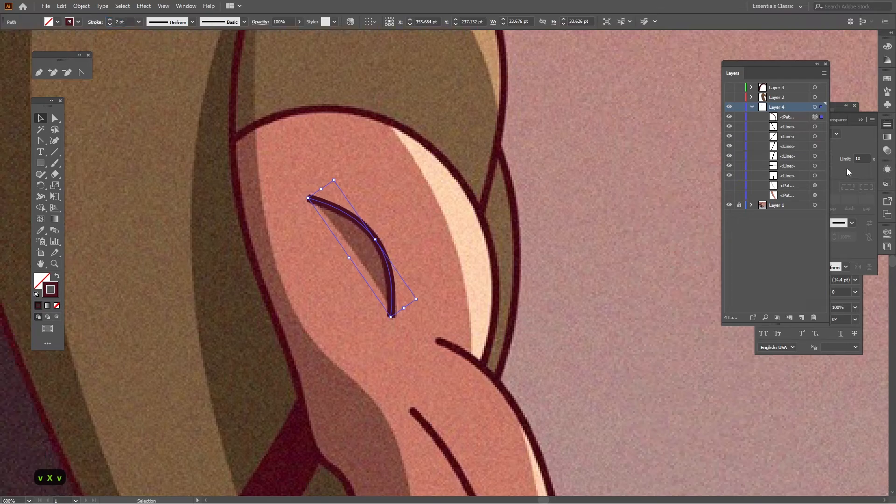
{"action": "left_click", "coordinate": [846, 125]}
{"action": "left_click", "coordinate": [814, 149]}
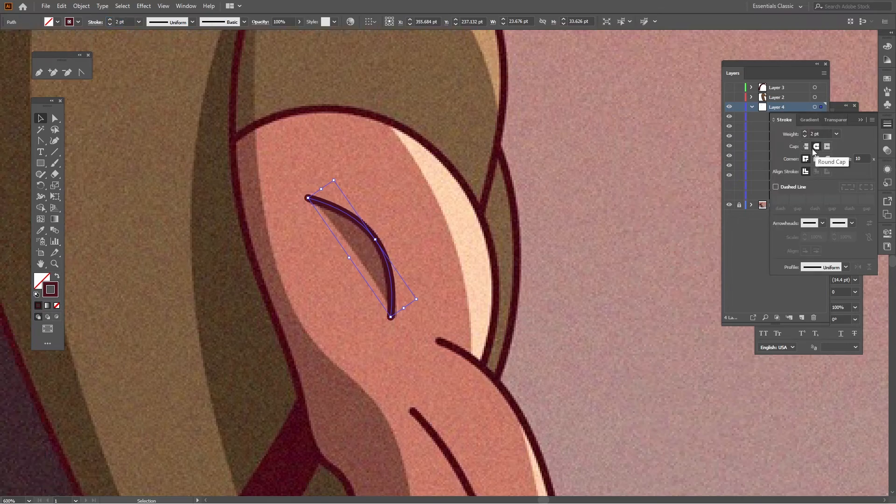
{"action": "left_click", "coordinate": [587, 369]}
- Copy the upper-arm line's maroon 2 pt round-cap stroke onto the straight forearm muscle line with the Eyedropper
{"action": "scroll", "coordinate": [466, 120], "scroll_direction": "down", "scroll_amount": 6}
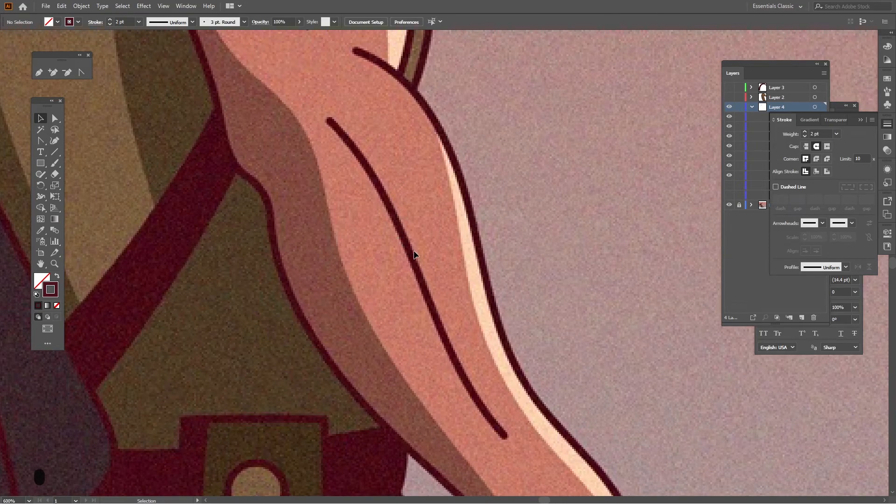
{"action": "left_click_drag", "start_coordinate": [414, 253], "coordinate": [382, 274]}
{"action": "key", "text": "space"}
{"action": "left_click_drag", "start_coordinate": [416, 162], "coordinate": [460, 291]}
{"action": "key", "text": "s"}
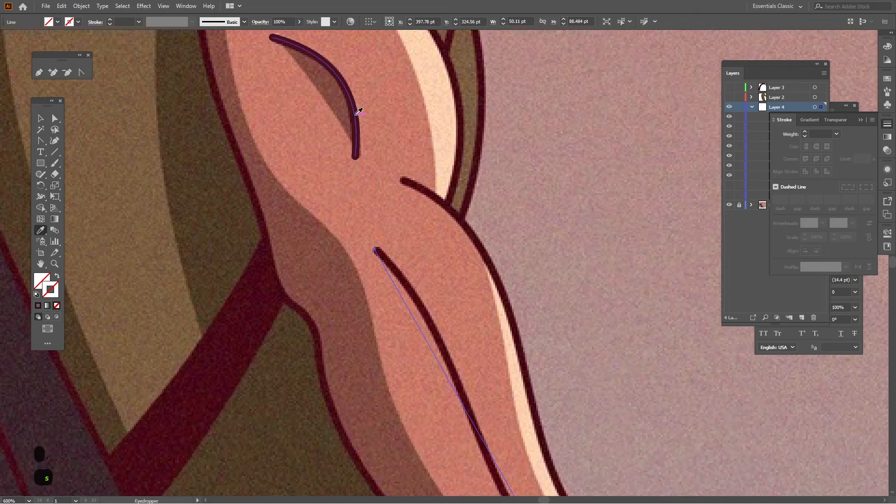
{"action": "left_click", "coordinate": [358, 108]}
{"action": "key", "text": "v"}
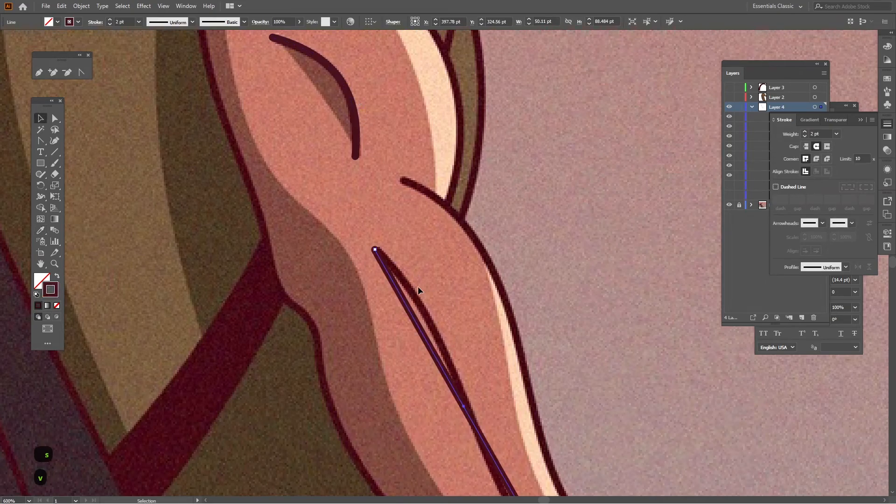
- Bend the forearm muscle line into a shallow S-curve matching the reference with the Anchor Point tool
{"action": "scroll", "coordinate": [416, 290], "scroll_direction": "down", "scroll_amount": 3}
{"action": "scroll", "coordinate": [416, 290], "scroll_direction": "right", "scroll_amount": 2}
{"action": "key", "text": "shift+c"}
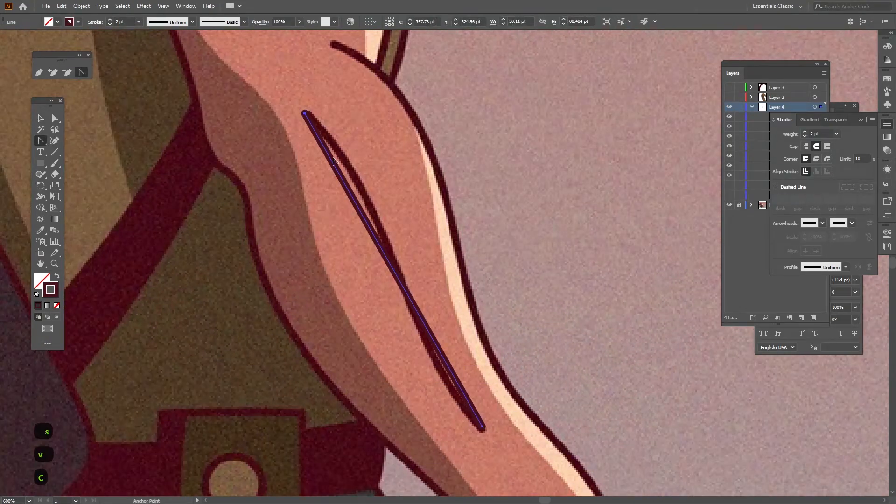
{"action": "left_click_drag", "start_coordinate": [334, 161], "coordinate": [360, 196]}
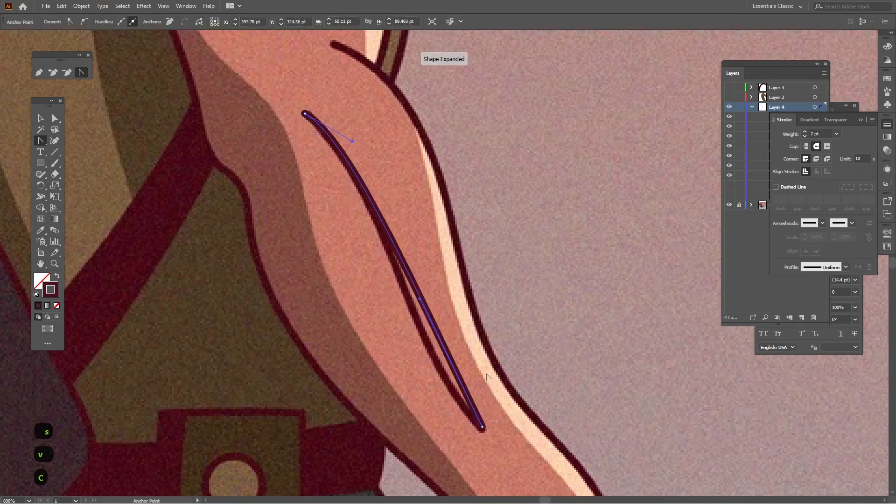
{"action": "mouse_move", "coordinate": [443, 344]}
{"action": "left_mouse_down"}
{"action": "mouse_move", "coordinate": [428, 359]}
{"action": "mouse_move", "coordinate": [437, 339]}
{"action": "left_mouse_up"}
{"action": "left_click_drag", "start_coordinate": [347, 148], "coordinate": [379, 165]}
{"action": "scroll", "coordinate": [427, 293], "scroll_direction": "down", "scroll_amount": 2}
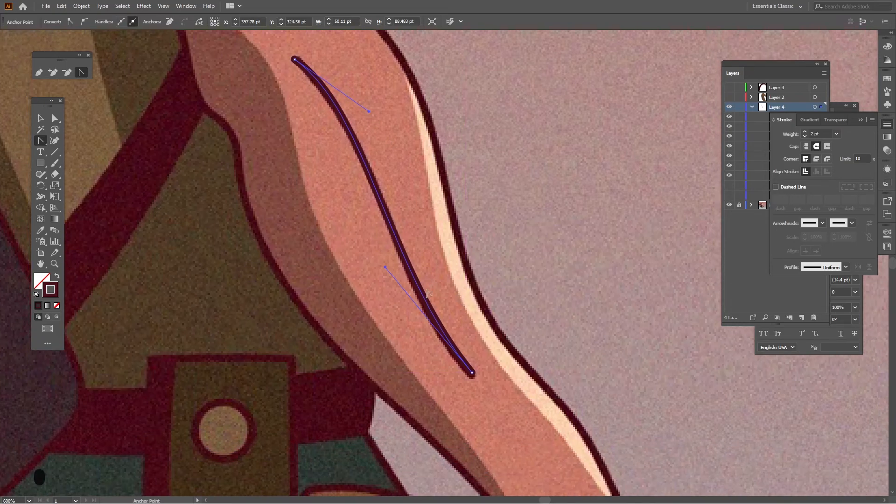
{"action": "left_click_drag", "start_coordinate": [384, 267], "coordinate": [380, 268]}
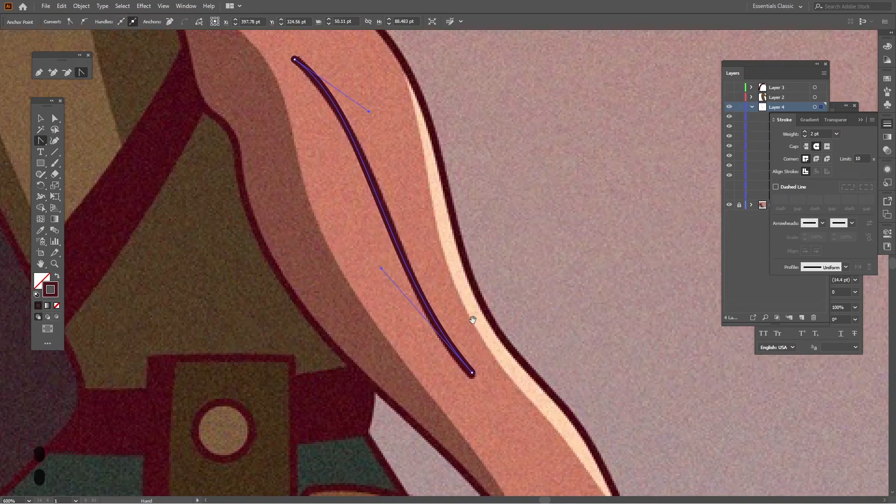
- Copy the forearm line's maroon stroke onto the straight thumb line with the Eyedropper
{"action": "scroll", "coordinate": [472, 321], "scroll_direction": "down", "scroll_amount": 6}
{"action": "scroll", "coordinate": [472, 321], "scroll_direction": "right", "scroll_amount": 2}
{"action": "key", "text": "v"}
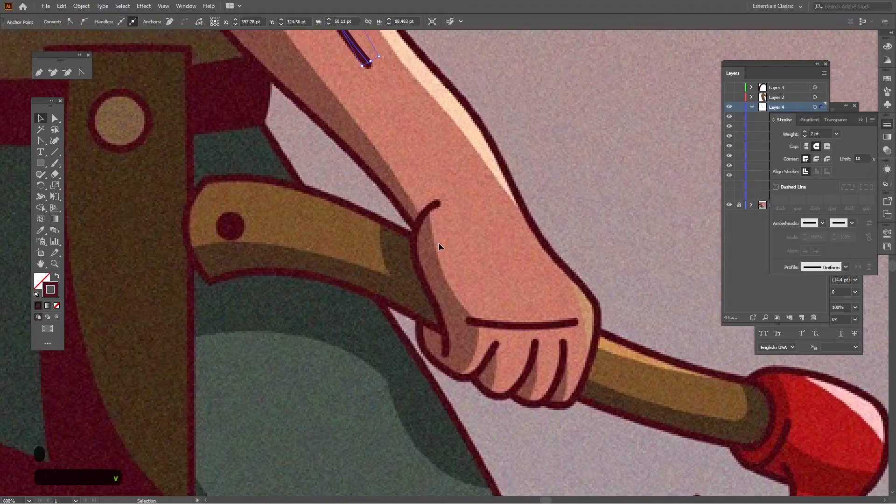
{"action": "left_click", "coordinate": [437, 242]}
{"action": "left_click", "coordinate": [441, 252]}
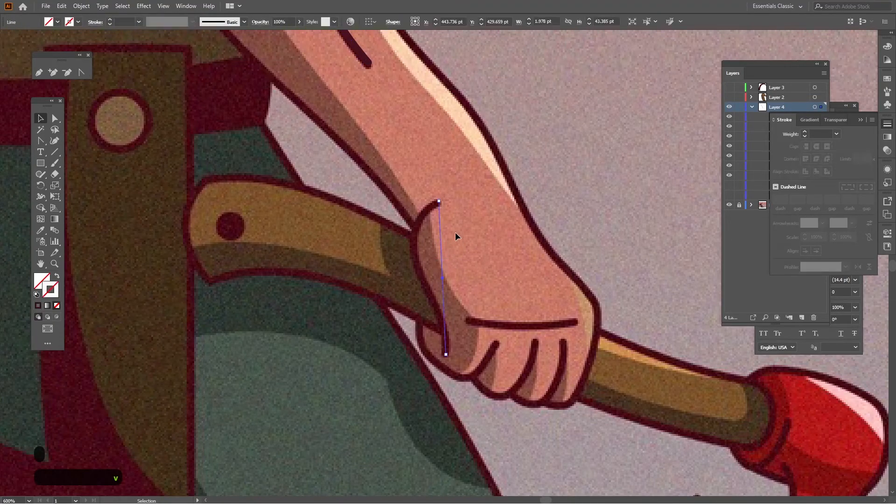
{"action": "key", "text": "s"}
{"action": "left_click", "coordinate": [368, 59]}
{"action": "key", "text": "v"}
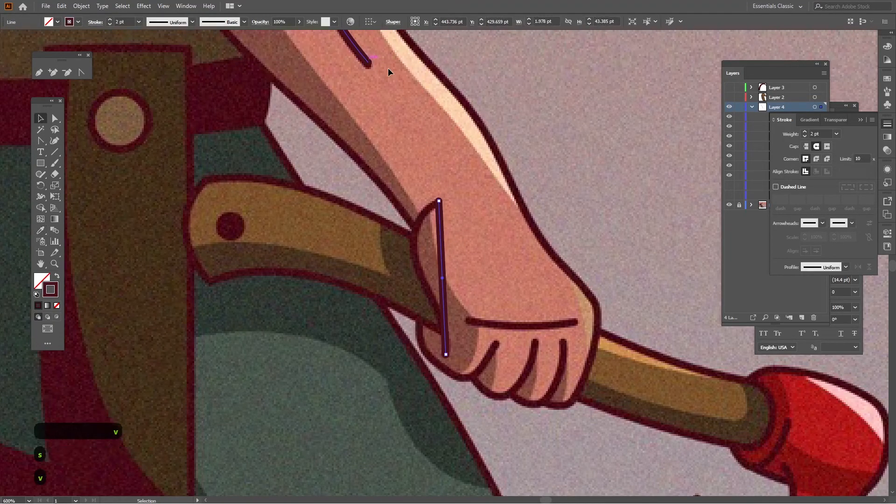
- Bend the thumb line into an S-curve that follows the reference thumb contour
{"action": "key", "text": "shift+c"}
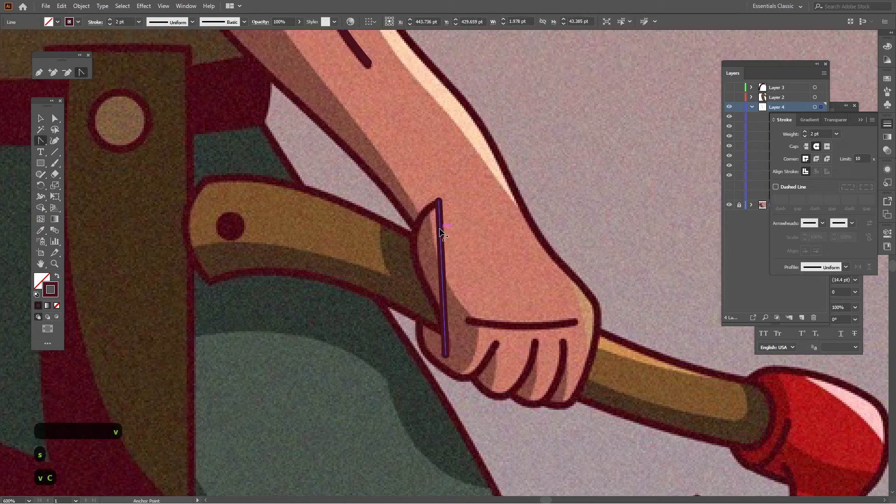
{"action": "left_click_drag", "start_coordinate": [438, 228], "coordinate": [413, 233]}
{"action": "mouse_move", "coordinate": [423, 297]}
{"action": "left_mouse_down"}
{"action": "mouse_move", "coordinate": [432, 303]}
{"action": "mouse_move", "coordinate": [446, 294]}
{"action": "mouse_move", "coordinate": [450, 305]}
{"action": "left_mouse_up"}
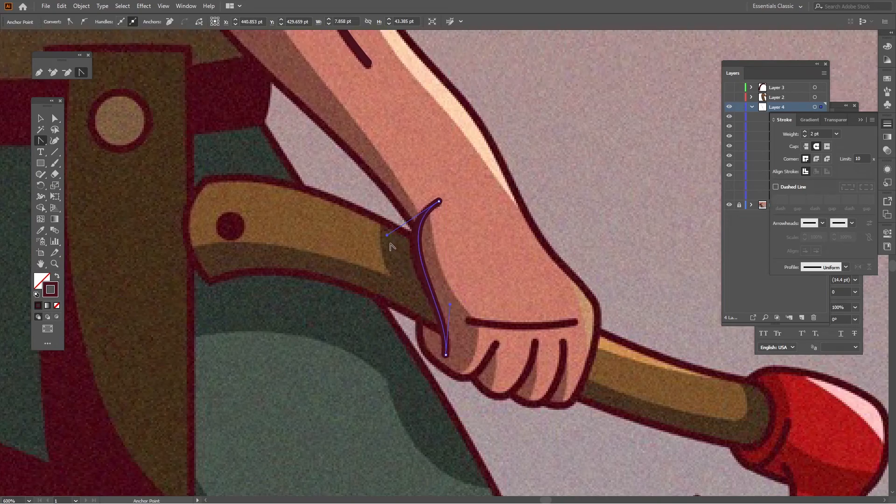
{"action": "left_click_drag", "start_coordinate": [388, 235], "coordinate": [379, 237]}
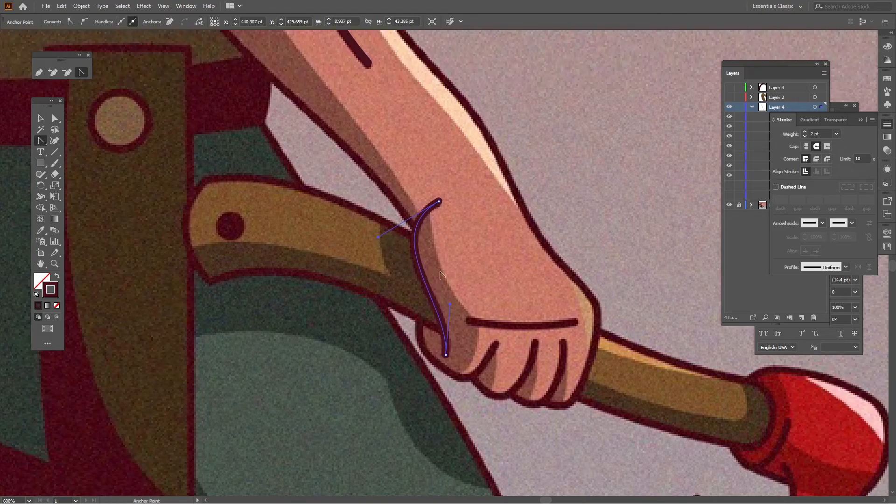
{"action": "left_click_drag", "start_coordinate": [481, 276], "coordinate": [451, 223]}
- Give the knuckle line the same maroon 2 pt stroke and bow it slightly downward along the reference
{"action": "key", "text": "v"}
{"action": "left_click", "coordinate": [469, 264]}
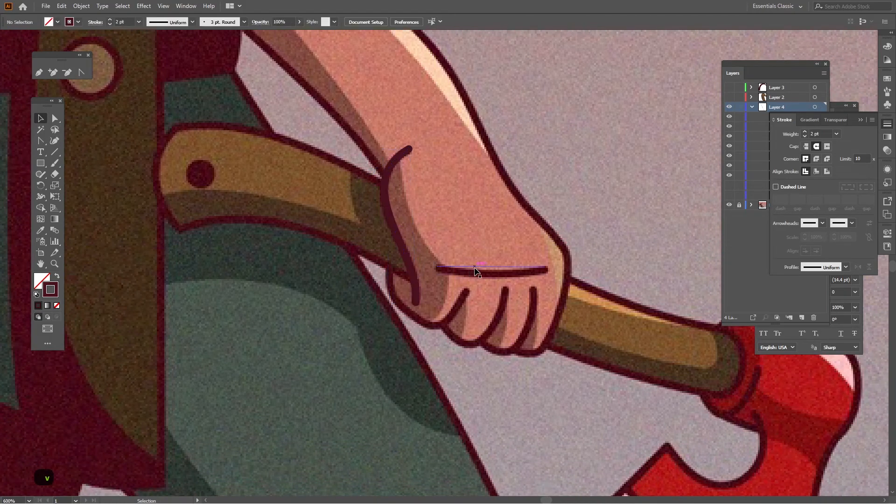
{"action": "left_click", "coordinate": [475, 269]}
{"action": "key", "text": "shift+c"}
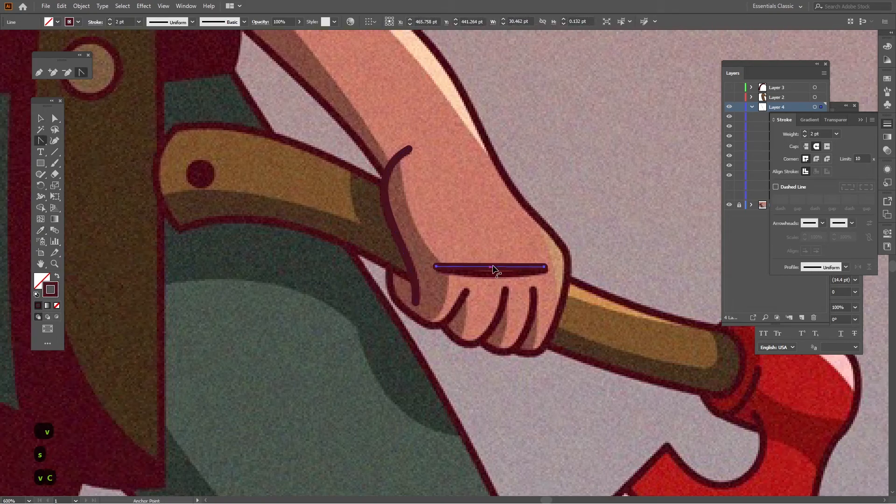
{"action": "left_click_drag", "start_coordinate": [493, 267], "coordinate": [491, 274]}
{"action": "key", "text": "v"}
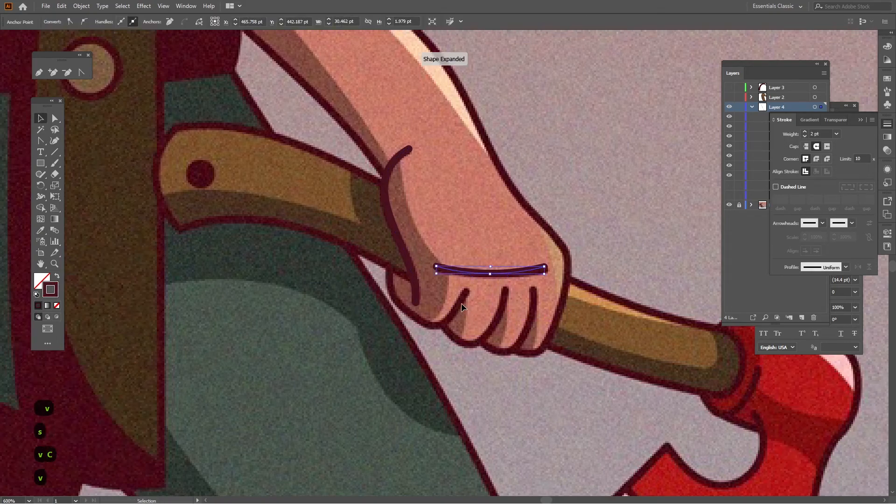
- Select the three finger separation lines together and copy the knuckle line's maroon stroke onto them
{"action": "left_click", "coordinate": [460, 303]}
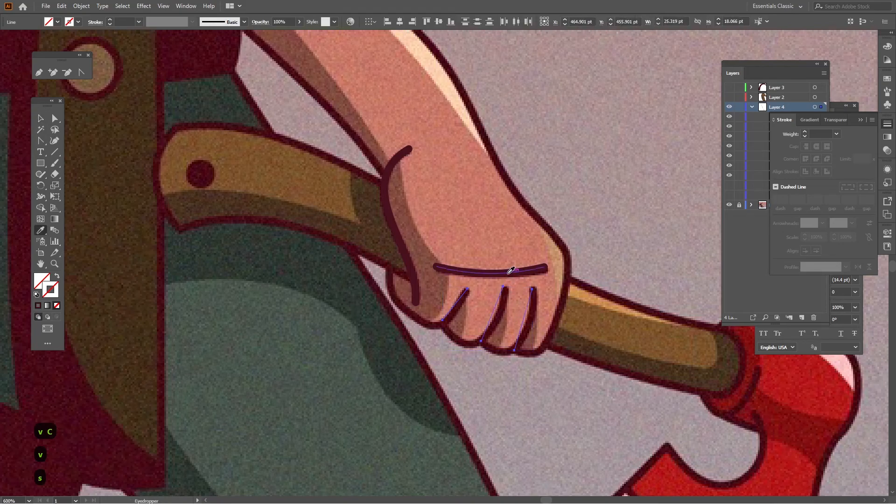
{"action": "left_click", "coordinate": [532, 299], "text": "shift"}
{"action": "left_click", "coordinate": [504, 295], "text": "shift"}
{"action": "key", "text": "shift+c"}
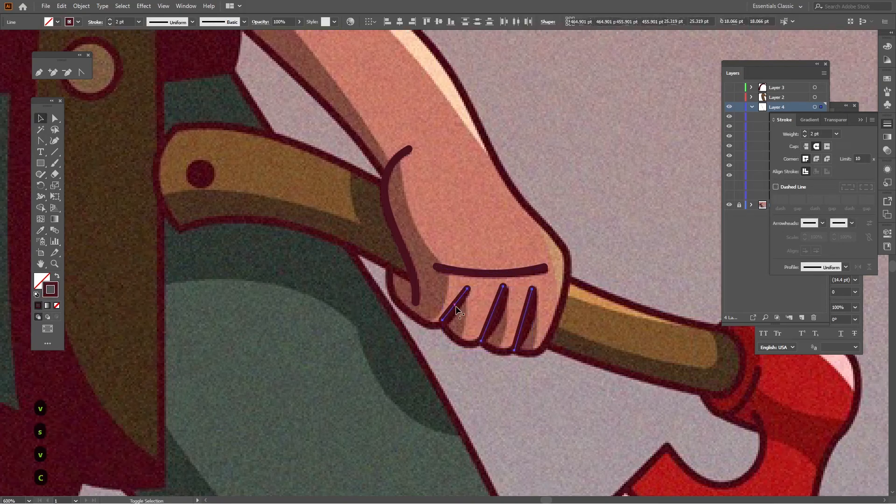
- Bend each of the three finger separation lines to match the curves in the reference
{"action": "left_click", "coordinate": [456, 306]}
{"action": "left_click", "coordinate": [458, 307]}
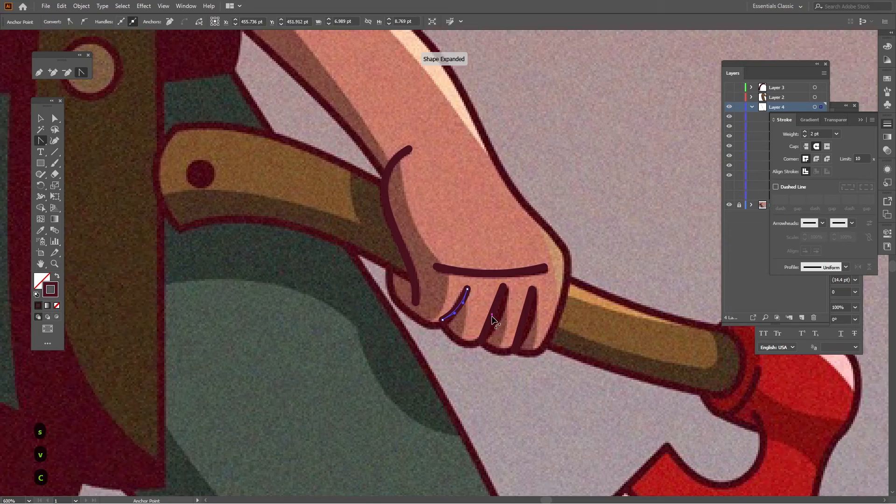
{"action": "left_click", "coordinate": [498, 317]}
{"action": "left_click", "coordinate": [531, 320]}
{"action": "key", "text": "v"}
{"action": "left_click", "coordinate": [553, 296]}
- Show the arm and shadow paths on Layer 4, hide reference Layer 1, and show Layers 2 and 3
{"action": "scroll", "coordinate": [554, 298], "scroll_direction": "down", "scroll_amount": 2}
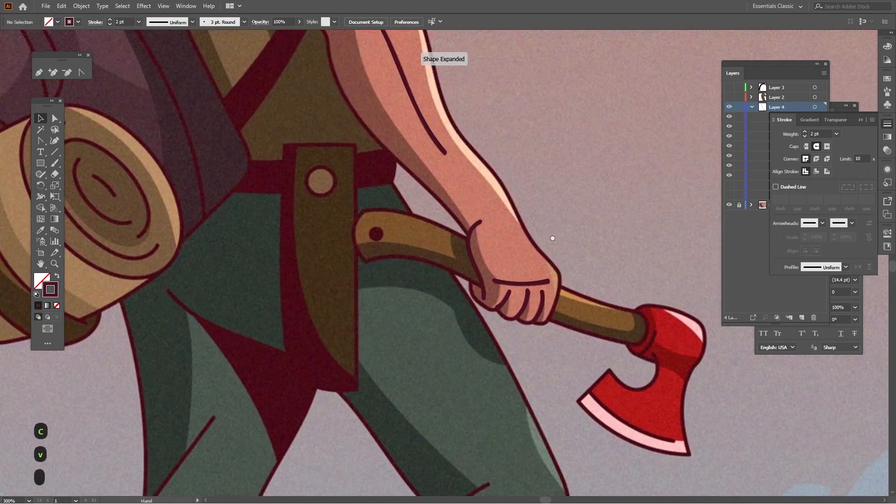
{"action": "left_click_drag", "start_coordinate": [552, 238], "coordinate": [523, 317]}
{"action": "left_click", "coordinate": [790, 285]}
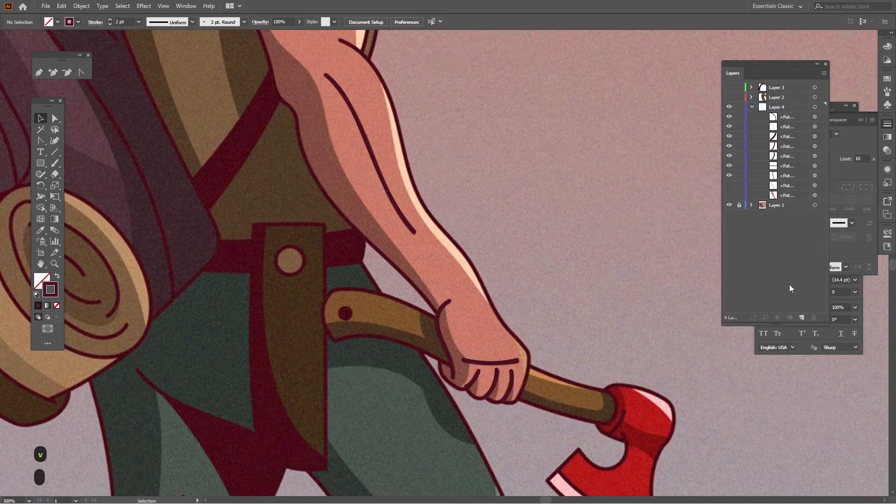
{"action": "left_click", "coordinate": [730, 186]}
{"action": "left_click", "coordinate": [729, 205]}
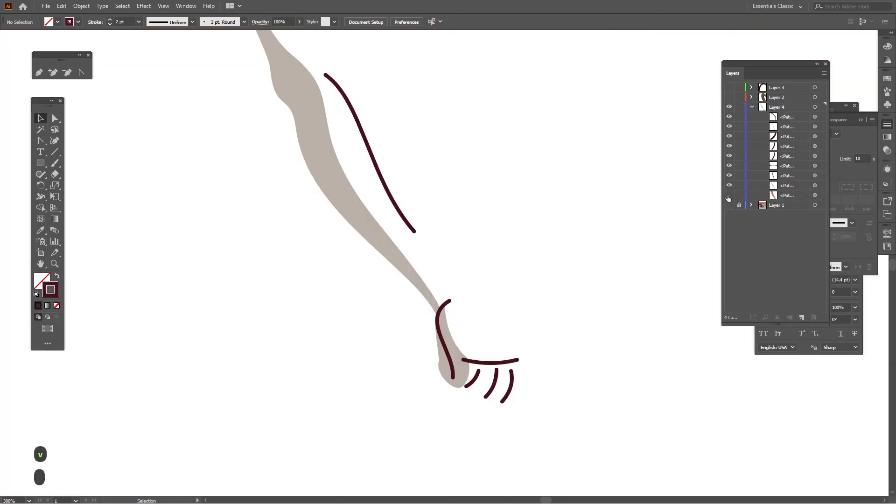
{"action": "left_click", "coordinate": [729, 195]}
{"action": "left_click_drag", "start_coordinate": [598, 213], "coordinate": [593, 241]}
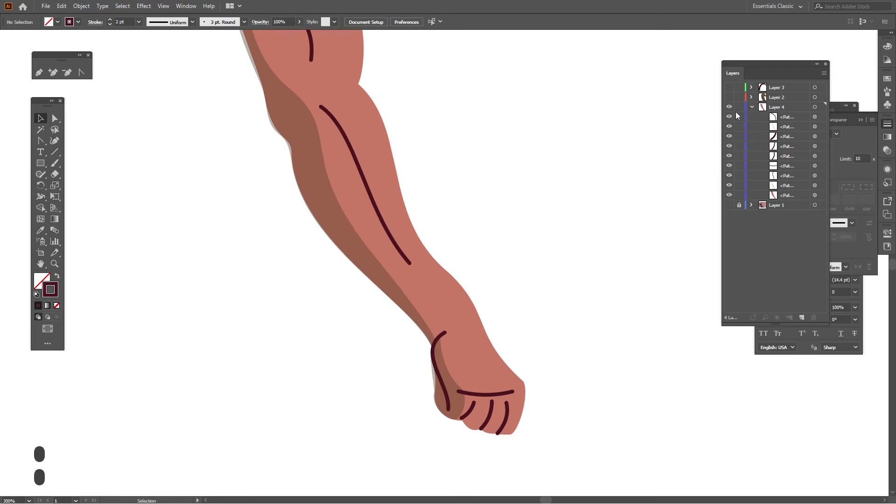
{"action": "left_click", "coordinate": [729, 97]}
{"action": "left_click", "coordinate": [730, 89]}
{"action": "scroll", "coordinate": [520, 183], "scroll_direction": "up", "scroll_amount": 2}
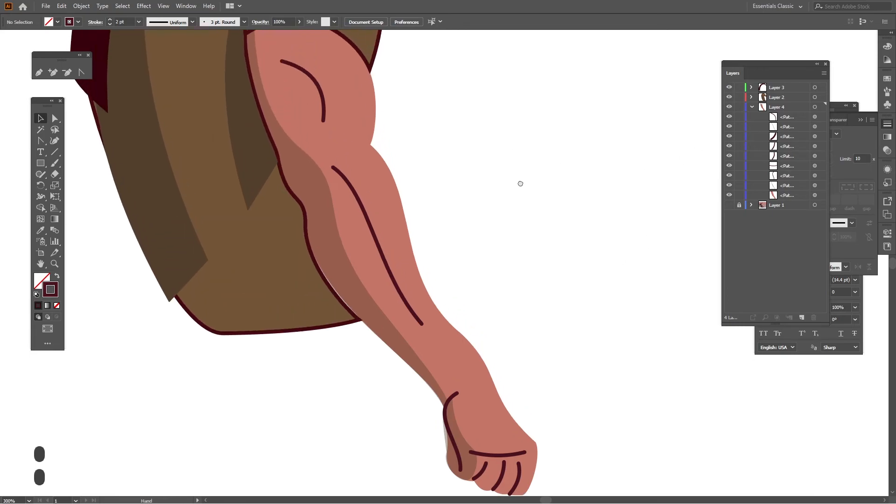
{"action": "scroll", "coordinate": [339, 299], "scroll_direction": "up", "scroll_amount": 3}
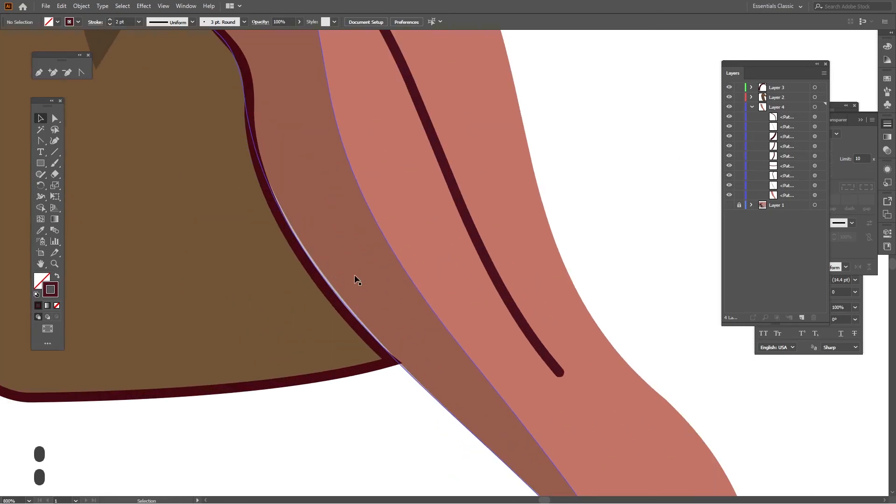
{"action": "left_click", "coordinate": [461, 291]}
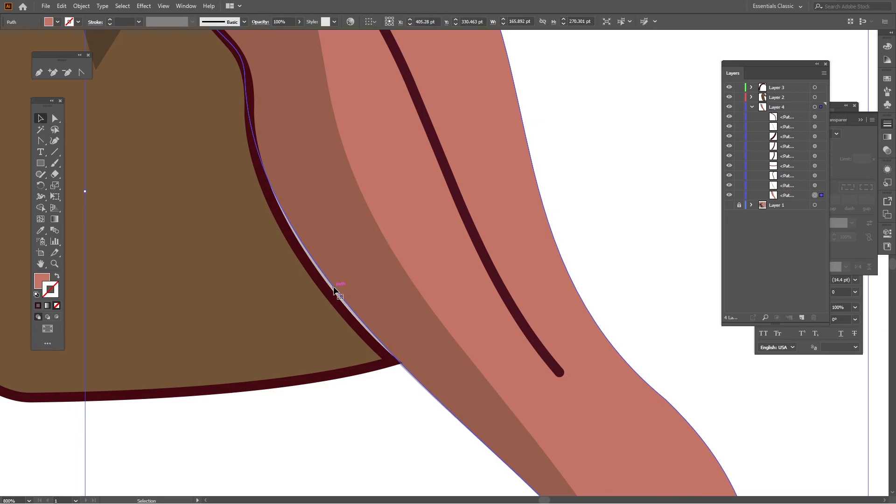
{"action": "key", "text": "v"}
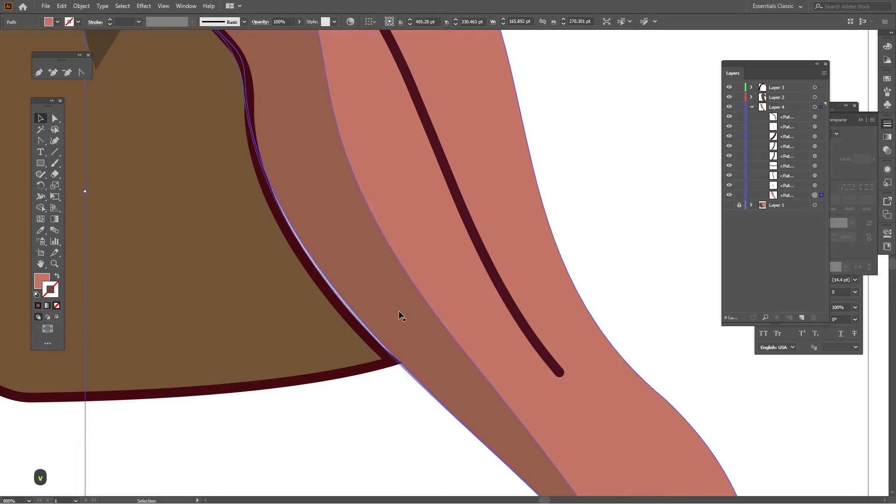
{"action": "left_click", "coordinate": [588, 253]}
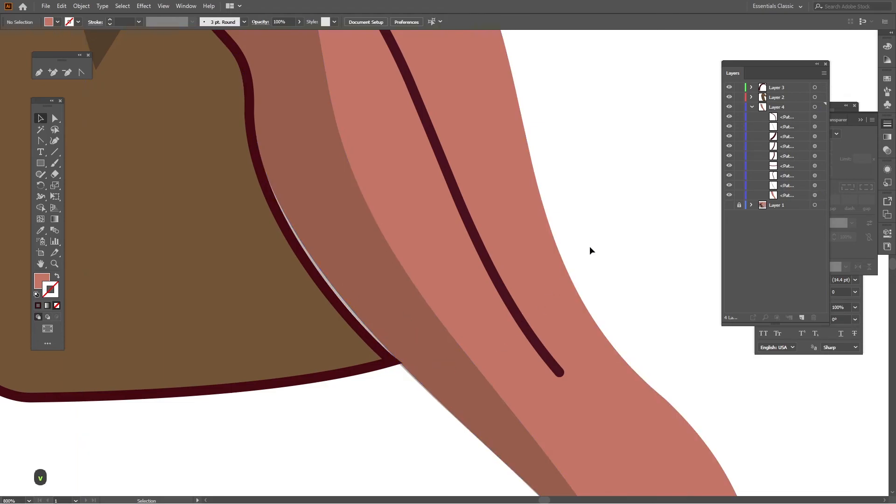
- Open the arm's base shape in isolation mode and clear the selection
{"action": "left_click", "coordinate": [406, 223]}
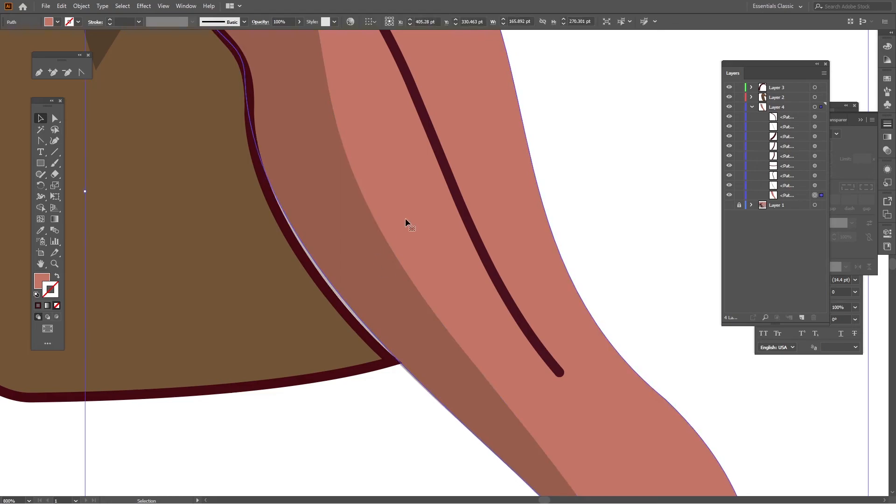
{"action": "double_click", "coordinate": [406, 220]}
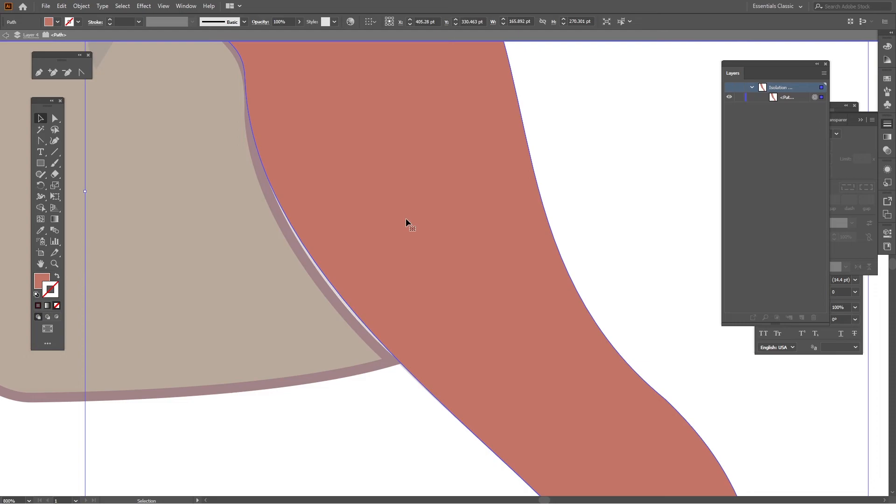
{"action": "left_click", "coordinate": [371, 416]}
{"action": "left_click_drag", "start_coordinate": [395, 427], "coordinate": [154, 217]}
{"action": "left_click_drag", "start_coordinate": [321, 442], "coordinate": [131, 238]}
{"action": "scroll", "coordinate": [237, 317], "scroll_direction": "down", "scroll_amount": 5}
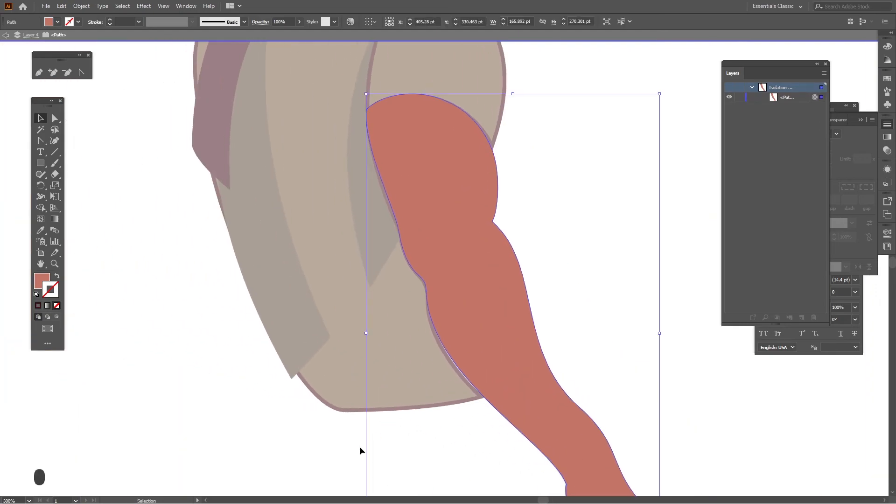
{"action": "left_click_drag", "start_coordinate": [231, 253], "coordinate": [145, 51]}
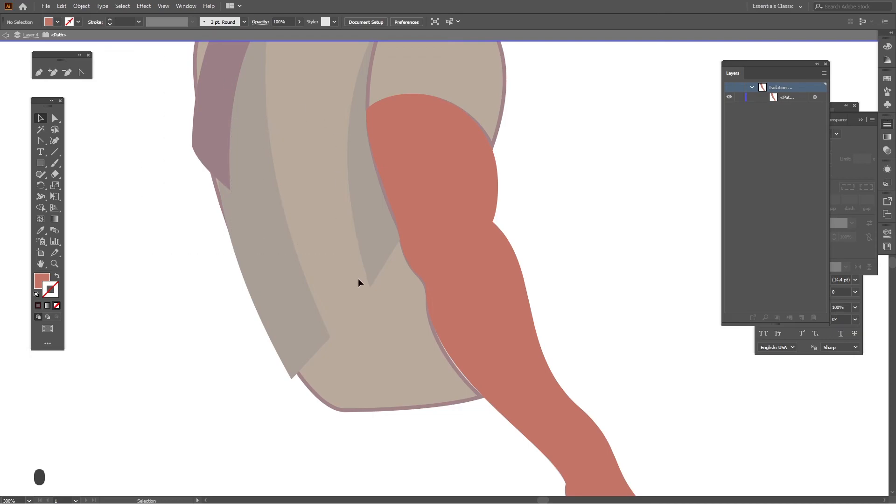
- Reshape the forearm's inner curve on the base shape to close the gap along the shirt outline, and leave isolation mode
{"action": "left_click_drag", "start_coordinate": [358, 280], "coordinate": [286, 176]}
{"action": "key", "text": "a"}
{"action": "scroll", "coordinate": [358, 256], "scroll_direction": "up", "scroll_amount": 4}
{"action": "left_click", "coordinate": [363, 234]}
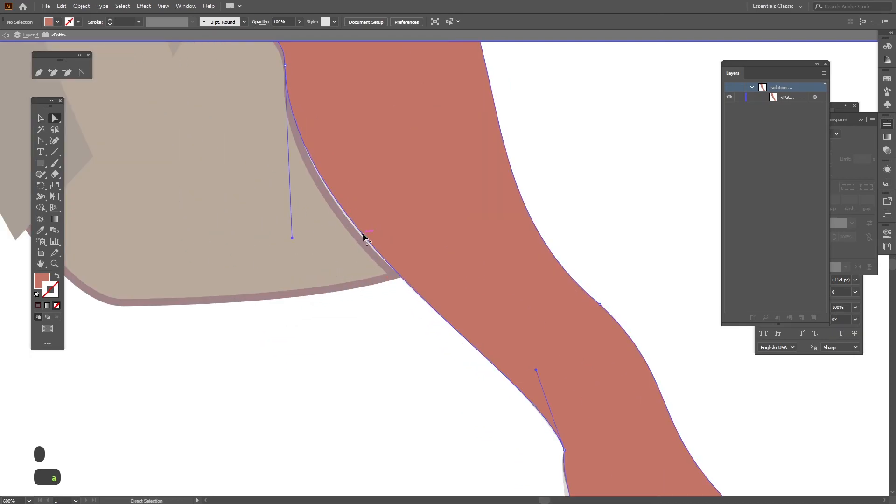
{"action": "scroll", "coordinate": [363, 228], "scroll_direction": "up", "scroll_amount": 2}
{"action": "left_click_drag", "start_coordinate": [327, 206], "coordinate": [349, 258]}
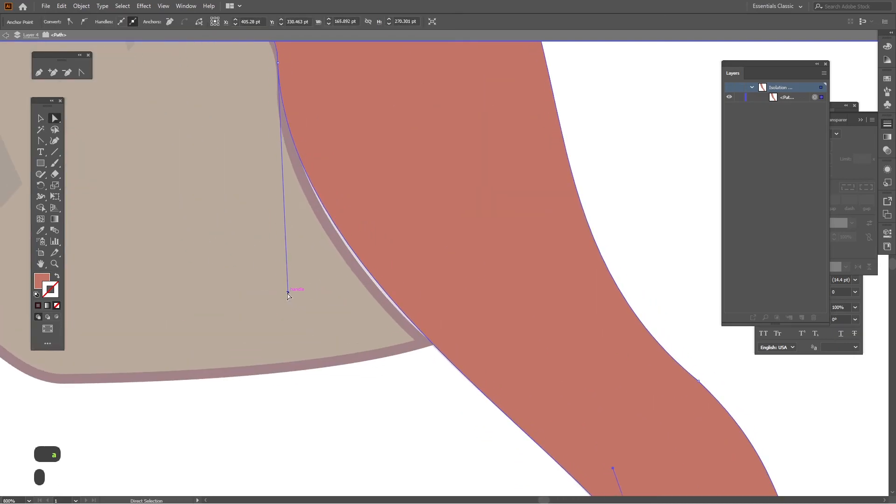
{"action": "left_click_drag", "start_coordinate": [287, 293], "coordinate": [285, 307]}
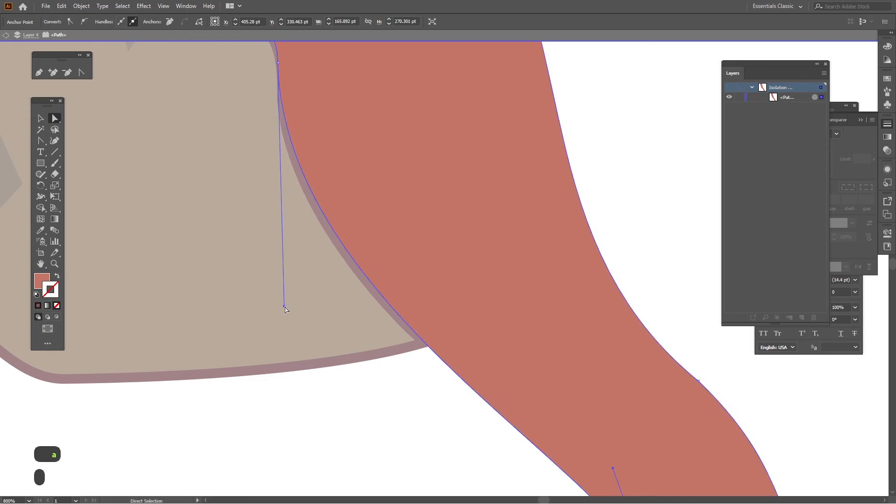
{"action": "key", "text": "v"}
{"action": "scroll", "coordinate": [341, 335], "scroll_direction": "down", "scroll_amount": 2}
{"action": "double_click", "coordinate": [532, 257]}
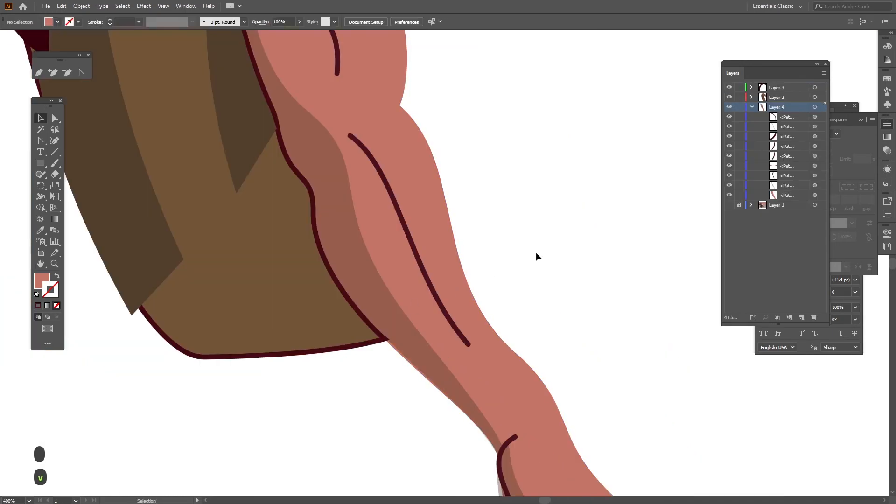
- Give the arm's base shape a 2 pt stroke in colour 460913 and clear the selection
{"action": "scroll", "coordinate": [537, 224], "scroll_direction": "up", "scroll_amount": 3}
{"action": "scroll", "coordinate": [490, 220], "scroll_direction": "down", "scroll_amount": 1}
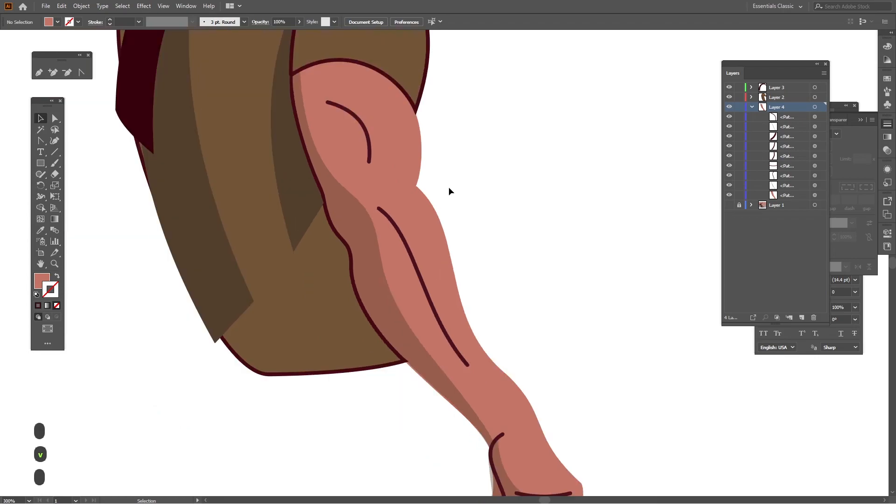
{"action": "left_click", "coordinate": [418, 151]}
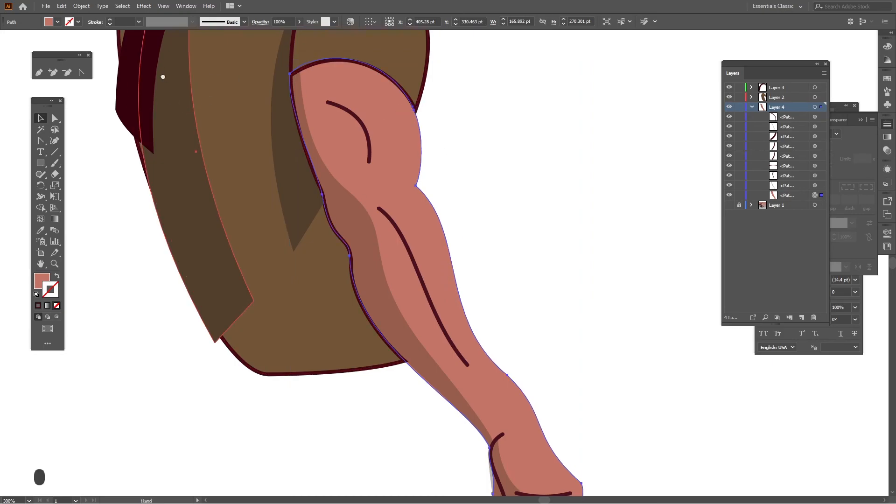
{"action": "left_click_drag", "start_coordinate": [162, 76], "coordinate": [363, 291]}
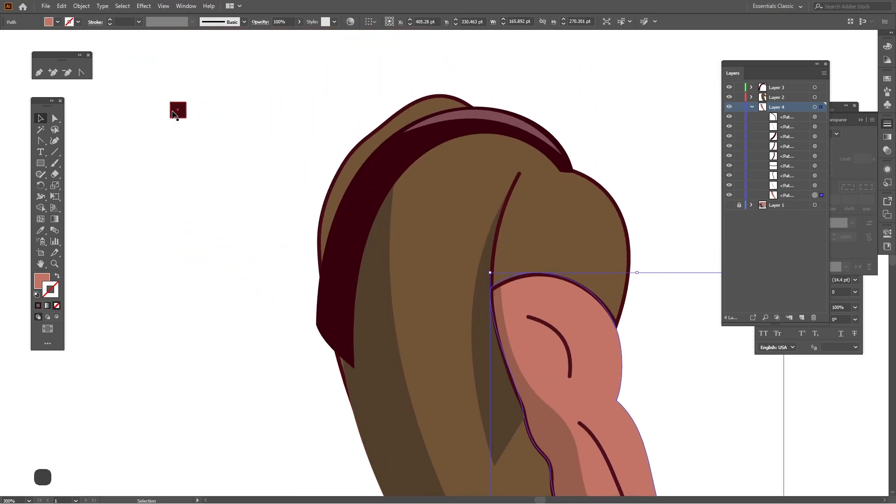
{"action": "double_click", "coordinate": [53, 282]}
{"action": "type", "text": "460913"}
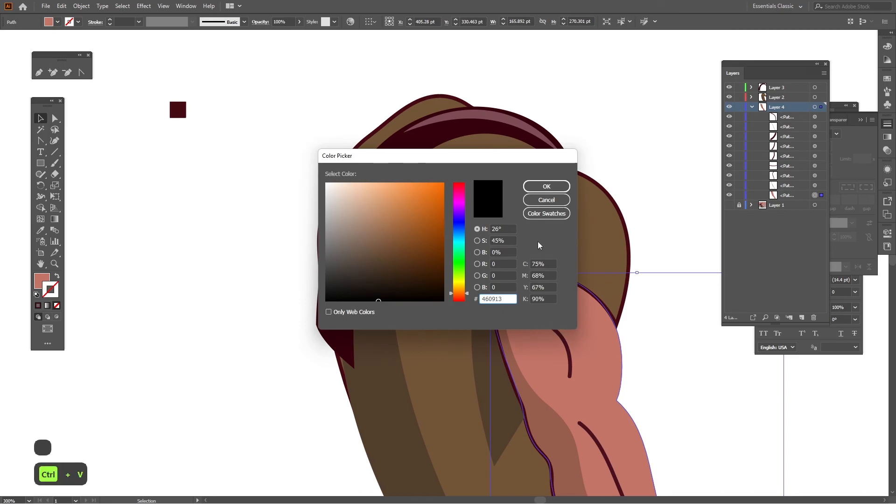
{"action": "key", "text": "Tab"}
{"action": "key", "text": "Return"}
{"action": "mouse_move", "coordinate": [652, 349]}
{"action": "left_mouse_down"}
{"action": "mouse_move", "coordinate": [490, 140]}
{"action": "mouse_move", "coordinate": [459, 177]}
{"action": "mouse_move", "coordinate": [461, 195]}
{"action": "left_mouse_up"}
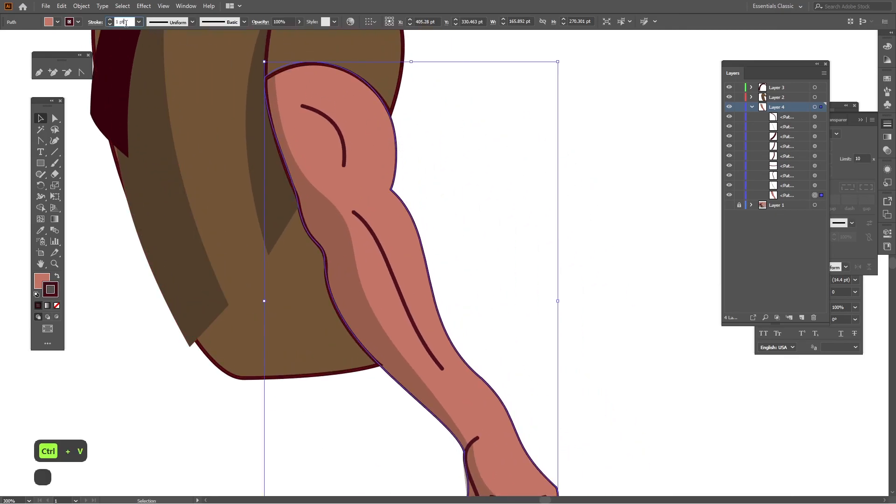
{"action": "scroll", "coordinate": [126, 23], "scroll_direction": "up", "scroll_amount": 1}
{"action": "left_click", "coordinate": [167, 356]}
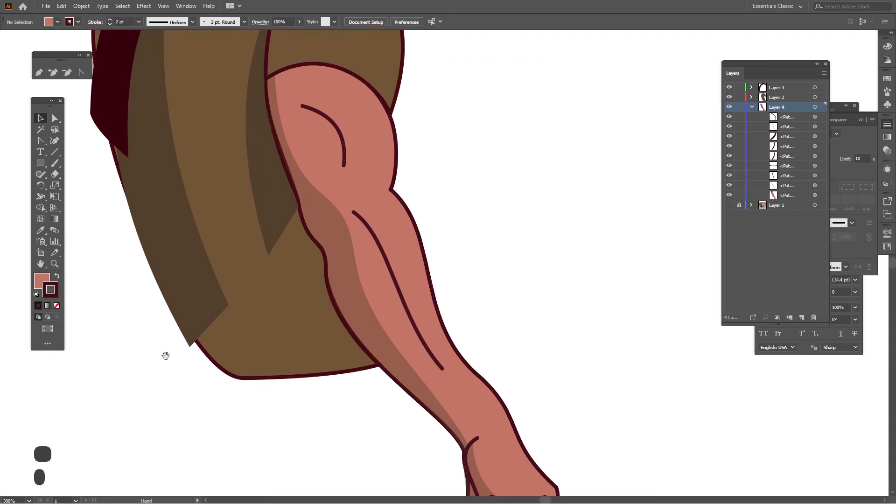
- Move the lower ends of the first and third finger separation lines onto the hand's outline
{"action": "scroll", "coordinate": [170, 287], "scroll_direction": "down", "scroll_amount": 5}
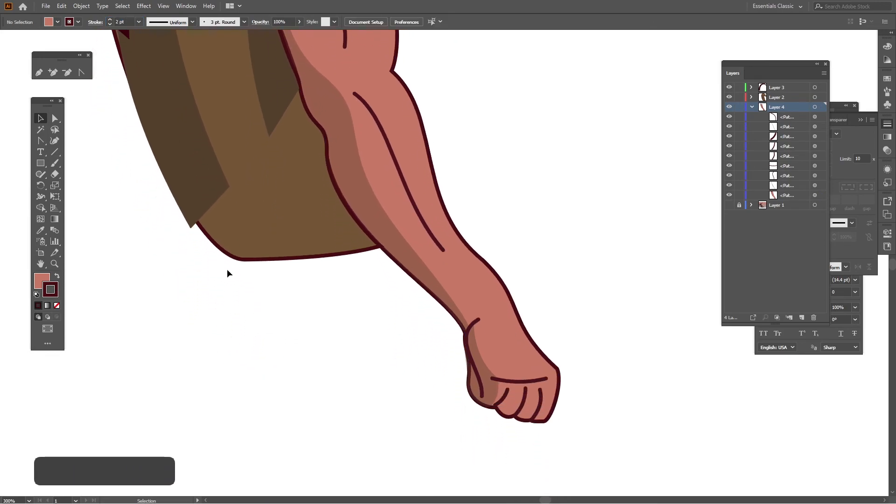
{"action": "left_click_drag", "start_coordinate": [545, 220], "coordinate": [531, 191]}
{"action": "key", "text": "a"}
{"action": "scroll", "coordinate": [476, 422], "scroll_direction": "up", "scroll_amount": 5}
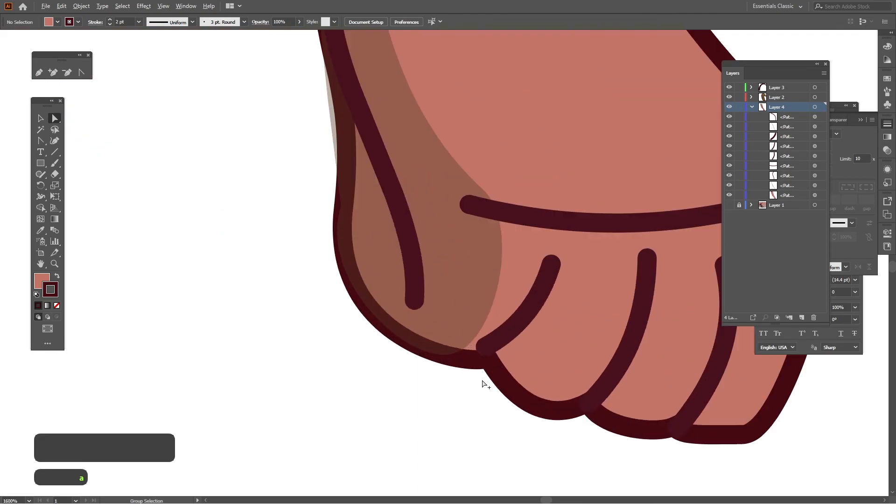
{"action": "left_click", "coordinate": [500, 343]}
{"action": "left_click_drag", "start_coordinate": [487, 348], "coordinate": [491, 357]}
{"action": "left_click", "coordinate": [454, 419]}
{"action": "left_click_drag", "start_coordinate": [454, 419], "coordinate": [398, 380]}
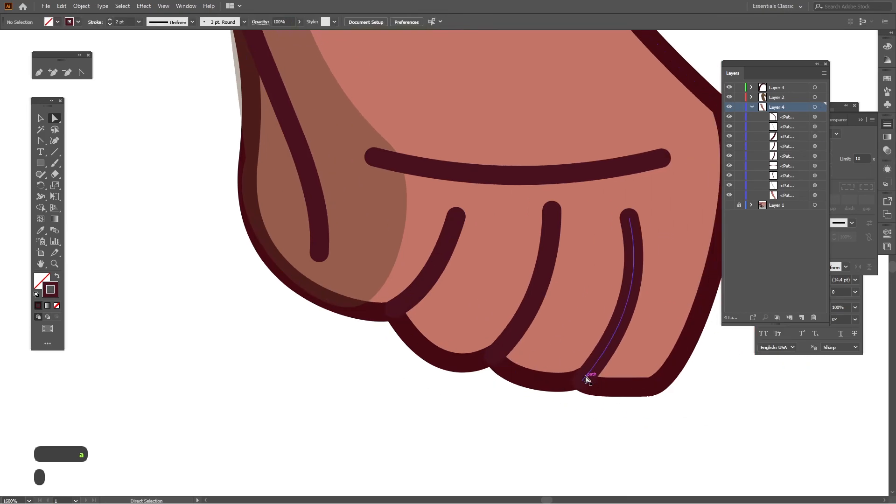
{"action": "left_click_drag", "start_coordinate": [583, 378], "coordinate": [581, 382]}
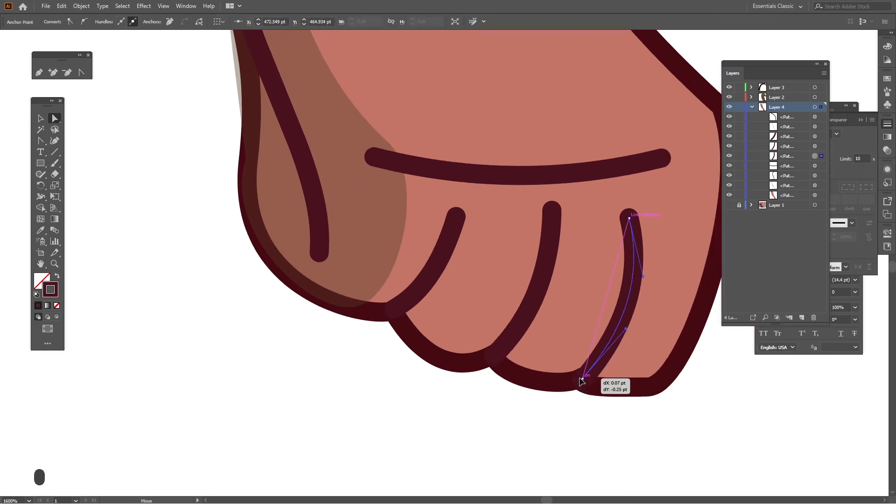
- Round the hand outline's sharp corner beside the outer knuckle to about 6.85 pt
{"action": "scroll", "coordinate": [580, 385], "scroll_direction": "down", "scroll_amount": 2}
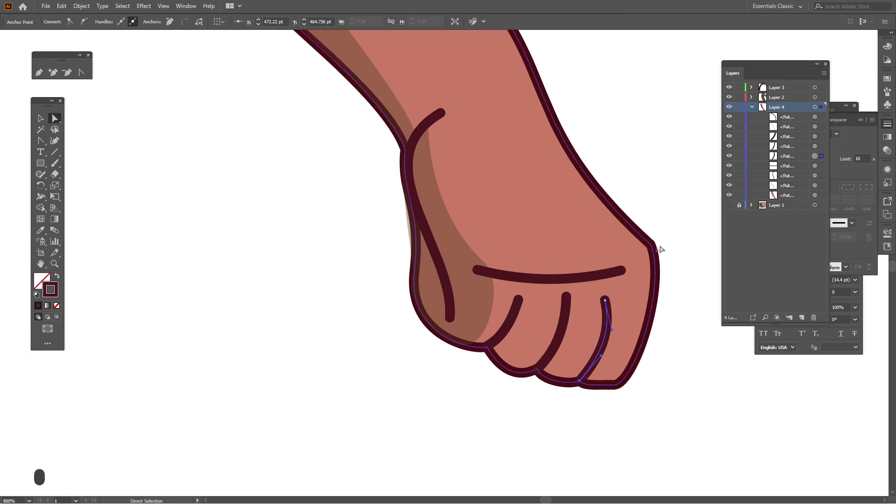
{"action": "left_click", "coordinate": [652, 258]}
{"action": "left_click_drag", "start_coordinate": [652, 259], "coordinate": [599, 254]}
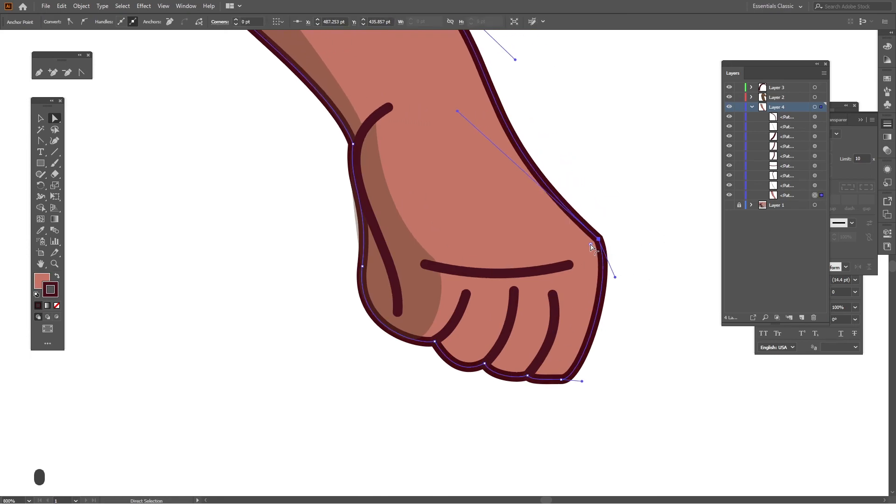
{"action": "scroll", "coordinate": [612, 268], "scroll_direction": "down", "scroll_amount": 3}
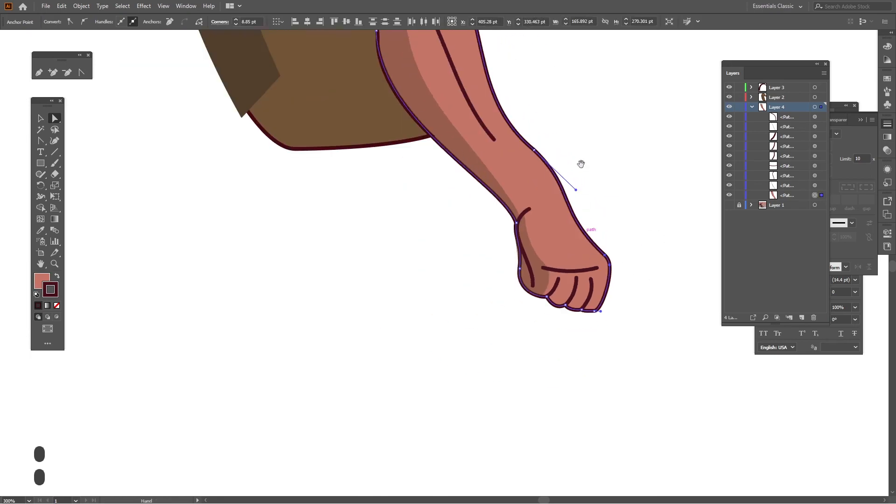
- Round the sharp inward corner of the arm's outline at the elbow to about 2.55 pt and deselect
{"action": "left_click_drag", "start_coordinate": [581, 164], "coordinate": [574, 296]}
{"action": "left_click", "coordinate": [470, 164]}
{"action": "scroll", "coordinate": [456, 175], "scroll_direction": "up", "scroll_amount": 2}
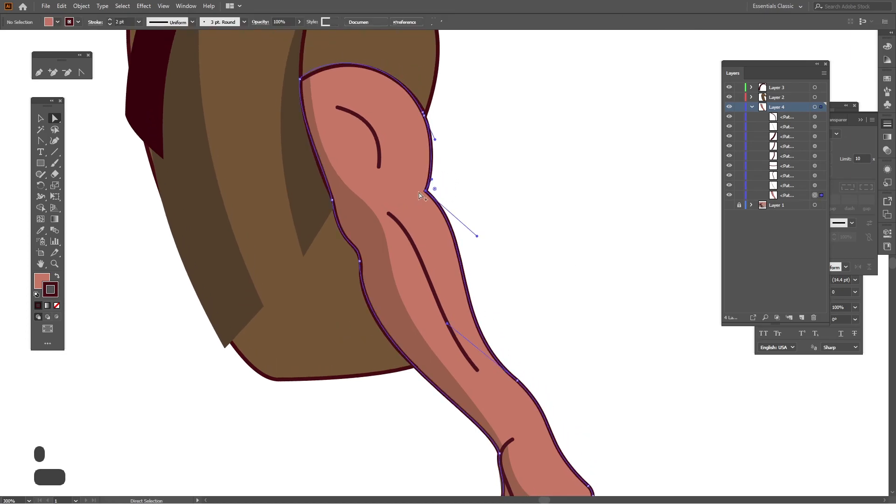
{"action": "left_click", "coordinate": [425, 191]}
{"action": "scroll", "coordinate": [419, 195], "scroll_direction": "up", "scroll_amount": 4}
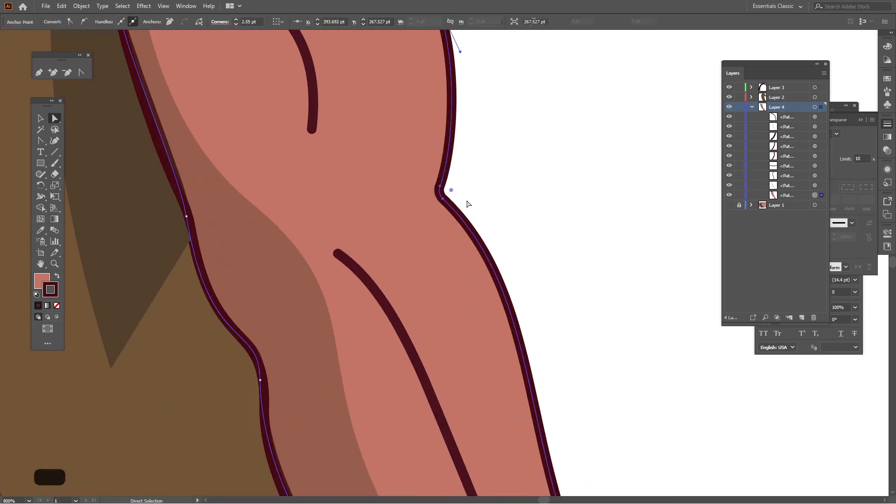
{"action": "left_click", "coordinate": [511, 202]}
{"action": "scroll", "coordinate": [510, 203], "scroll_direction": "down", "scroll_amount": 2}
{"action": "scroll", "coordinate": [518, 215], "scroll_direction": "down", "scroll_amount": 1}
- Move the lower end of the sleeve's fold line onto the corner where the arm meets the sleeve, and deselect
{"action": "key", "text": "v"}
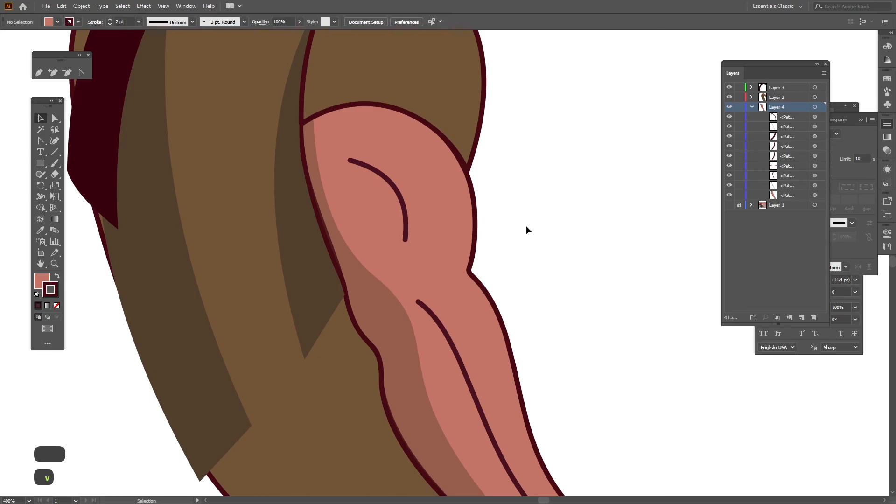
{"action": "scroll", "coordinate": [304, 122], "scroll_direction": "up", "scroll_amount": 5}
{"action": "key", "text": "a"}
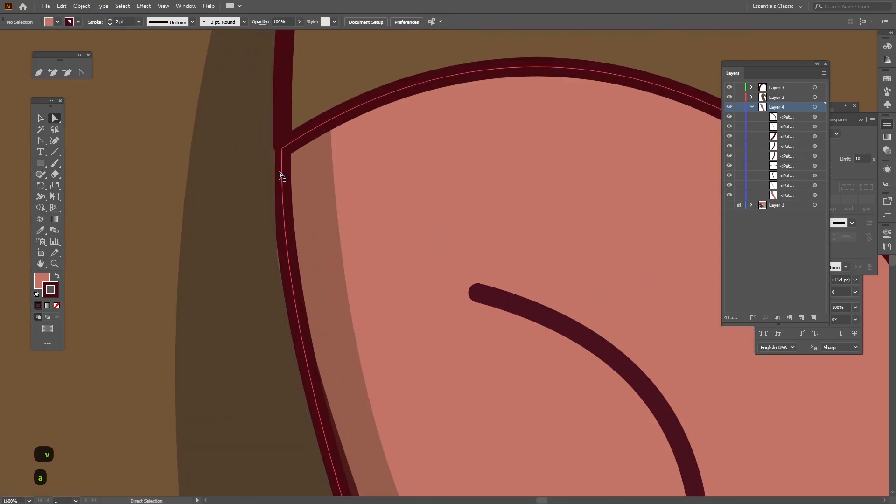
{"action": "key", "text": "a"}
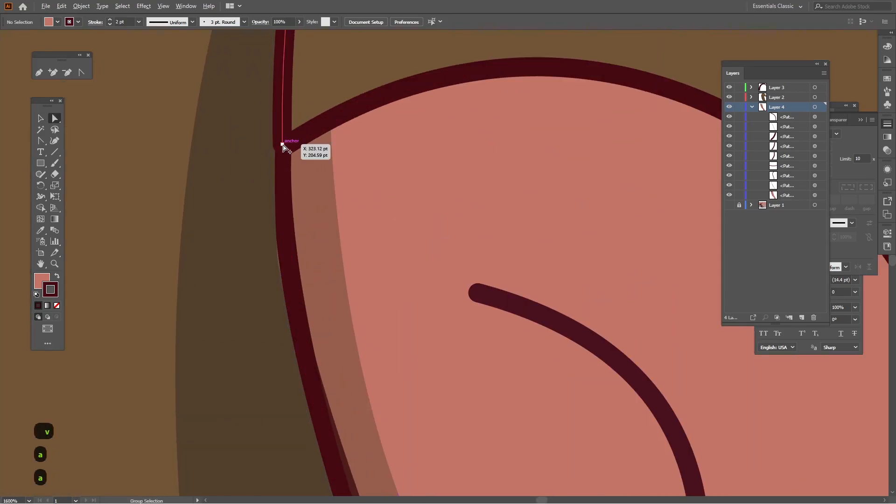
{"action": "scroll", "coordinate": [285, 143], "scroll_direction": "up", "scroll_amount": 2}
{"action": "left_click_drag", "start_coordinate": [281, 154], "coordinate": [285, 166]}
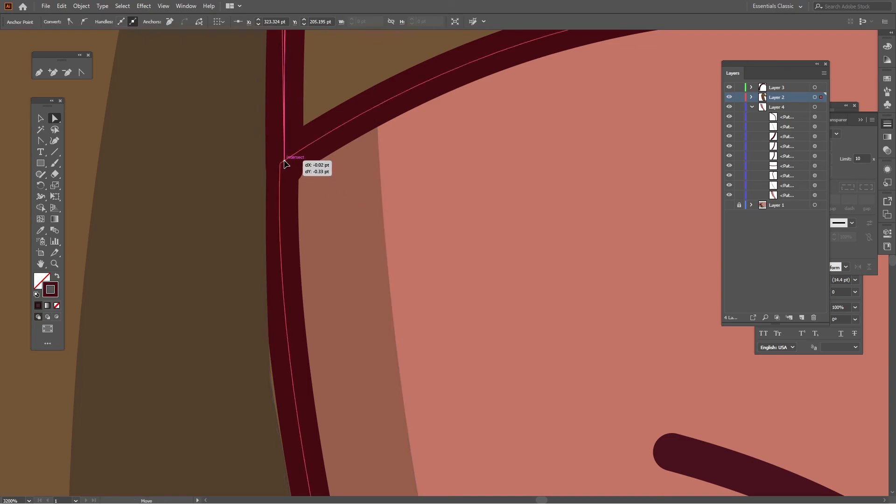
{"action": "scroll", "coordinate": [295, 164], "scroll_direction": "down", "scroll_amount": 1}
{"action": "scroll", "coordinate": [299, 167], "scroll_direction": "down", "scroll_amount": 5}
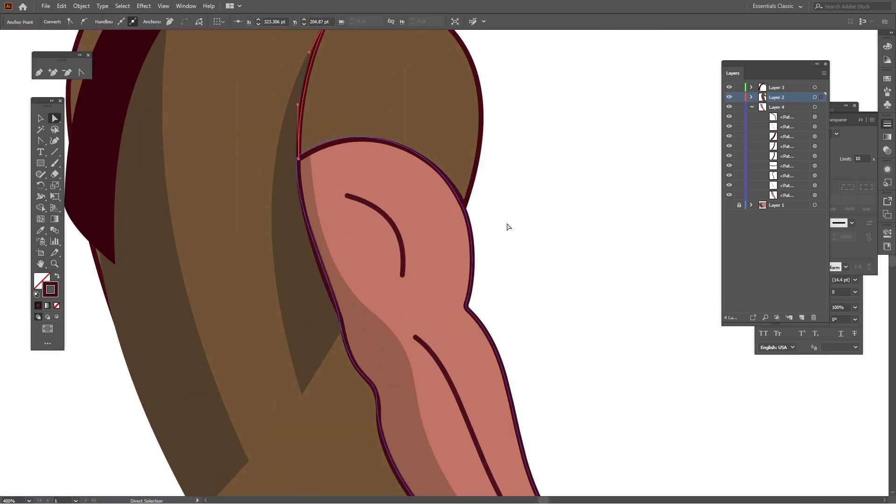
{"action": "key", "text": "v"}
{"action": "left_click", "coordinate": [492, 225]}
{"action": "scroll", "coordinate": [492, 225], "scroll_direction": "down", "scroll_amount": 2}
{"action": "key", "text": "v"}
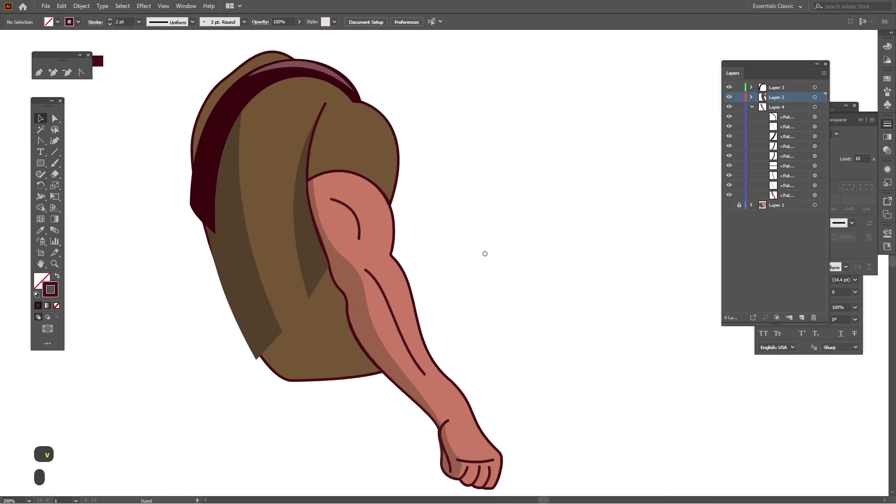